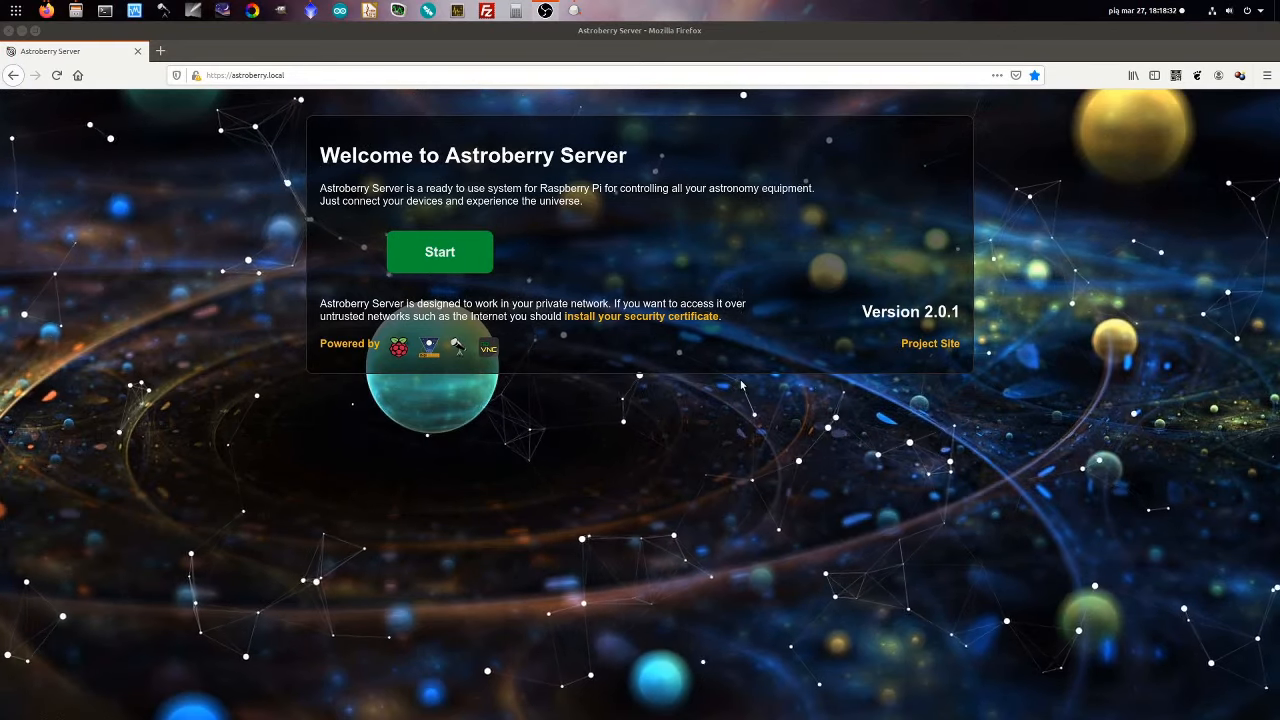
Start the Astroberry Server desktop page and switch it to full screen
click(440, 252)
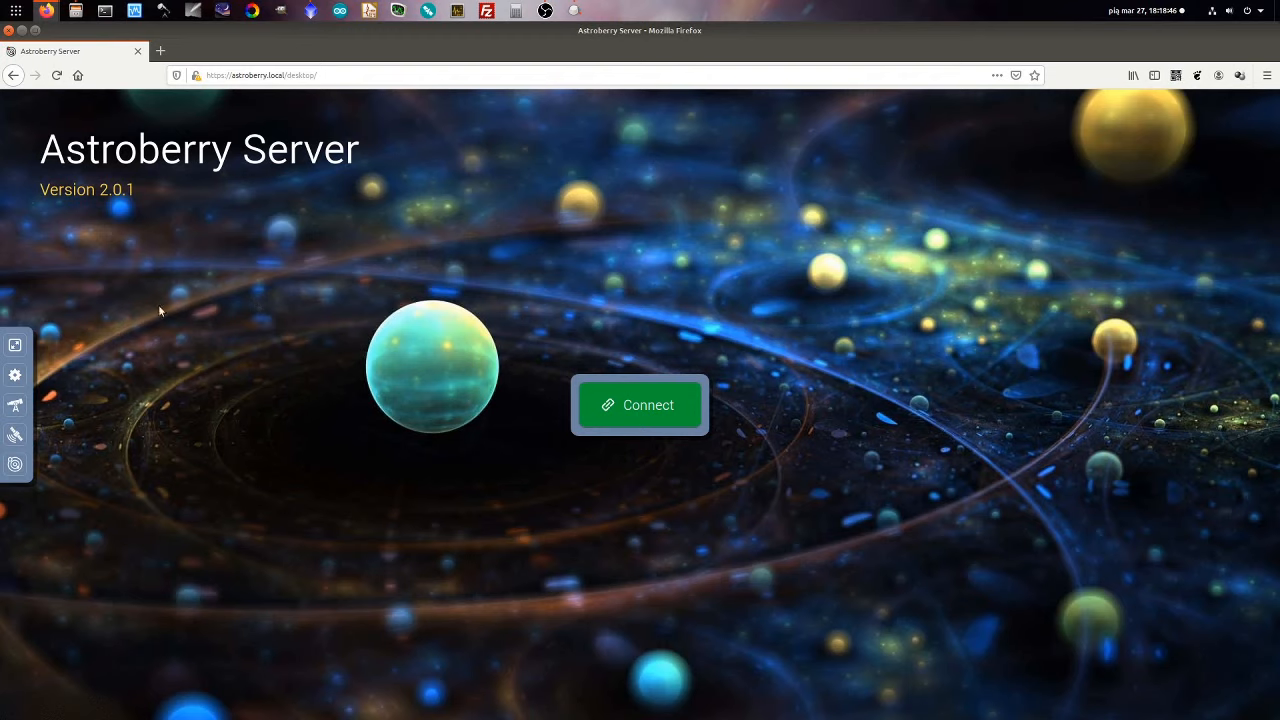
click(15, 345)
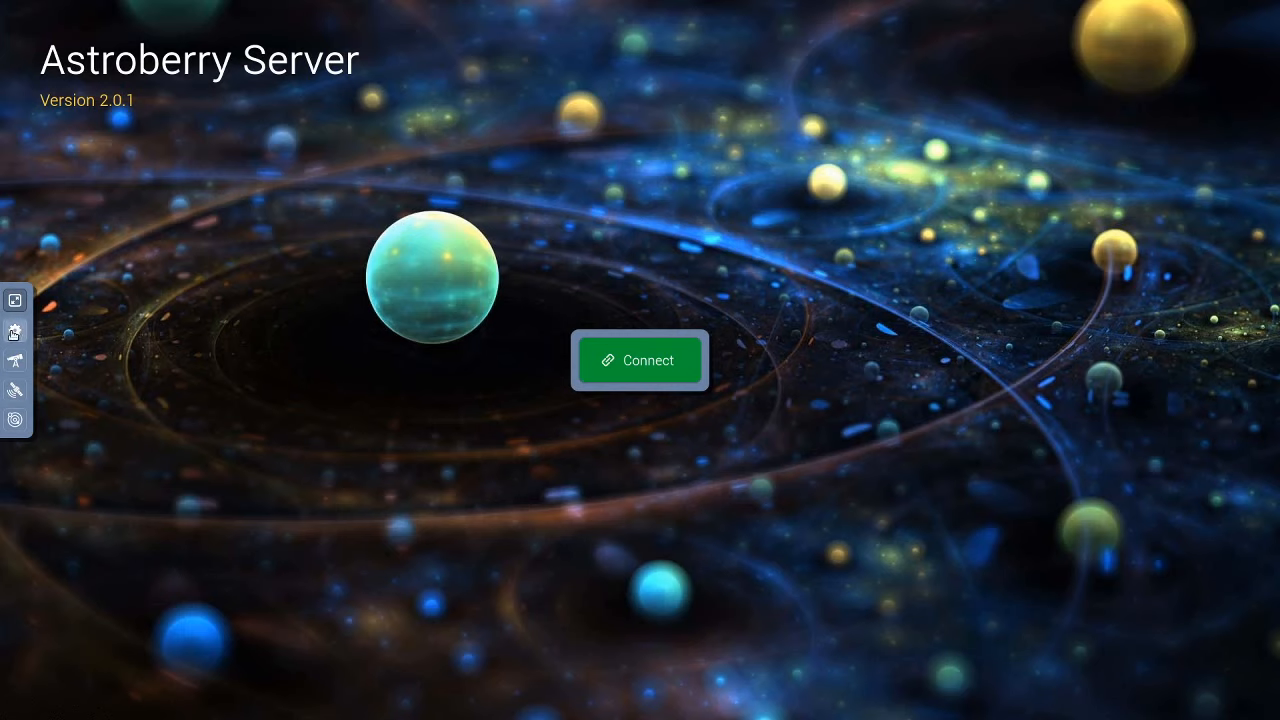
Try Local Scaling as the desktop's scaling mode and return it to None
click(15, 331)
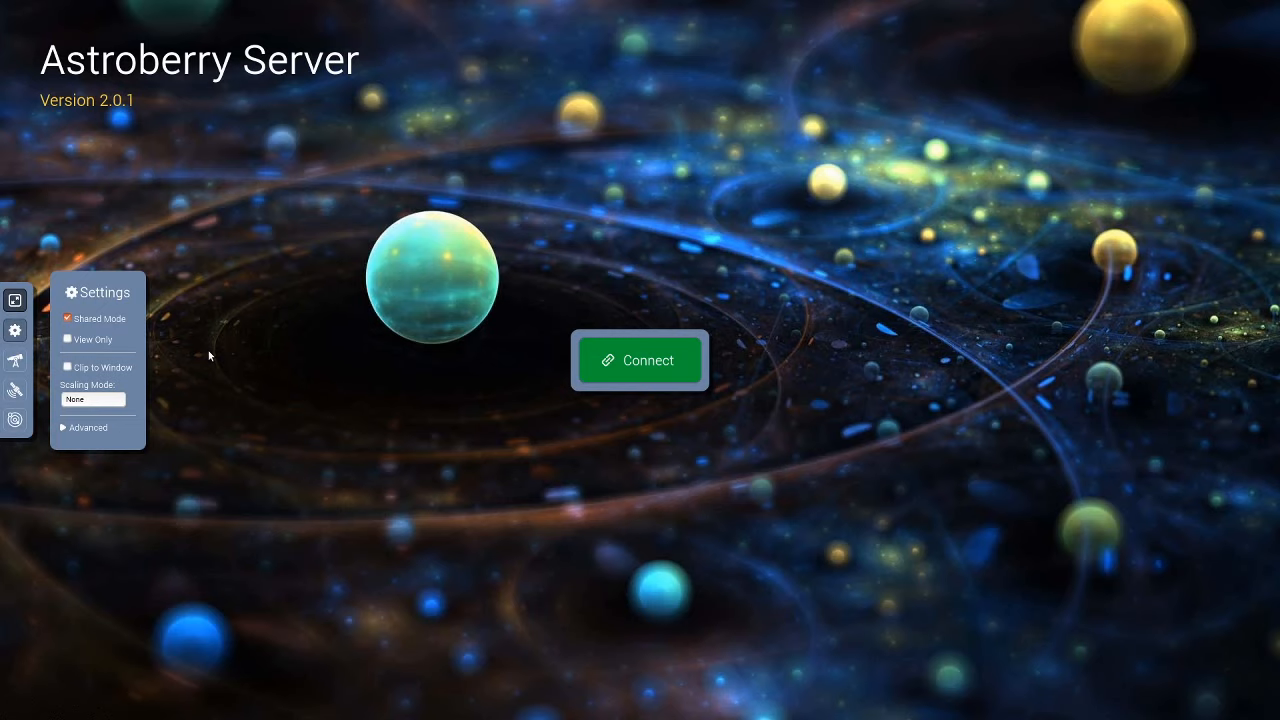
click(119, 400)
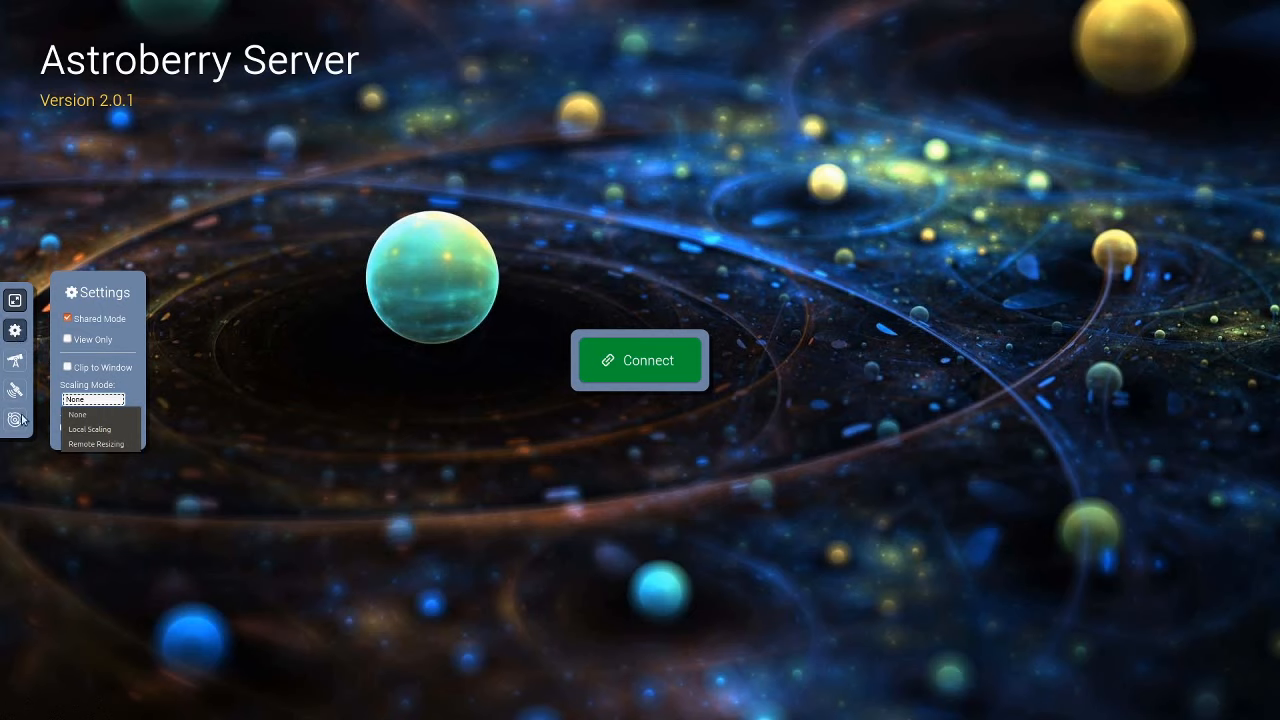
click(102, 431)
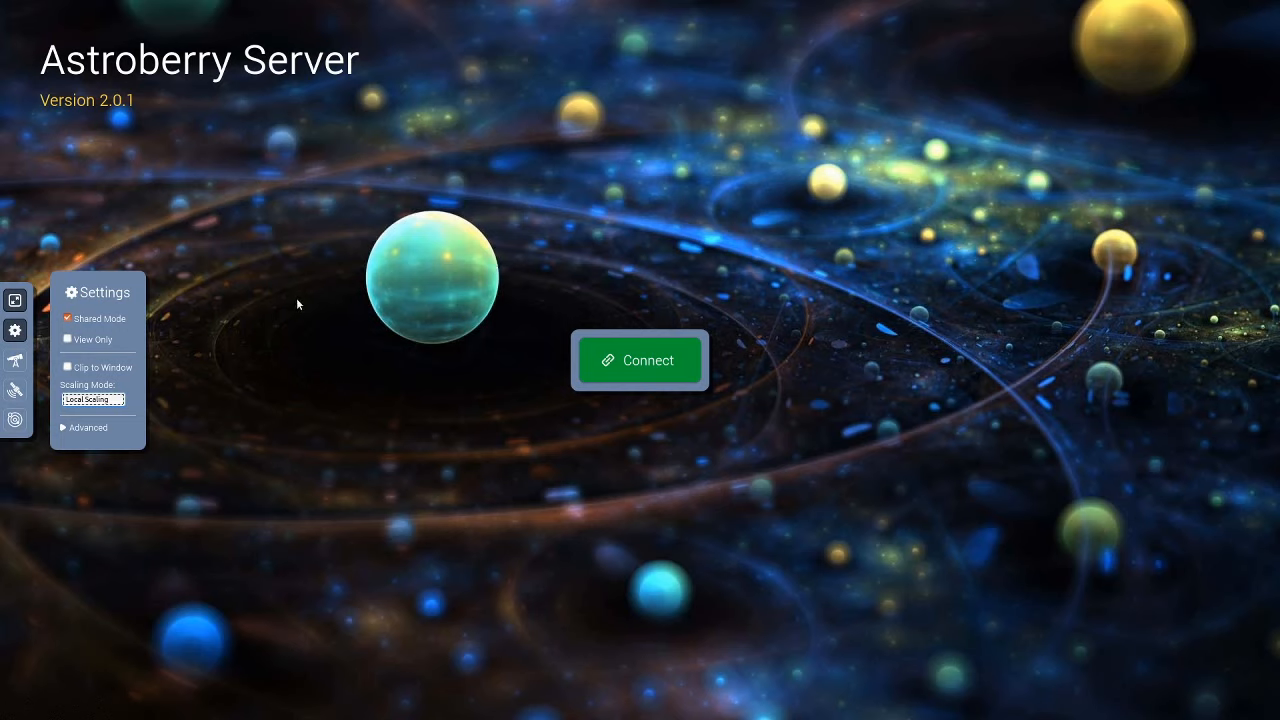
click(101, 401)
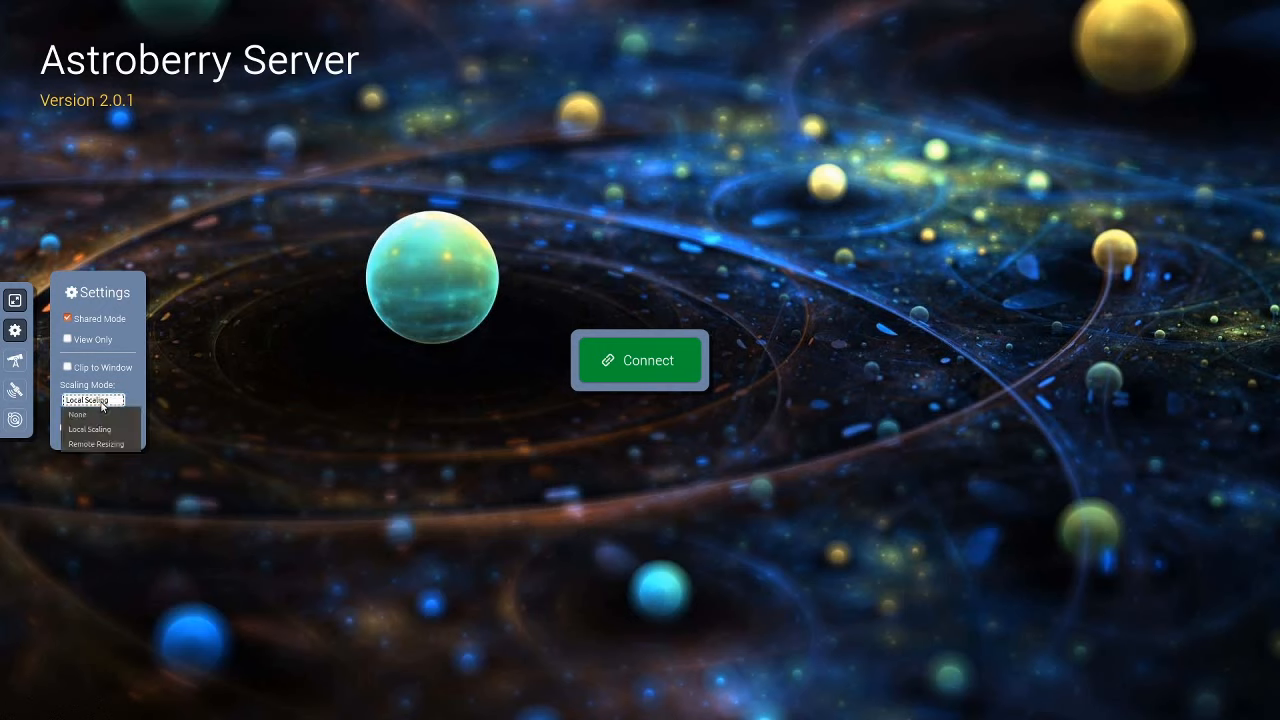
click(98, 413)
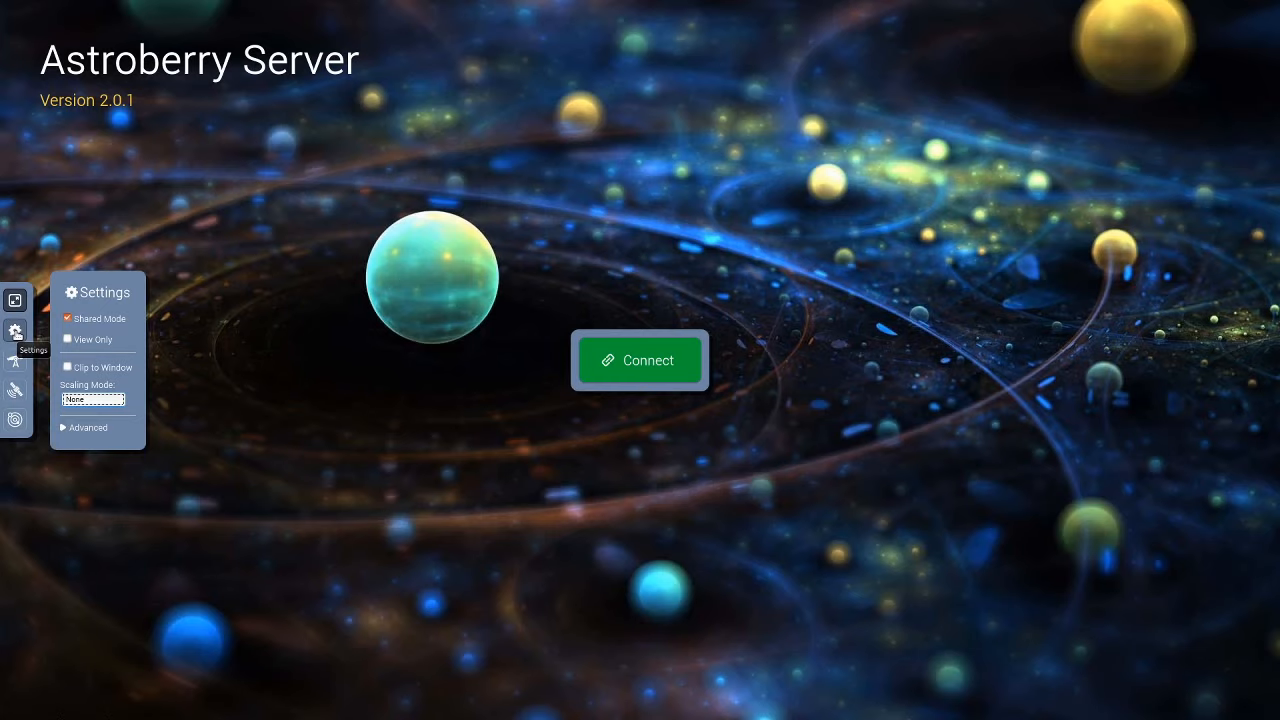
click(15, 331)
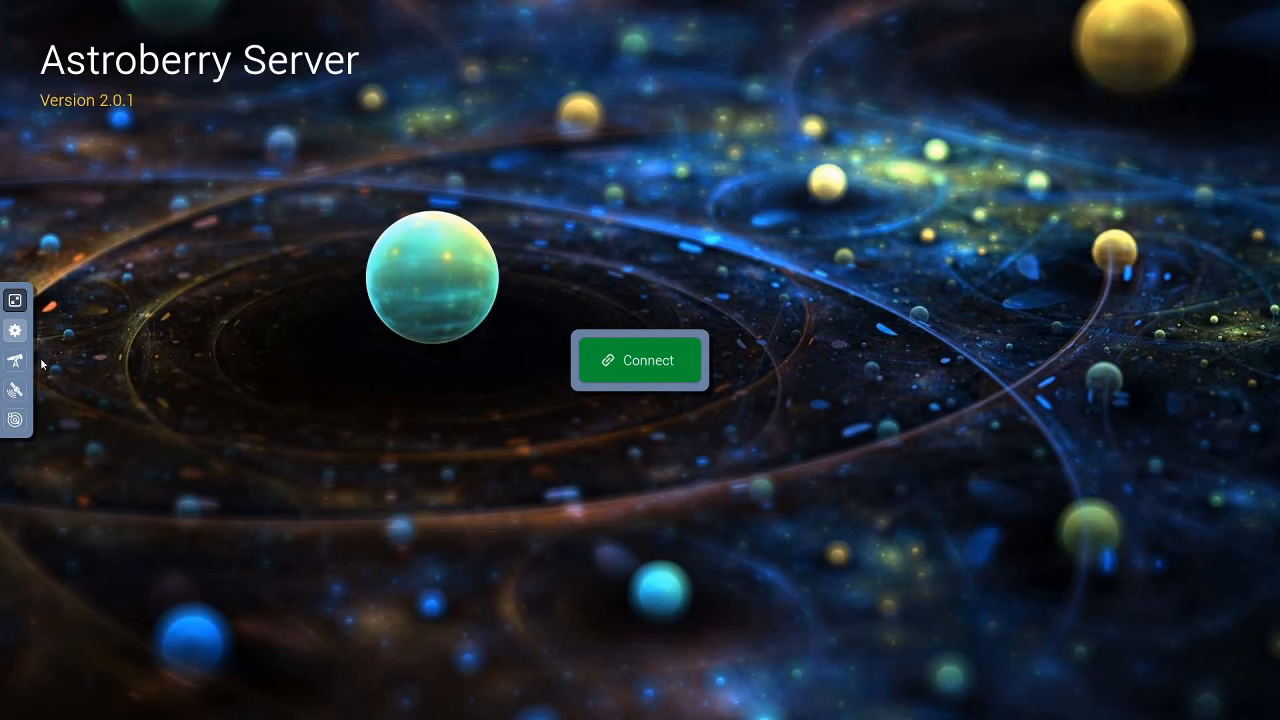
Examine the GPS information: the location map, the satellite sky map and the GPS status details
click(16, 390)
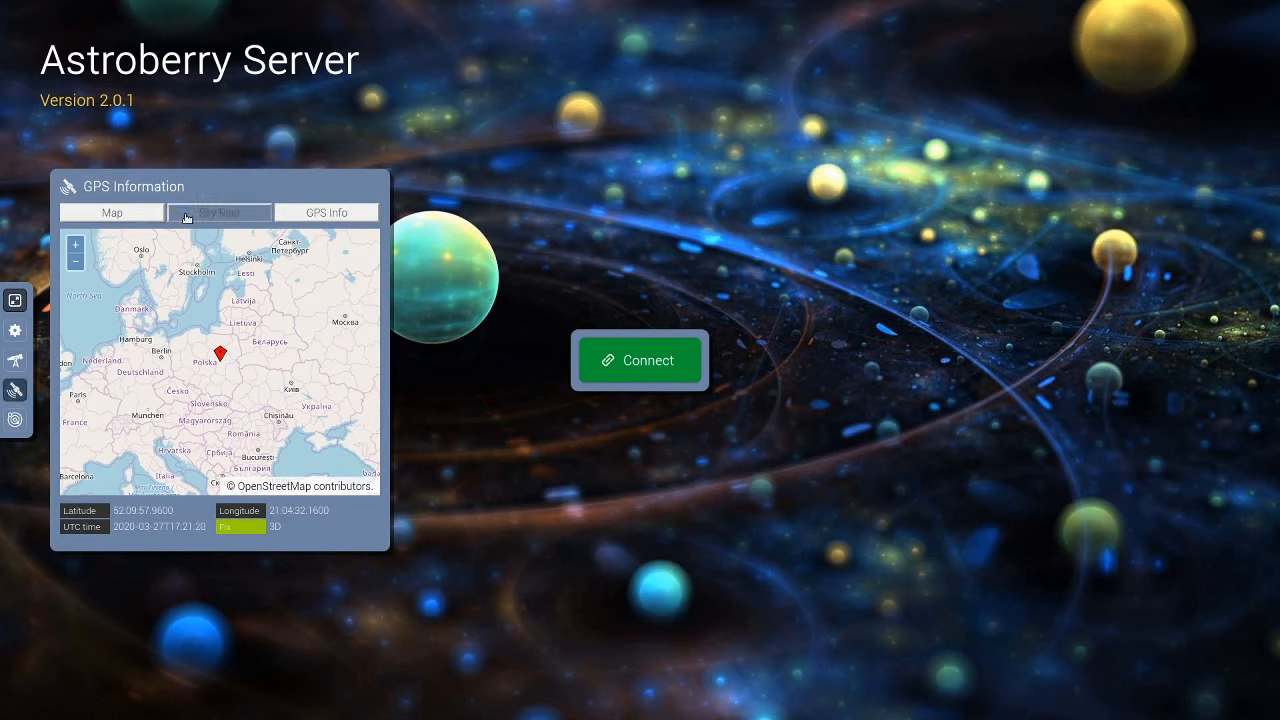
click(208, 211)
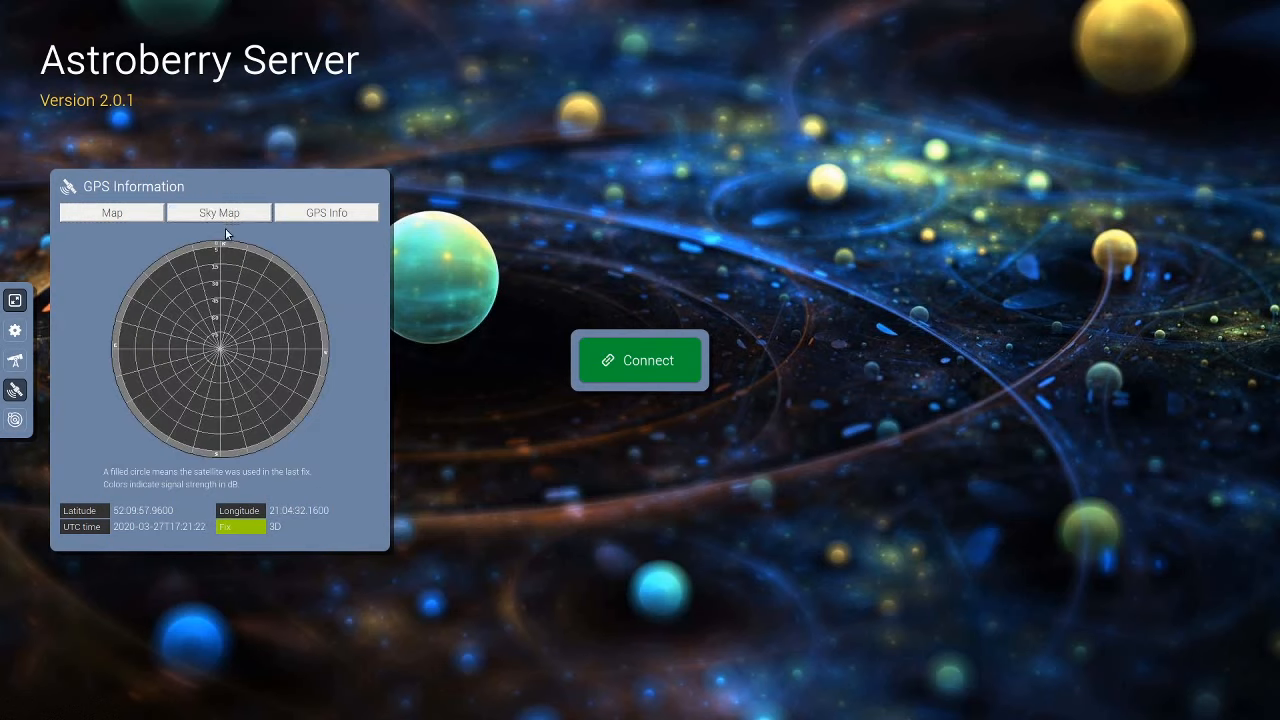
click(318, 215)
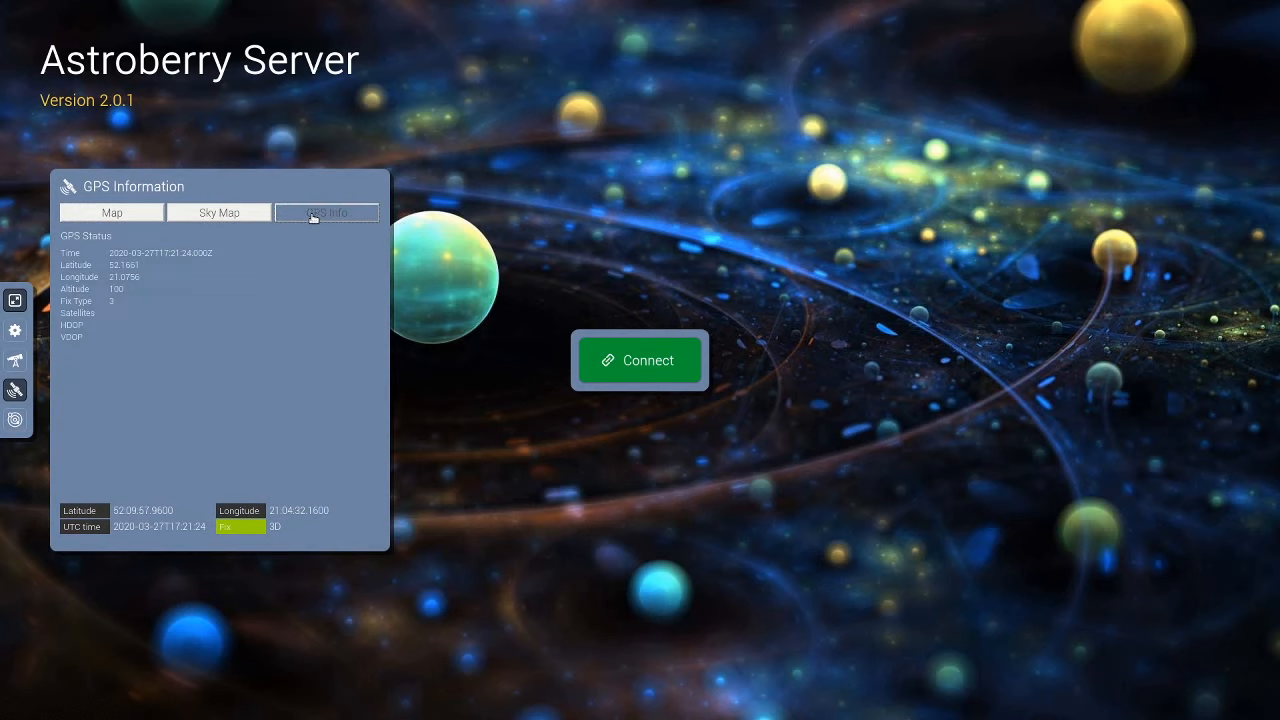
Review the celestial information for the polar finder, Moon, Sun and Solar System, and close it
click(15, 419)
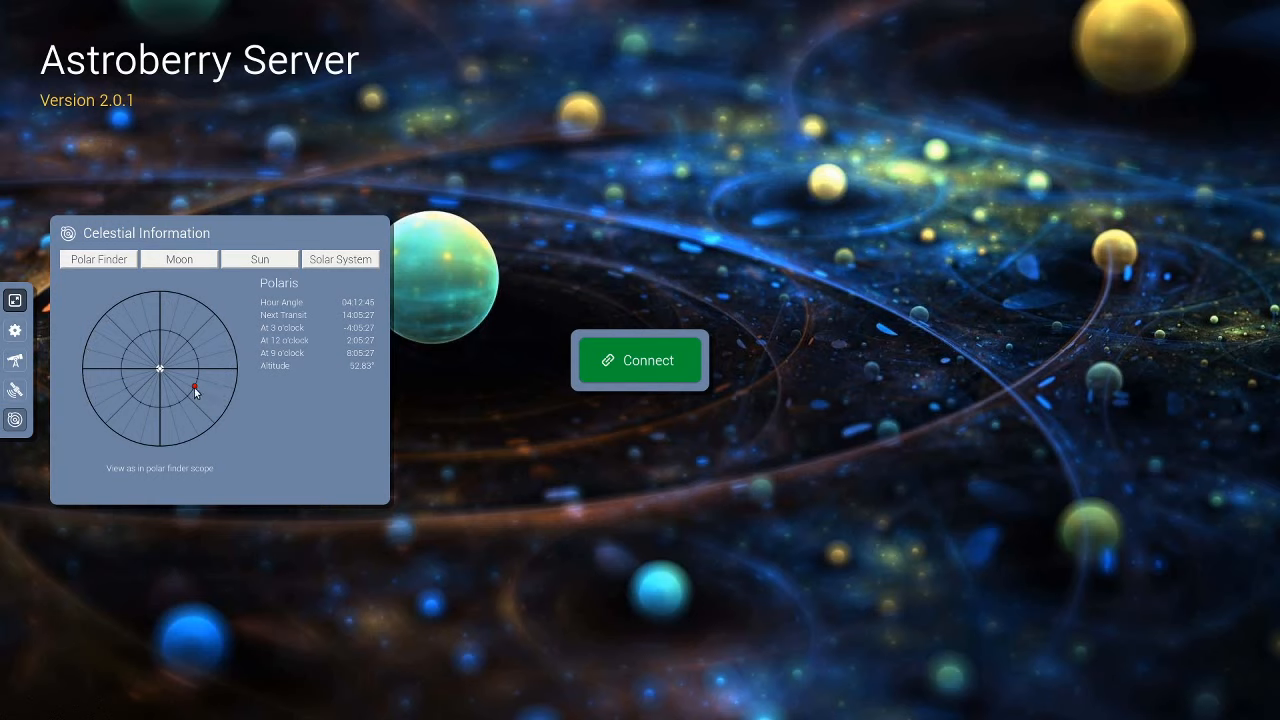
click(186, 261)
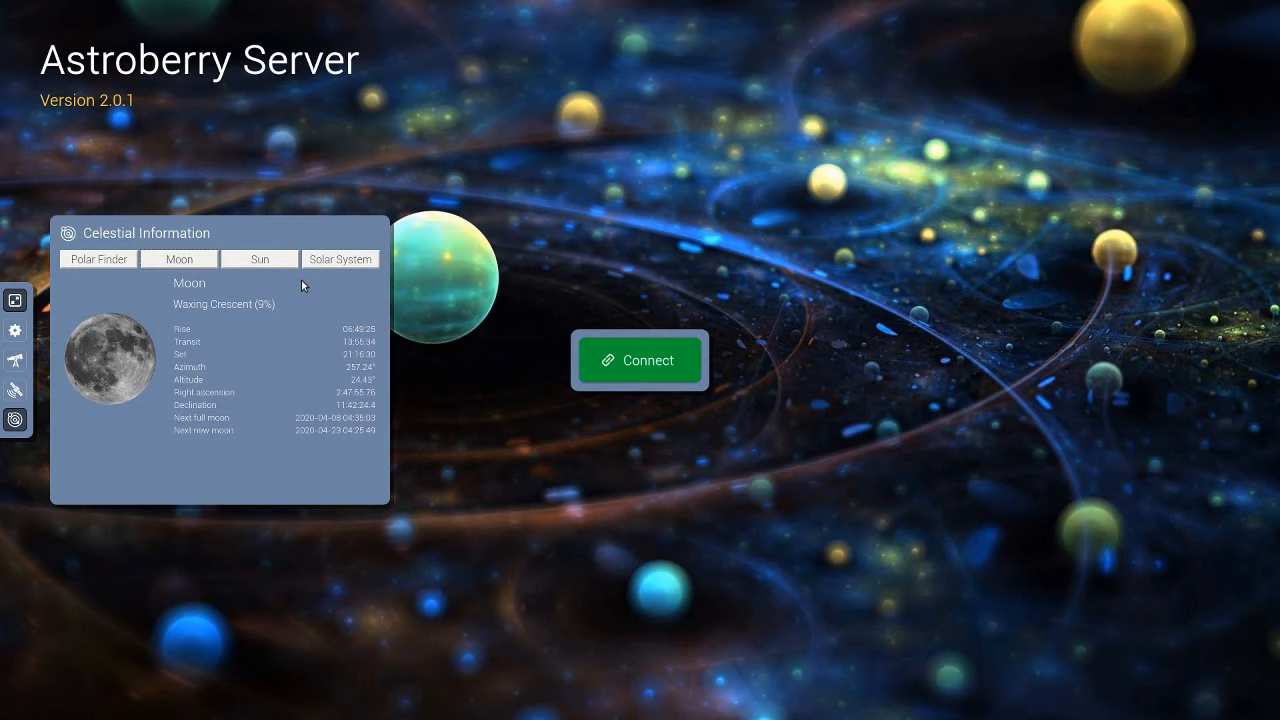
click(276, 260)
click(340, 259)
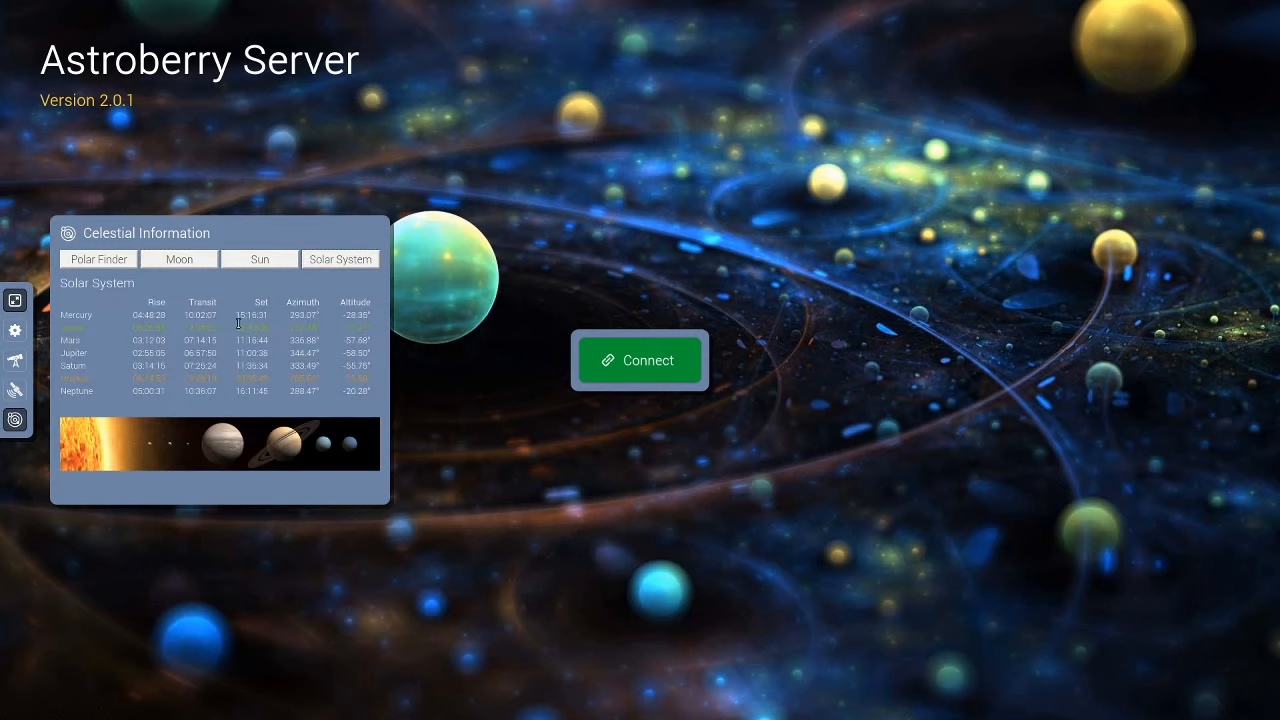
click(15, 421)
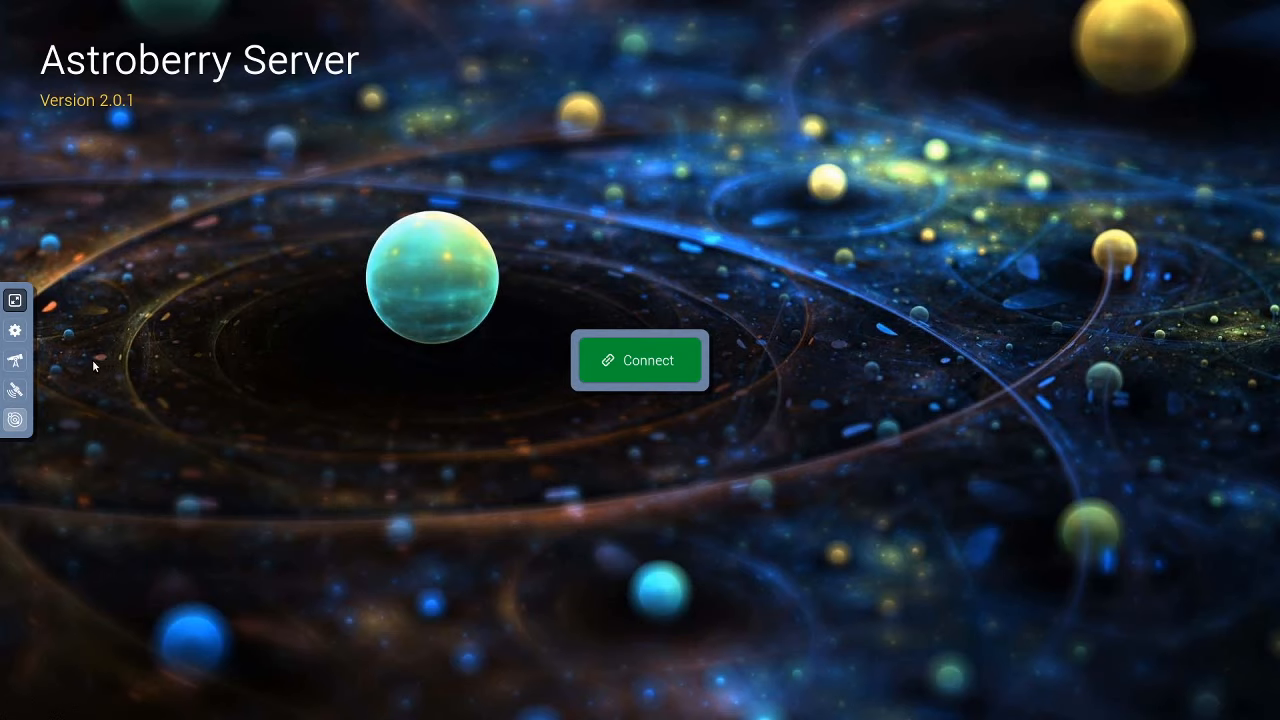
Start the INDI server with the Orion CT8 + ATIK460EX equipment profile and close the INDI Web Manager
click(15, 360)
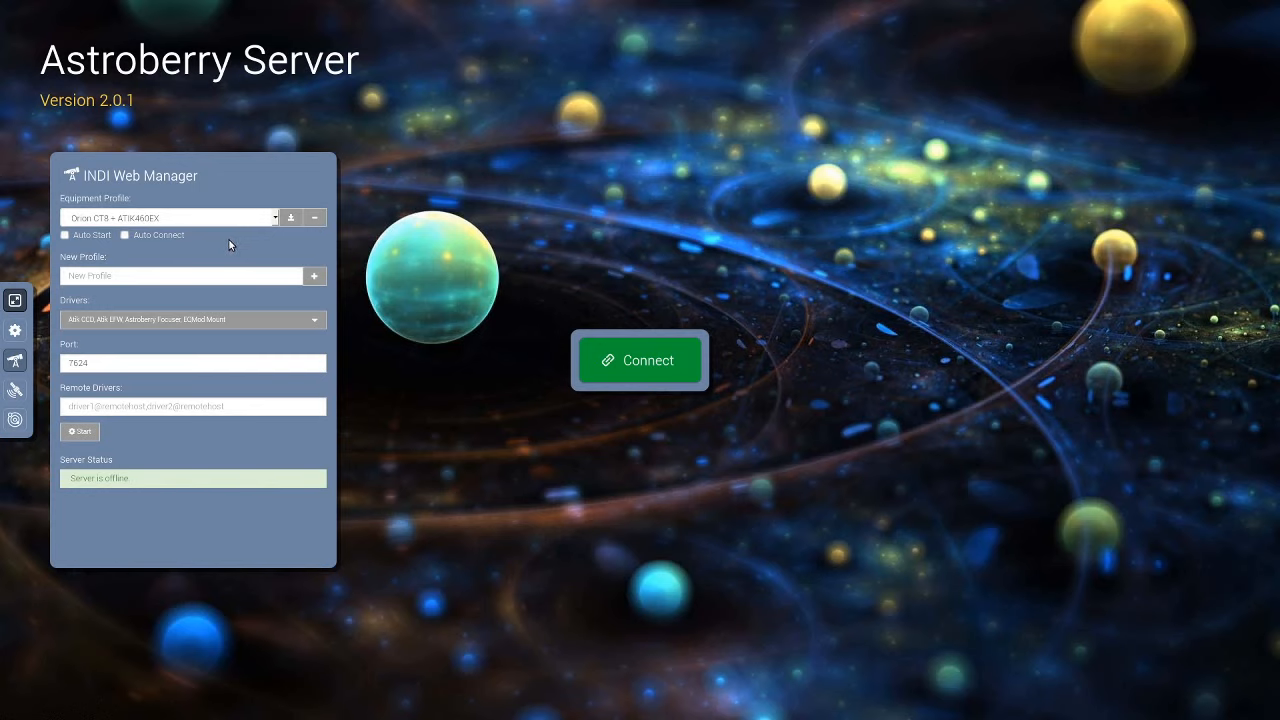
click(82, 431)
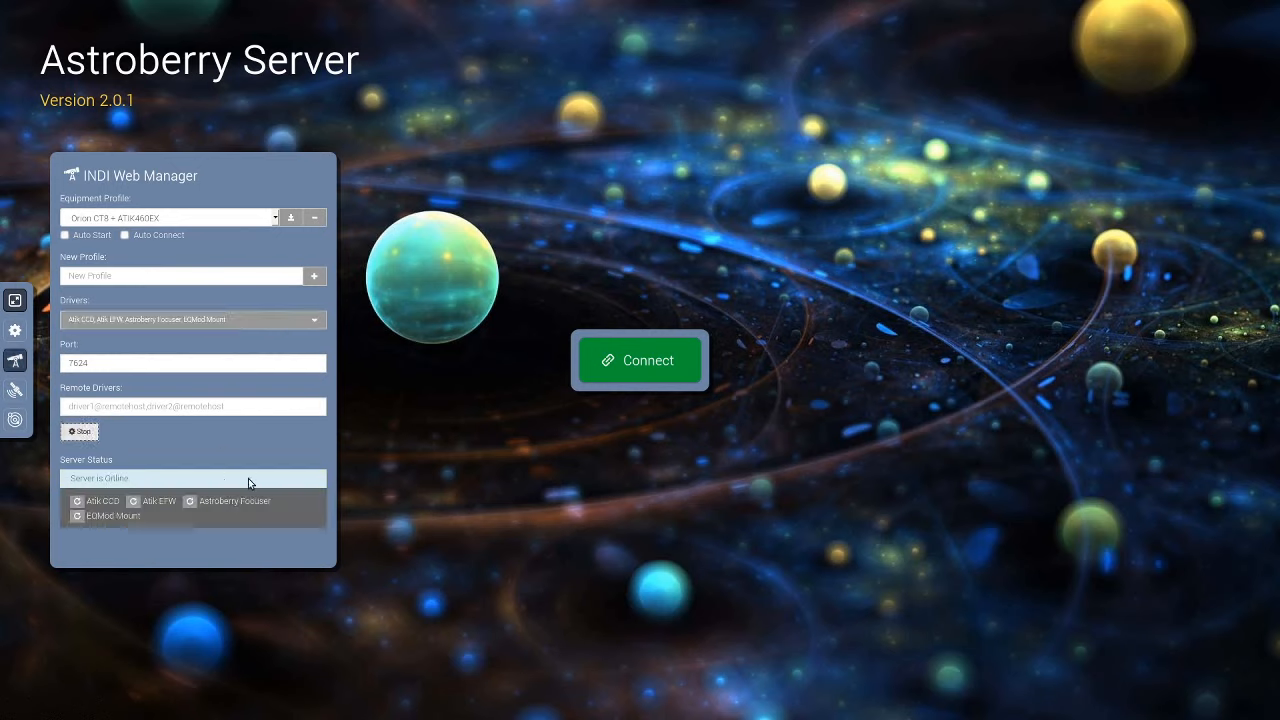
click(15, 360)
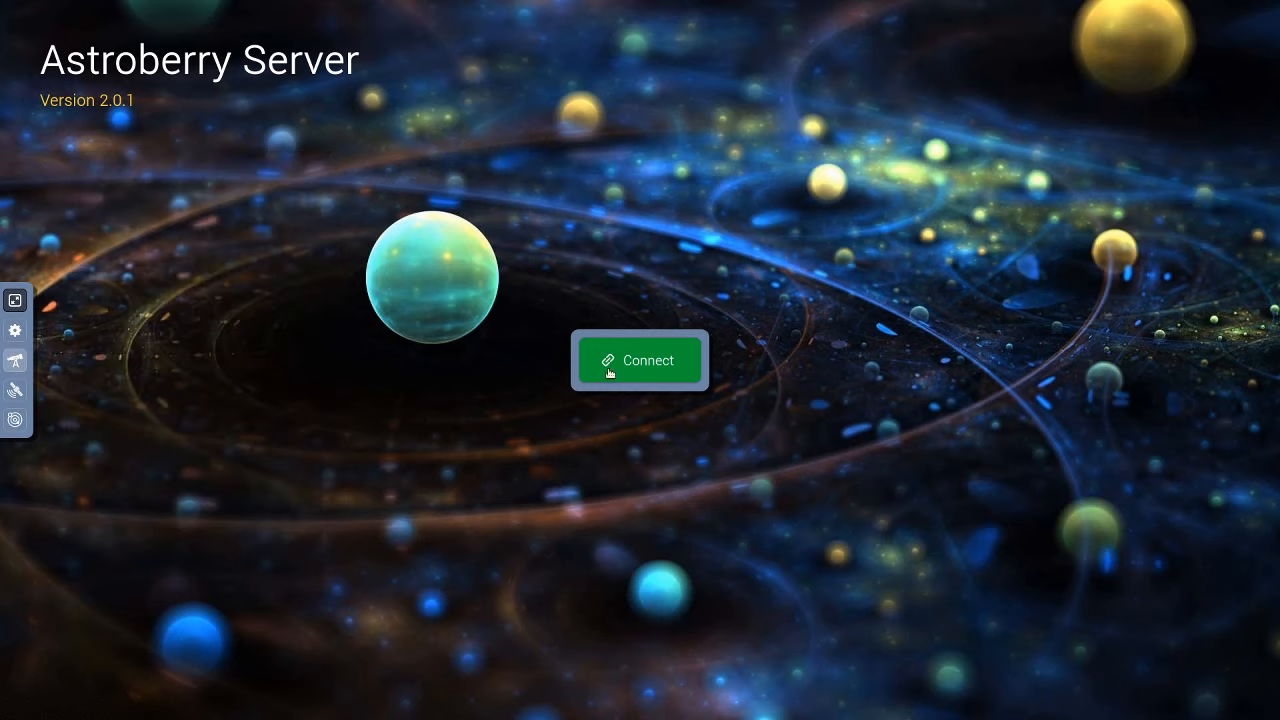
Connect to the remote desktop with the login password, and briefly expand and collapse its side control bar
click(610, 365)
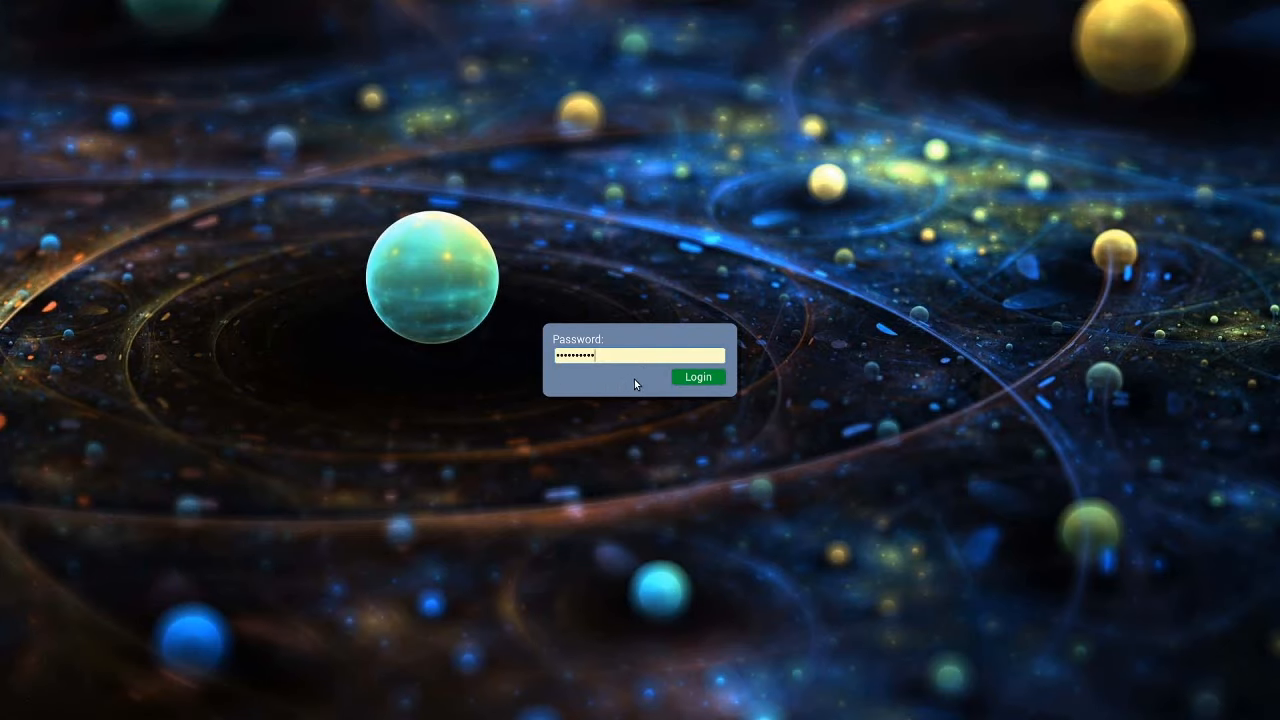
click(704, 379)
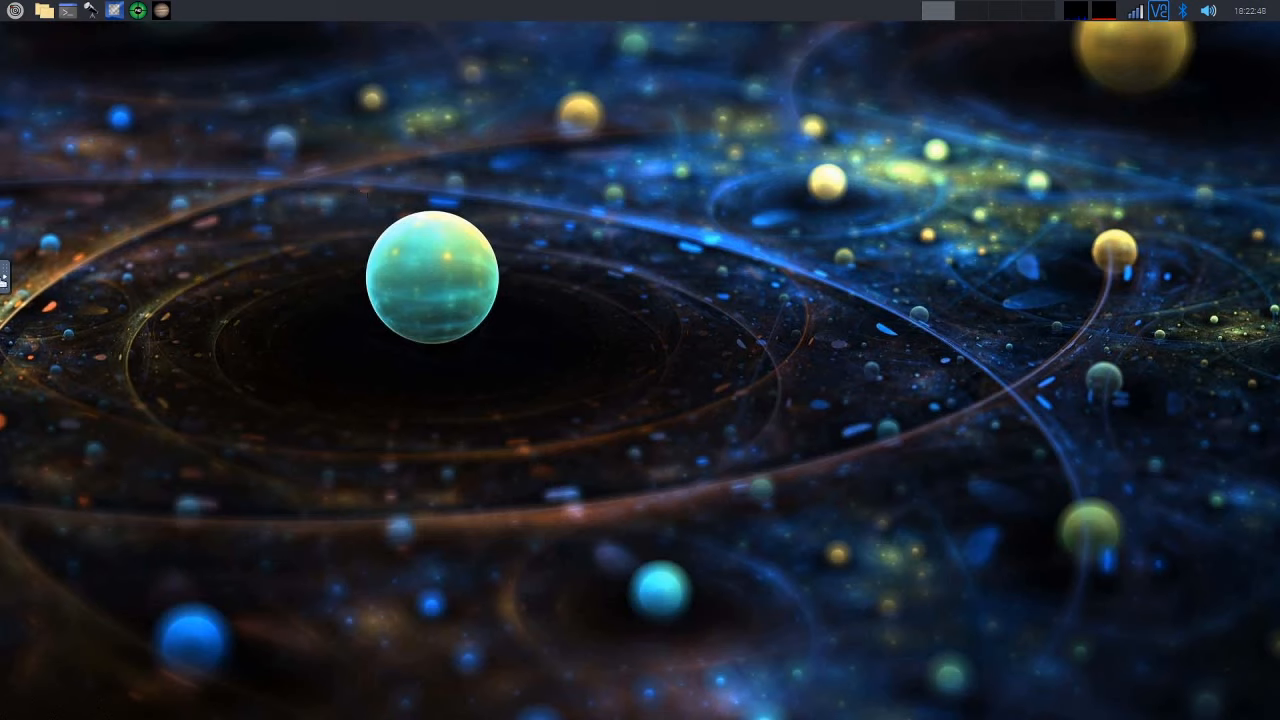
click(5, 282)
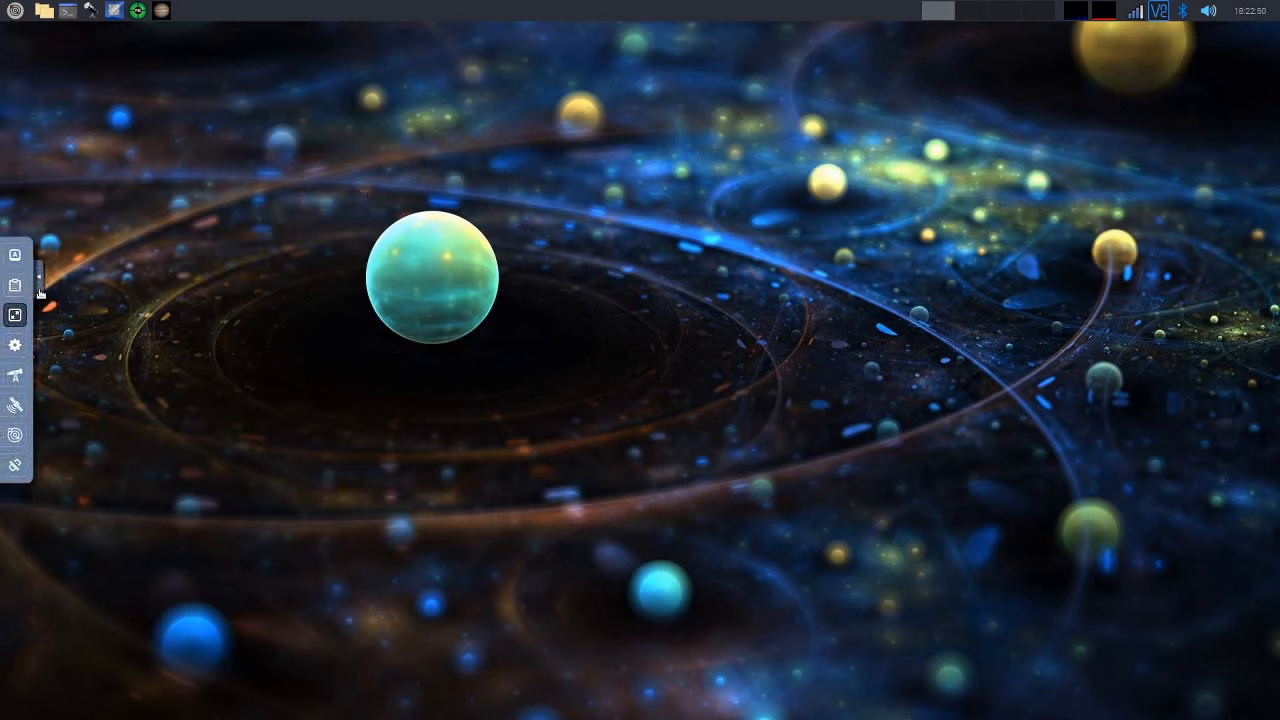
drag(42, 277, 42, 280)
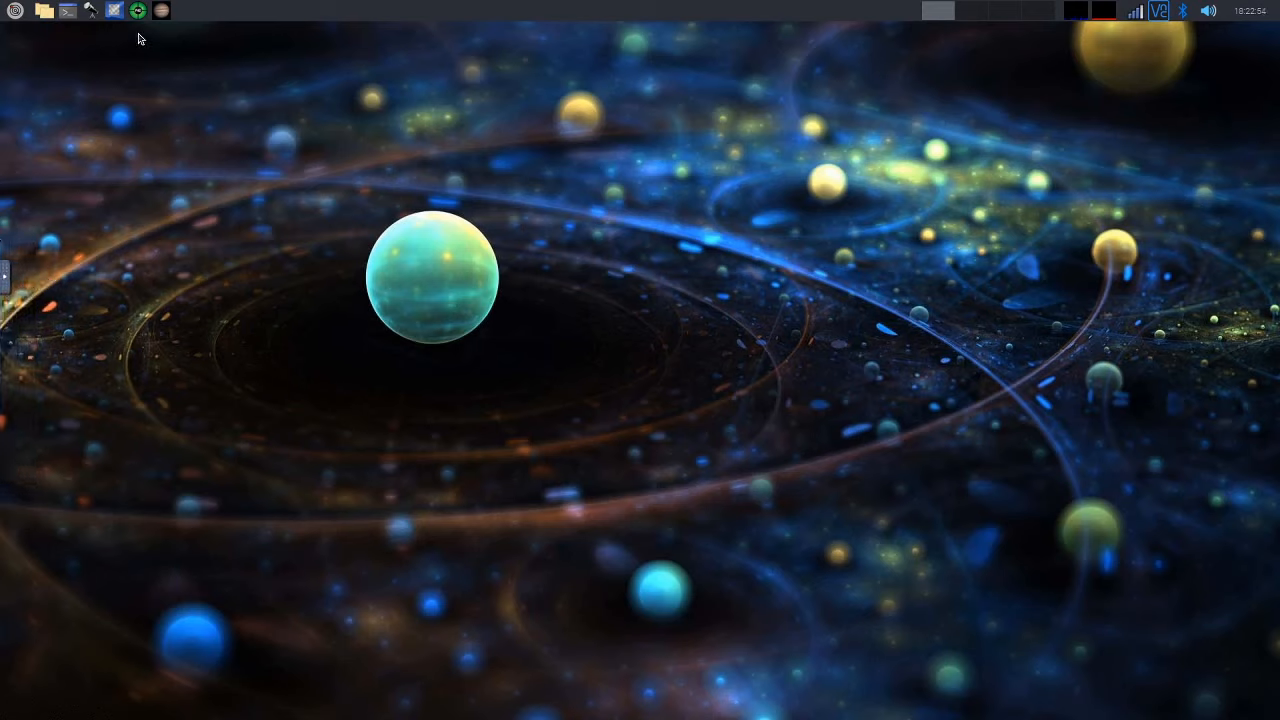
Launch KStars on the remote desktop and open the Ekos window from it
click(92, 14)
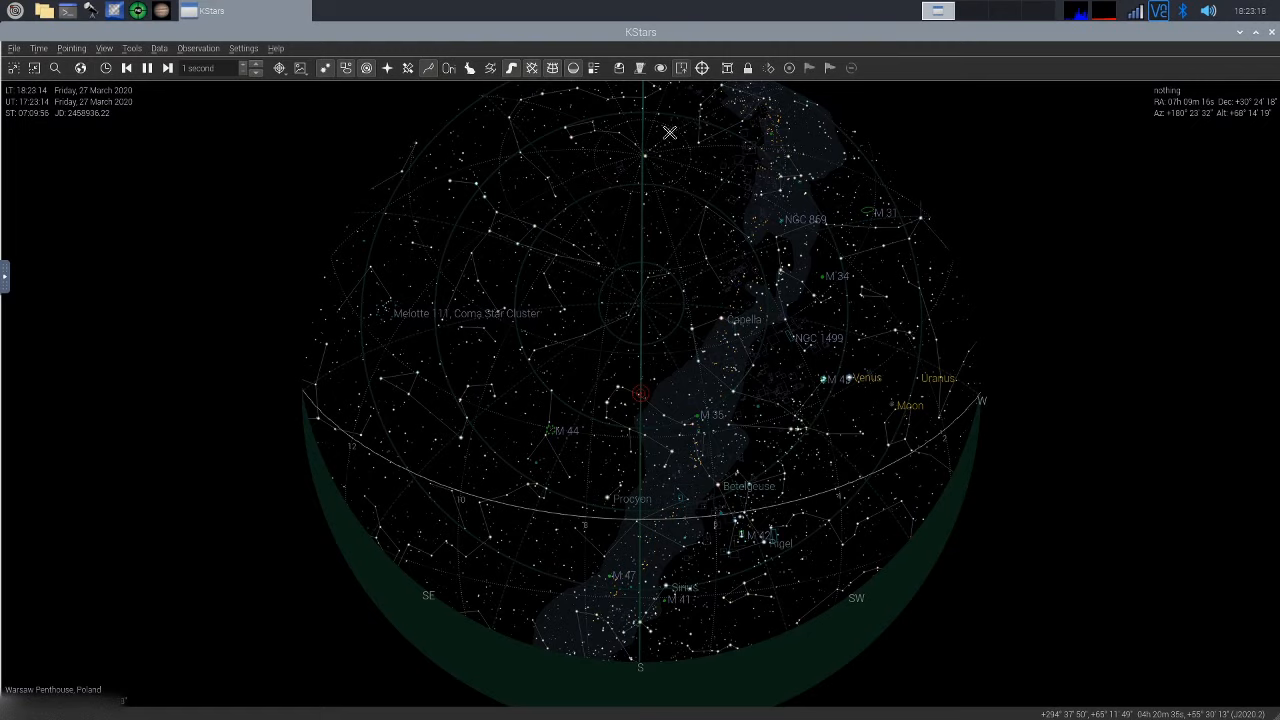
click(619, 68)
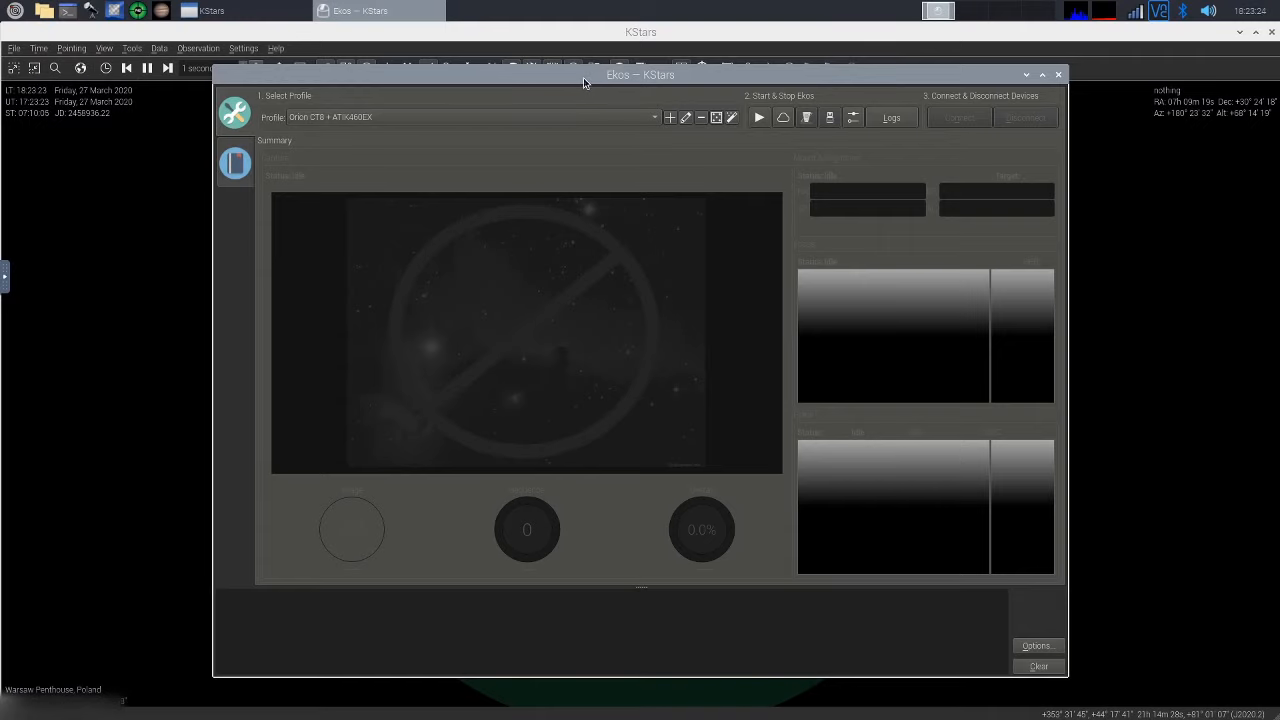
Send the Ekos window to the second virtual desktop
right_click(584, 79)
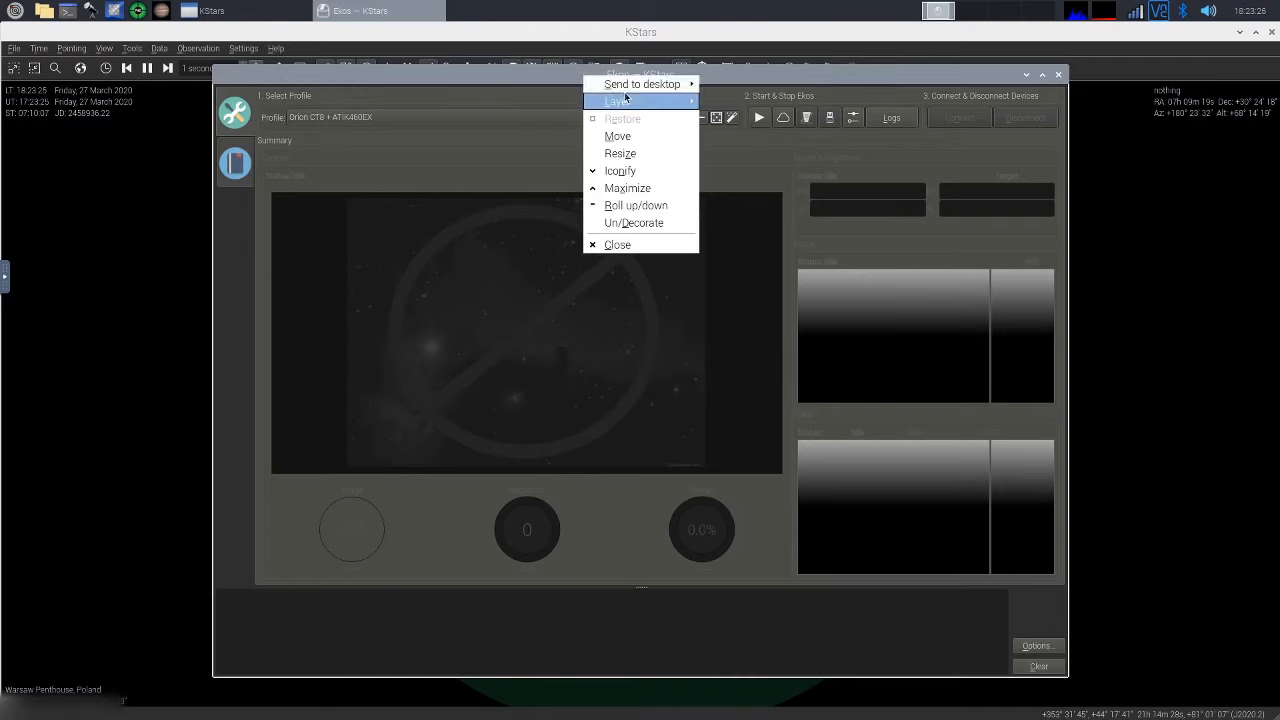
mouse_move(641, 86)
click(766, 102)
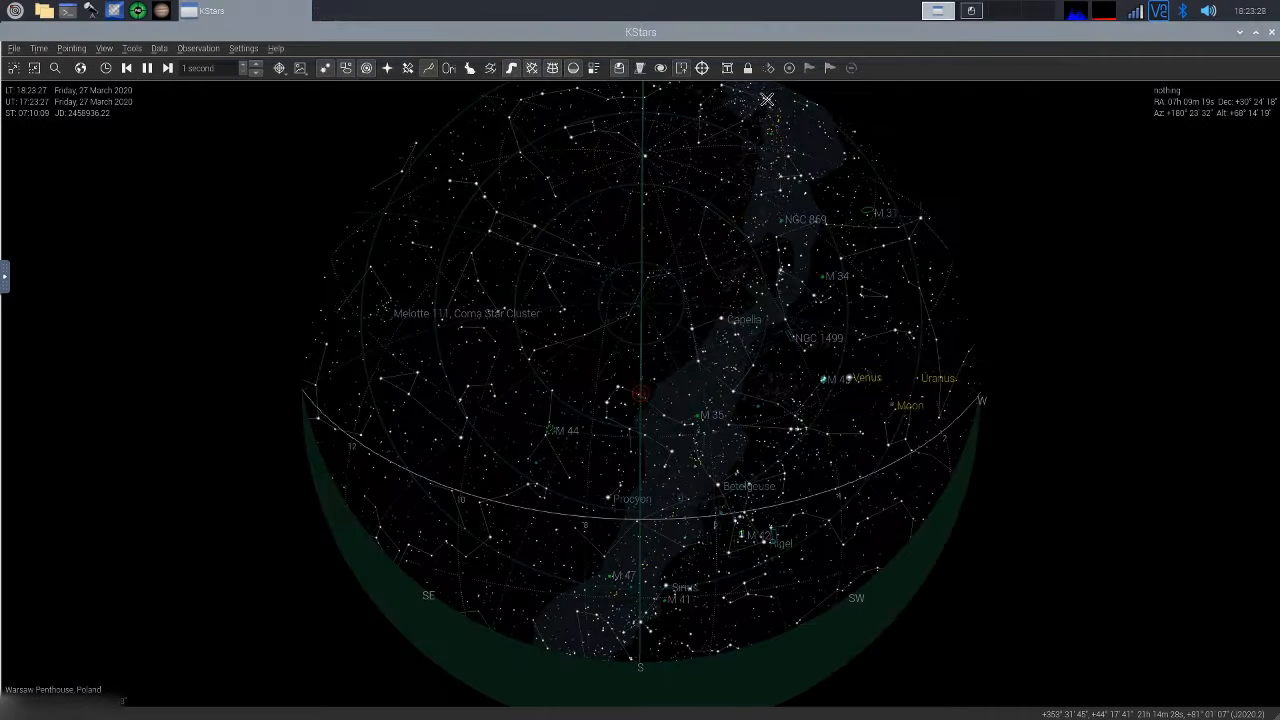
Switch to the second virtual desktop and start Ekos with the Orion CT8 + ATIK460EX profile
click(971, 11)
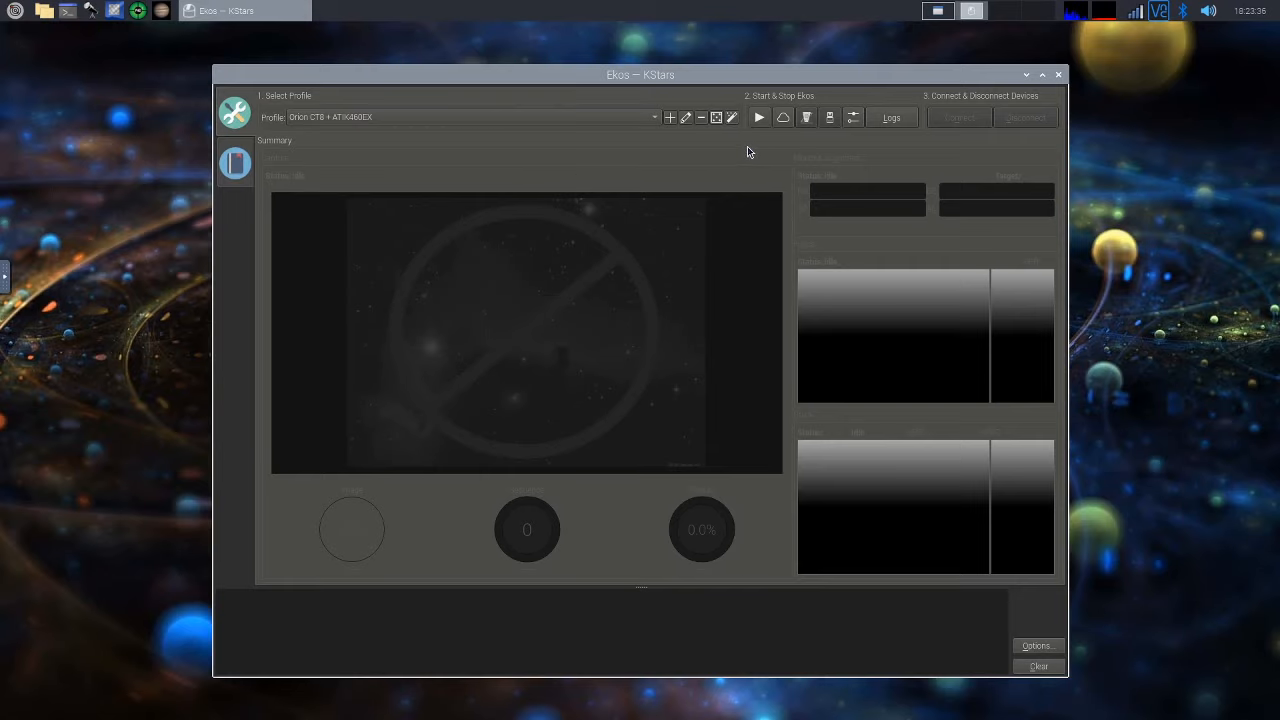
click(760, 117)
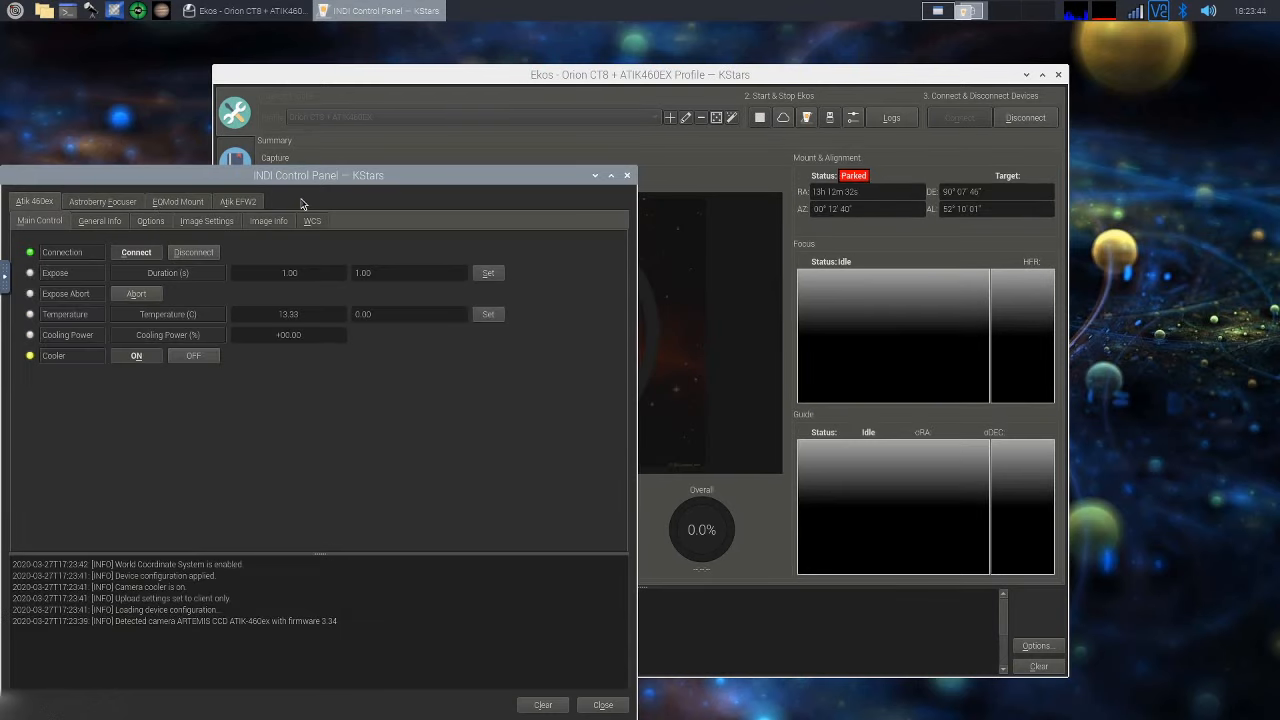
Review the focuser, mount, filter wheel and camera controls in the INDI Control Panel, and minimize it
click(100, 204)
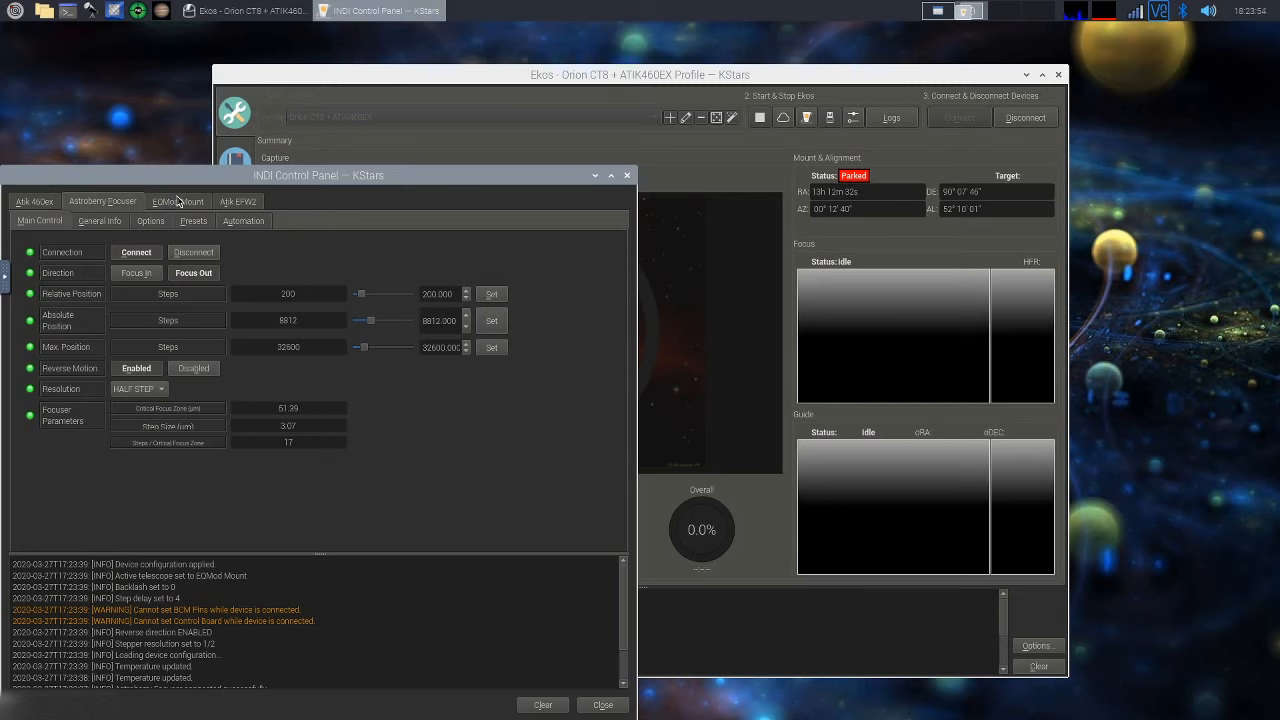
click(234, 221)
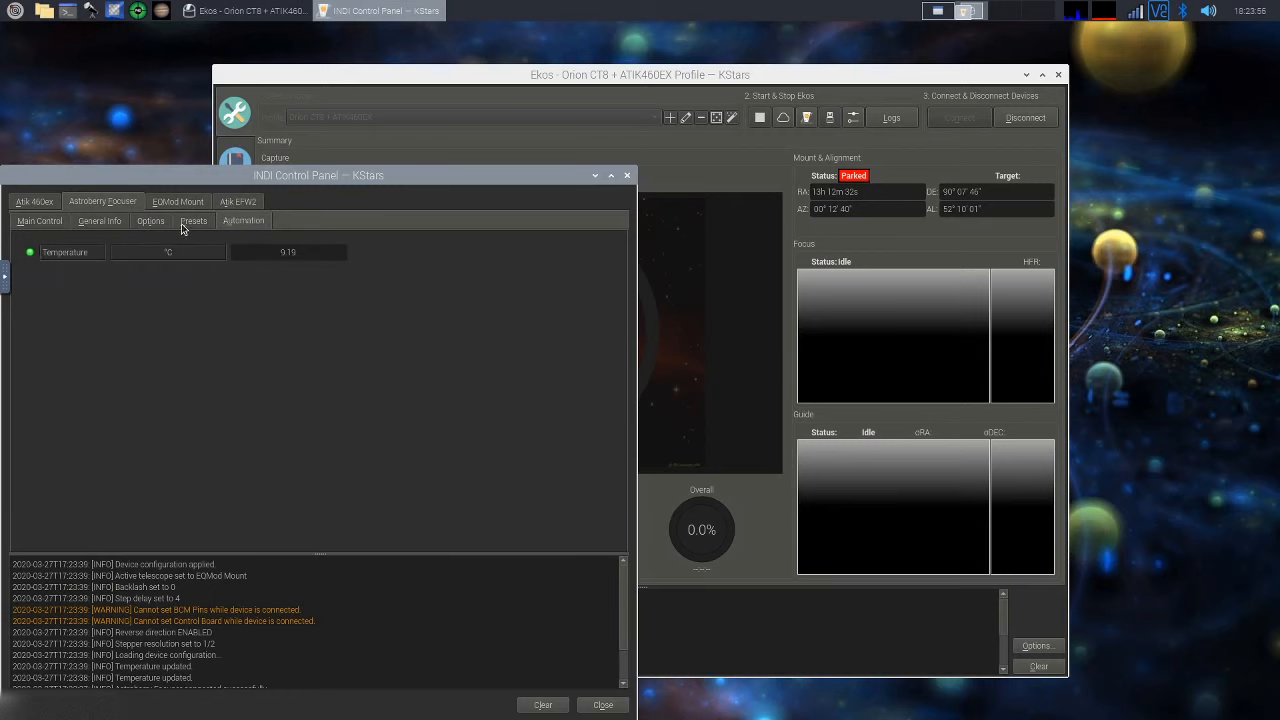
click(40, 221)
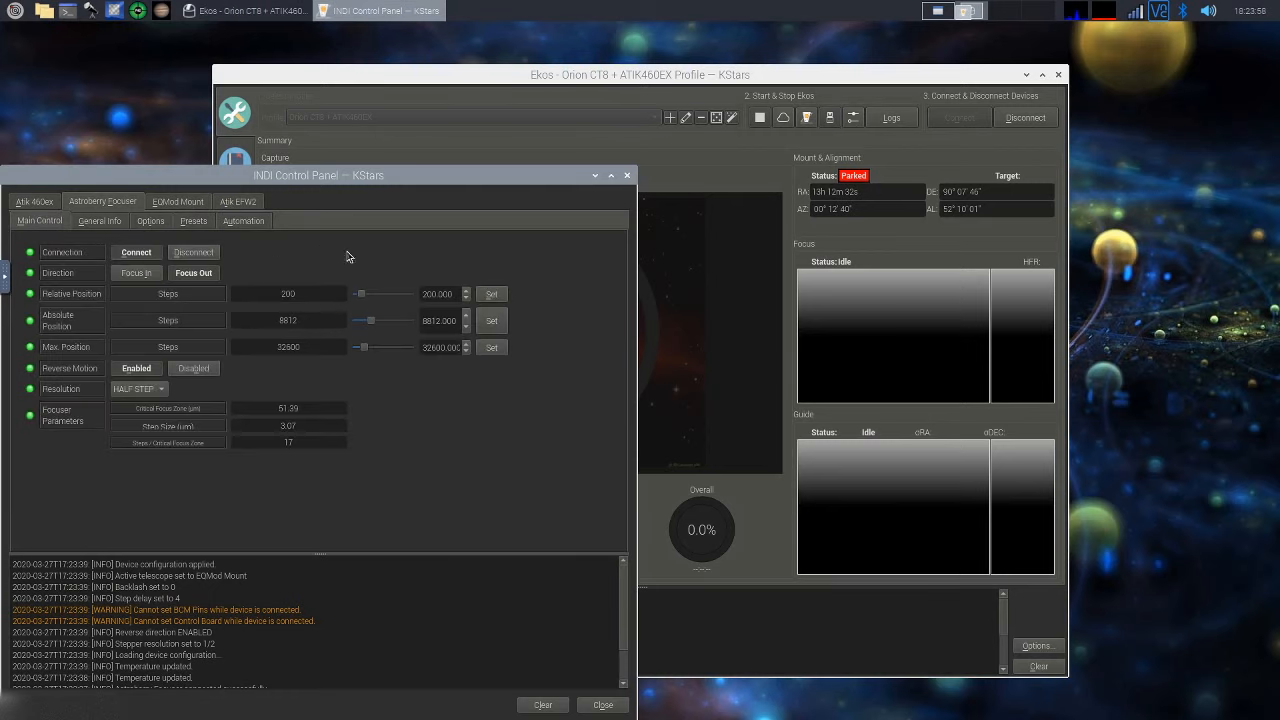
click(194, 204)
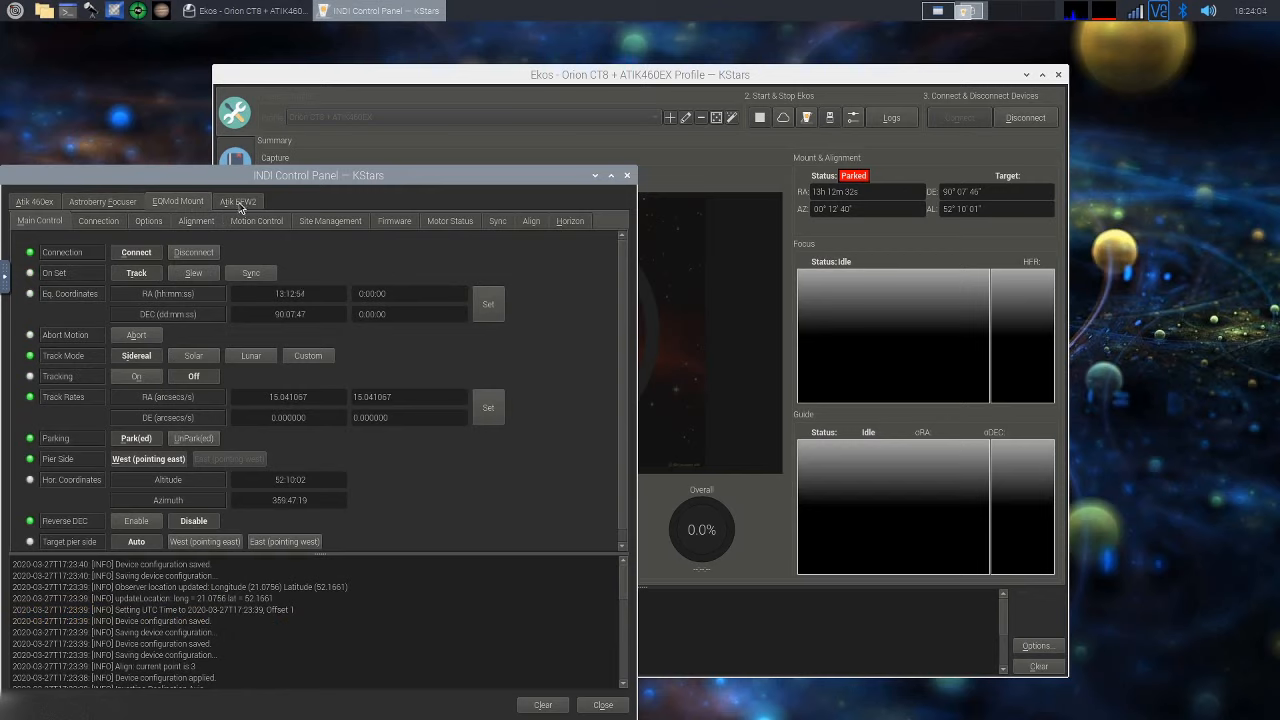
click(240, 205)
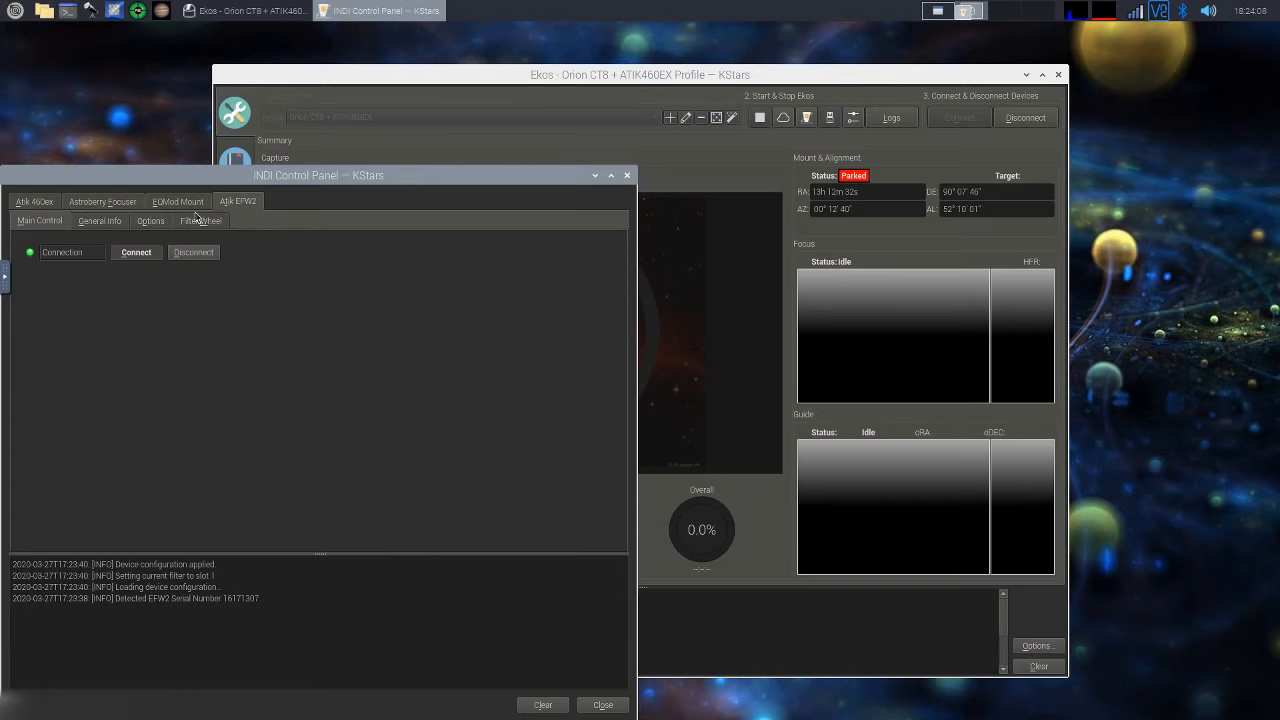
click(40, 203)
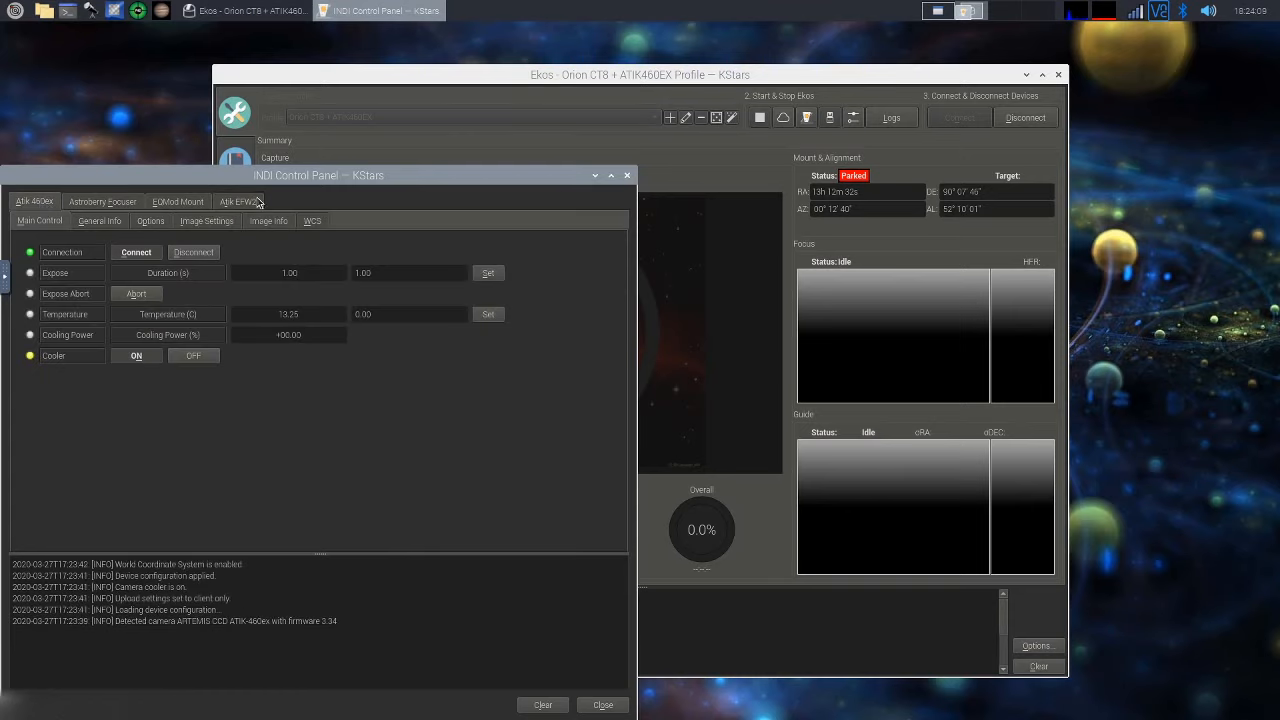
click(595, 175)
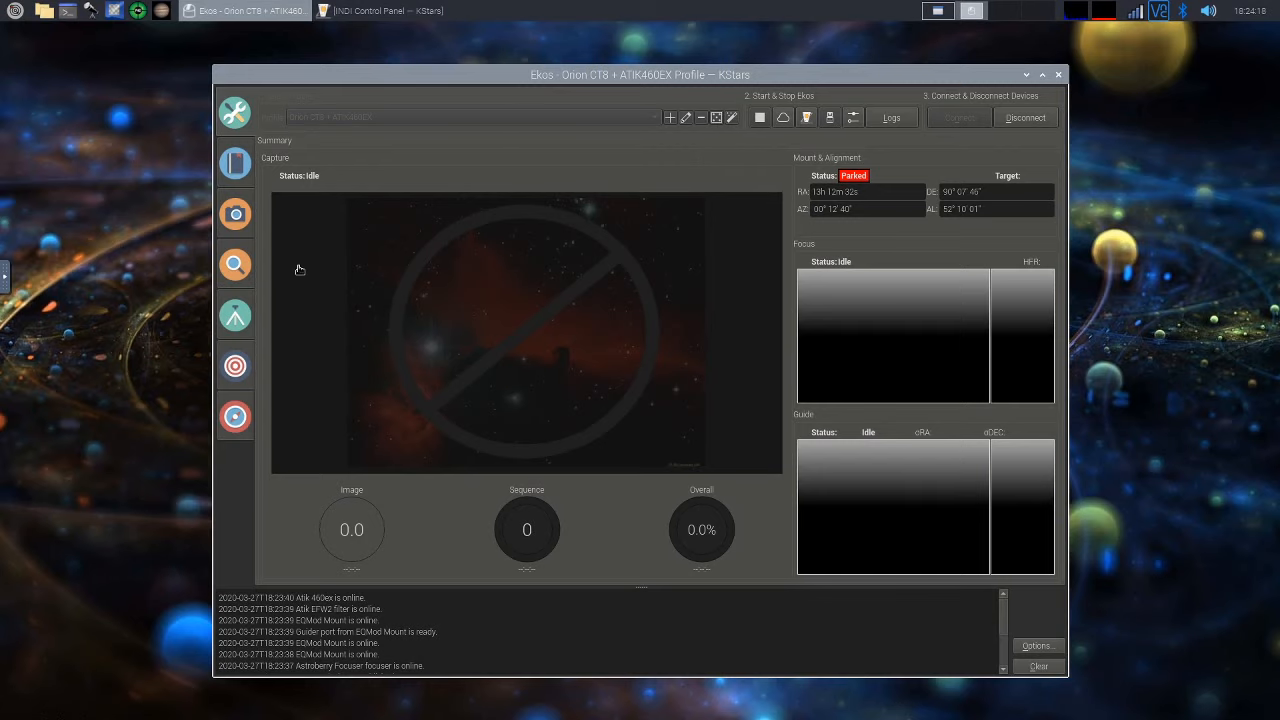
Unpark the EQMod mount in Ekos and switch to the KStars sky map on the first virtual desktop
click(236, 316)
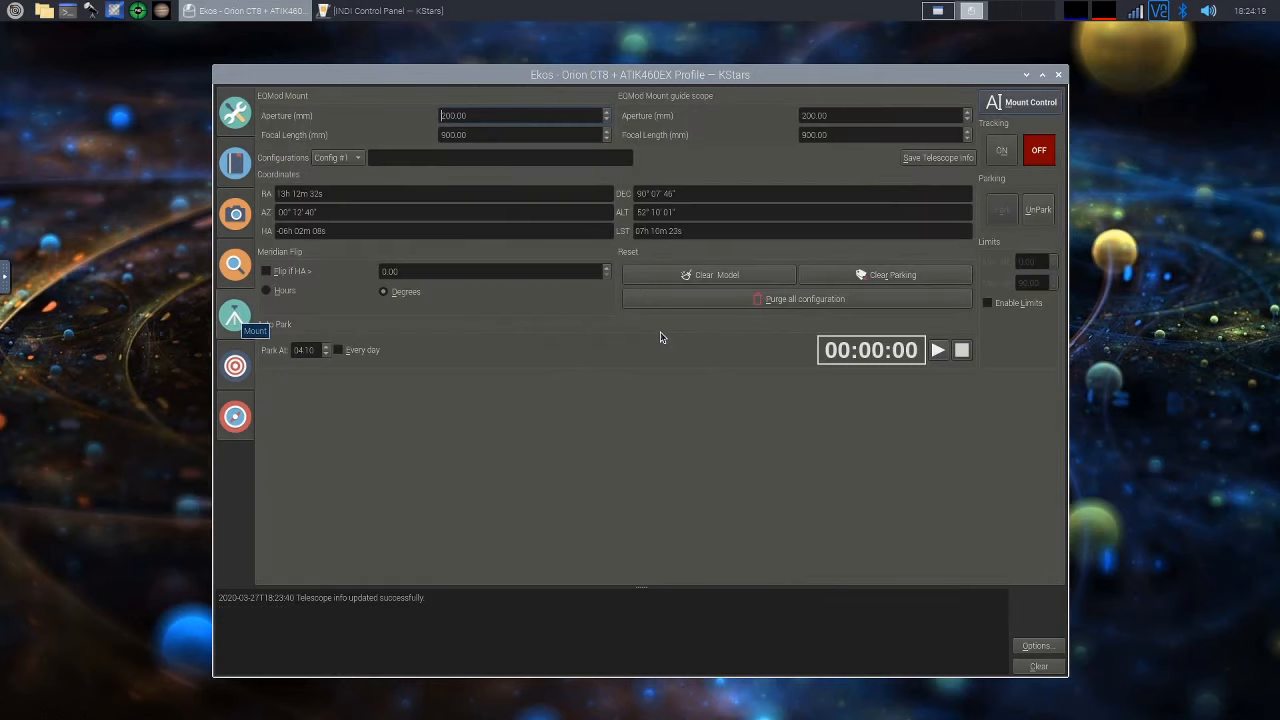
click(1037, 212)
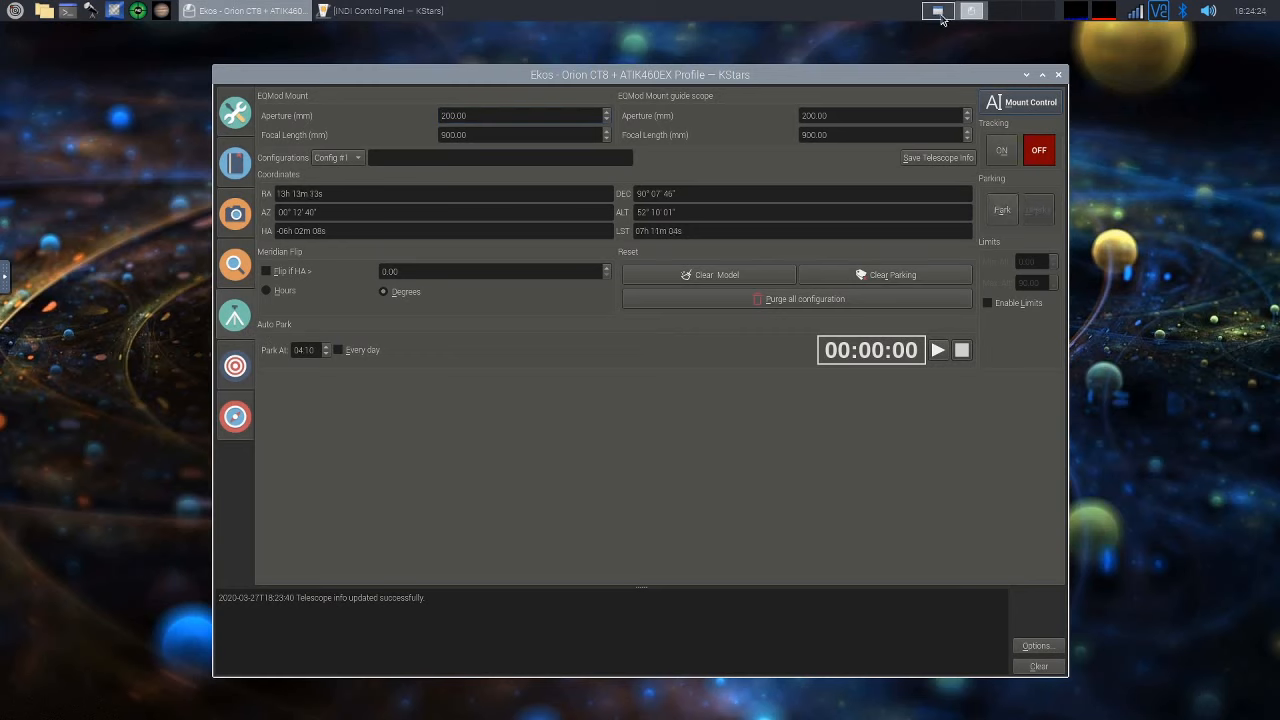
click(938, 12)
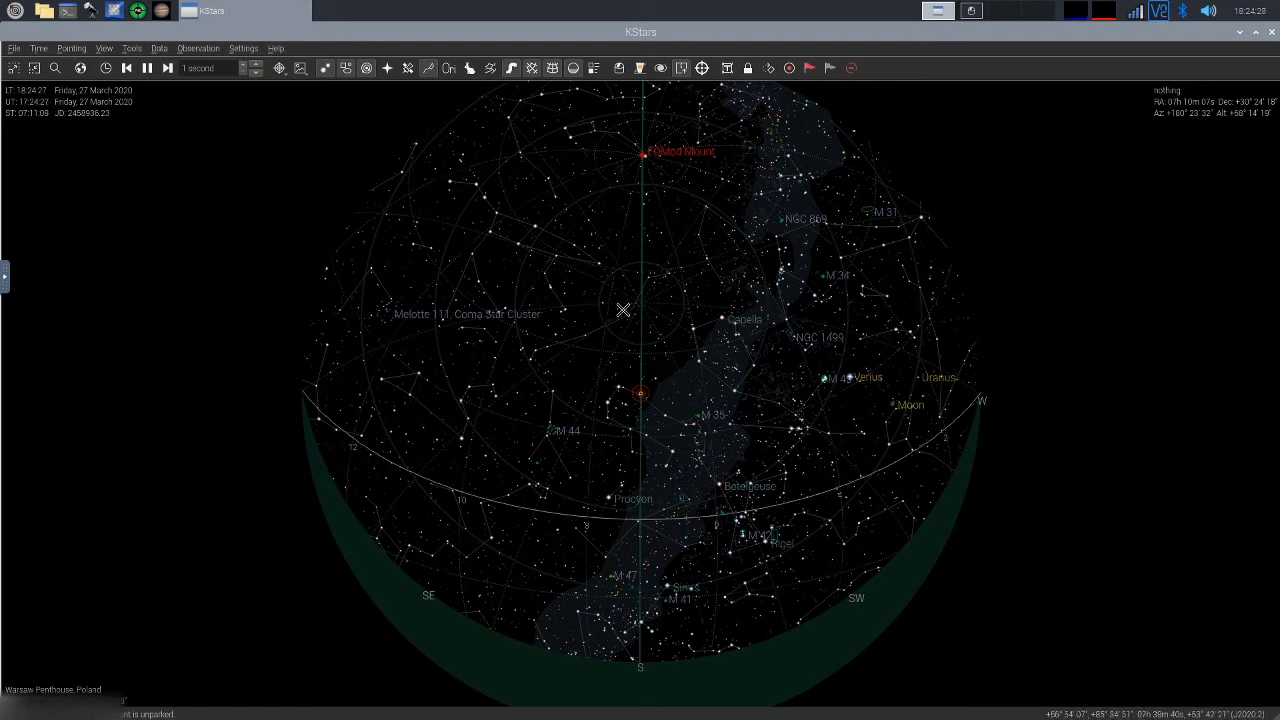
Slew the EQMod mount to the galaxy NGC 2689 in Ursa Major from the sky map
right_click(564, 155)
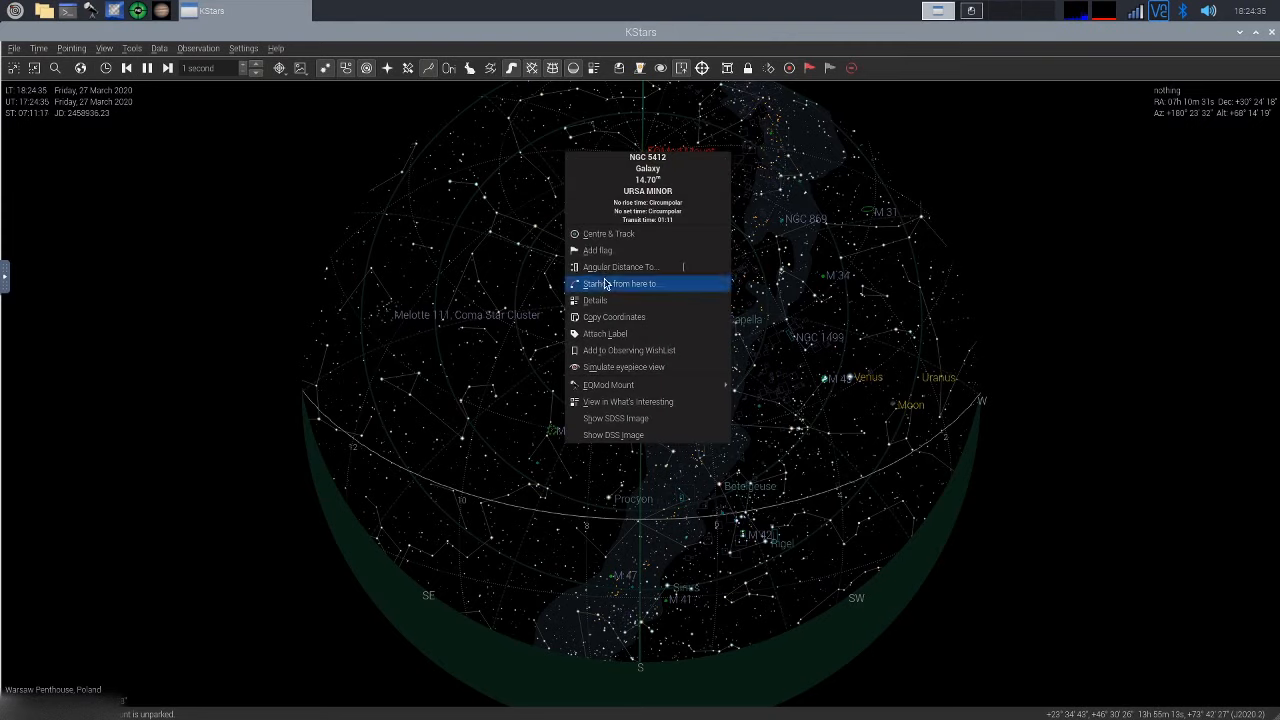
click(535, 285)
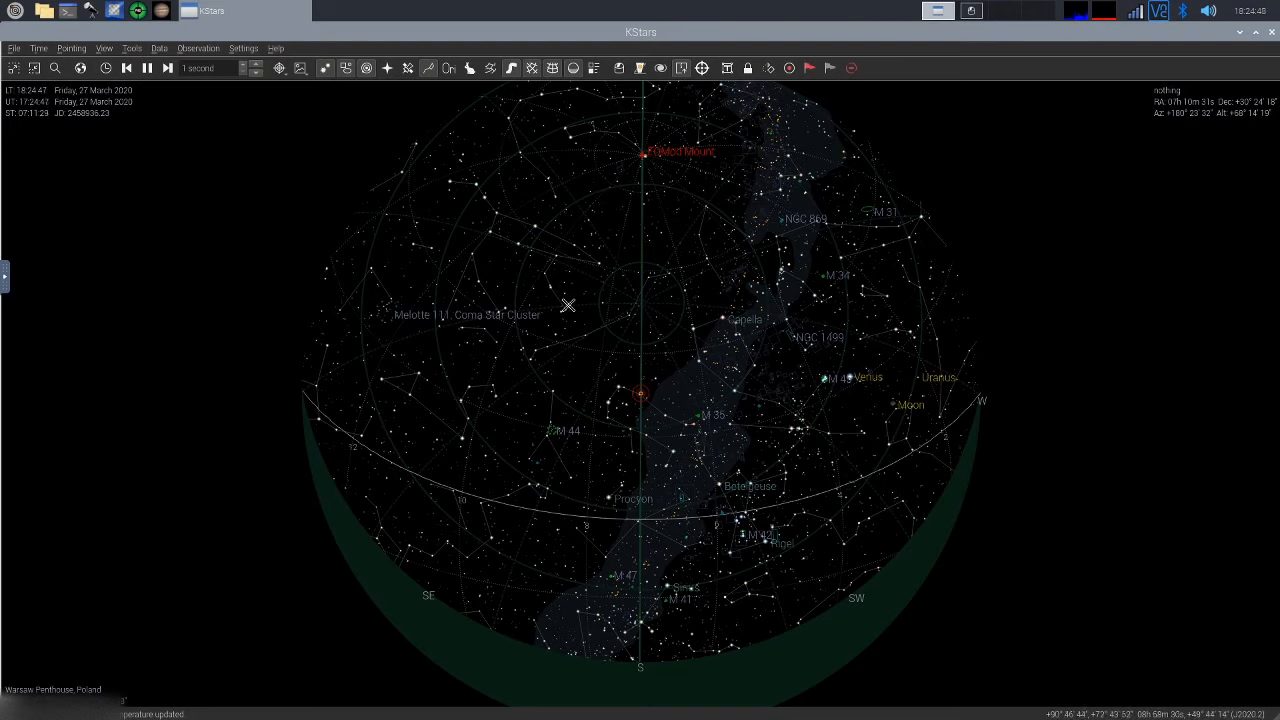
right_click(570, 307)
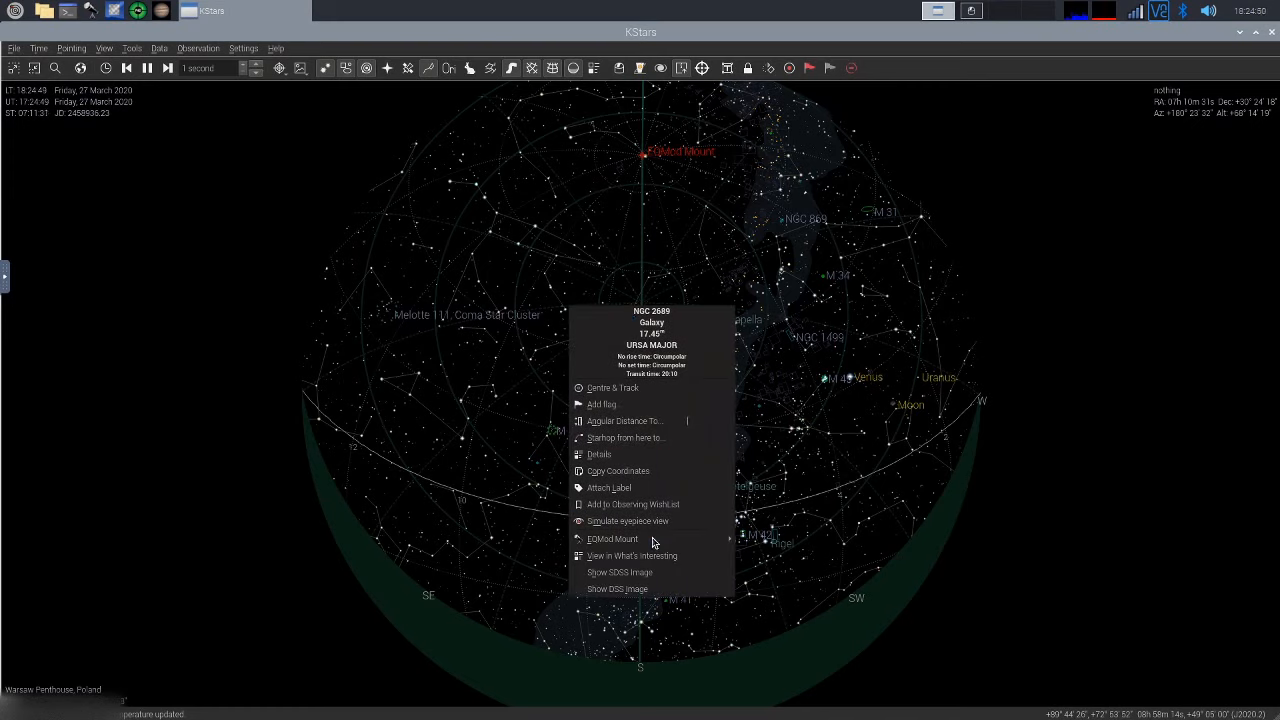
mouse_move(652, 538)
click(760, 540)
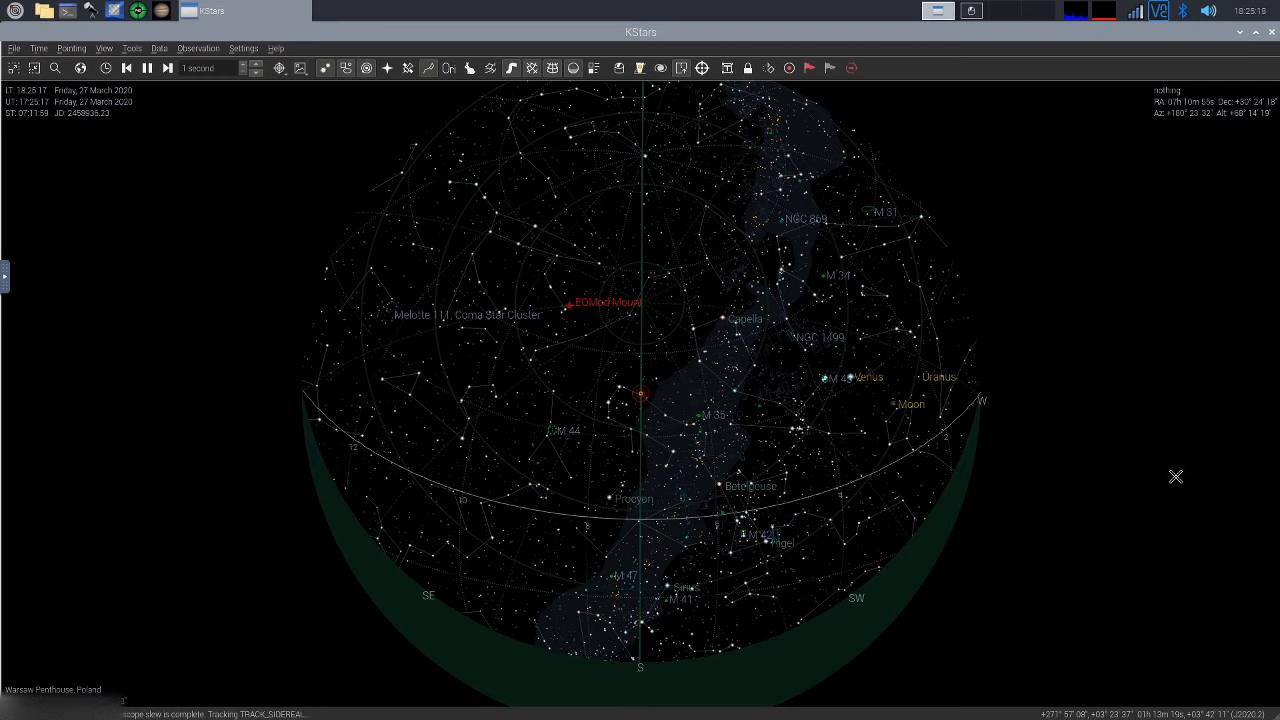
Return to Ekos and set the Atik 460ex cooler's target temperature to -10 for capture, with temperature control enabled
click(971, 14)
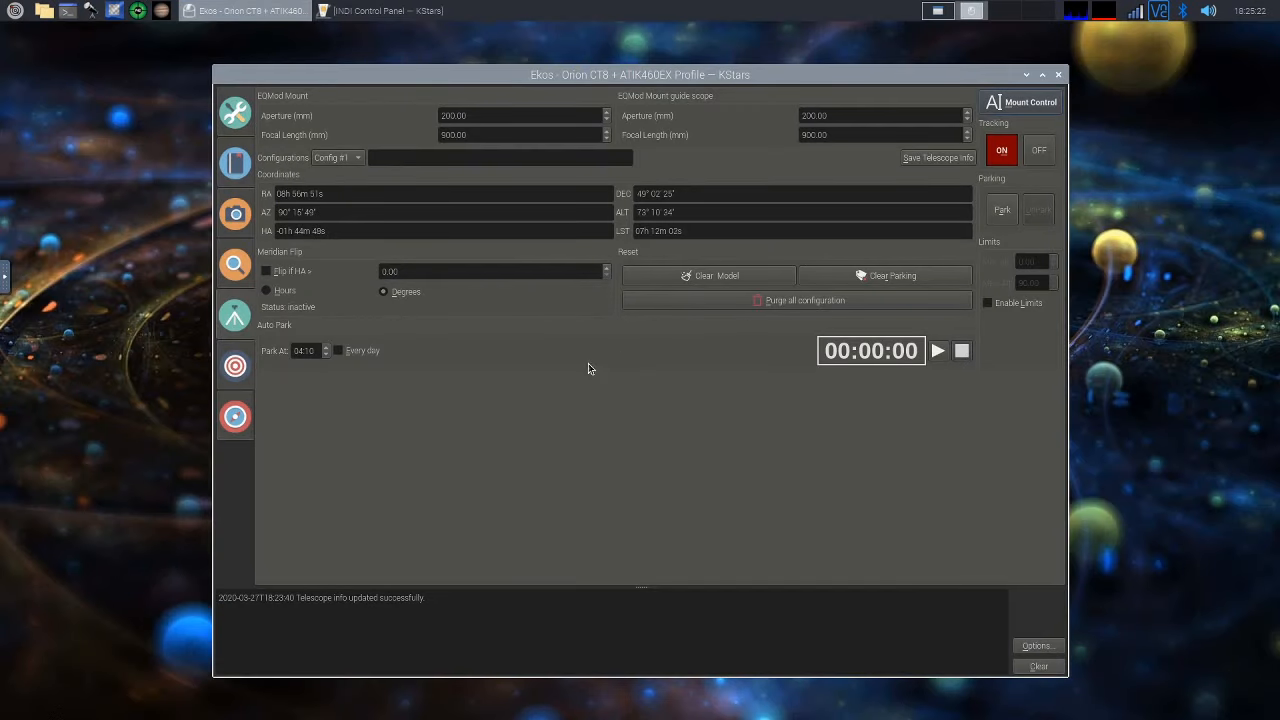
click(236, 267)
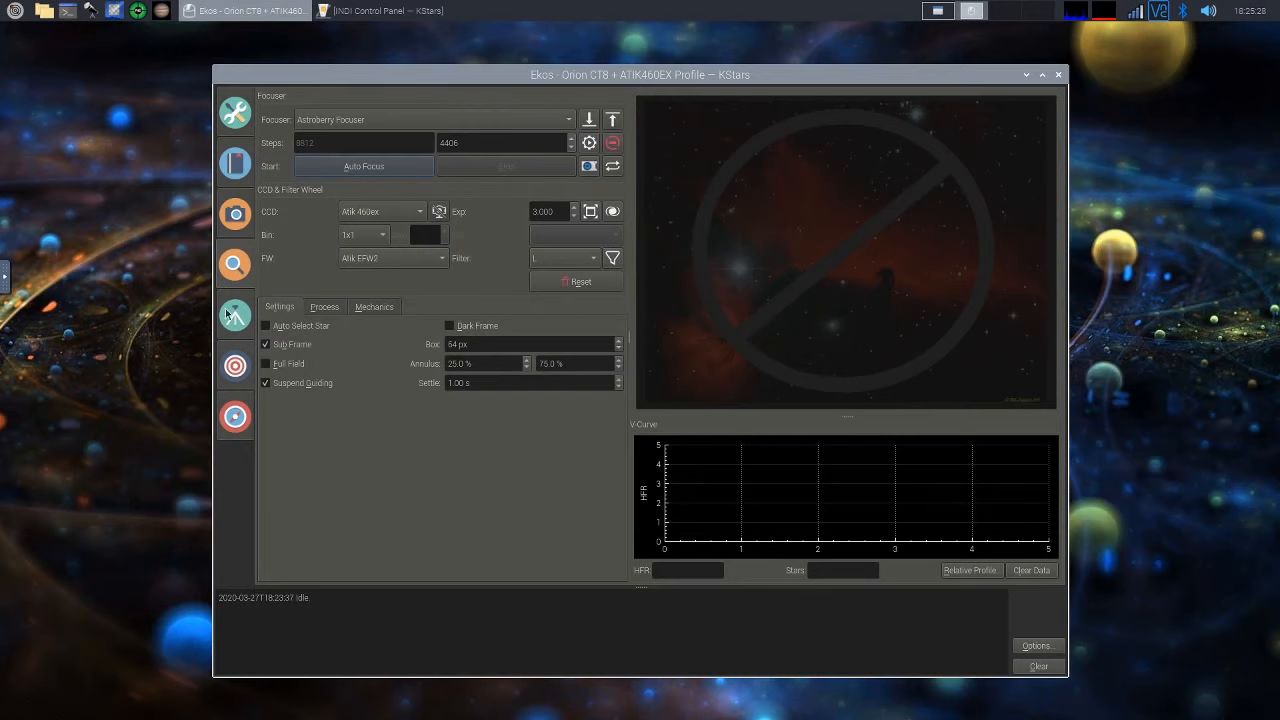
click(232, 205)
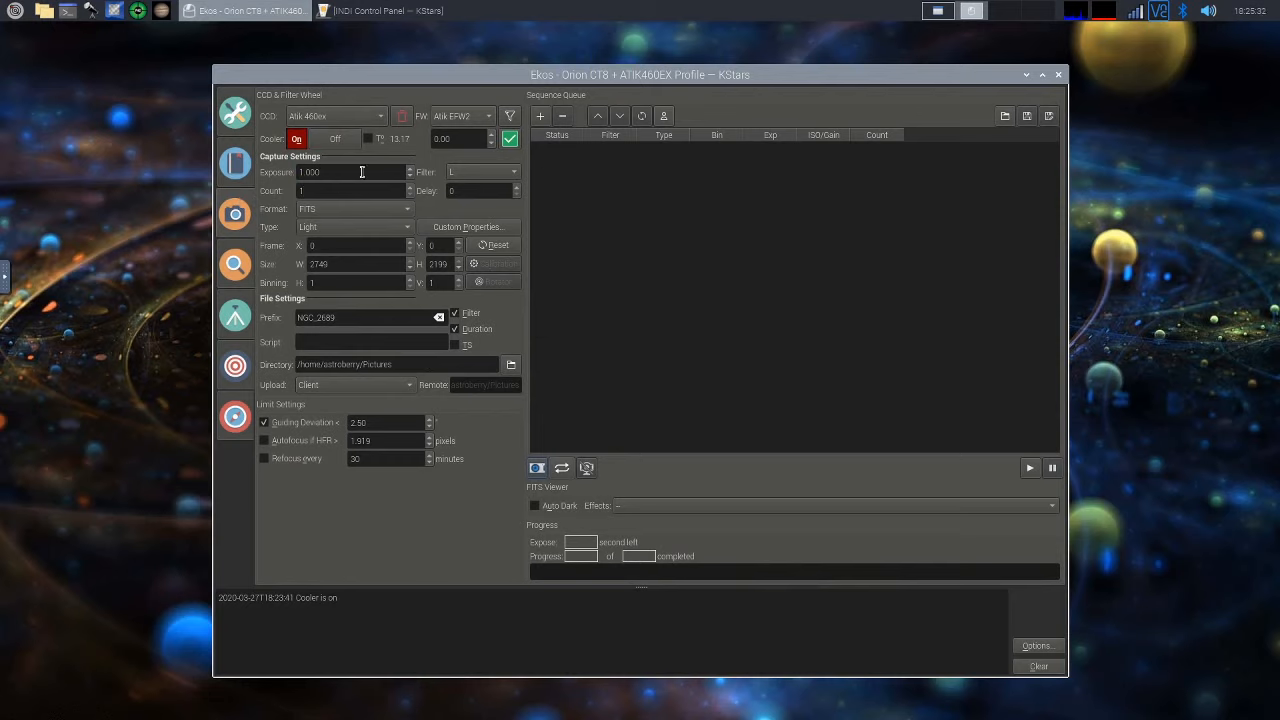
click(368, 139)
drag(452, 138, 404, 141)
text(-10)
key(Return)
Set the frame type to Flat and accept calibration options with a manual flat source, ADU 28000 and tolerance 3000
click(348, 230)
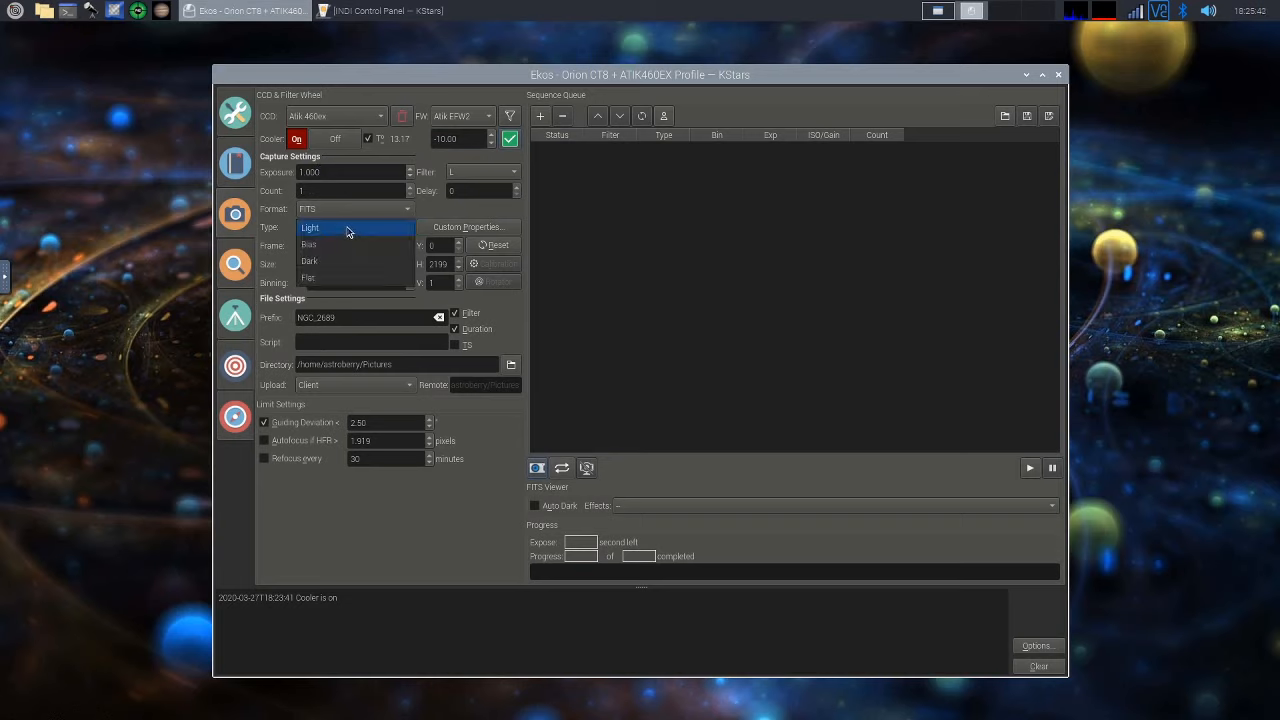
click(348, 277)
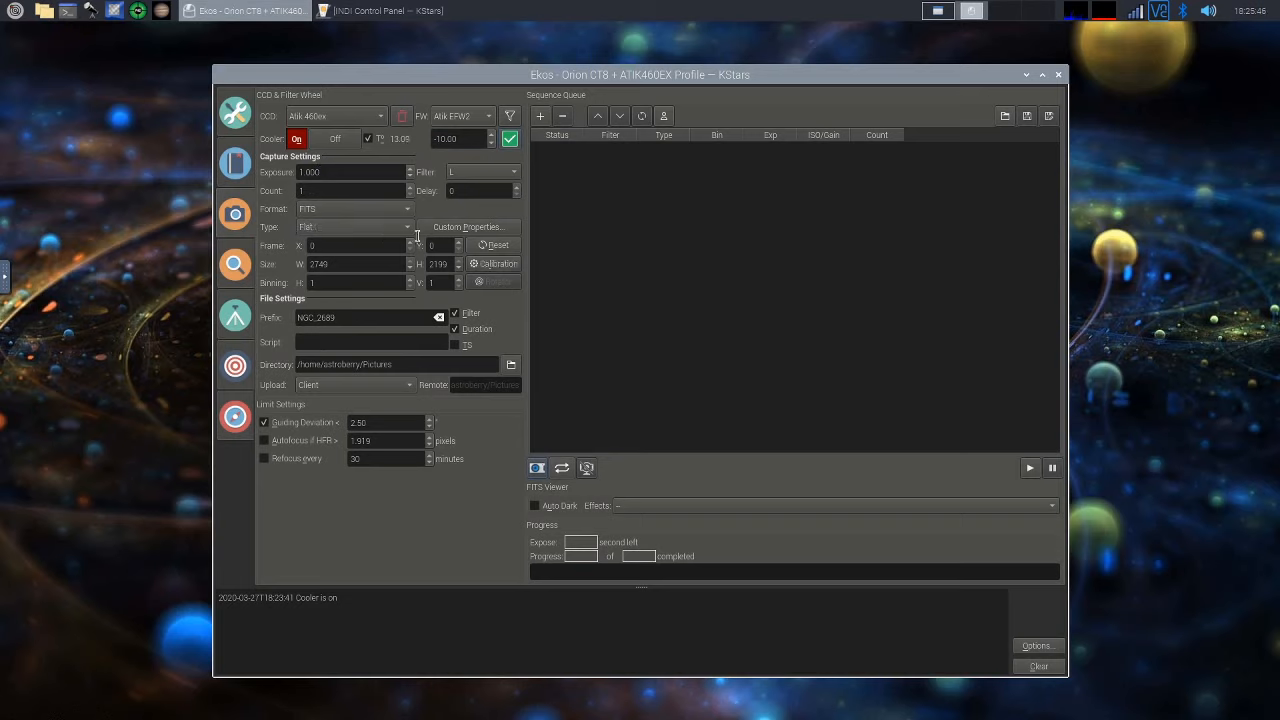
click(491, 265)
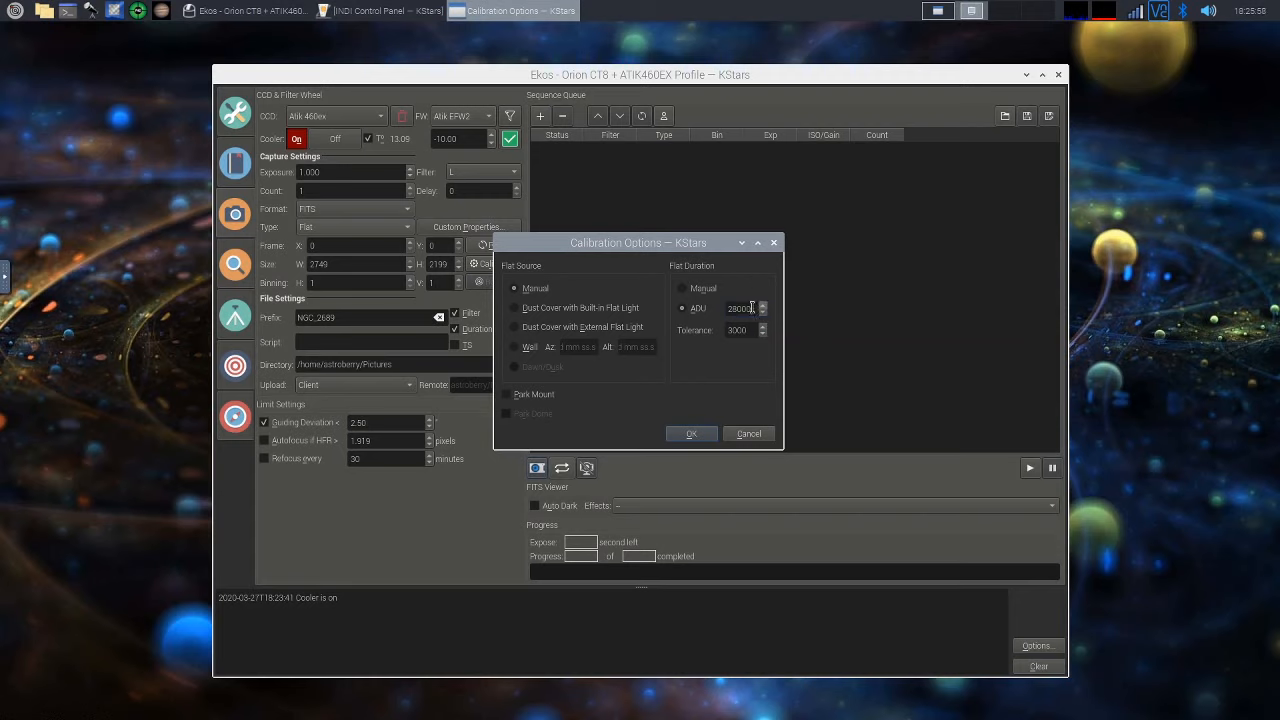
drag(752, 309, 726, 309)
click(743, 330)
click(708, 435)
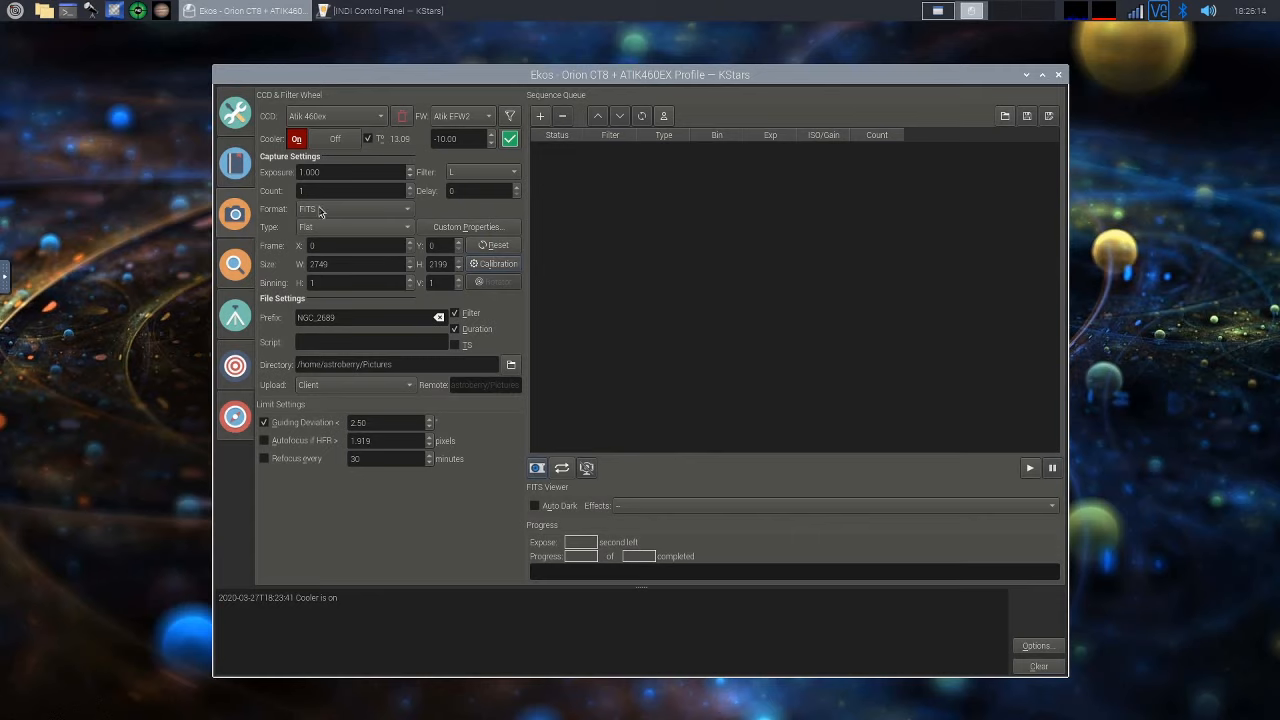
Add a job of 20 flat frames to the sequence queue, with no file prefix and no duration in the file names
drag(323, 189, 268, 192)
text(20)
click(460, 324)
click(541, 116)
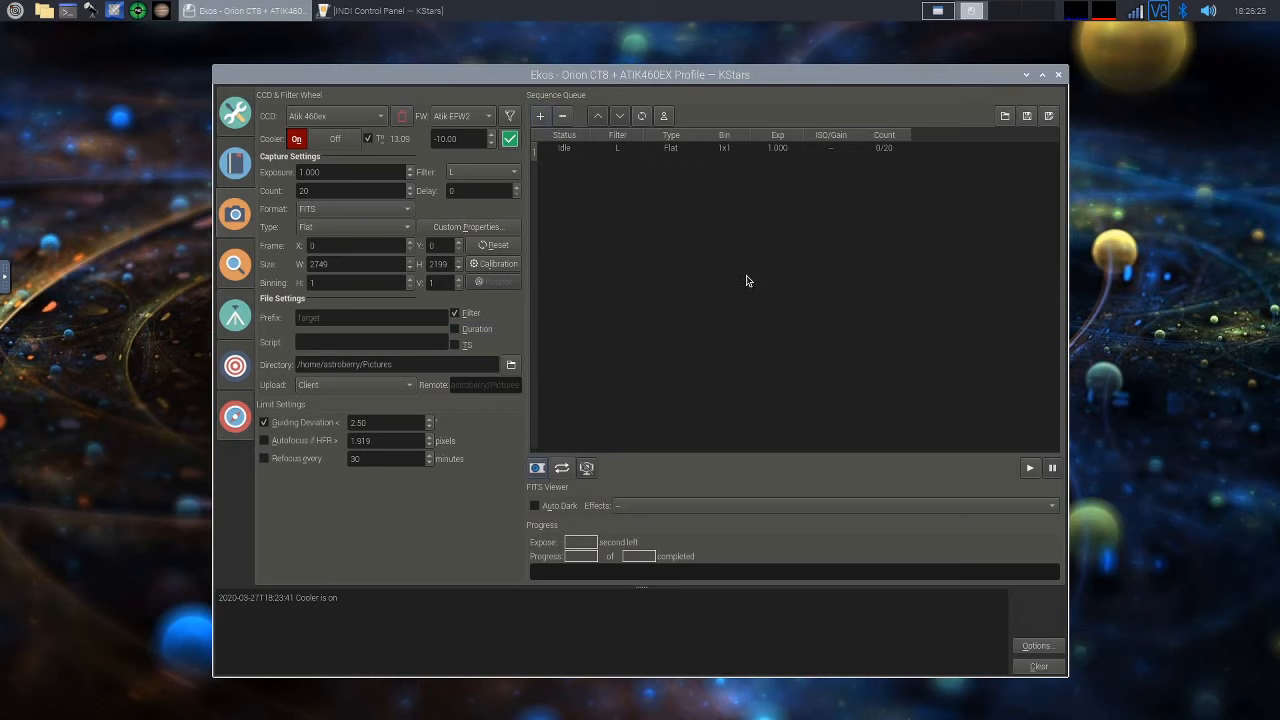
Start the flat sequence, continue past the light source prompt, and move the FITS Viewer clear of the capture log
click(1029, 467)
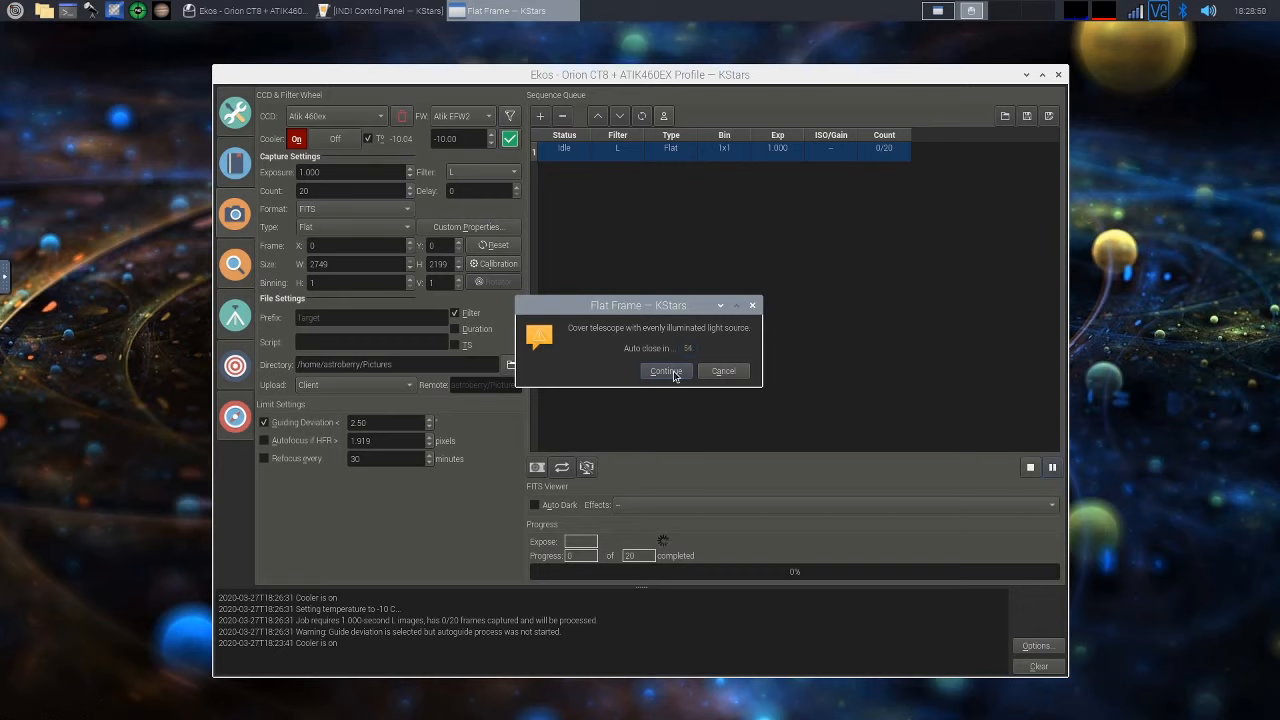
click(666, 371)
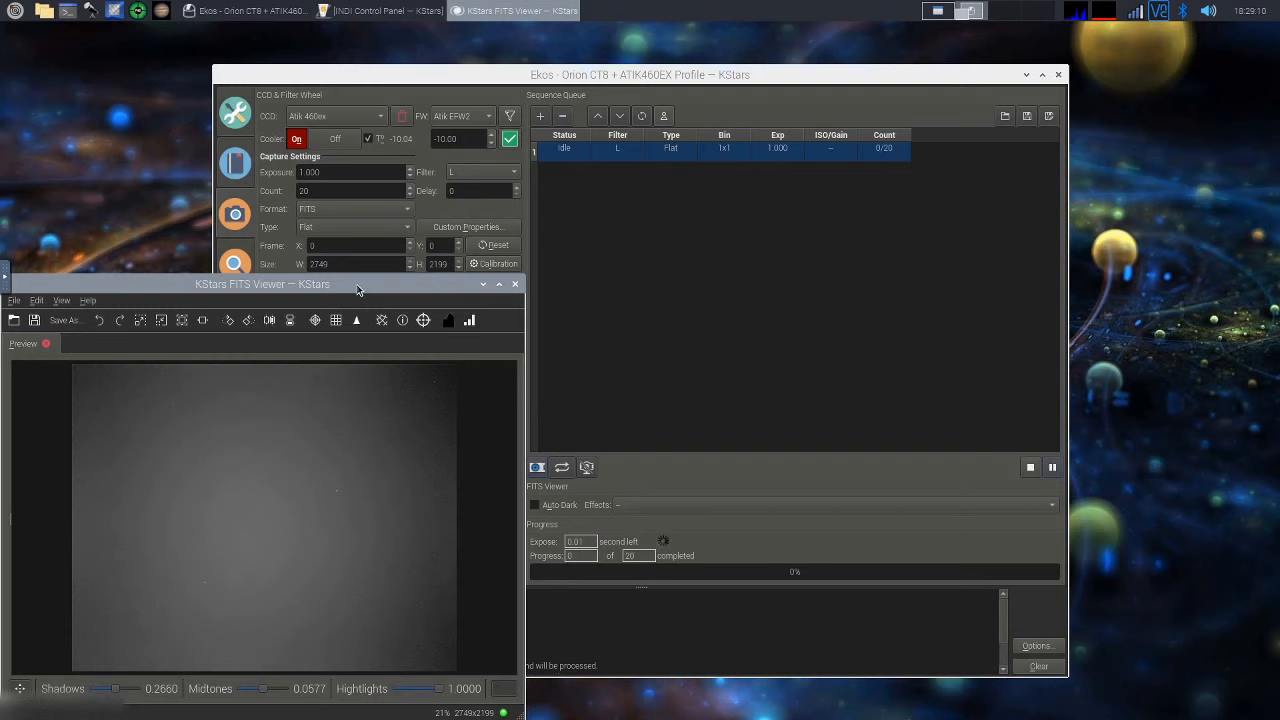
drag(362, 287, 383, 140)
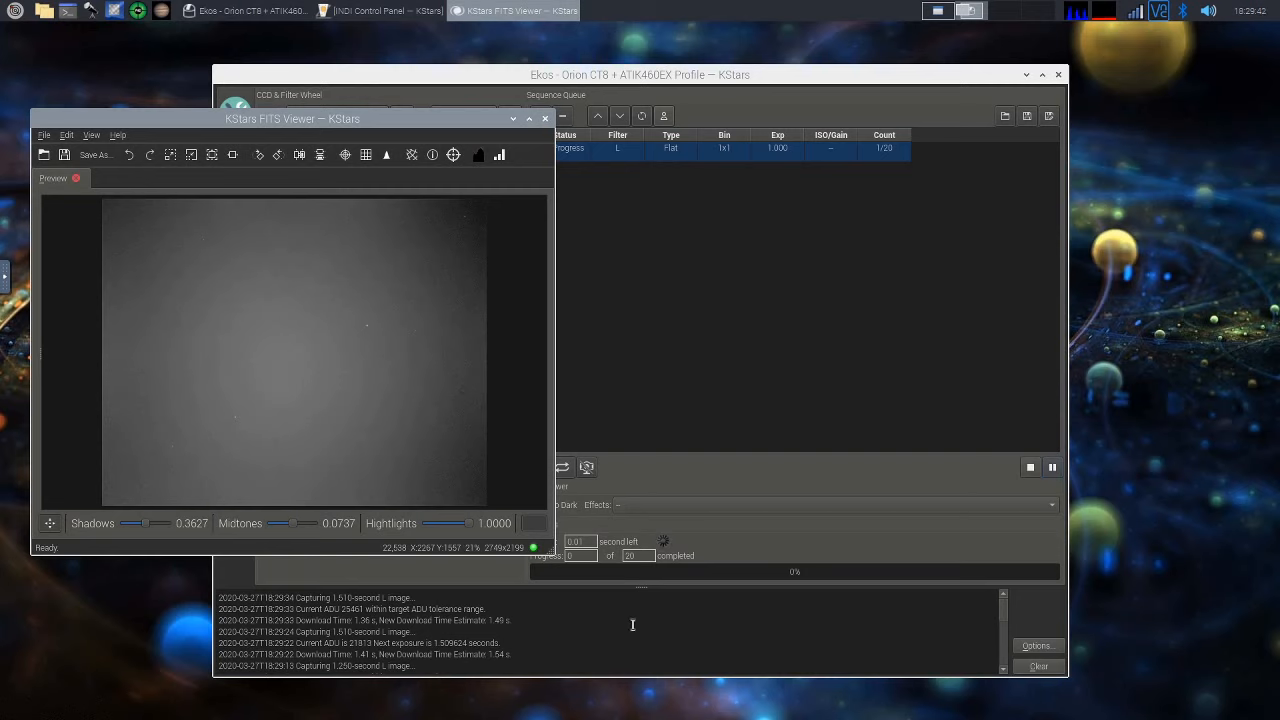
double_click(352, 609)
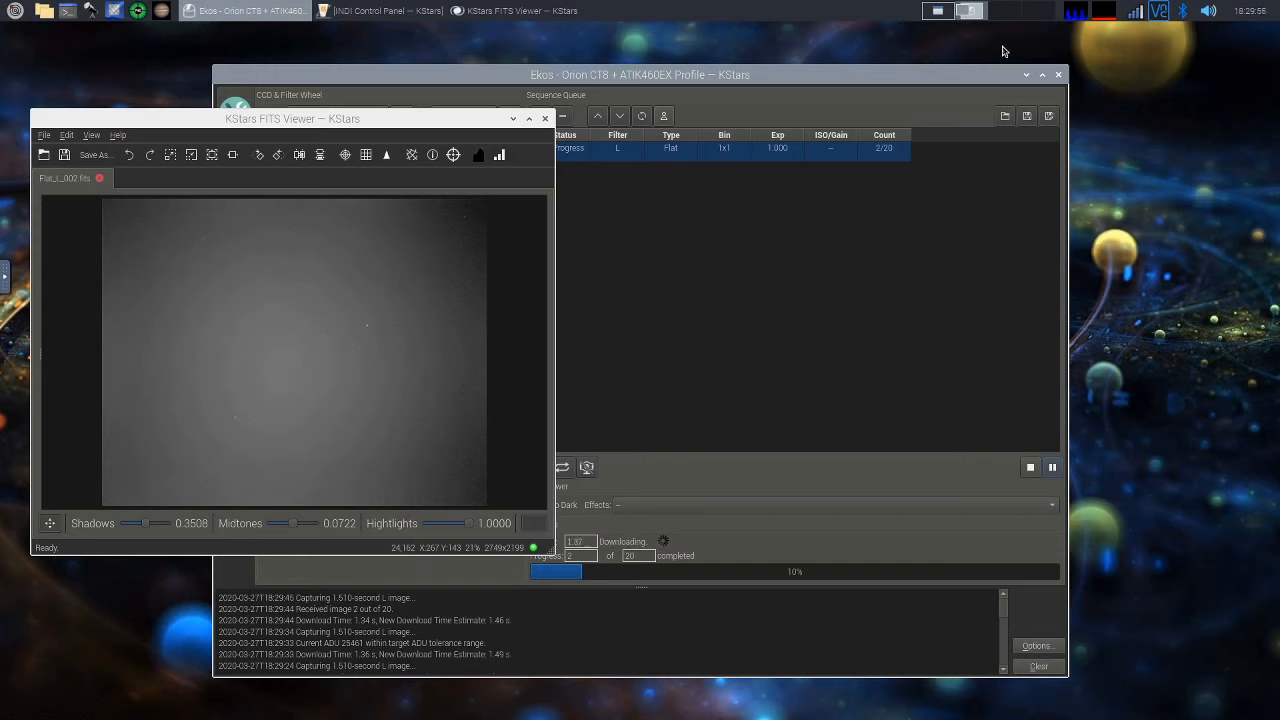
Turn off mount tracking in Ekos and confirm the request on the KStars desktop
click(895, 74)
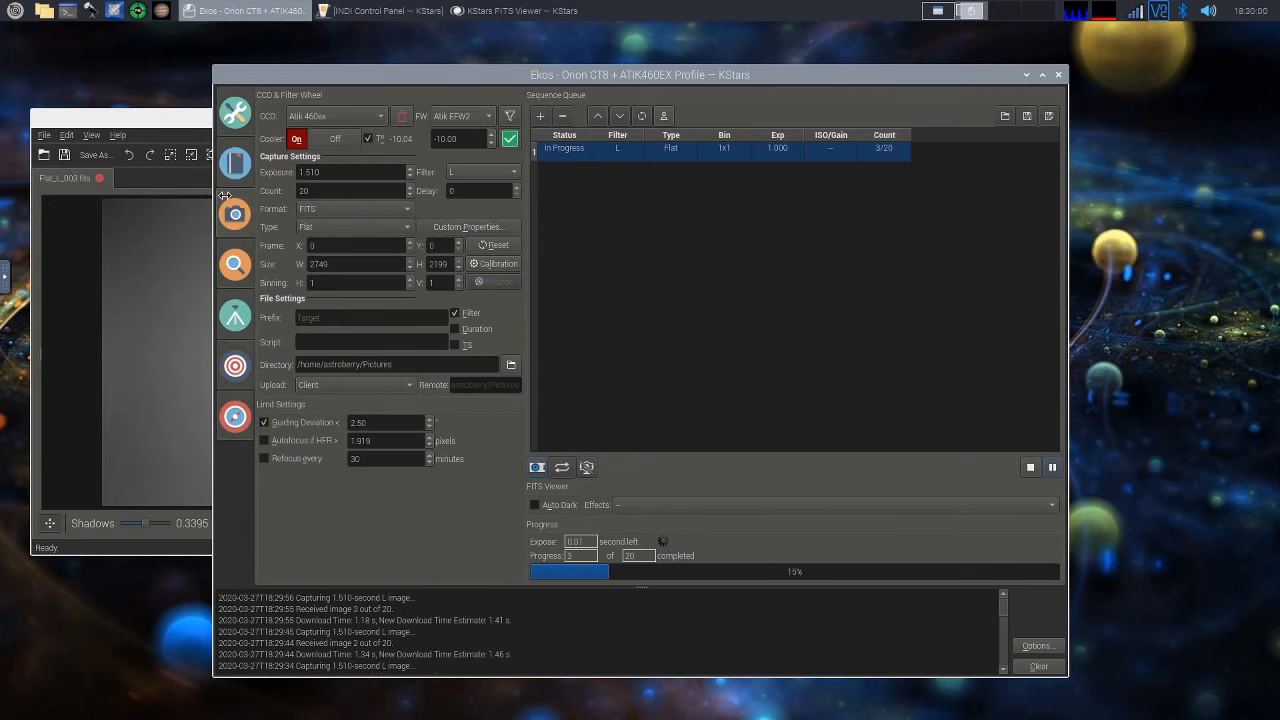
click(235, 318)
click(1041, 151)
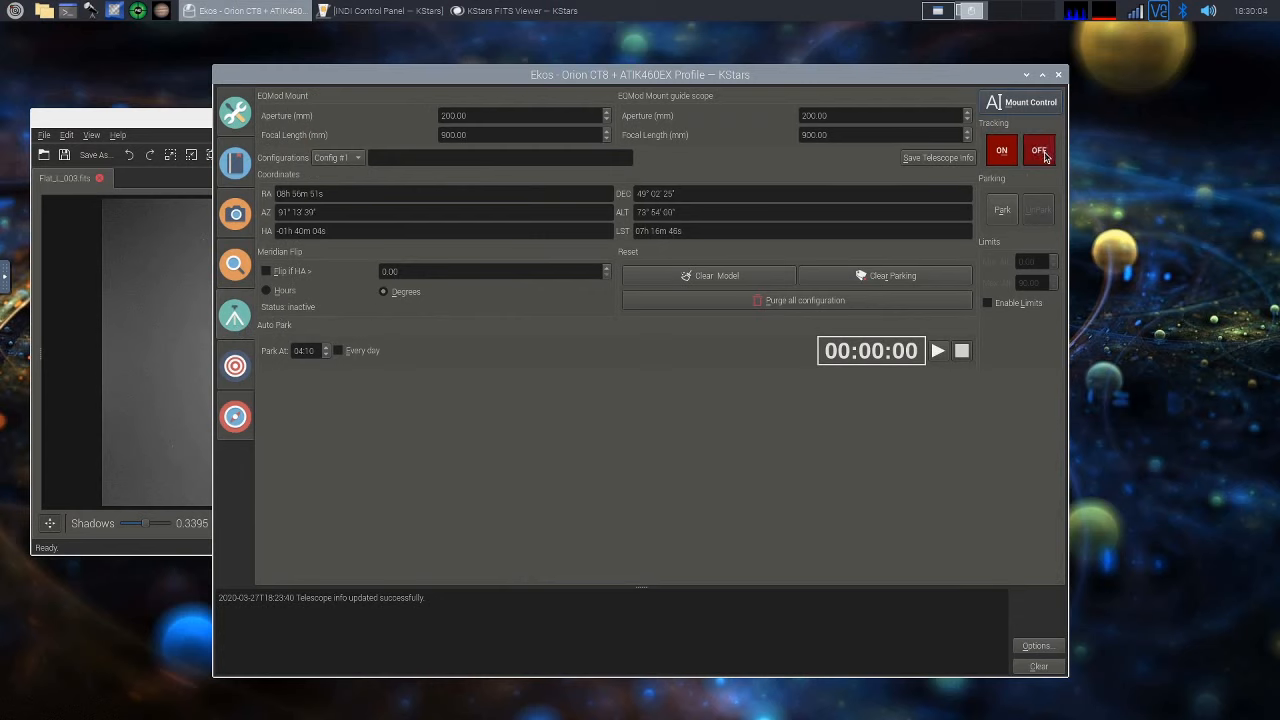
click(934, 12)
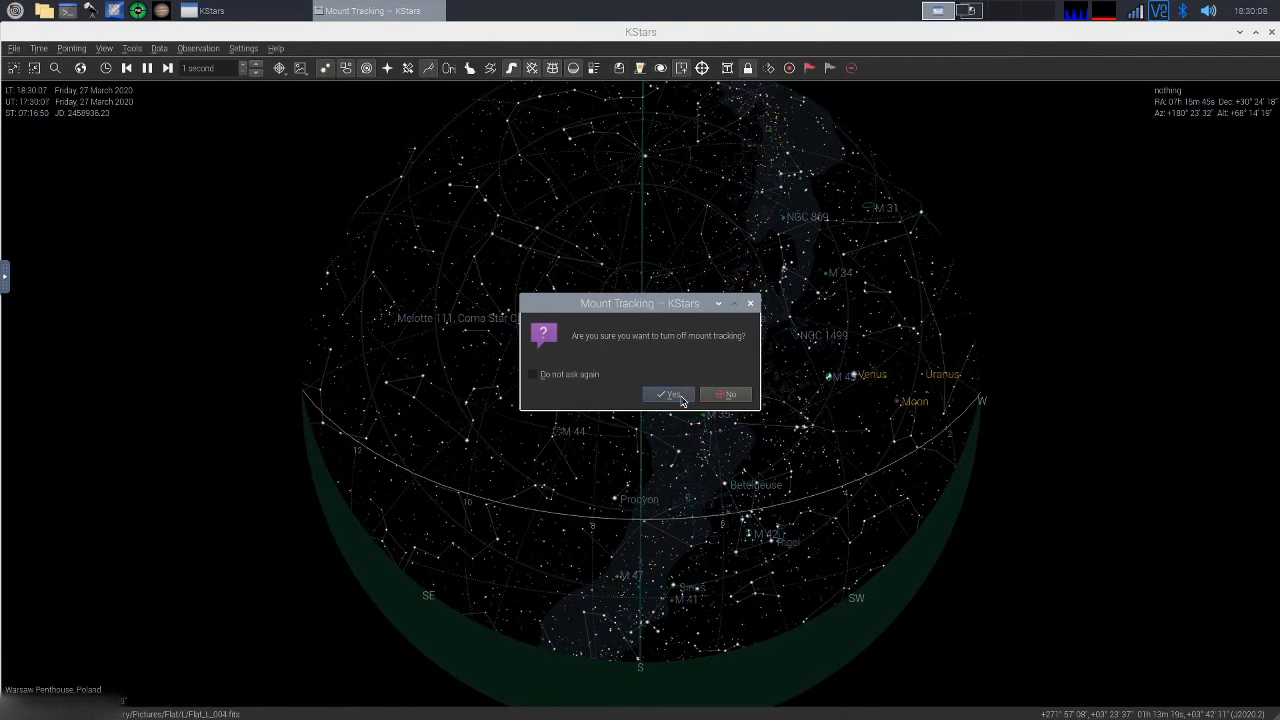
click(680, 398)
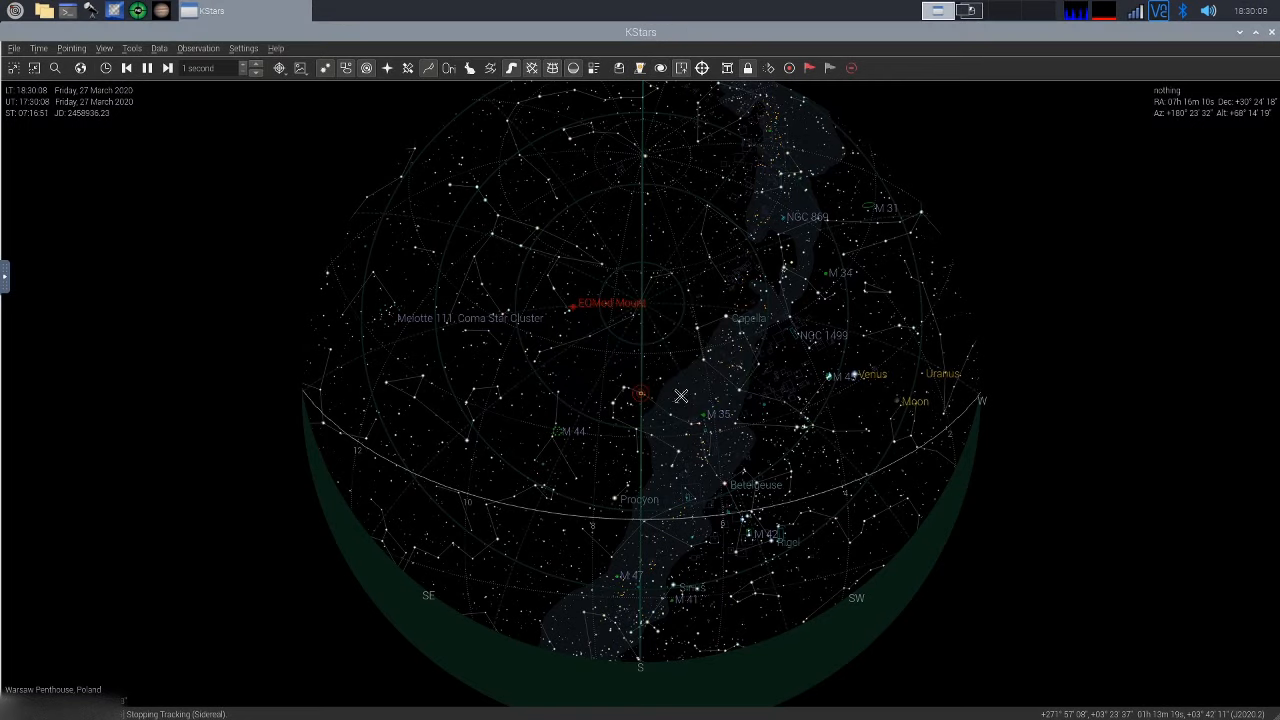
Return to the second virtual desktop, bring Ekos to the front and show its capture module
click(969, 12)
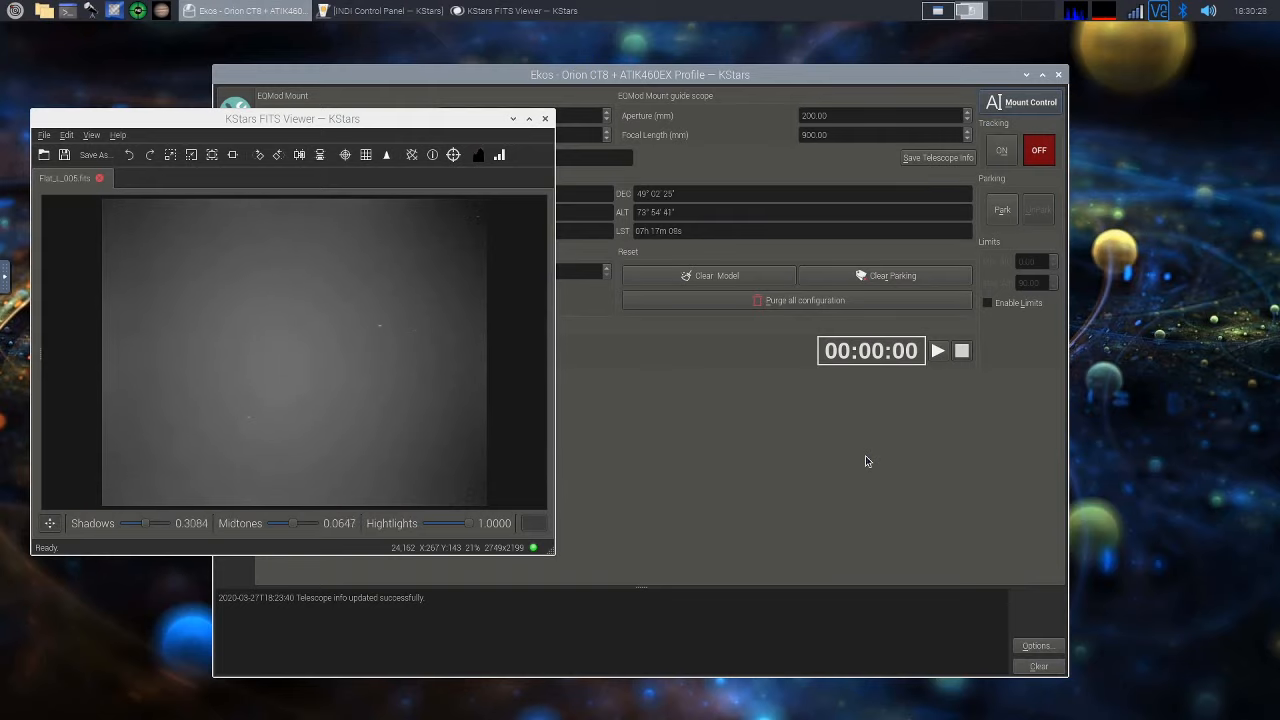
click(580, 110)
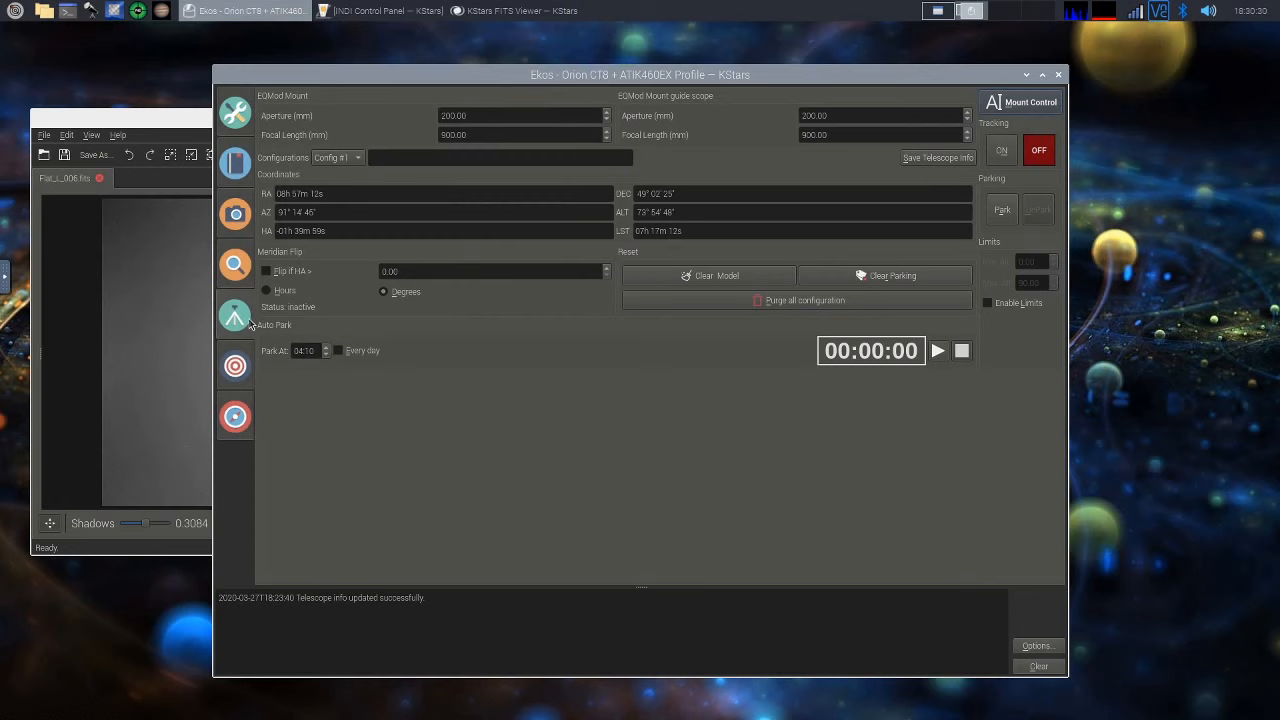
click(237, 219)
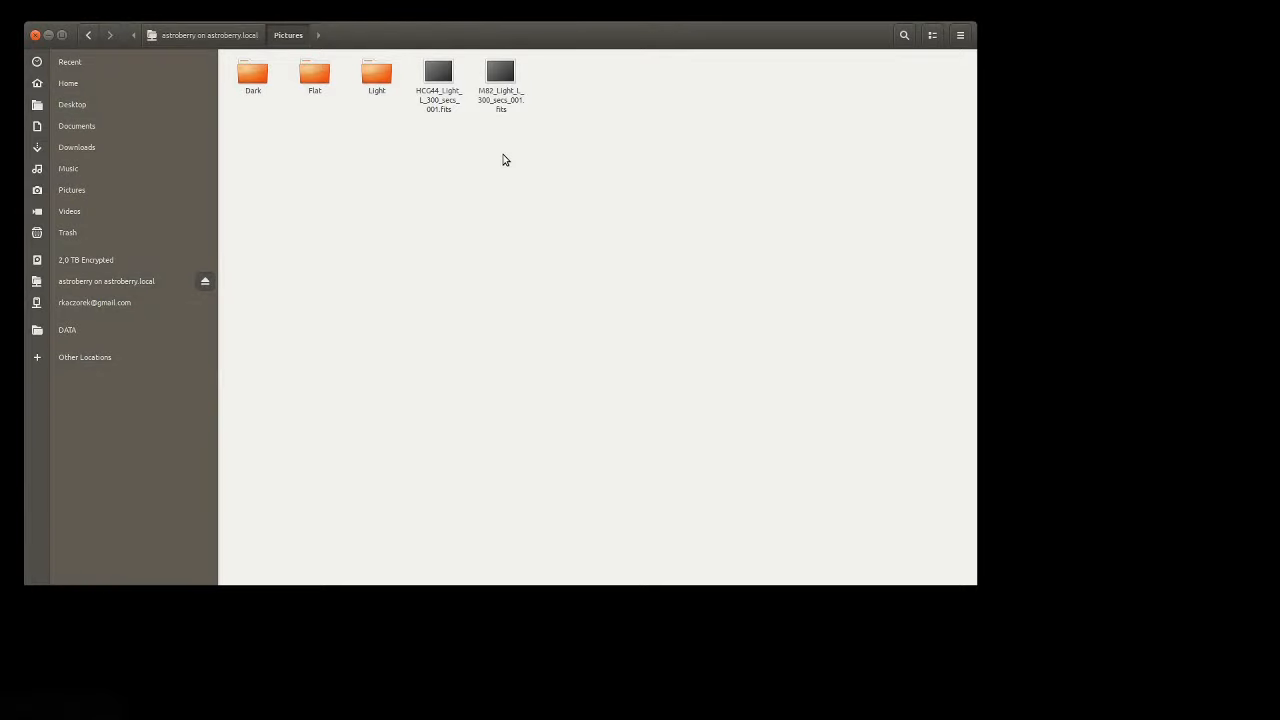
Open Flat_L_001.fits from the Flat/L folder of the Astroberry Pictures share in PixInsight
double_click(304, 92)
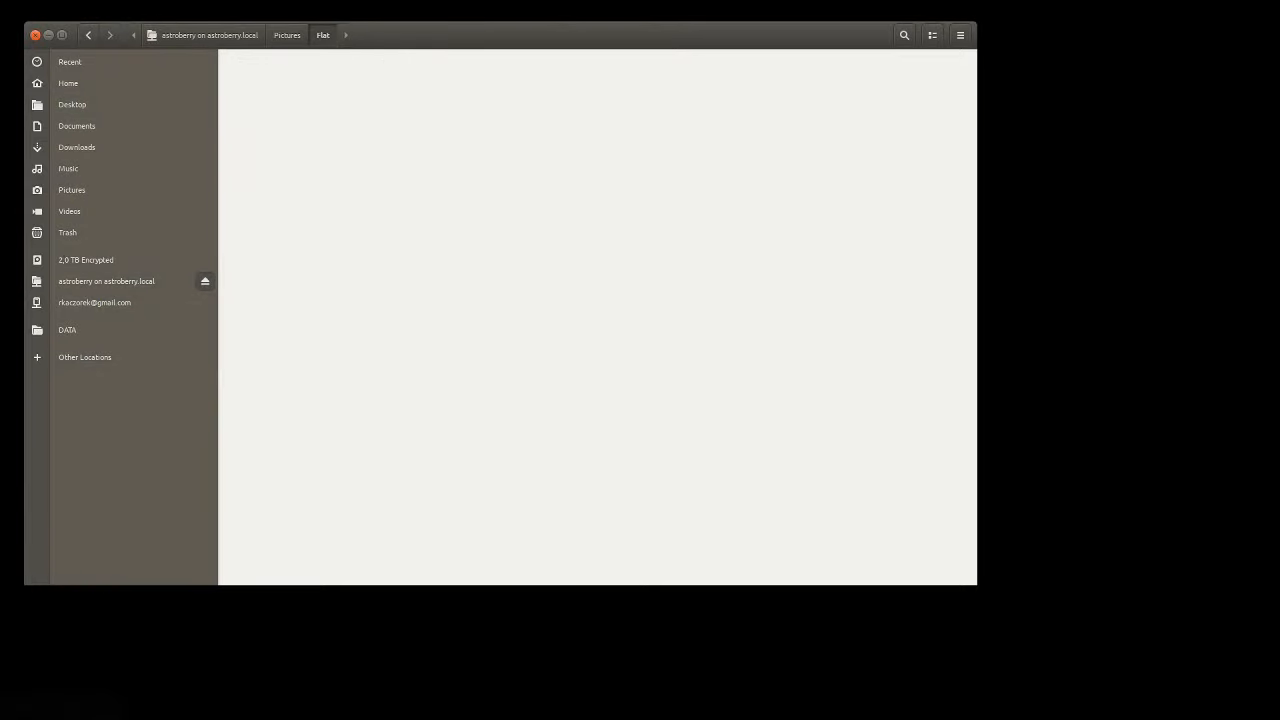
double_click(251, 80)
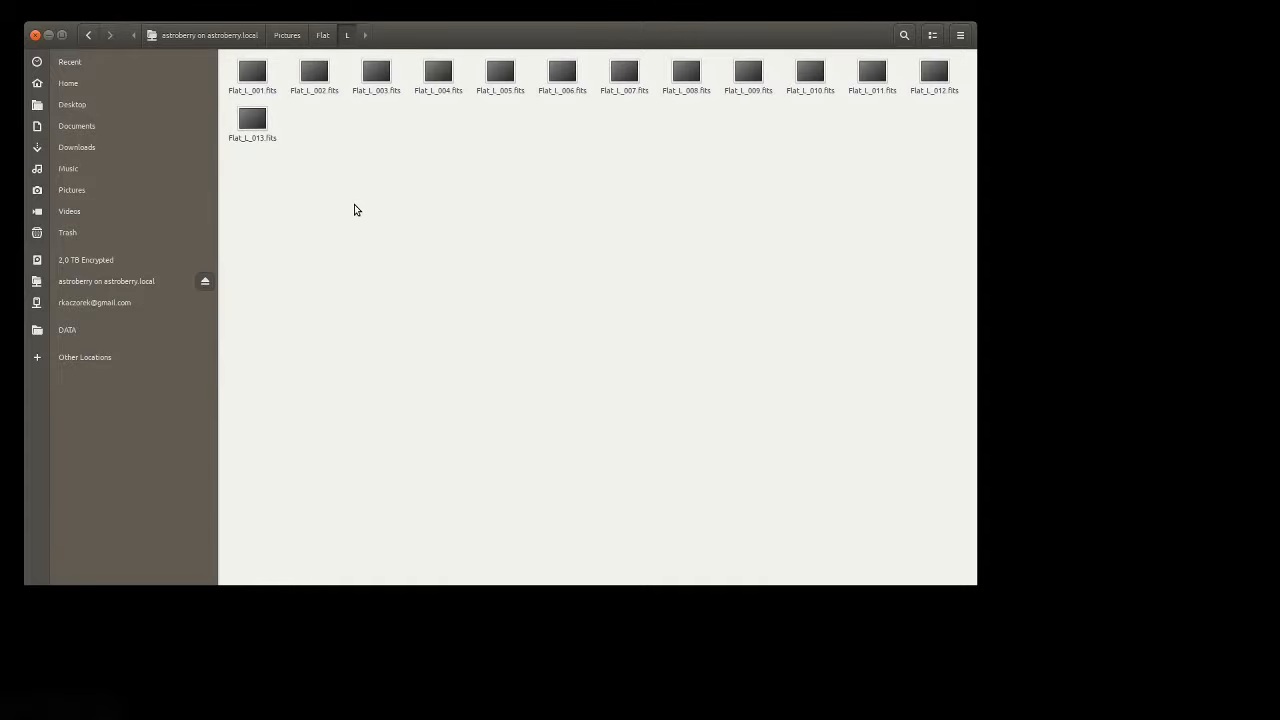
click(256, 90)
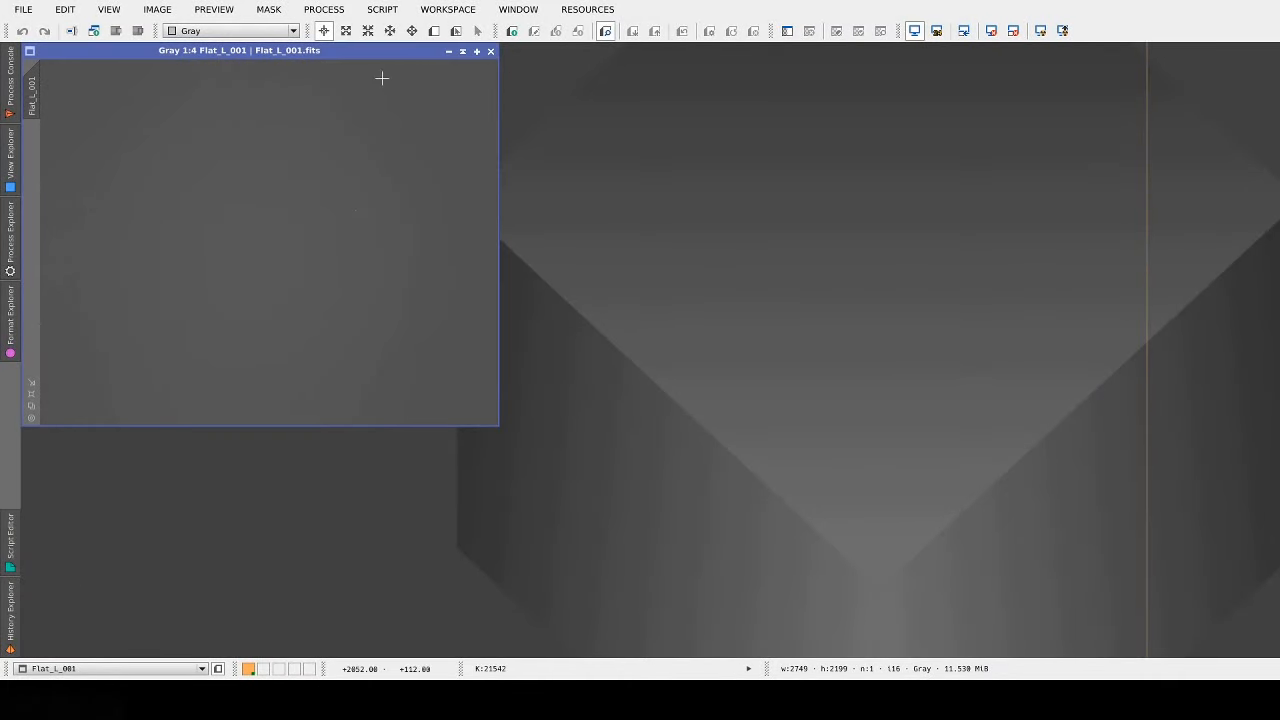
Reposition the Flat_L_001 image window, enlarge it to 1:3 and auto-stretch the displayed image
drag(362, 49, 451, 69)
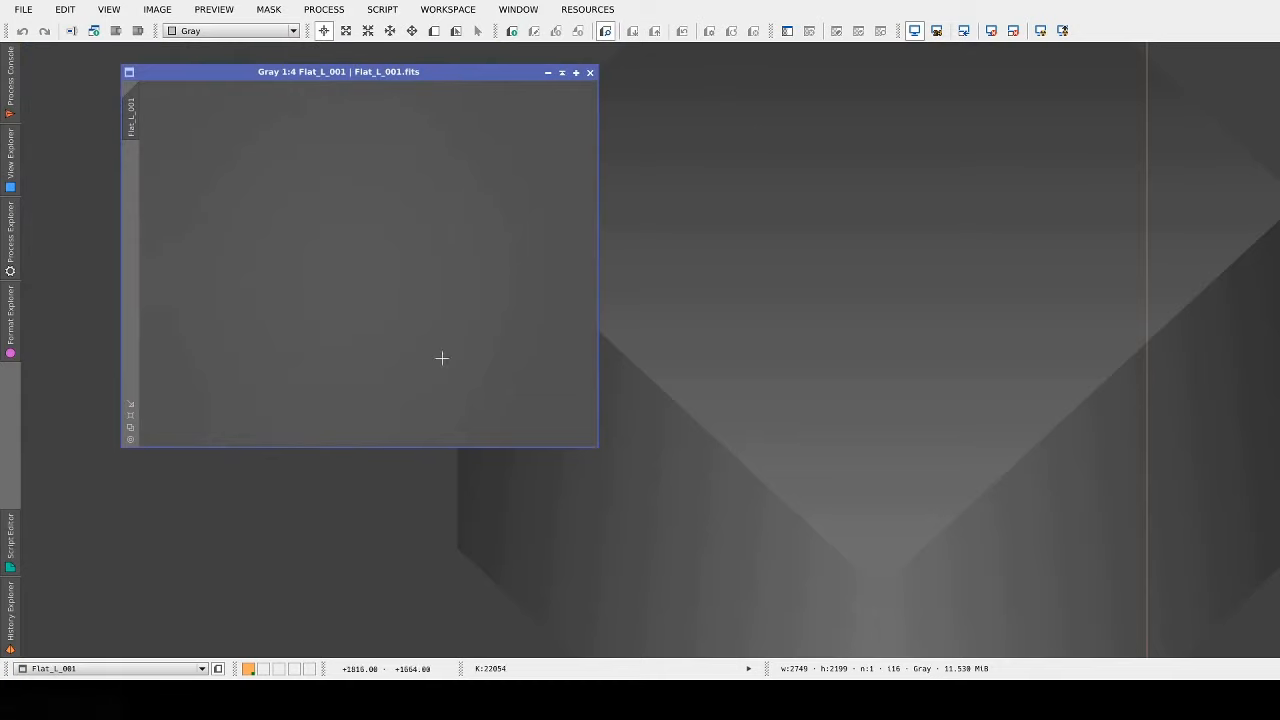
click(129, 418)
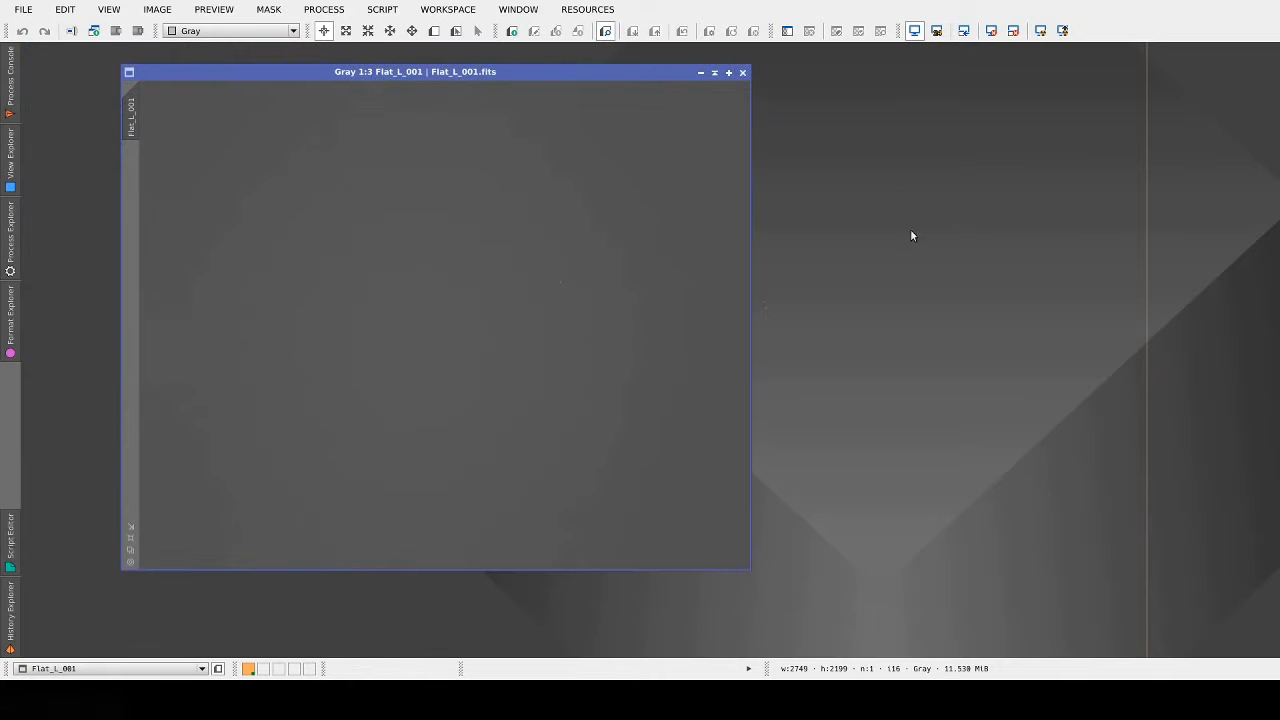
click(1041, 31)
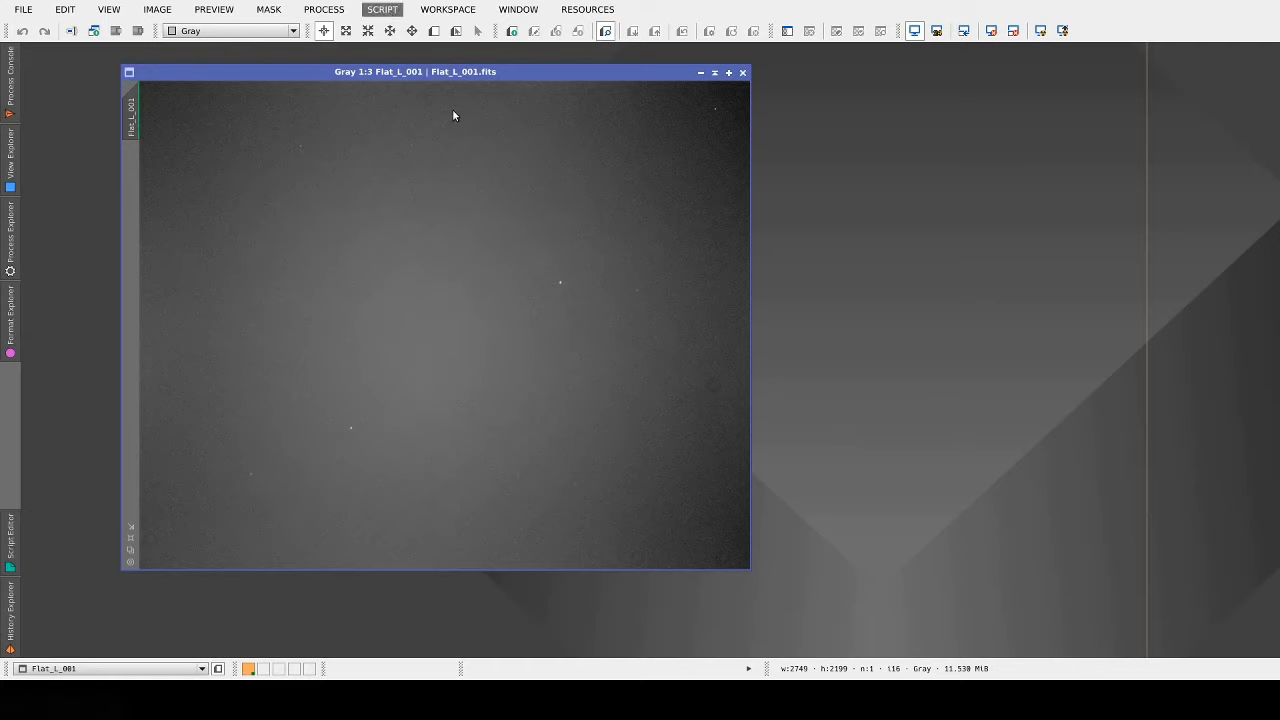
Generate a contour plot of Flat_L_001 with the script and place the plot window beside the flat image
click(619, 224)
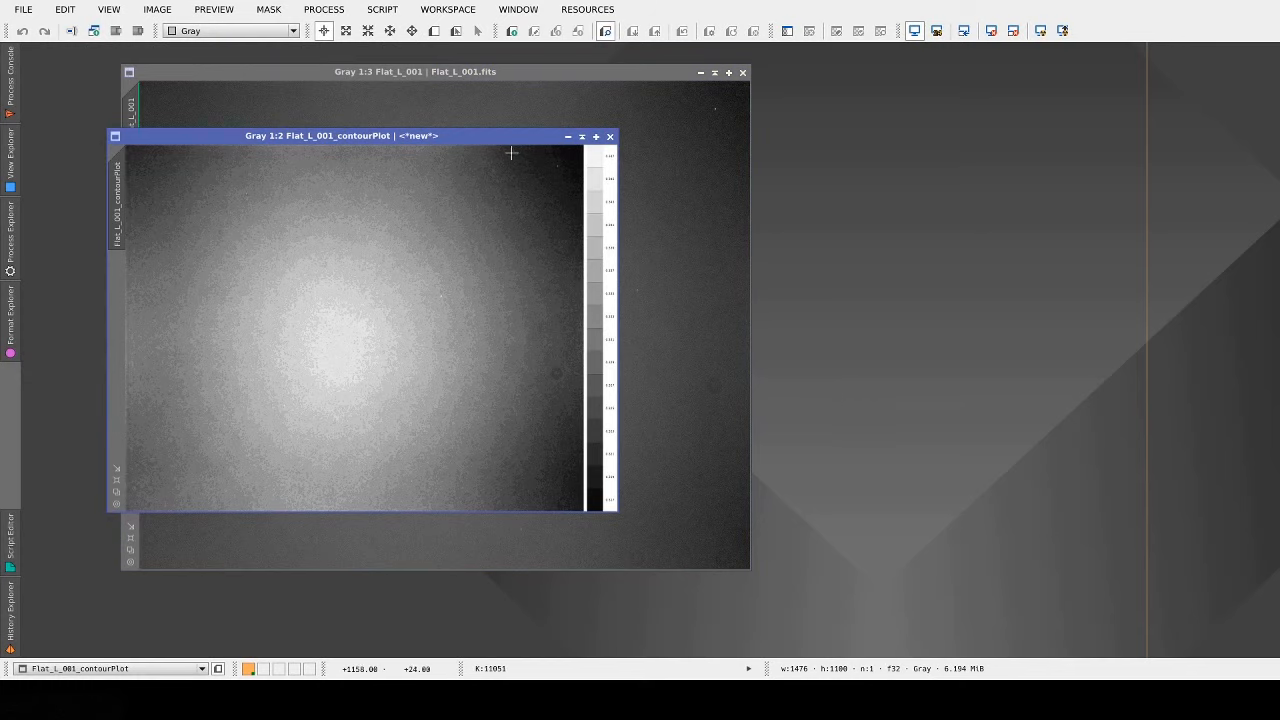
drag(501, 136, 576, 122)
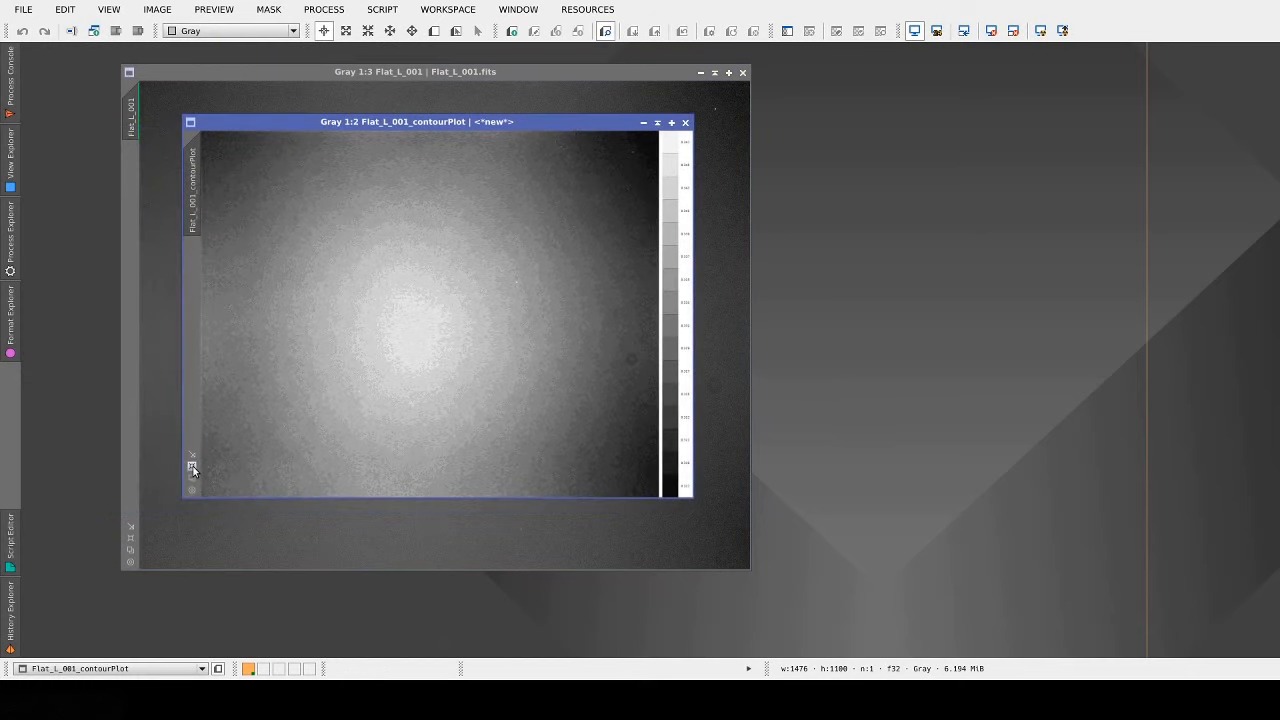
drag(459, 123, 983, 101)
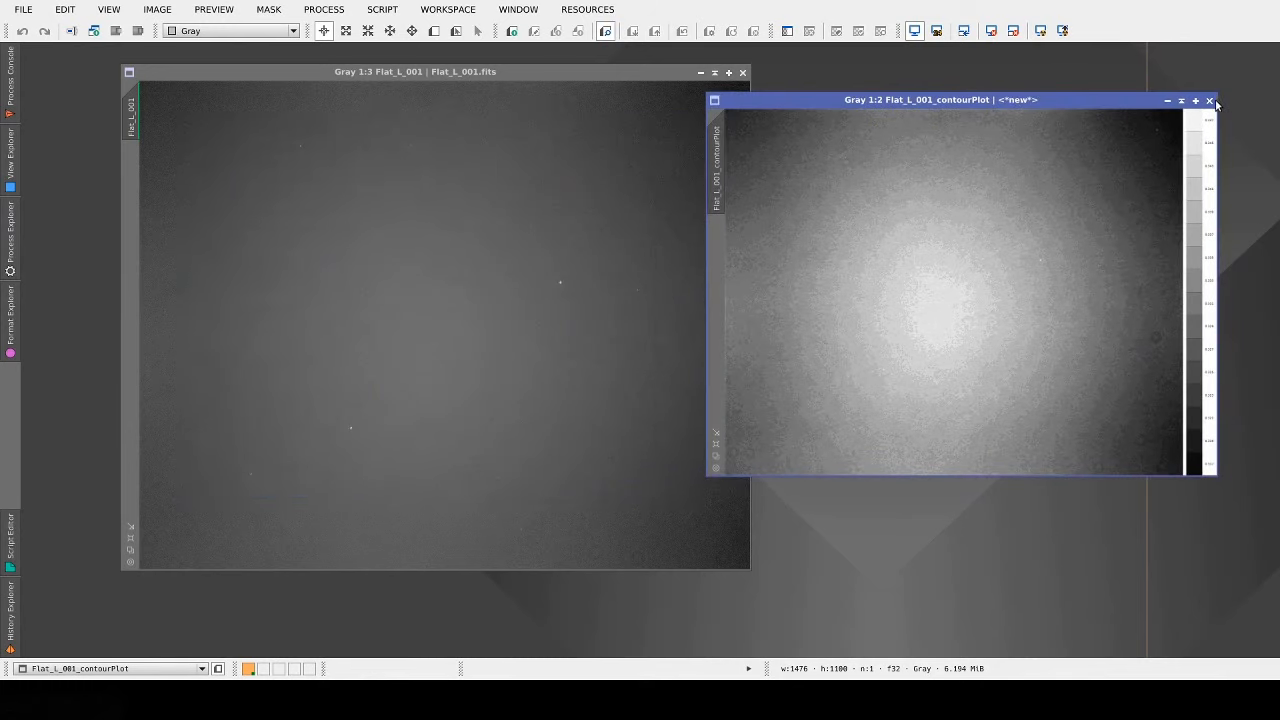
Close the Flat_L_001 contour plot and the Flat_L_001 image
click(1209, 101)
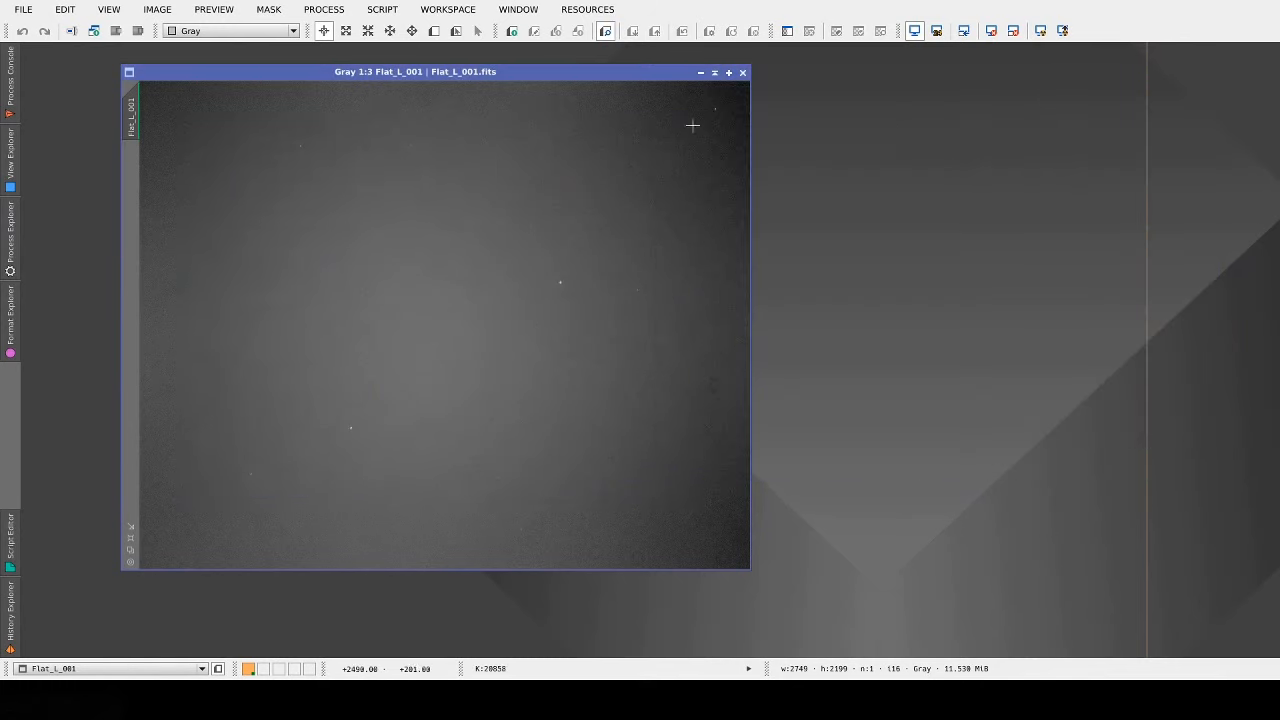
click(742, 72)
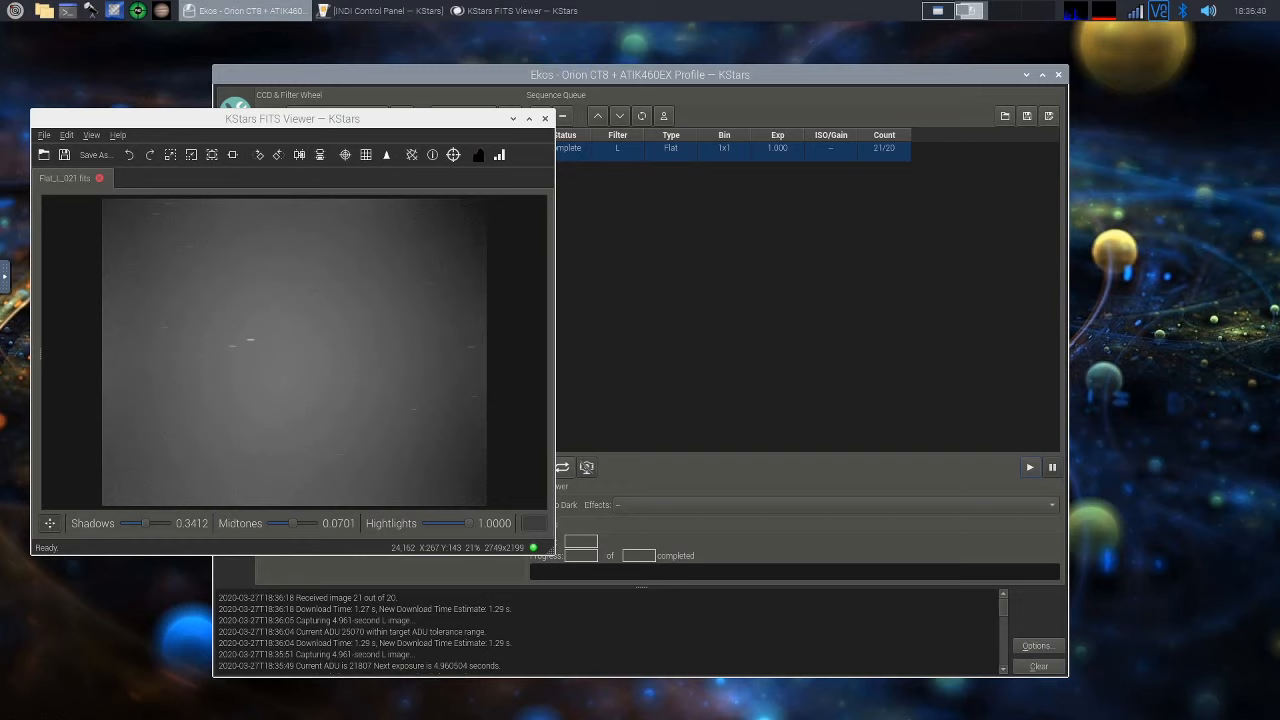
Switch to the Astroberry desktop, close the FITS viewer and remove the completed L flat job from the Ekos sequence queue
click(546, 119)
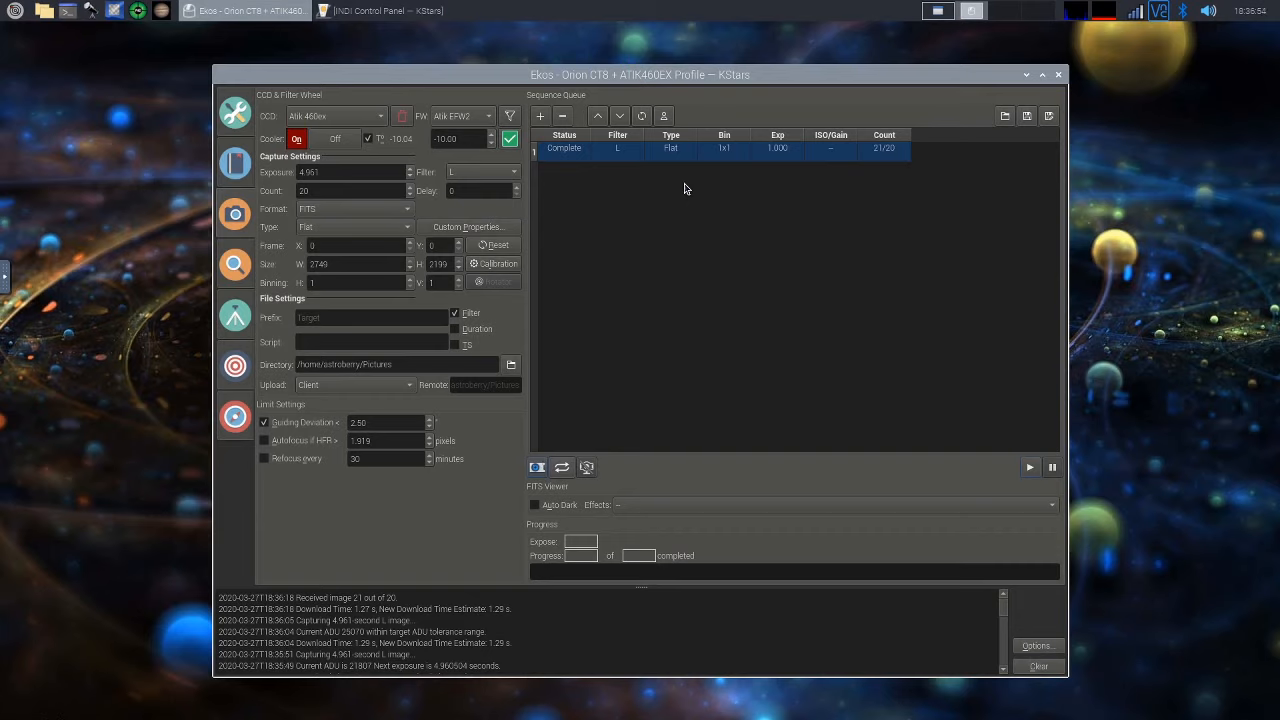
click(561, 118)
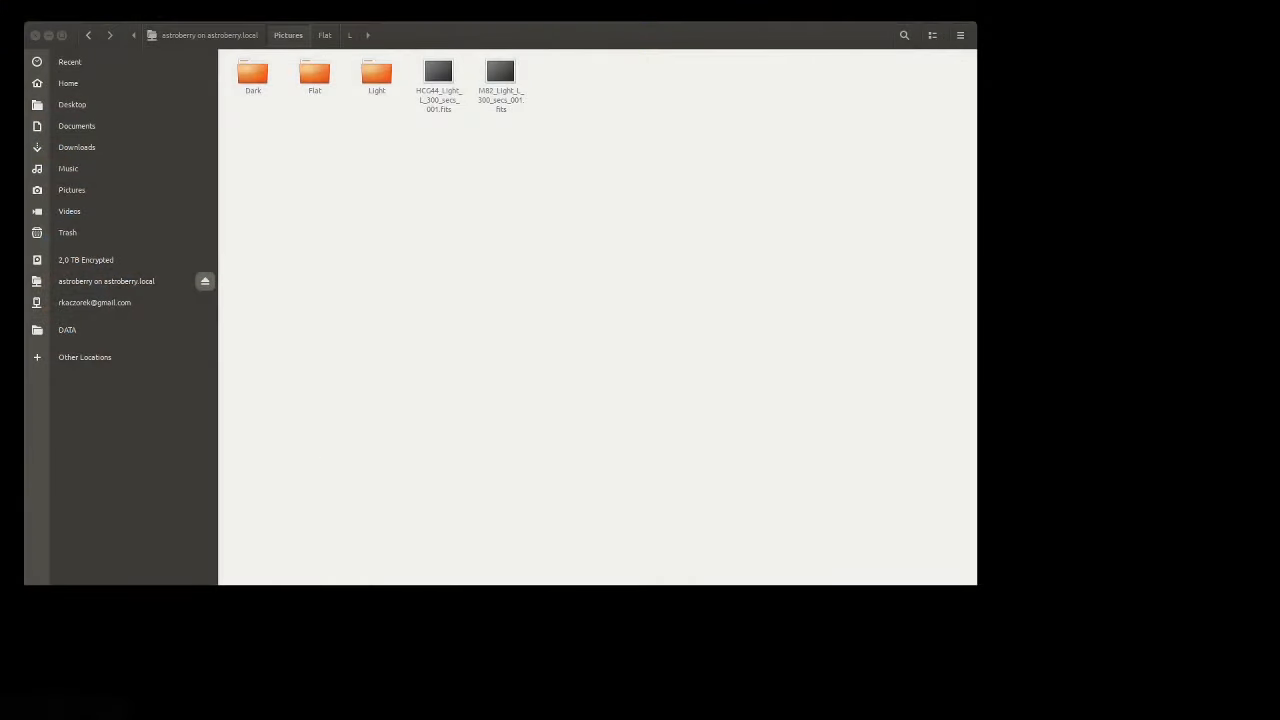
Open Flat_L_017.fits from the Flat/L folder of the Astroberry Pictures share in PixInsight and minimize the file manager
double_click(312, 77)
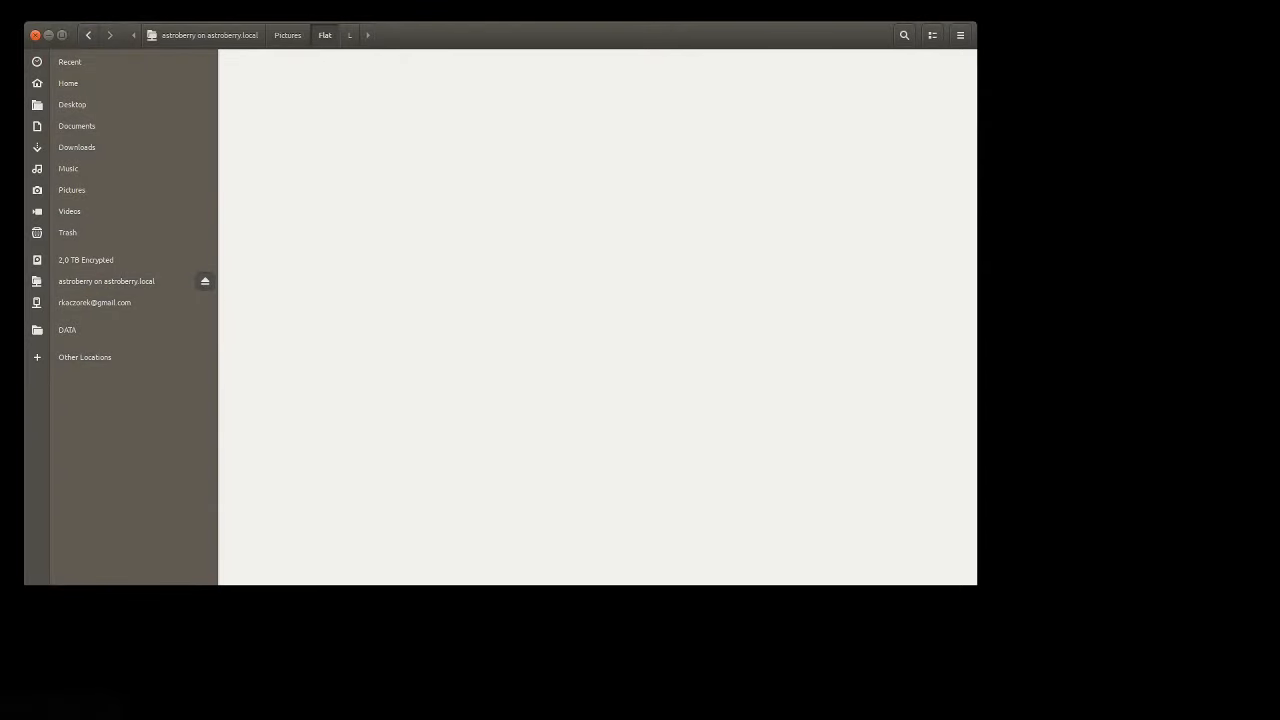
double_click(255, 77)
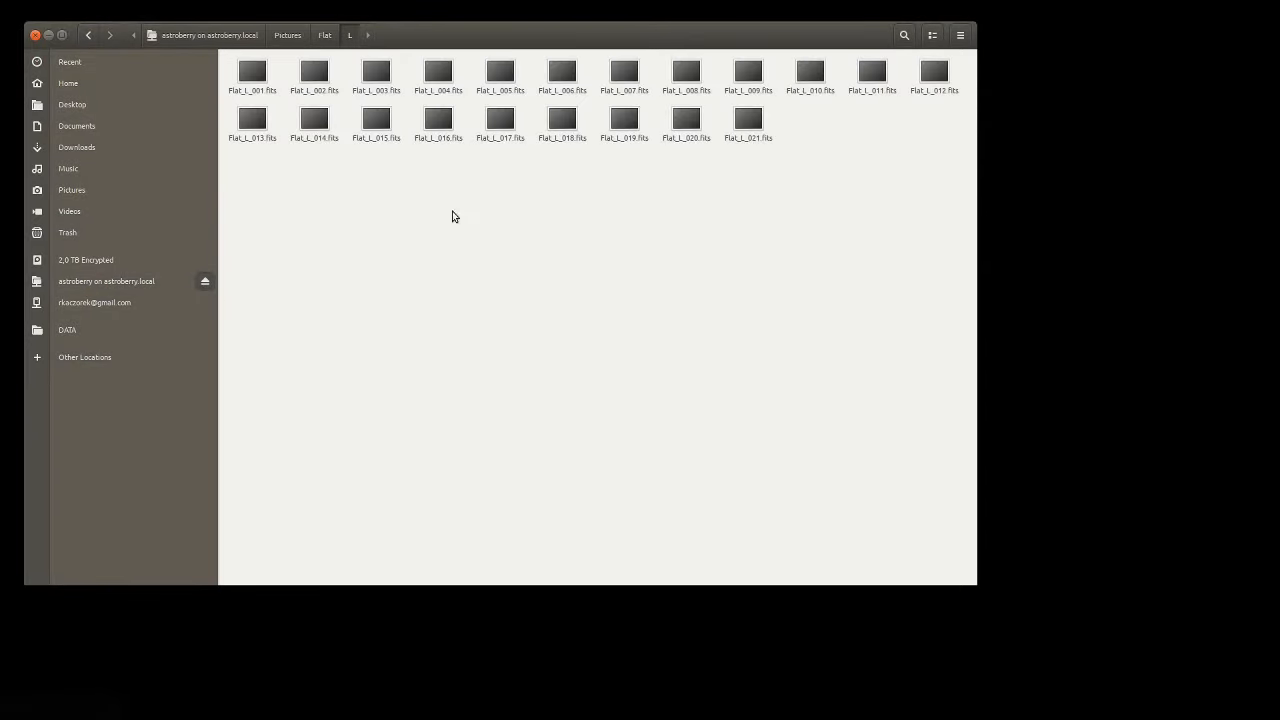
drag(795, 193, 268, 100)
click(340, 276)
click(500, 148)
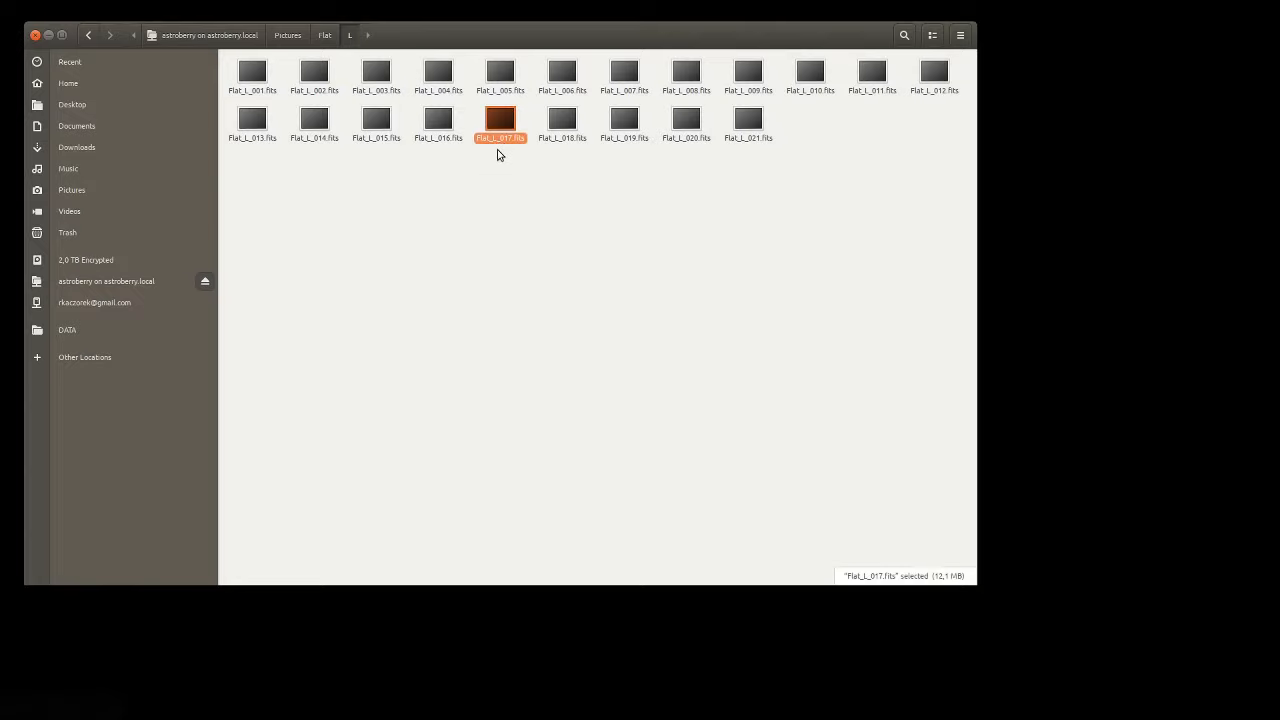
click(49, 38)
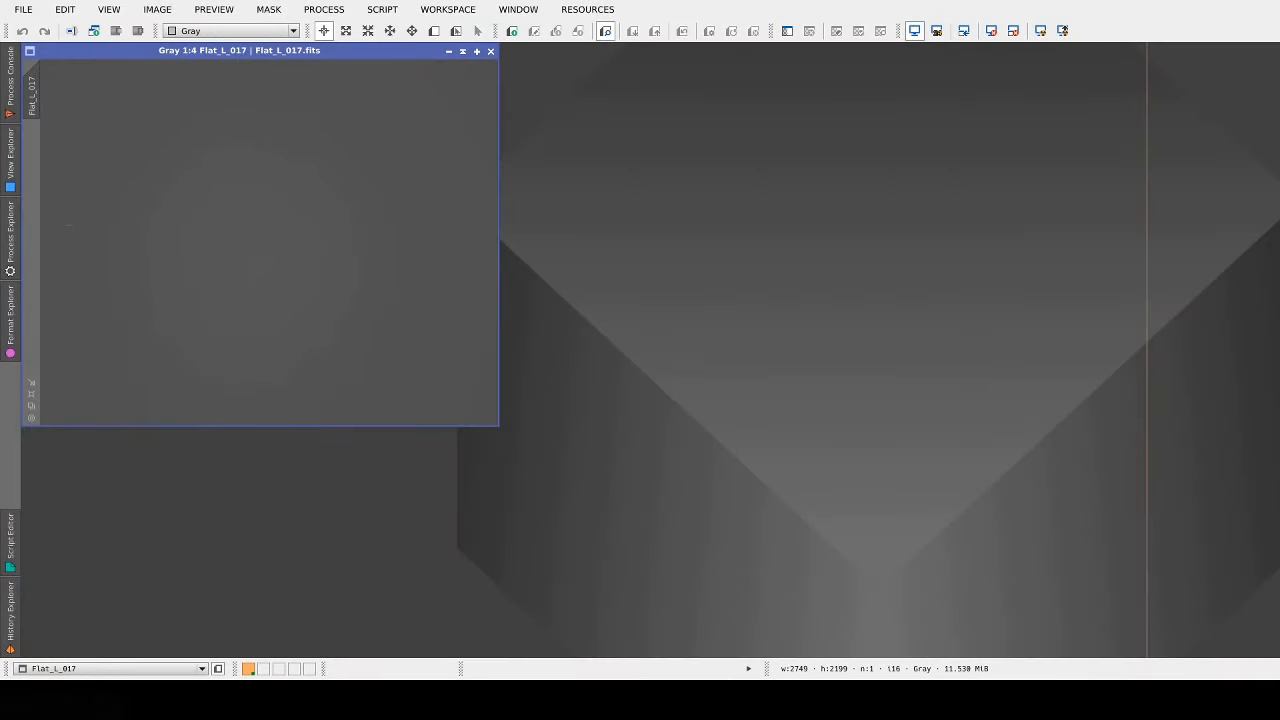
Enlarge the Flat_L_017 image to 1:3 and auto-stretch it for inspection, closing it when done
drag(360, 48, 614, 99)
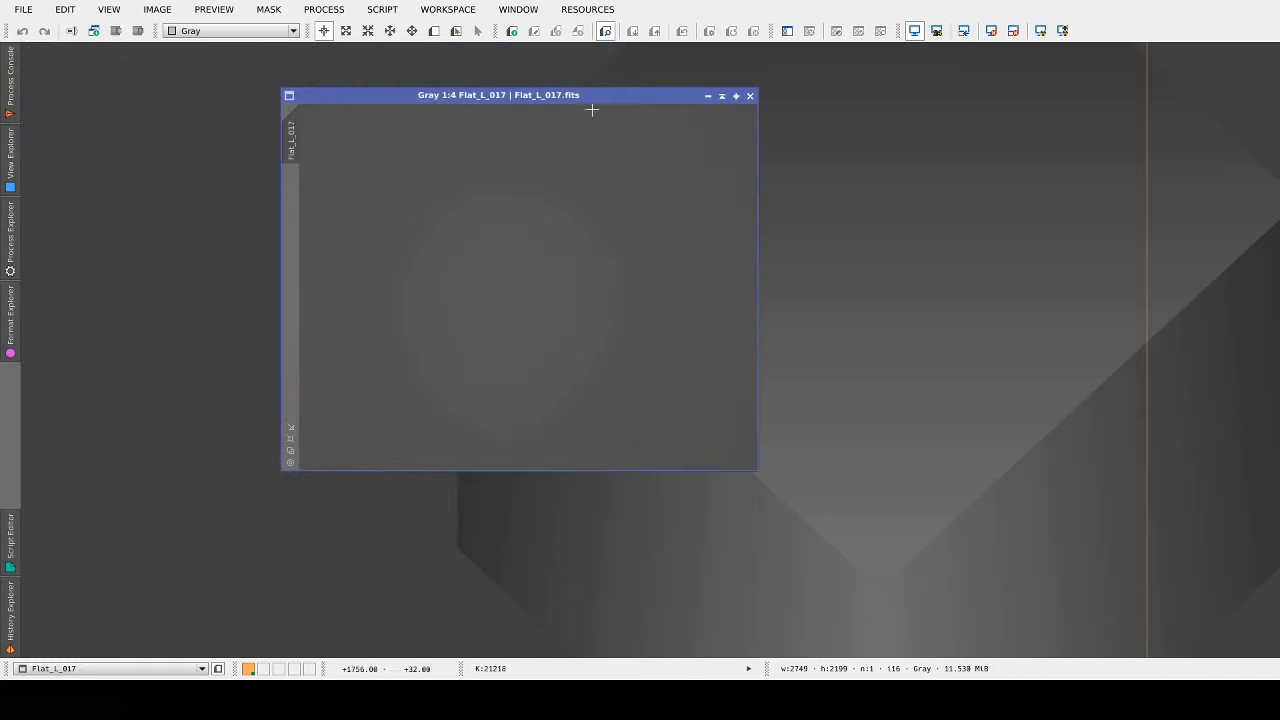
click(291, 430)
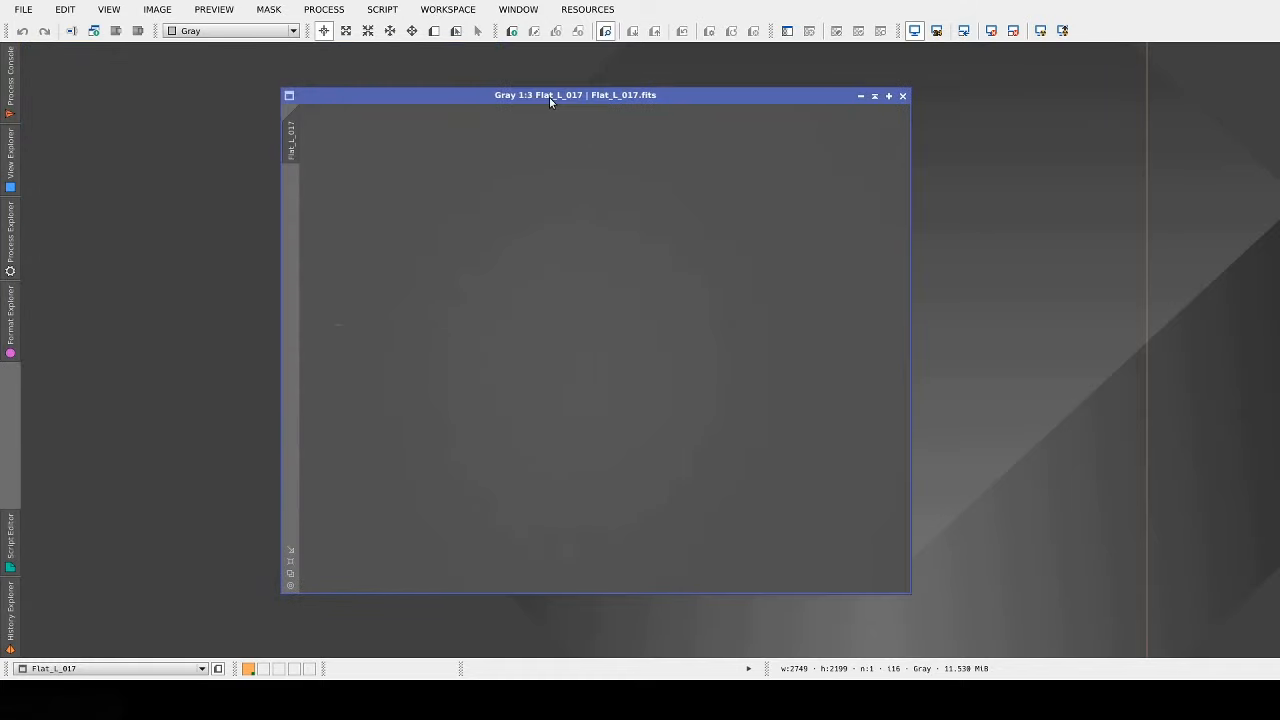
drag(549, 97, 526, 79)
click(1040, 31)
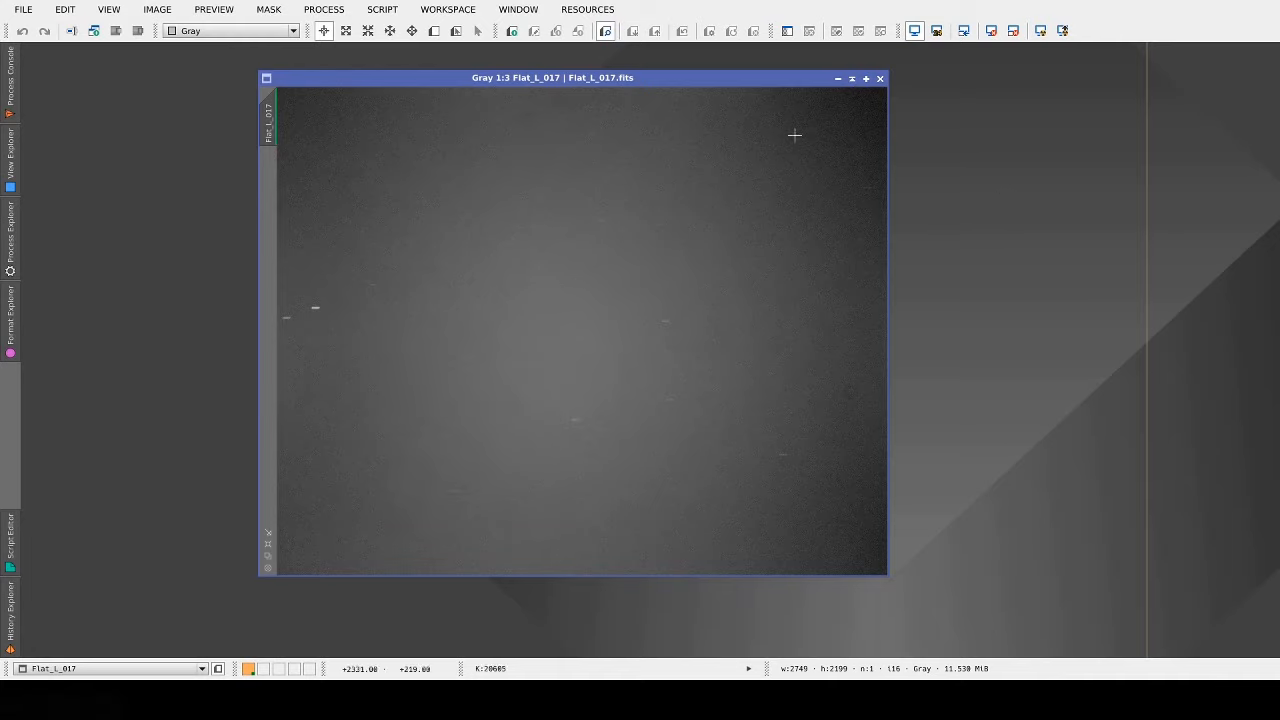
drag(629, 77, 623, 71)
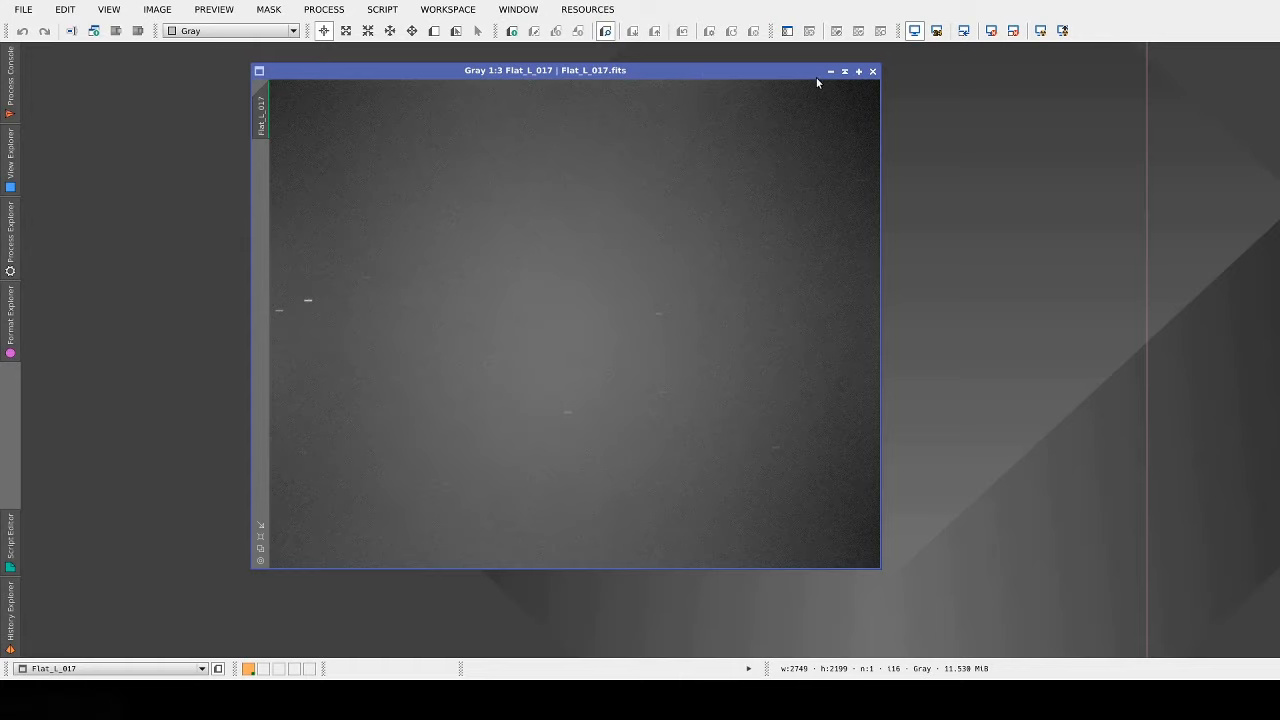
click(873, 72)
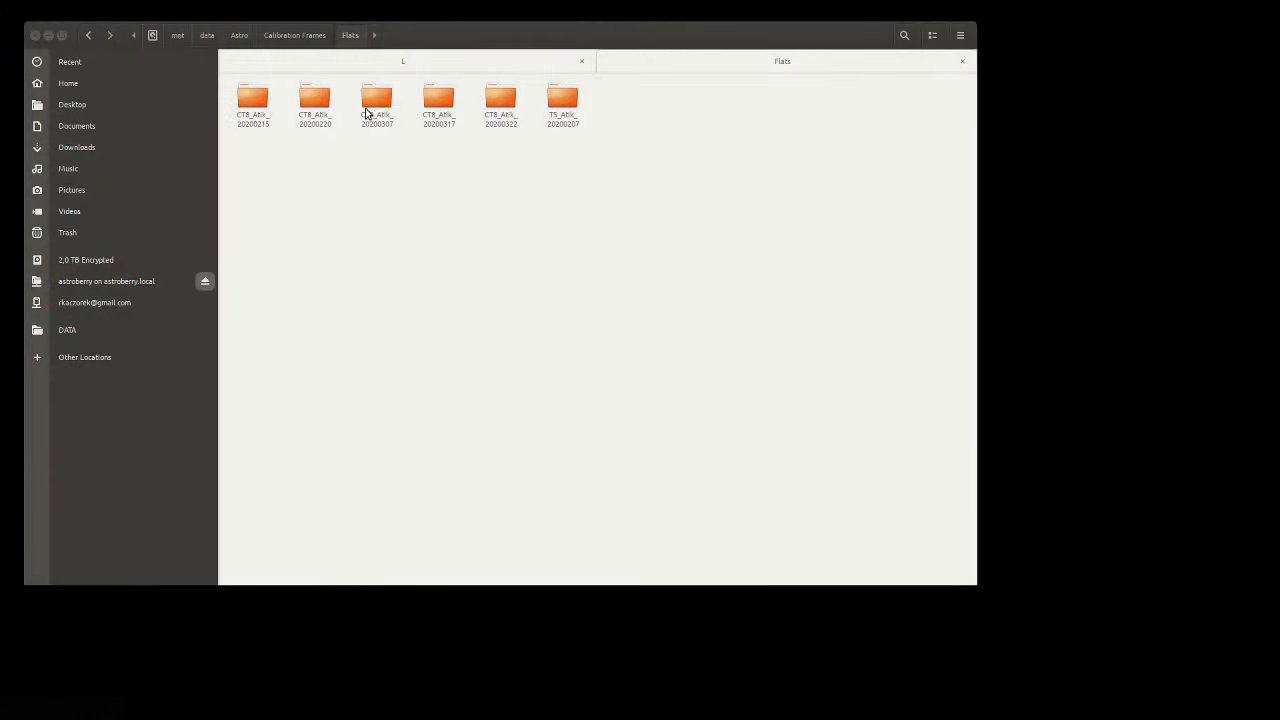
Select all flat frames in the share's L folder and switch to the local Calibration Frames/Flats folder
click(145, 47)
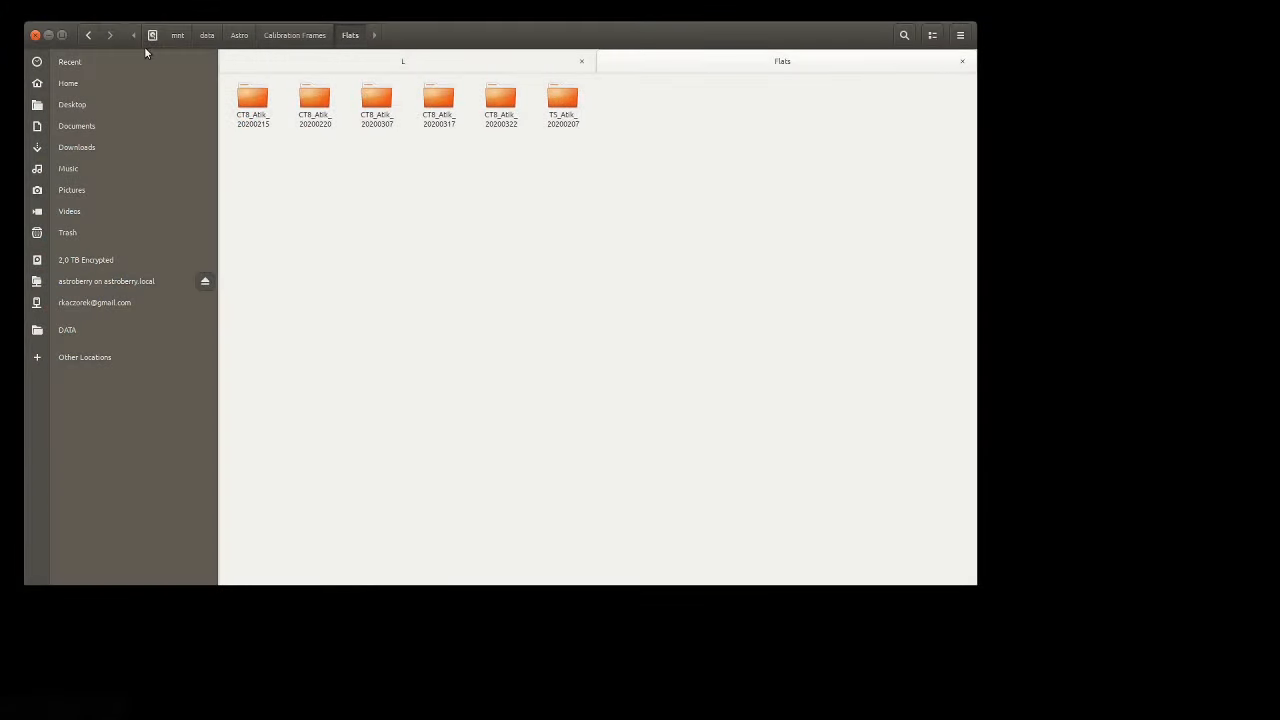
click(332, 68)
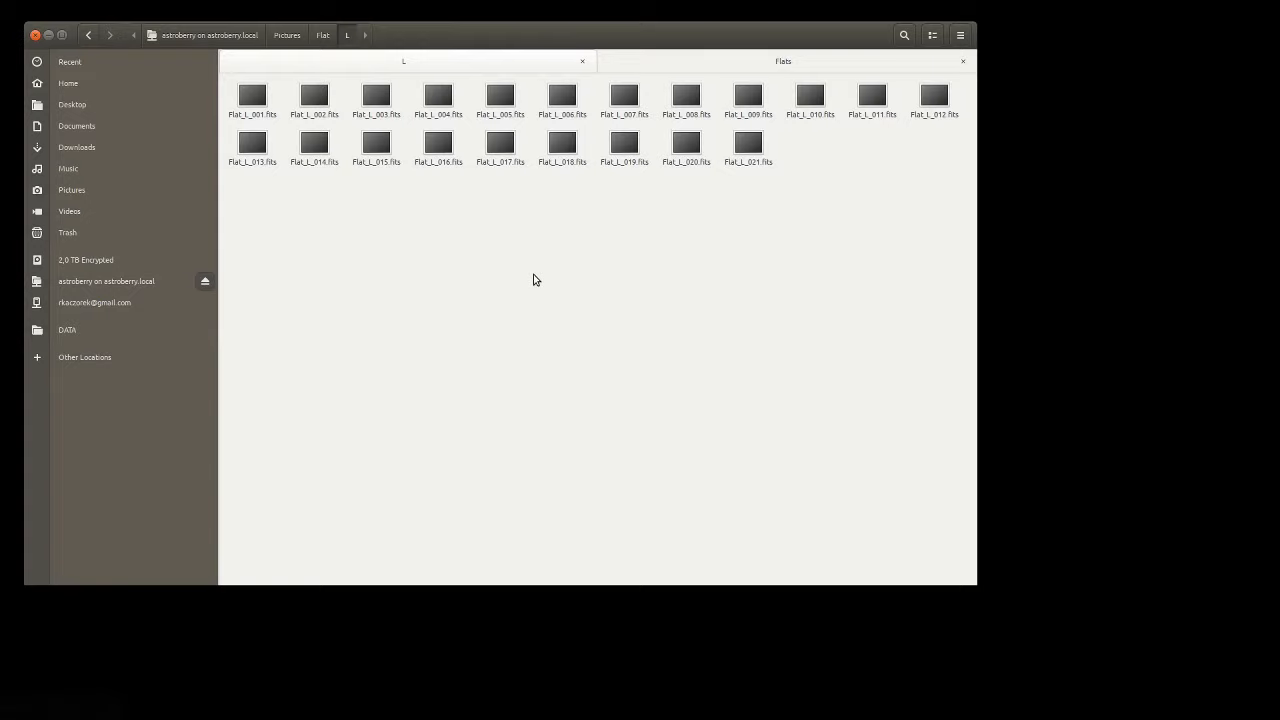
key(ctrl+a)
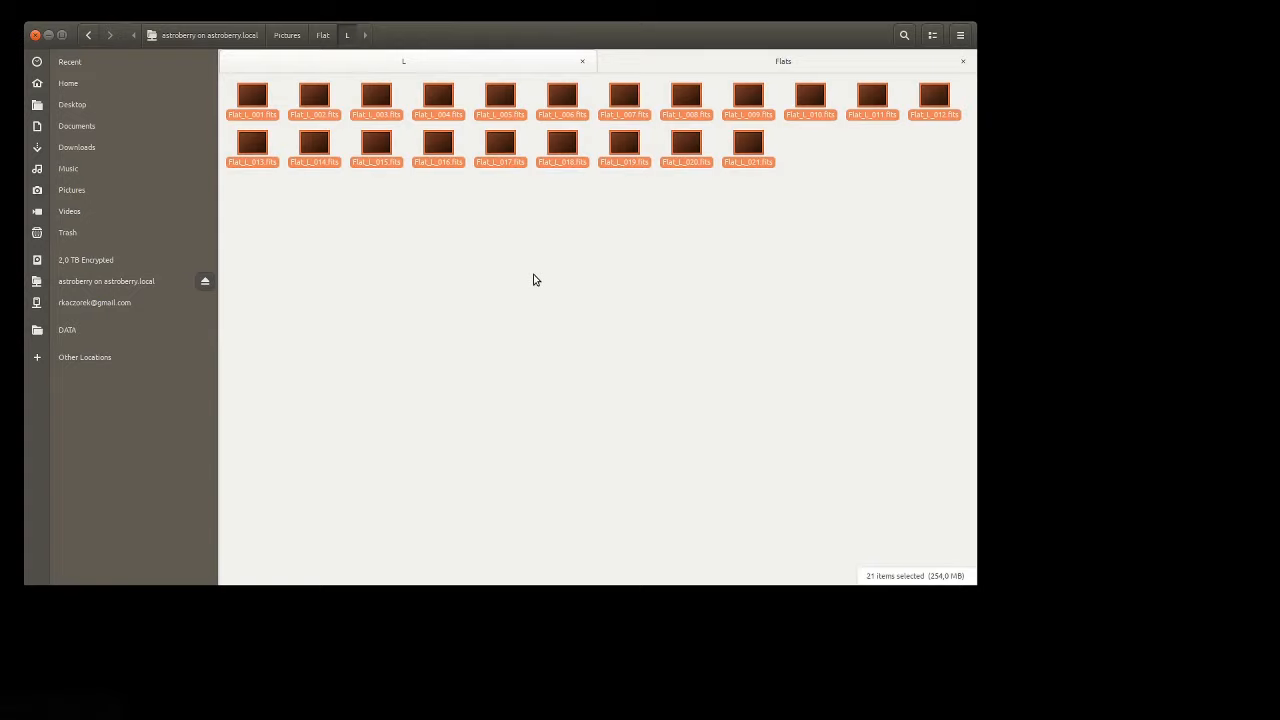
click(704, 66)
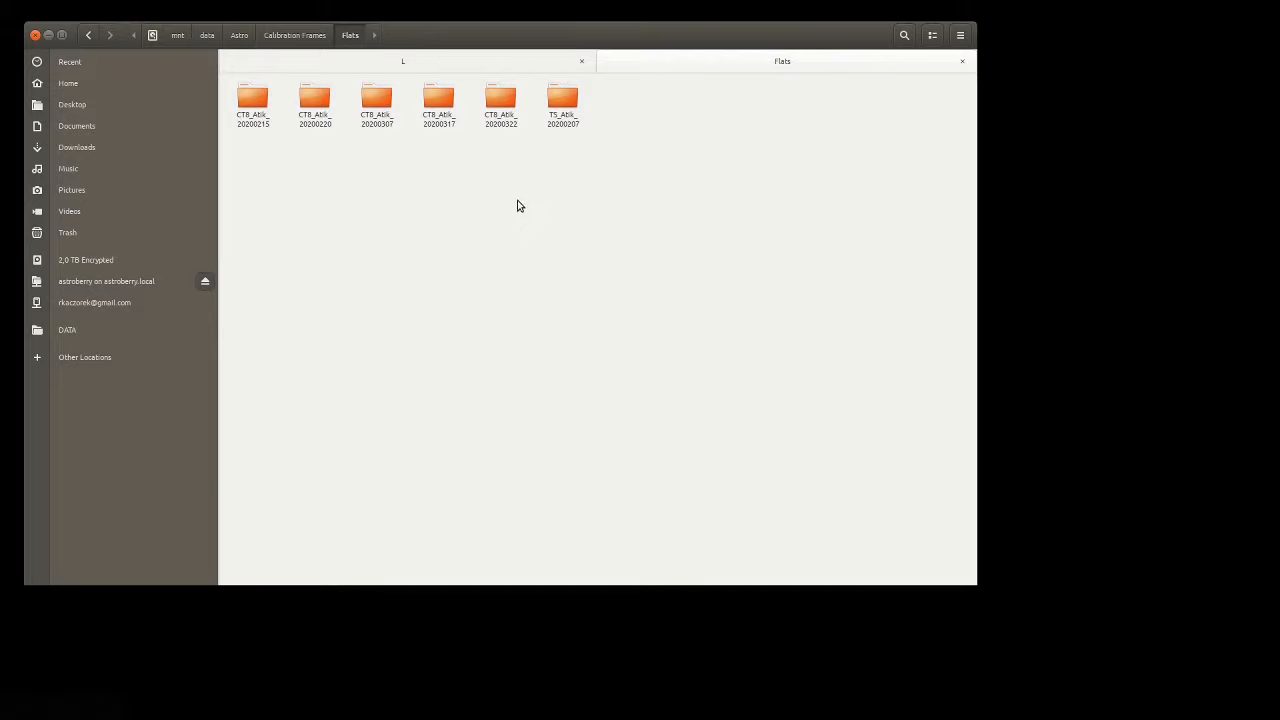
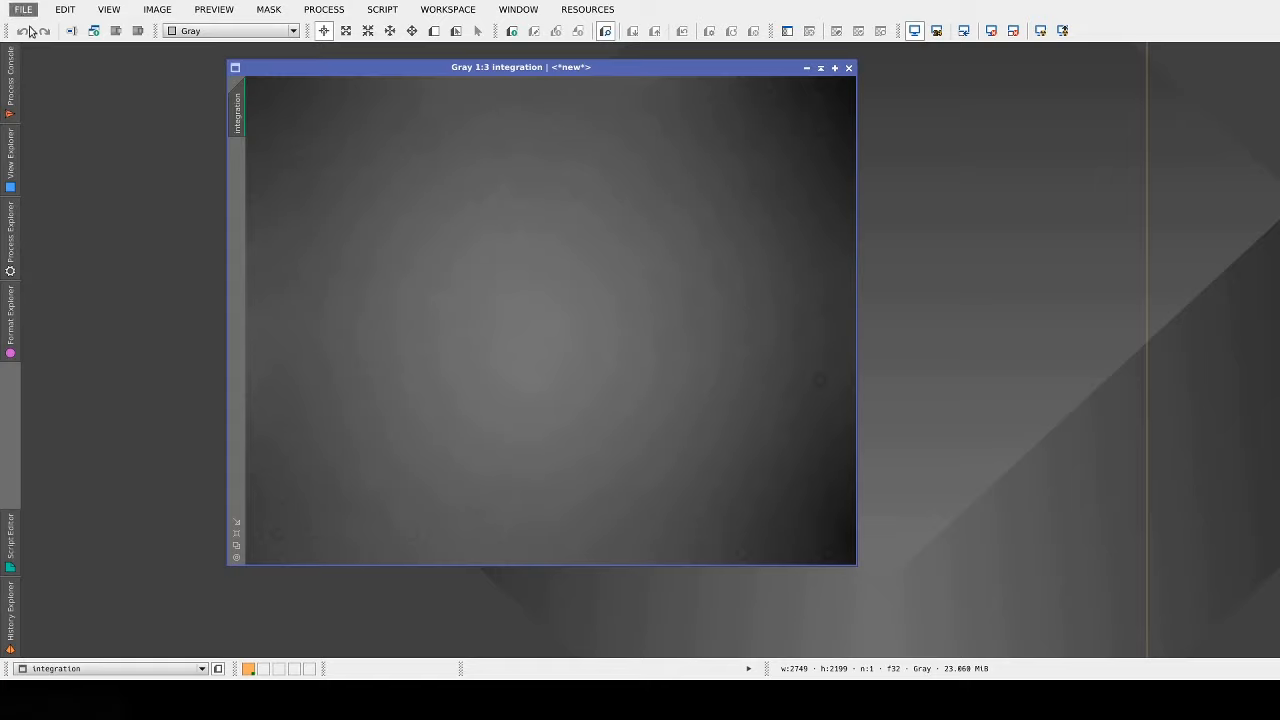
Save the integrated flat in PixInsight as masterflat_CT8_Atik_L_20200327.xisf, and reset its screen stretch before closing it
click(81, 139)
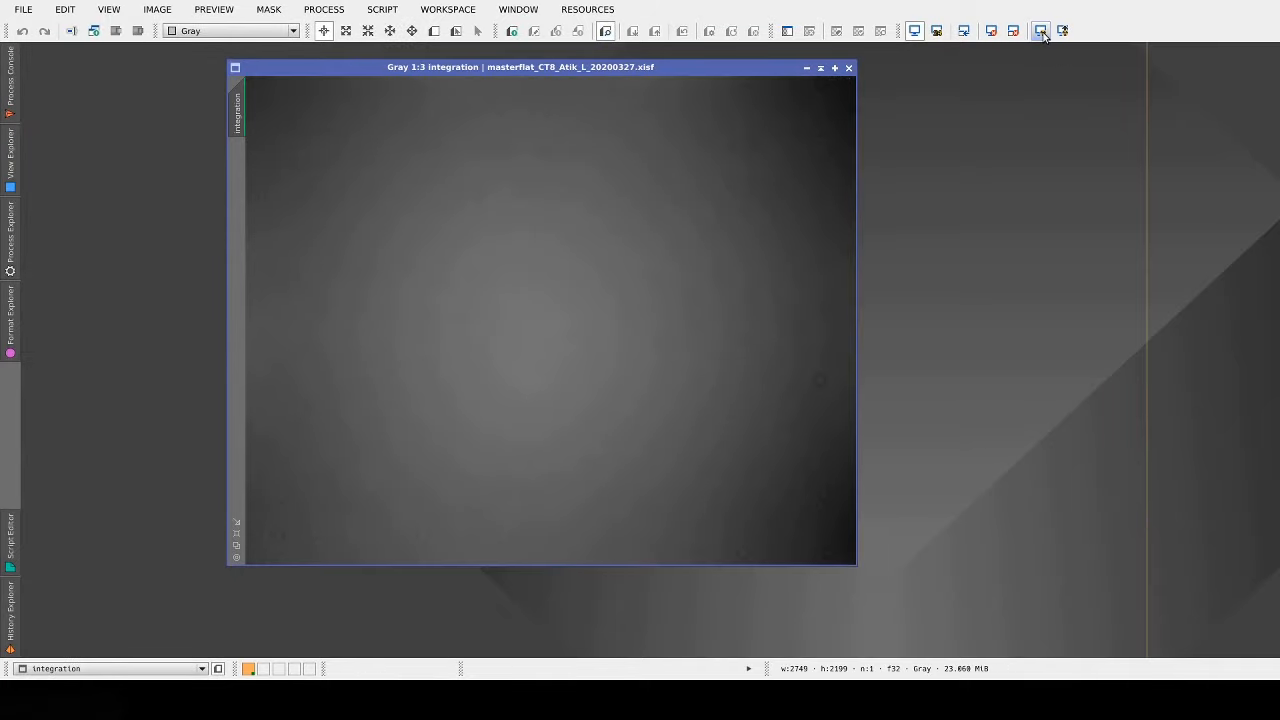
click(991, 30)
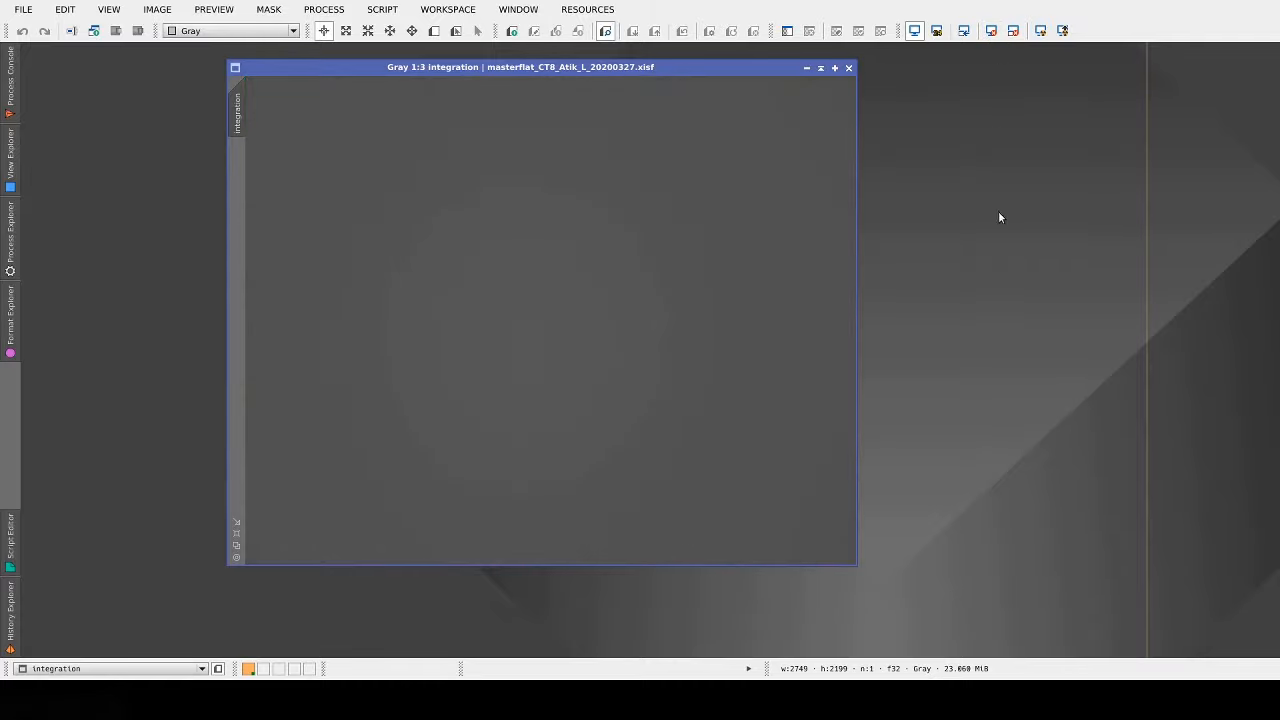
click(848, 68)
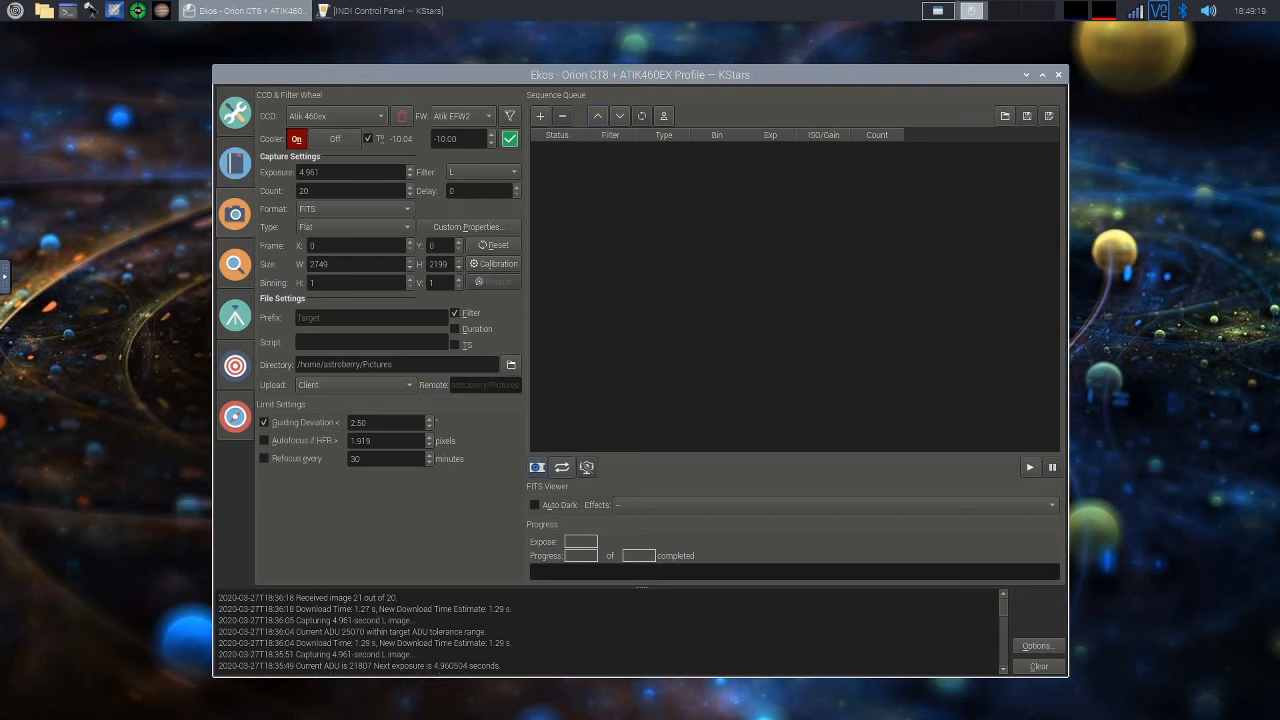
Switch to the Astroberry desktop, check the mount's position on the KStars sky map and show the Ekos mount module
click(938, 12)
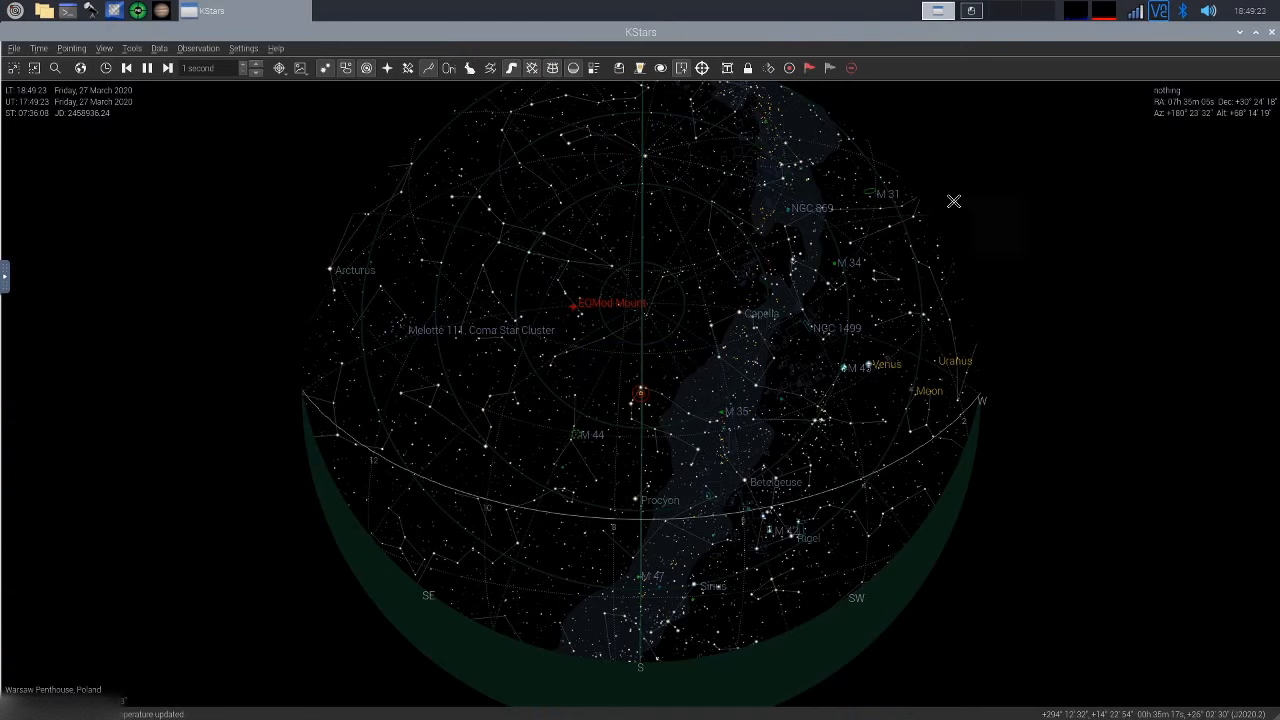
click(968, 12)
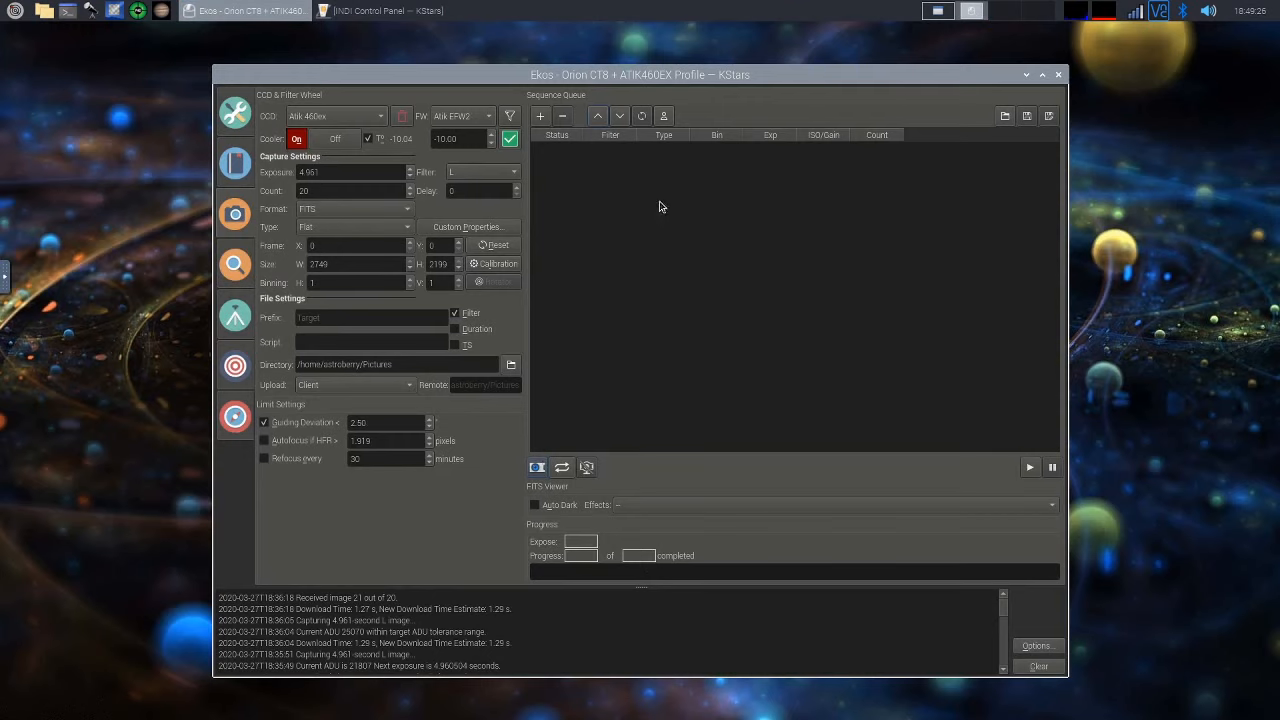
click(237, 322)
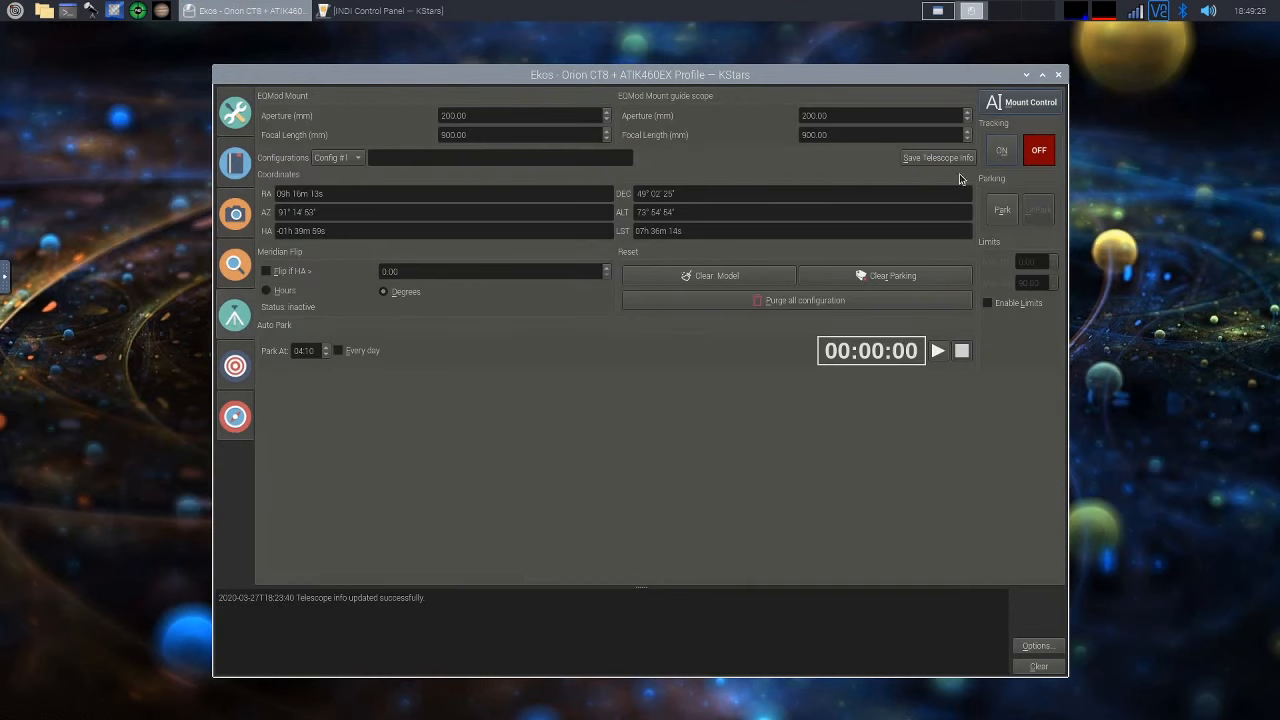
Slew the EQMod Mount to the star Megrez in Ursa Major from the KStars sky map
click(937, 10)
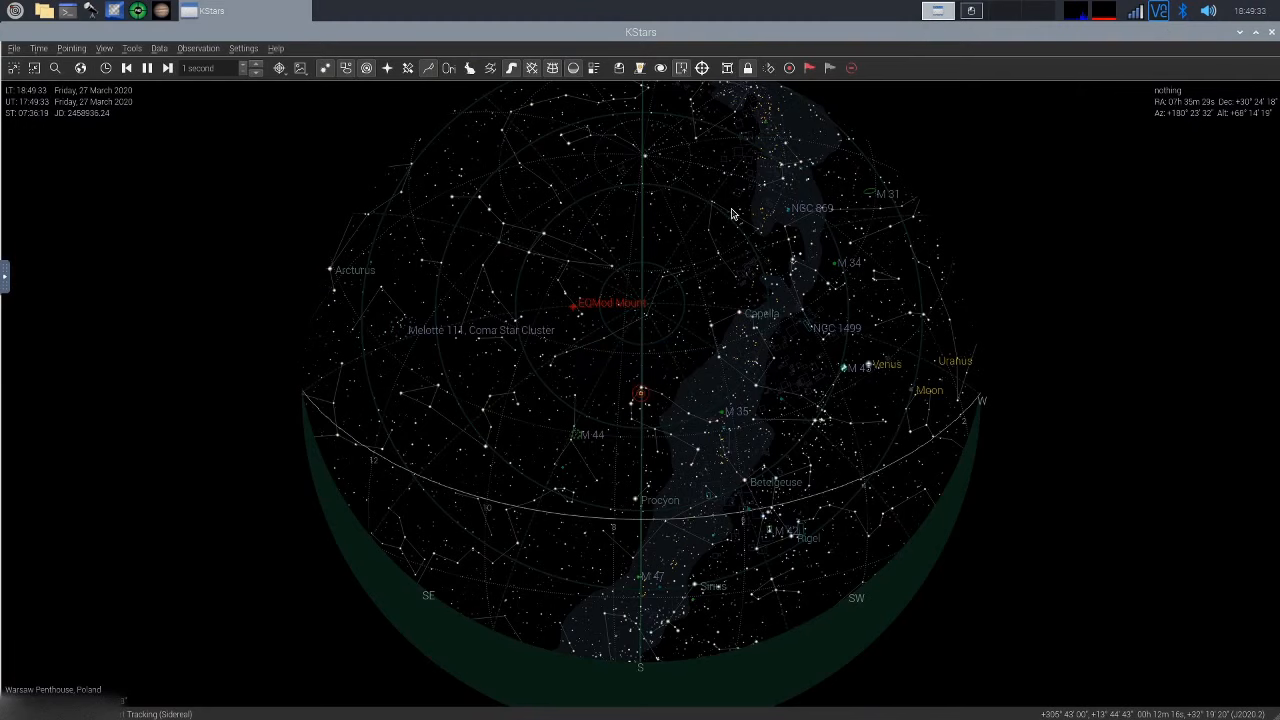
right_click(502, 228)
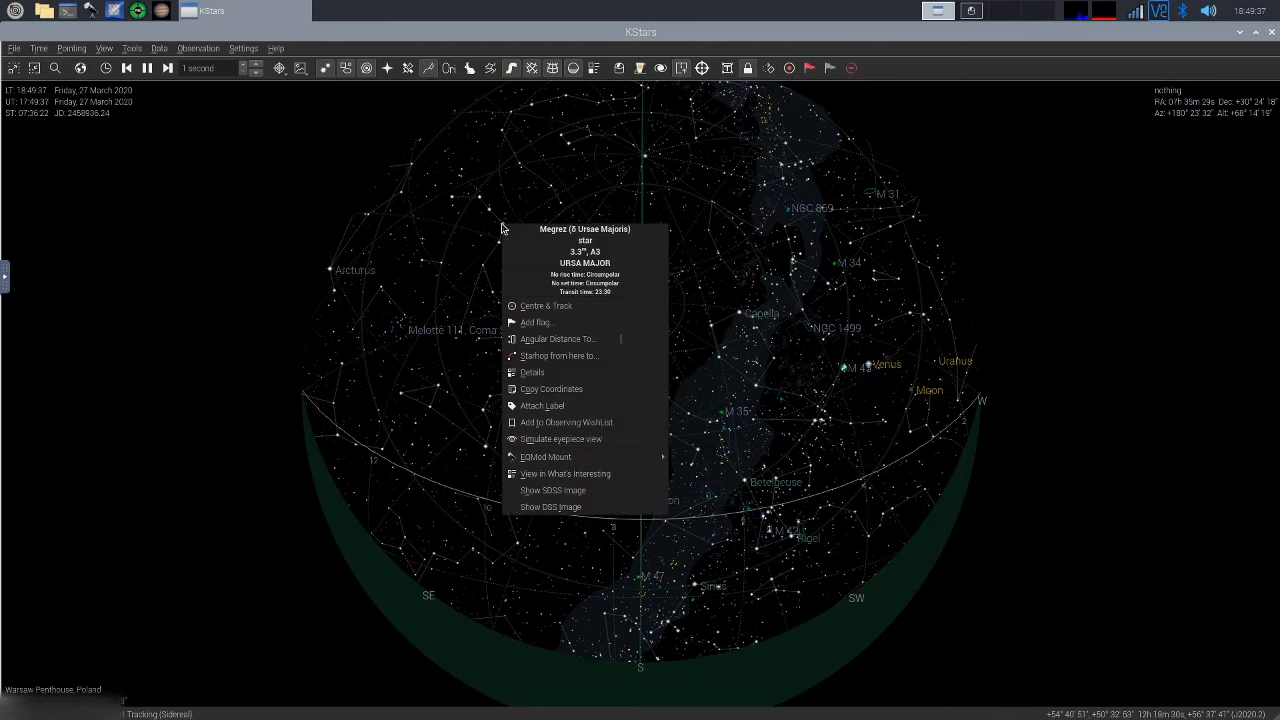
mouse_move(600, 462)
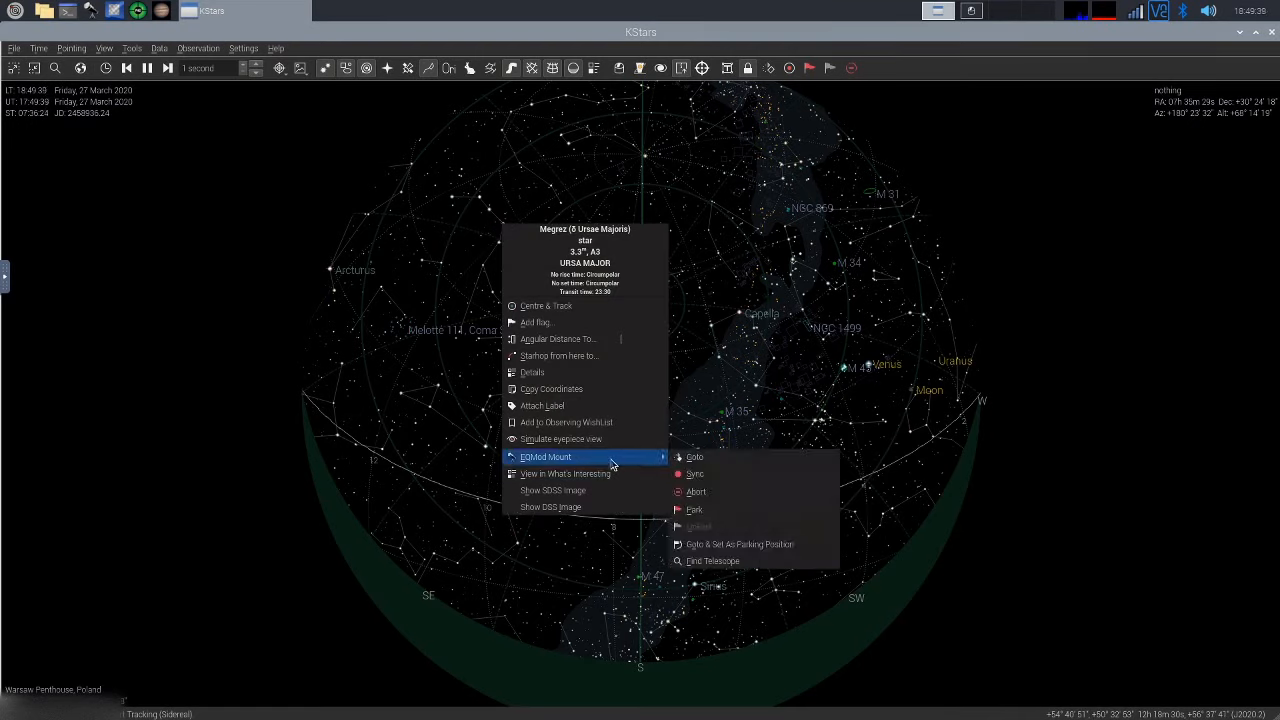
click(712, 461)
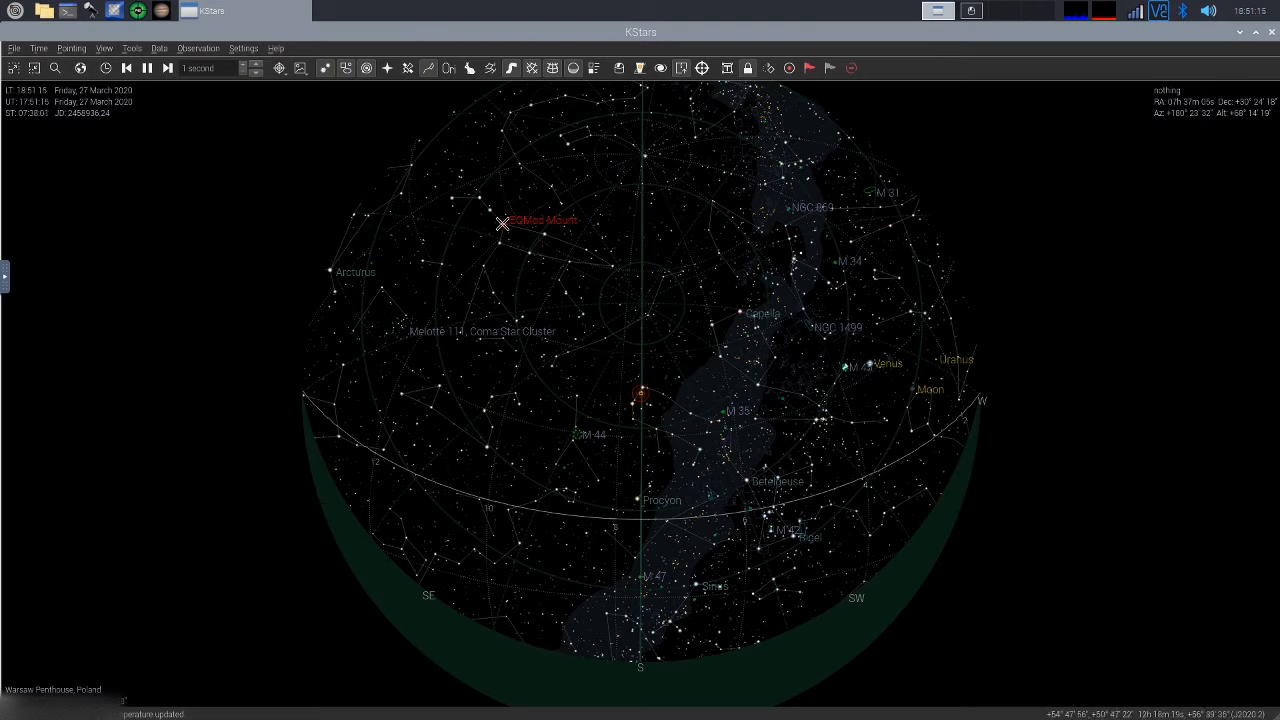
mouse_move(502, 224)
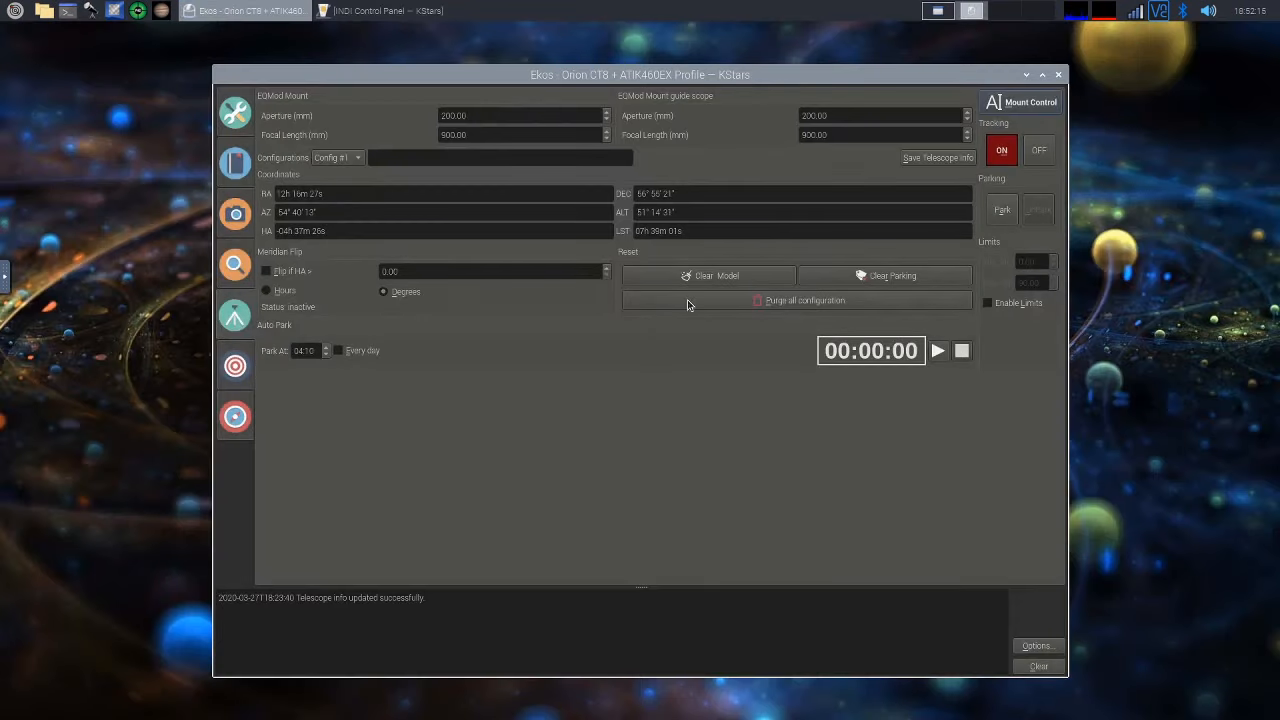
Show the Ekos focus module, and open the KStars configuration at its Advanced page with the logging options
click(232, 265)
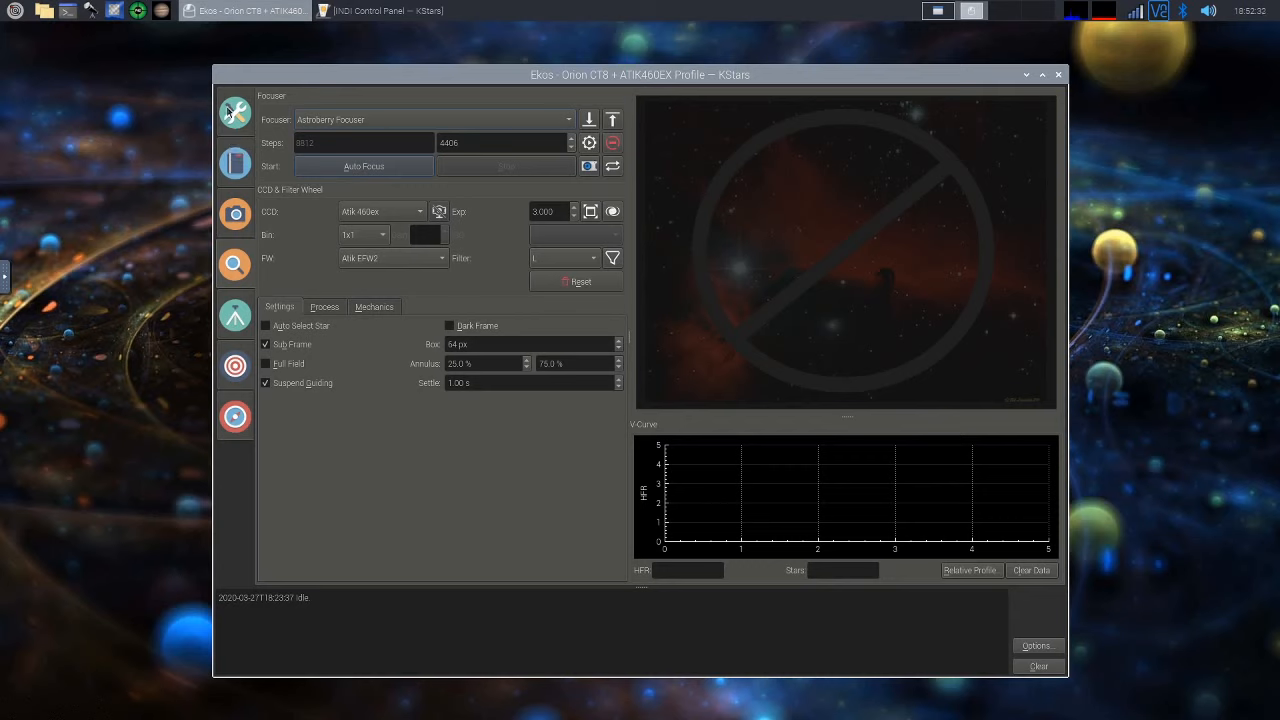
click(938, 11)
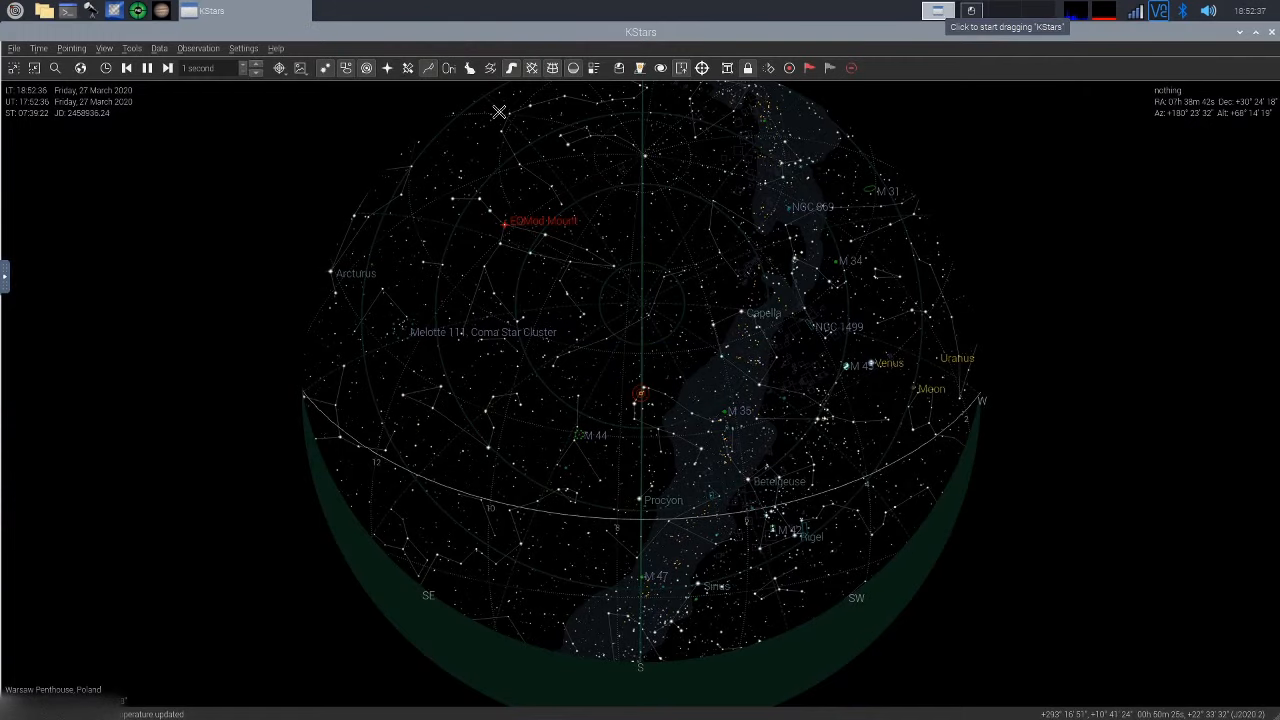
click(245, 49)
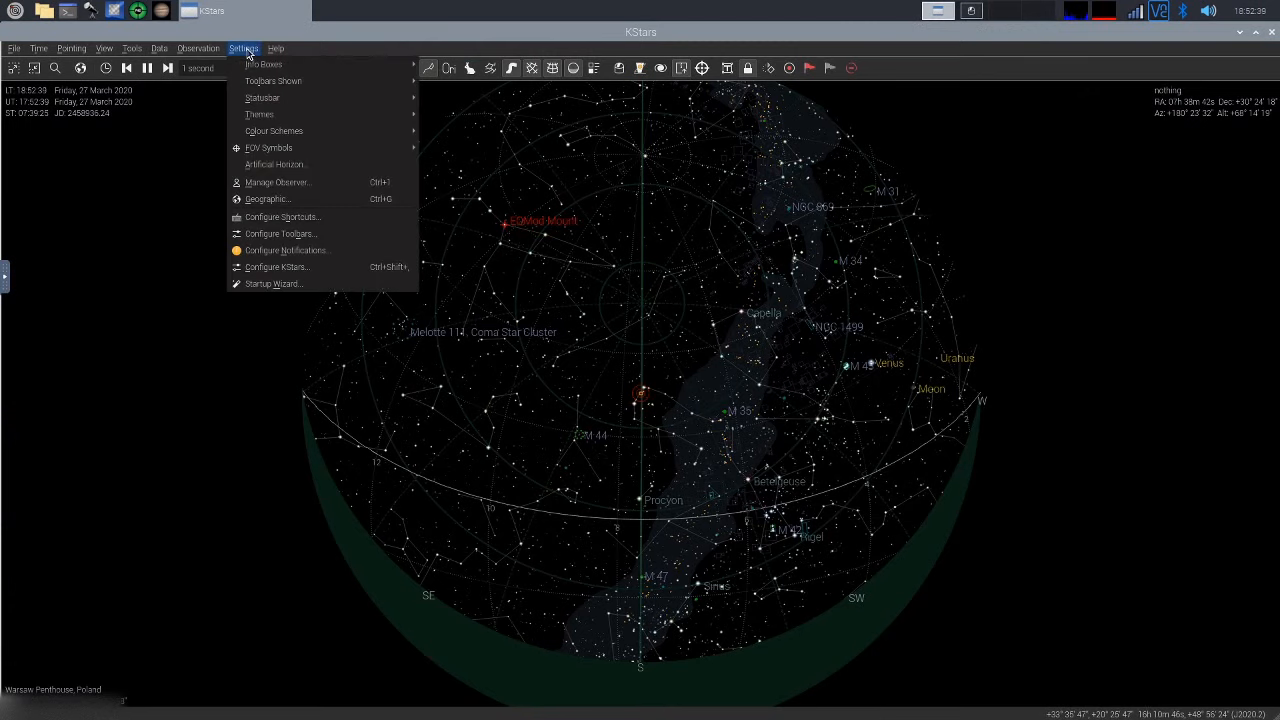
click(300, 268)
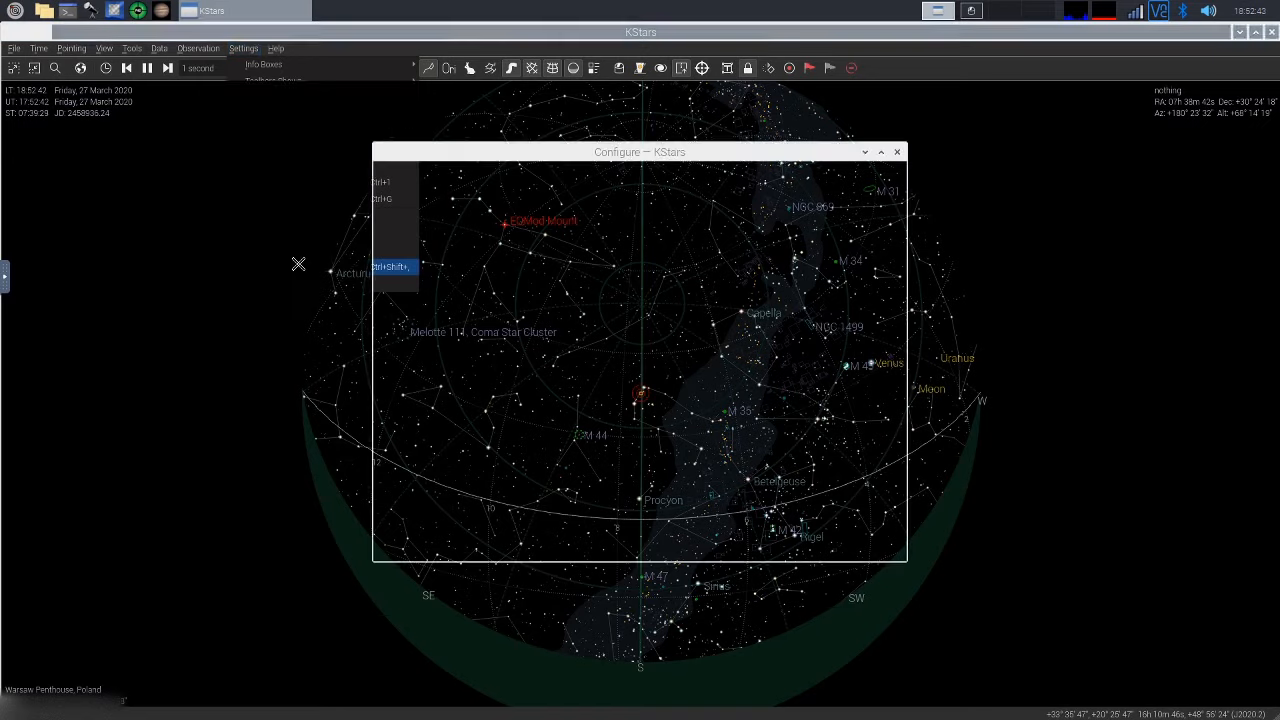
click(415, 506)
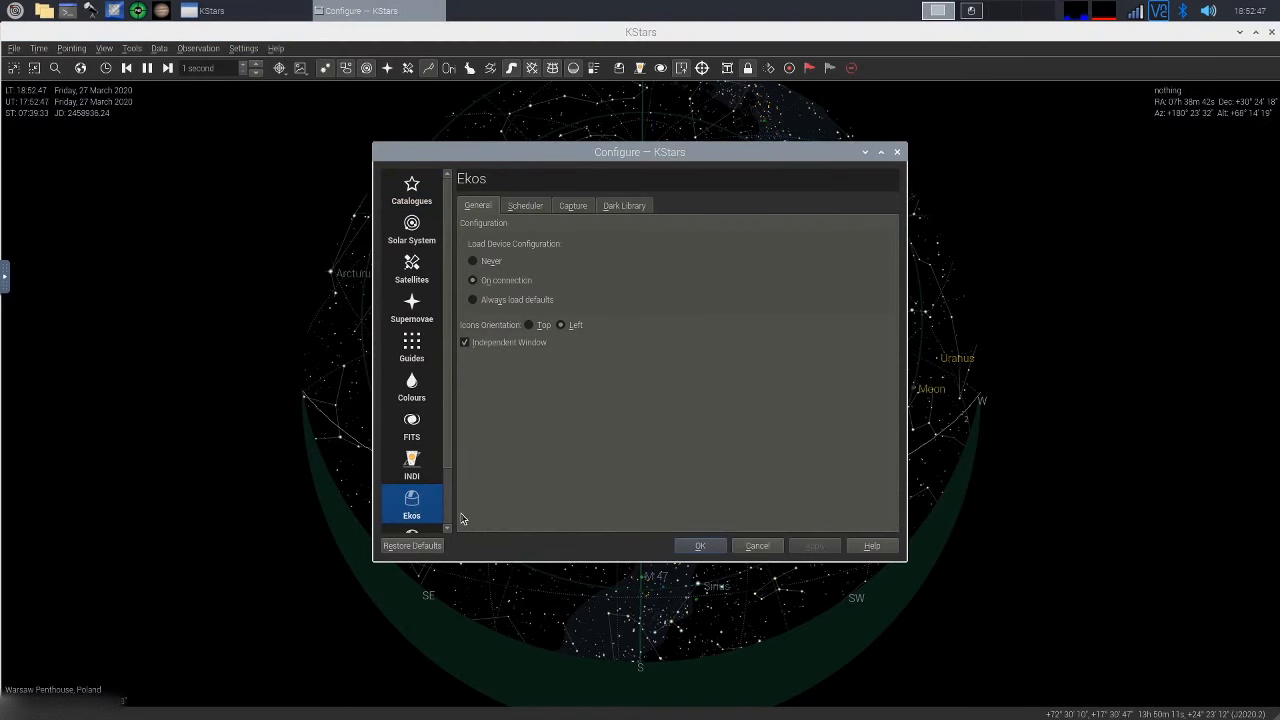
scroll(447, 522, down, 2)
click(418, 510)
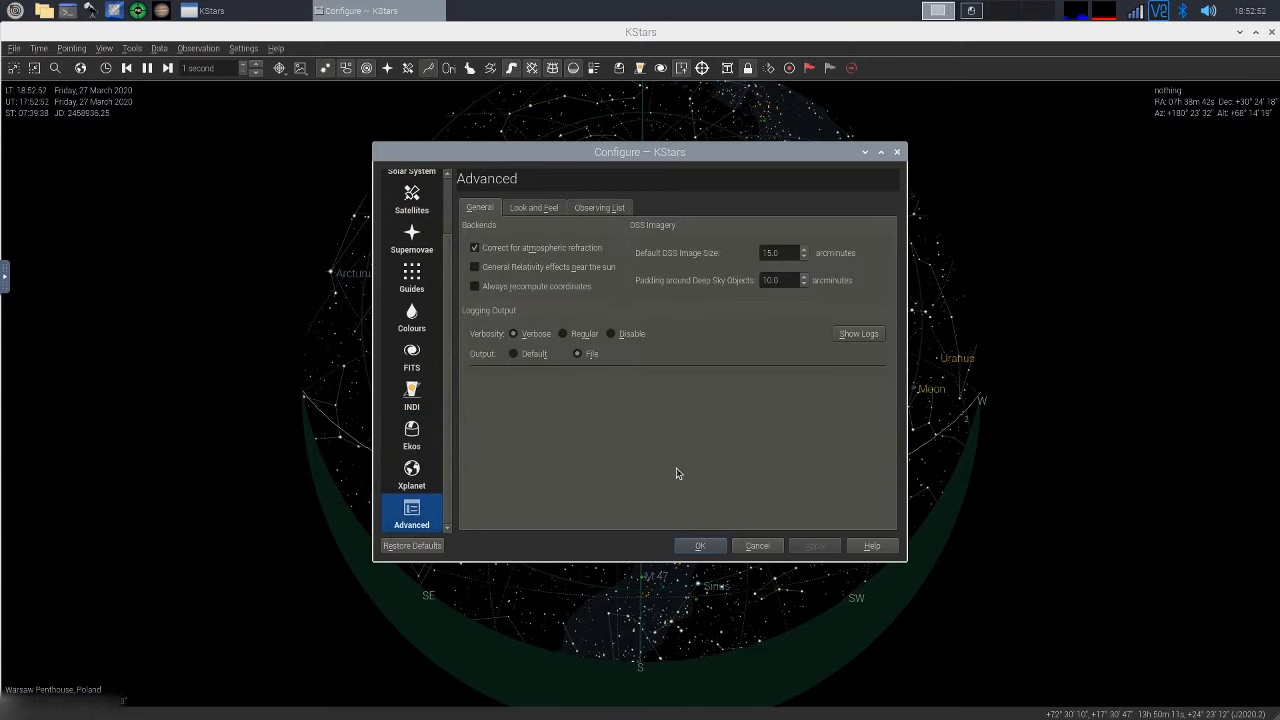
Review the Look and Feel options and the general Ekos options in the KStars configuration, and close it without changes
click(531, 208)
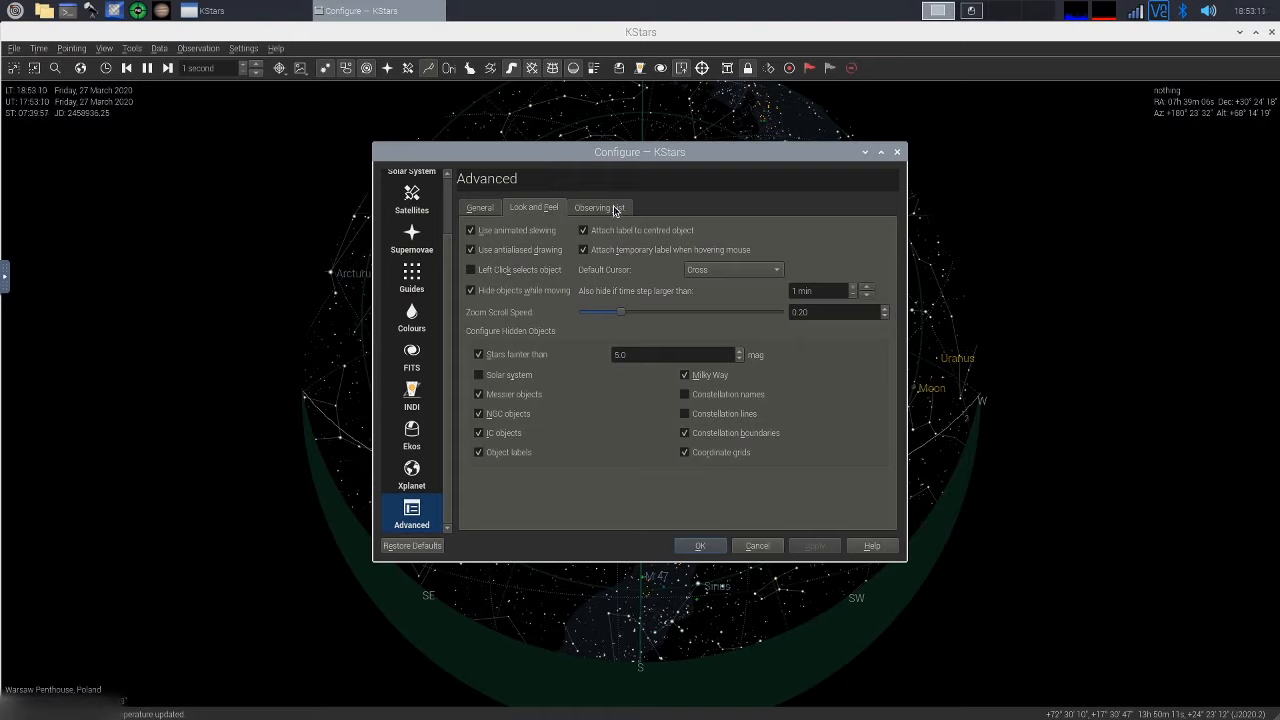
click(413, 444)
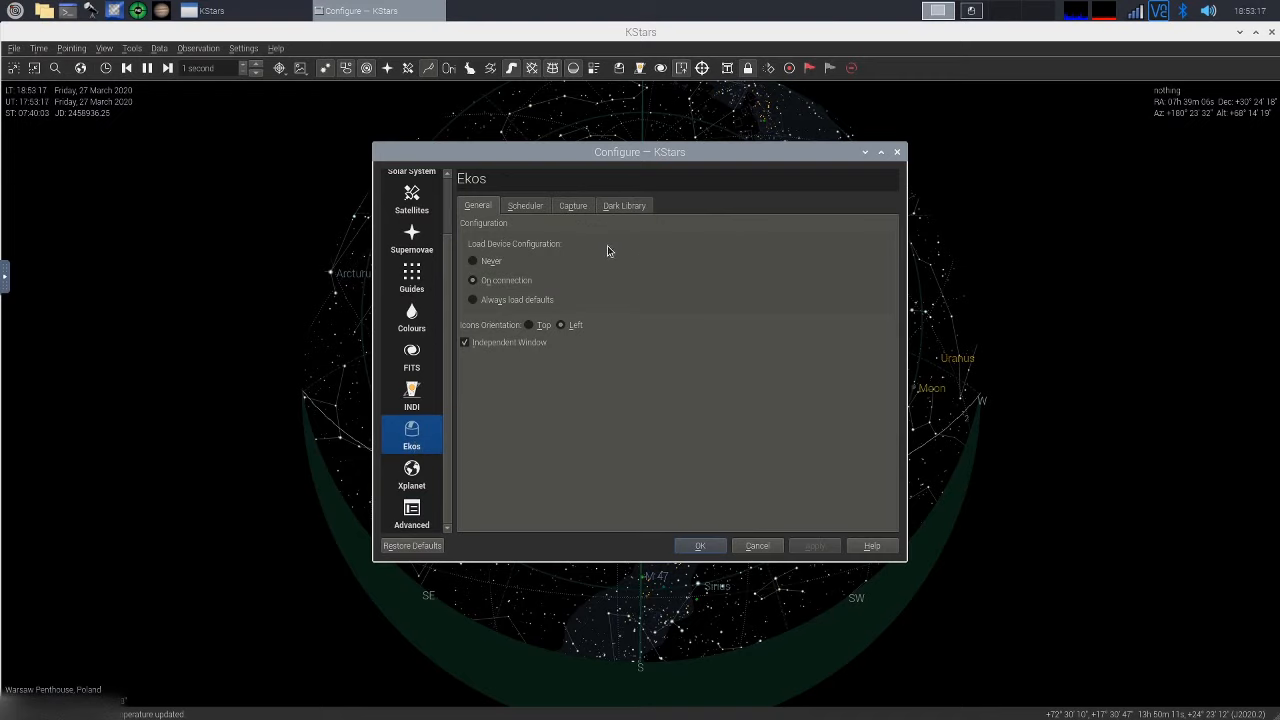
click(757, 545)
click(970, 10)
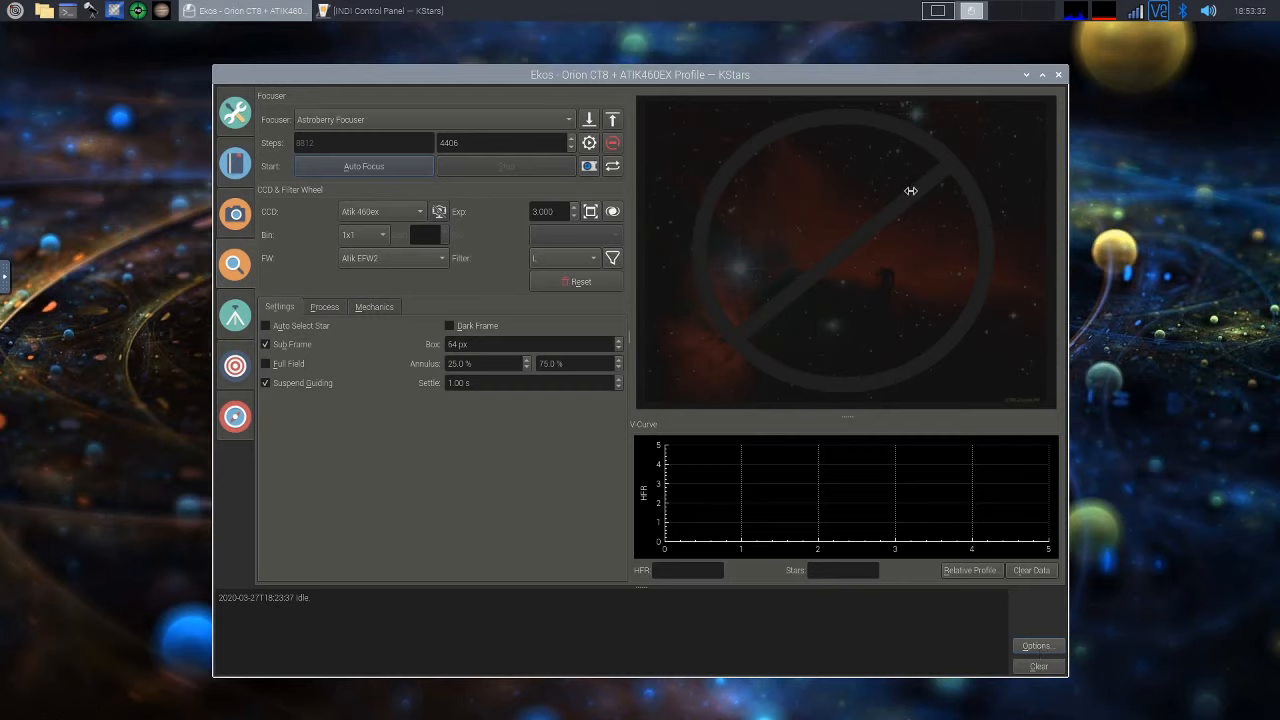
click(941, 11)
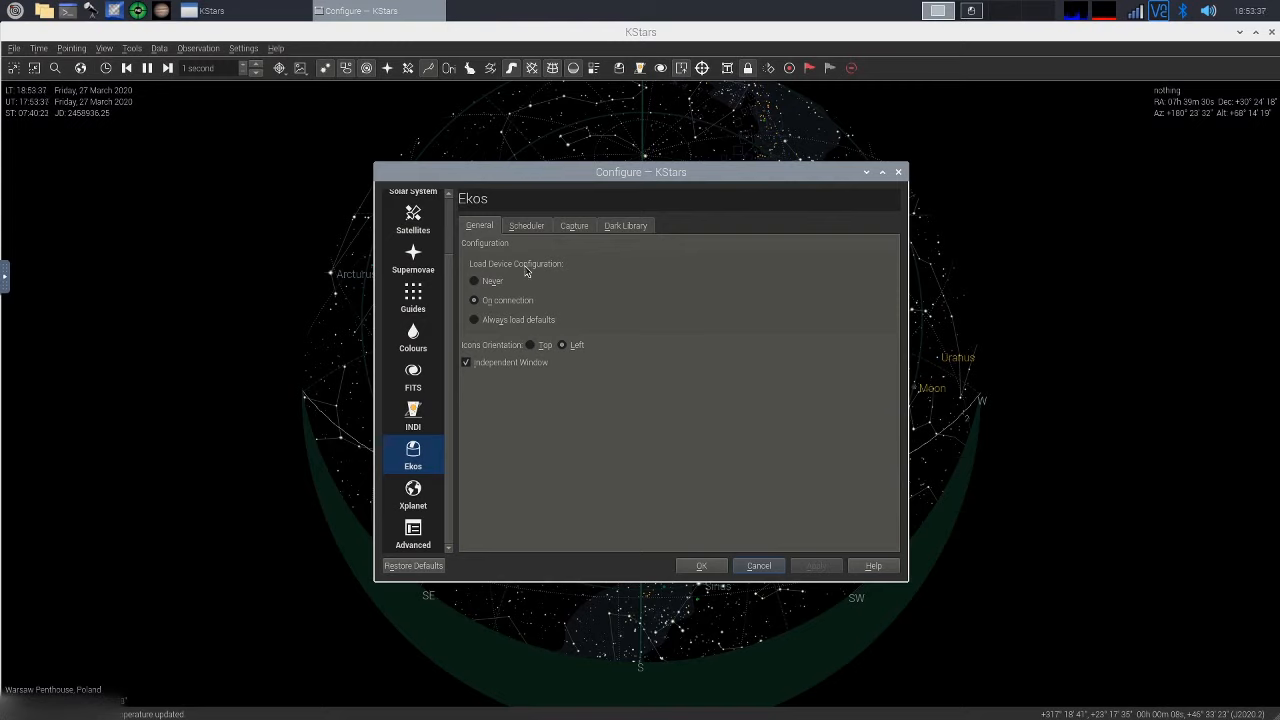
click(414, 453)
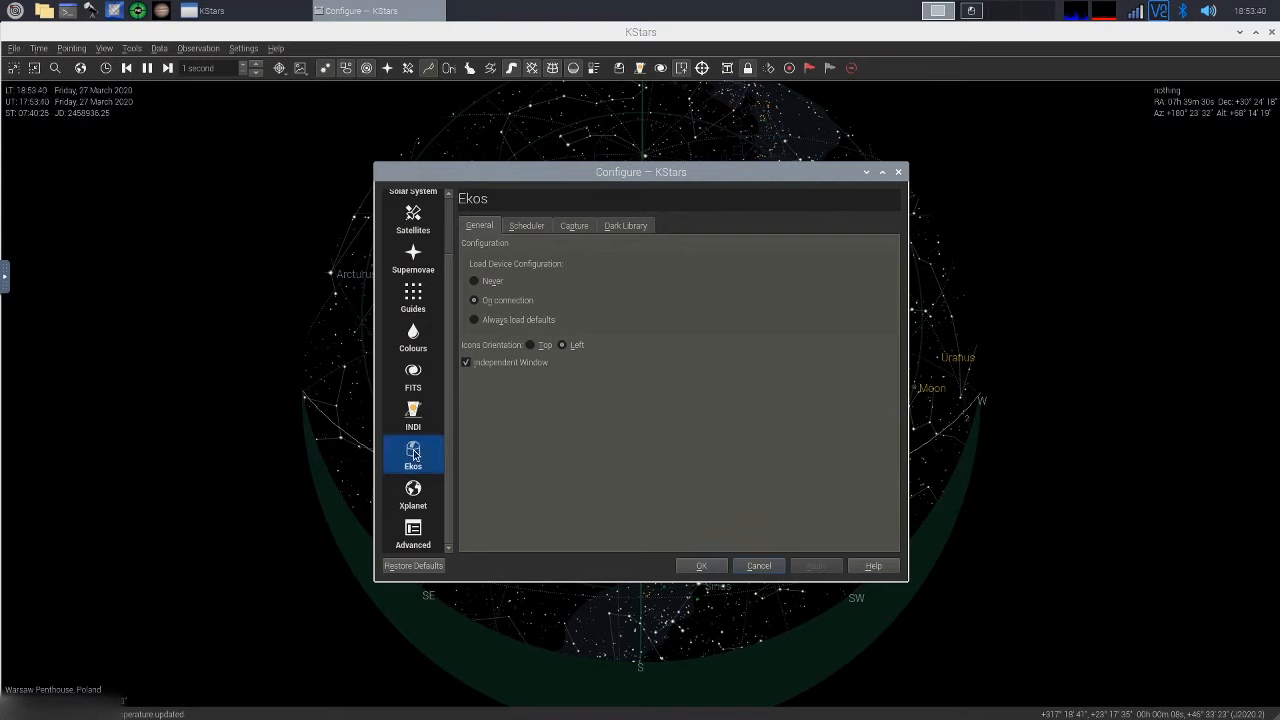
click(483, 225)
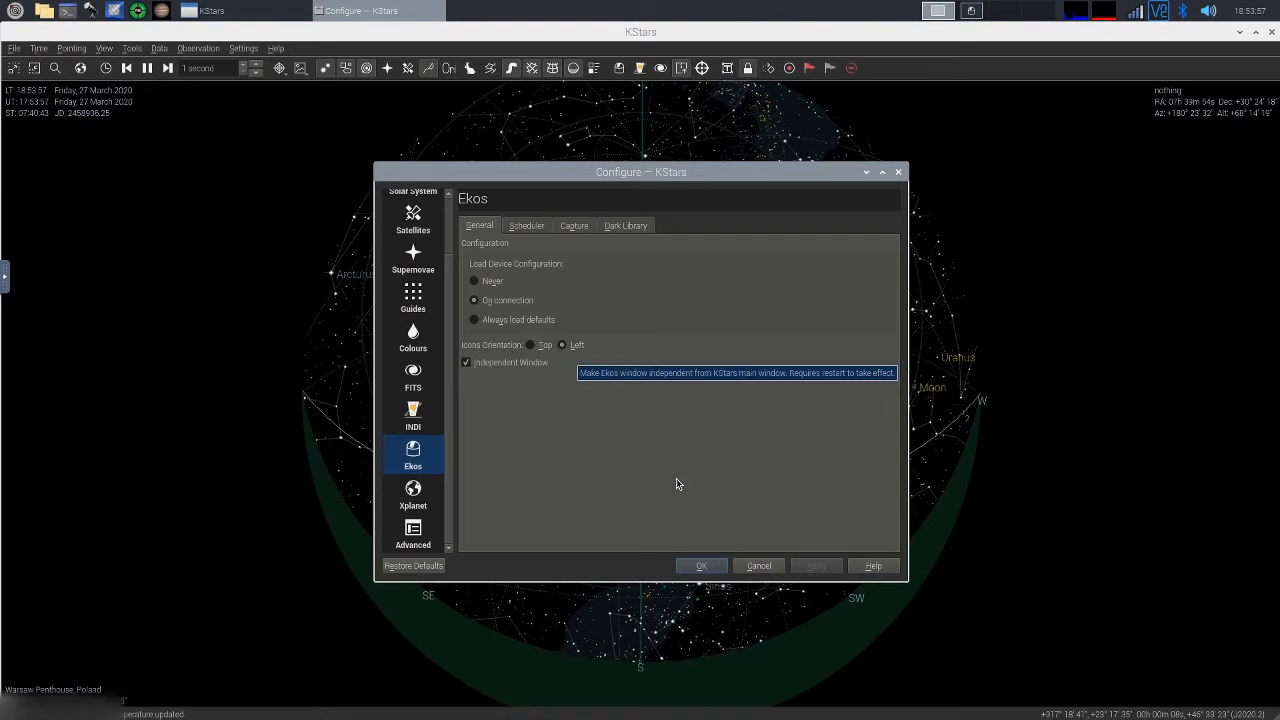
click(769, 571)
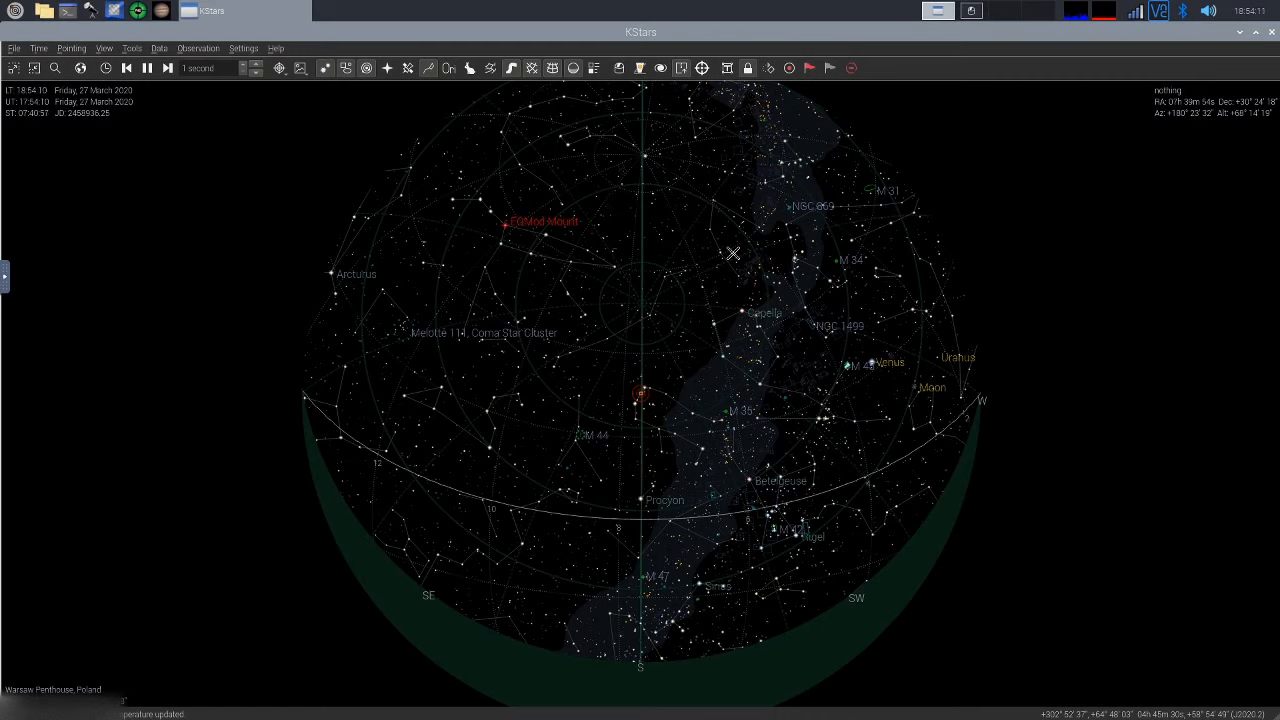
Return to the Ekos focus module, capture a focus frame and select a star in it for focusing
mouse_move(812, 251)
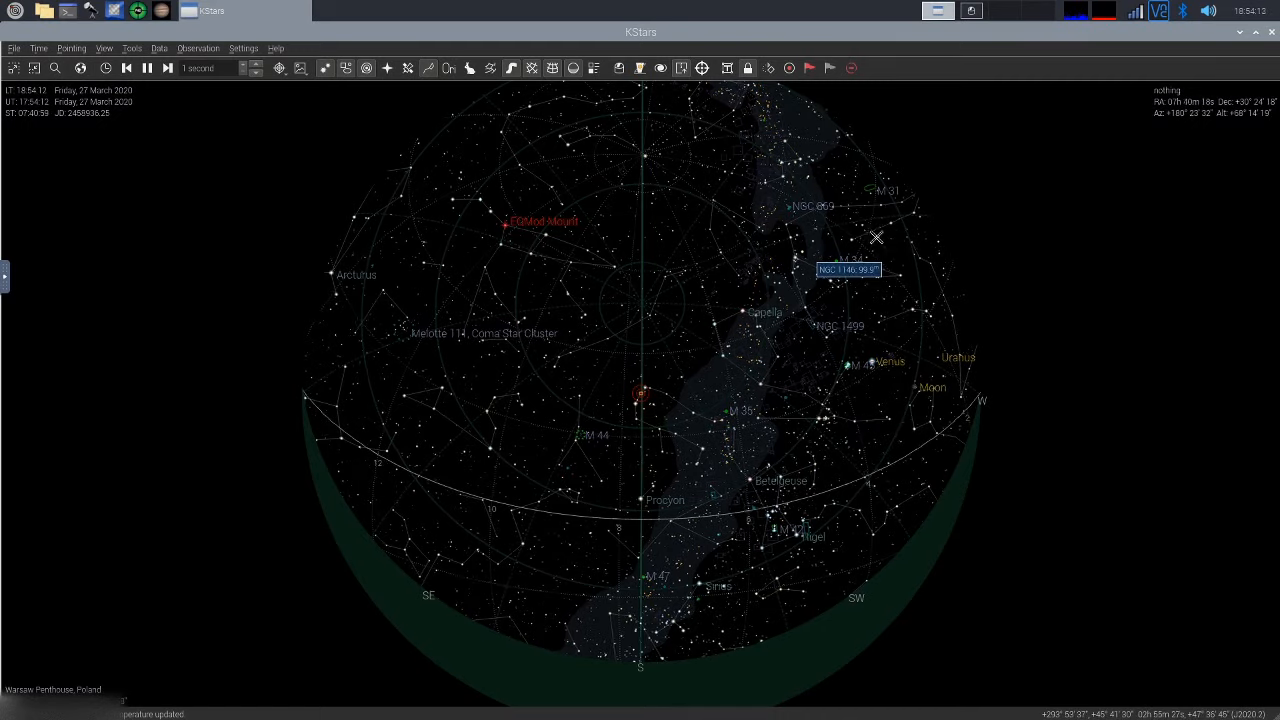
click(977, 12)
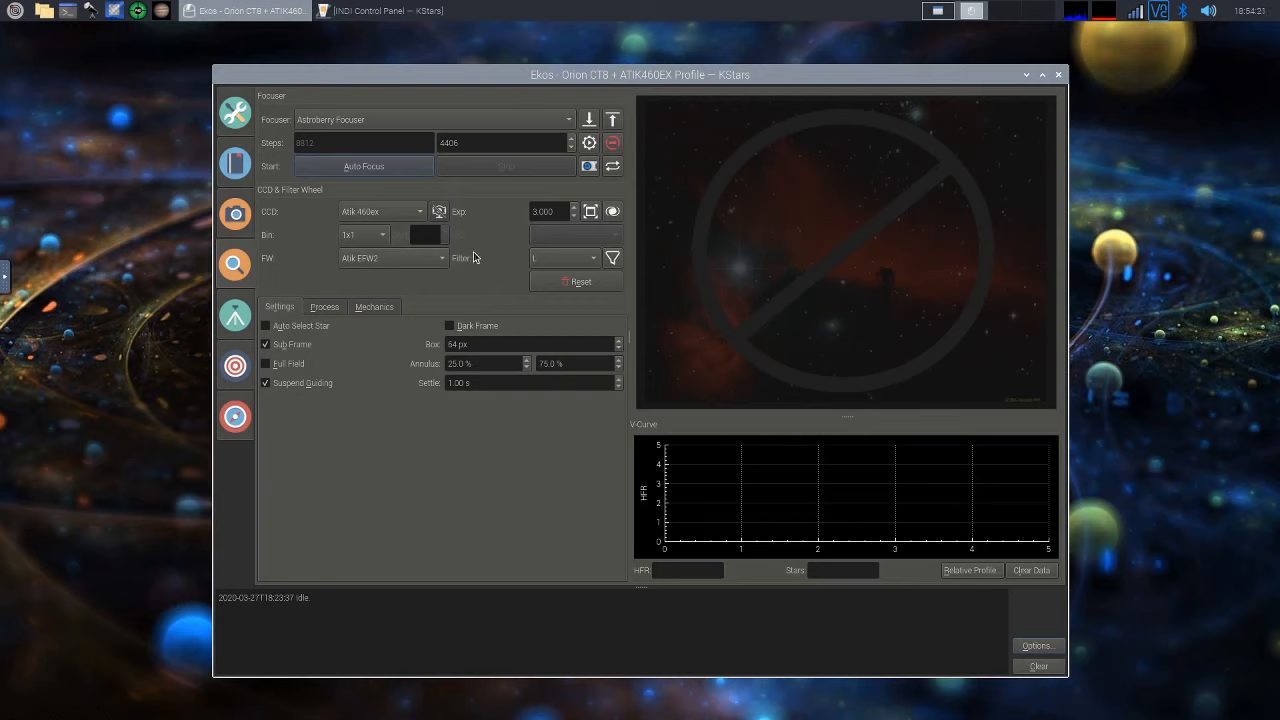
click(589, 168)
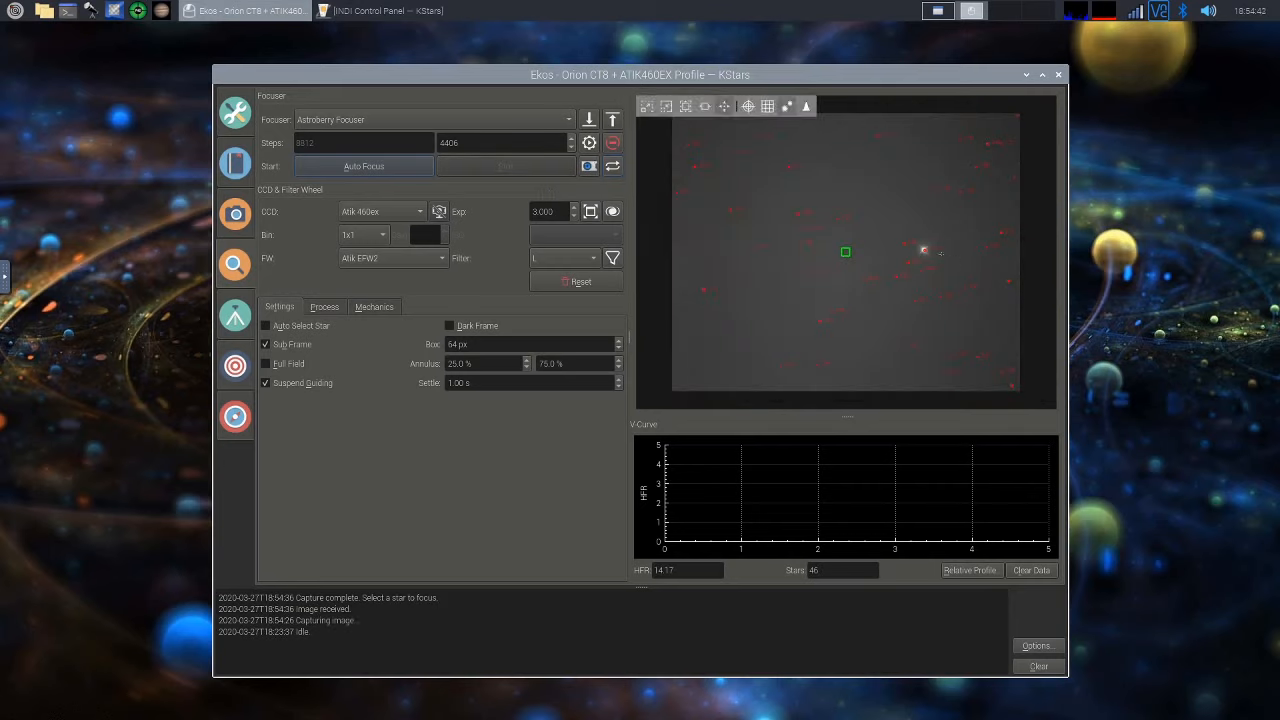
mouse_move(919, 244)
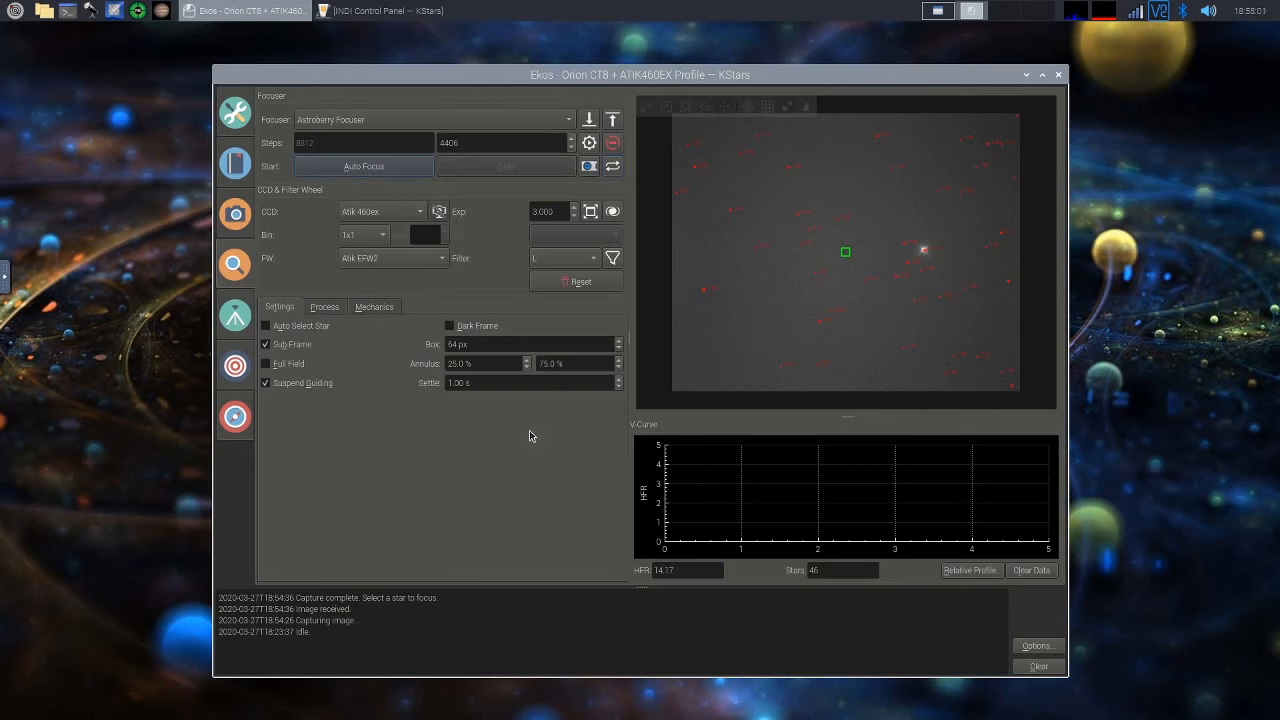
click(895, 277)
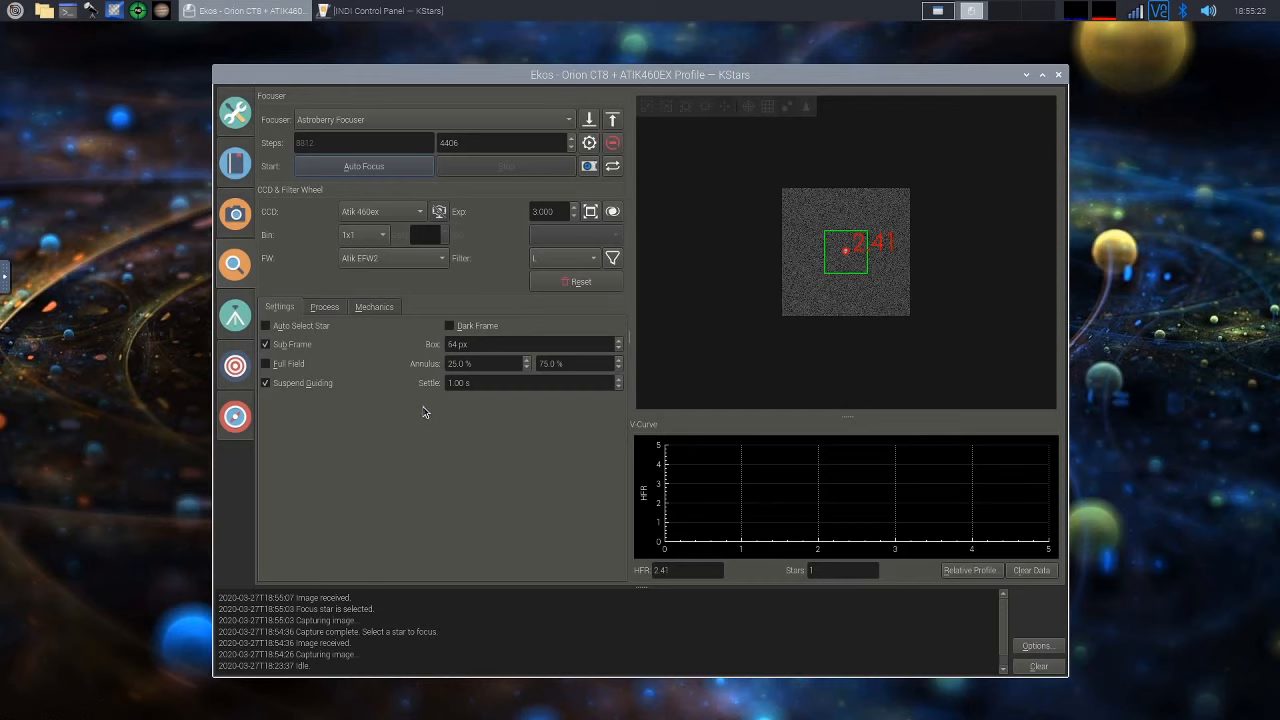
Enlarge the view of the selected focus star and move the focuser inward by 20 steps
click(306, 330)
mouse_move(846, 250)
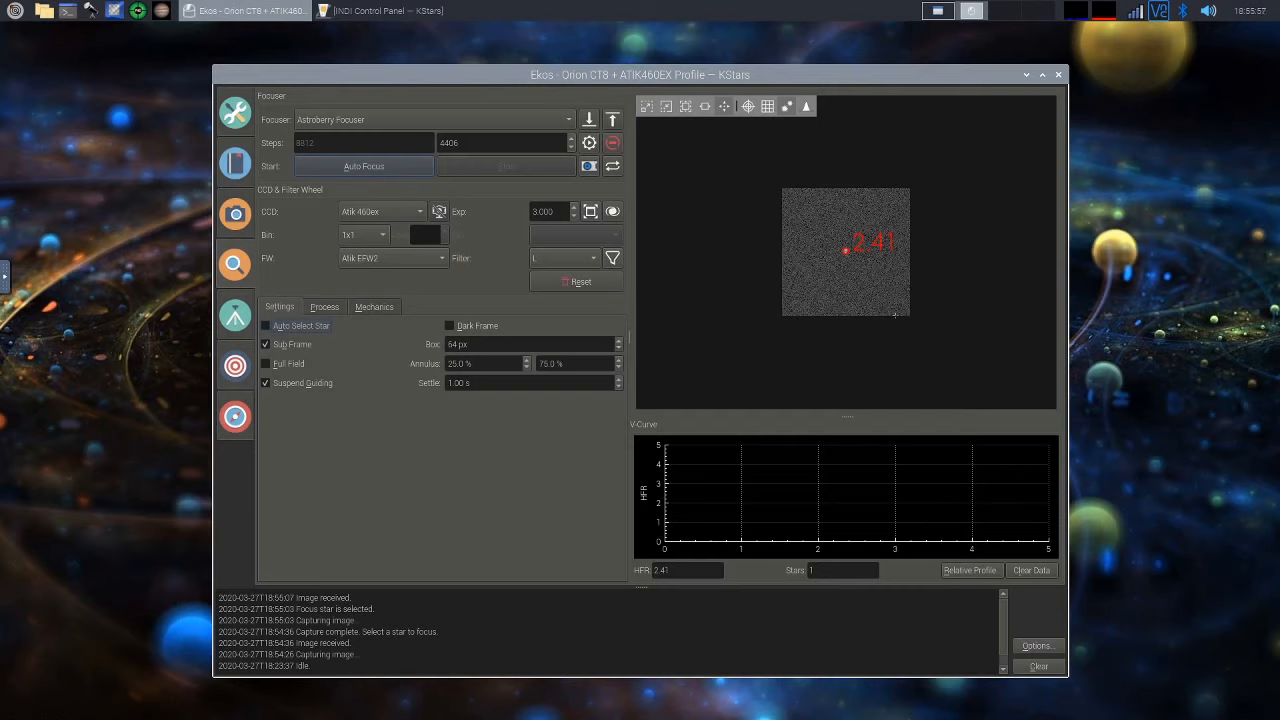
click(649, 112)
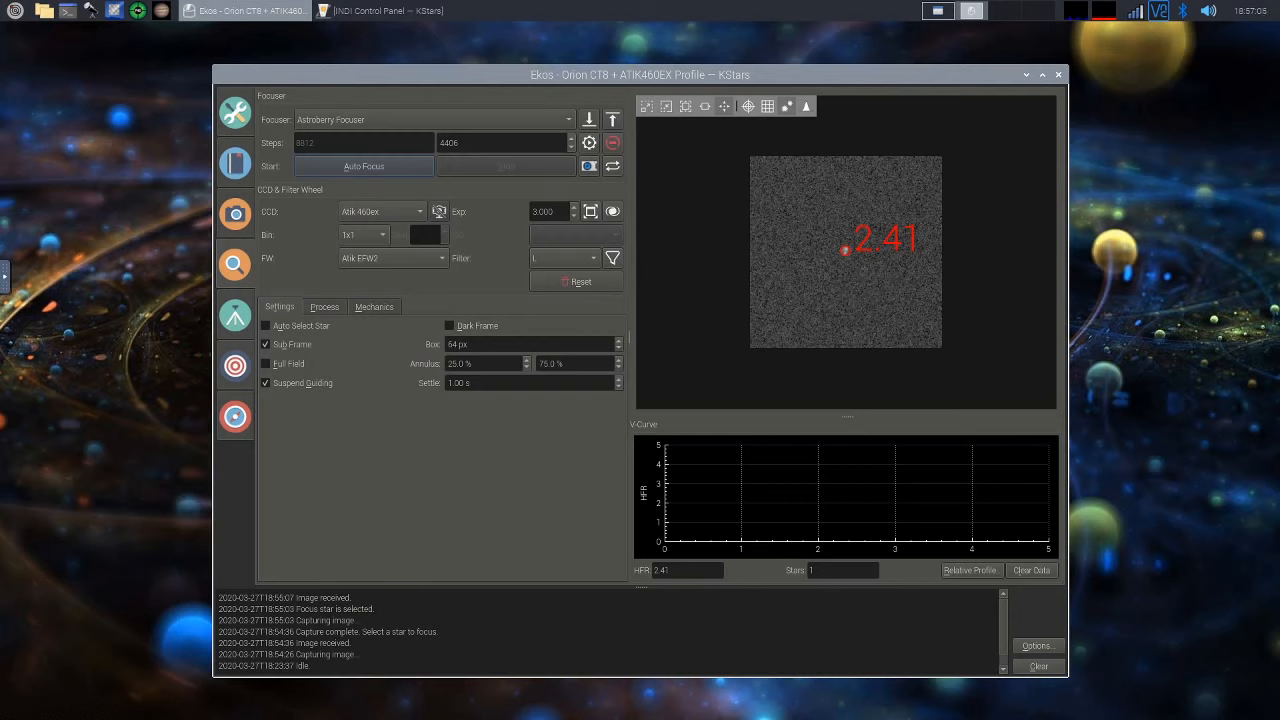
mouse_move(840, 252)
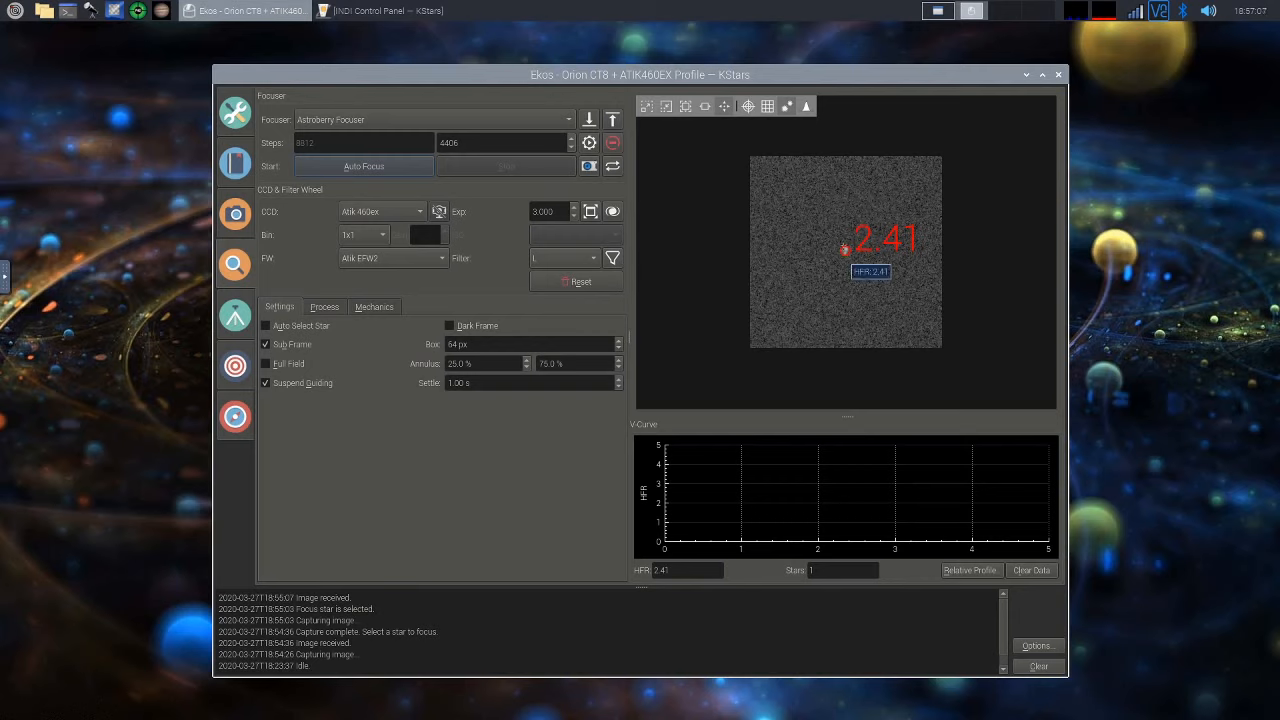
click(590, 121)
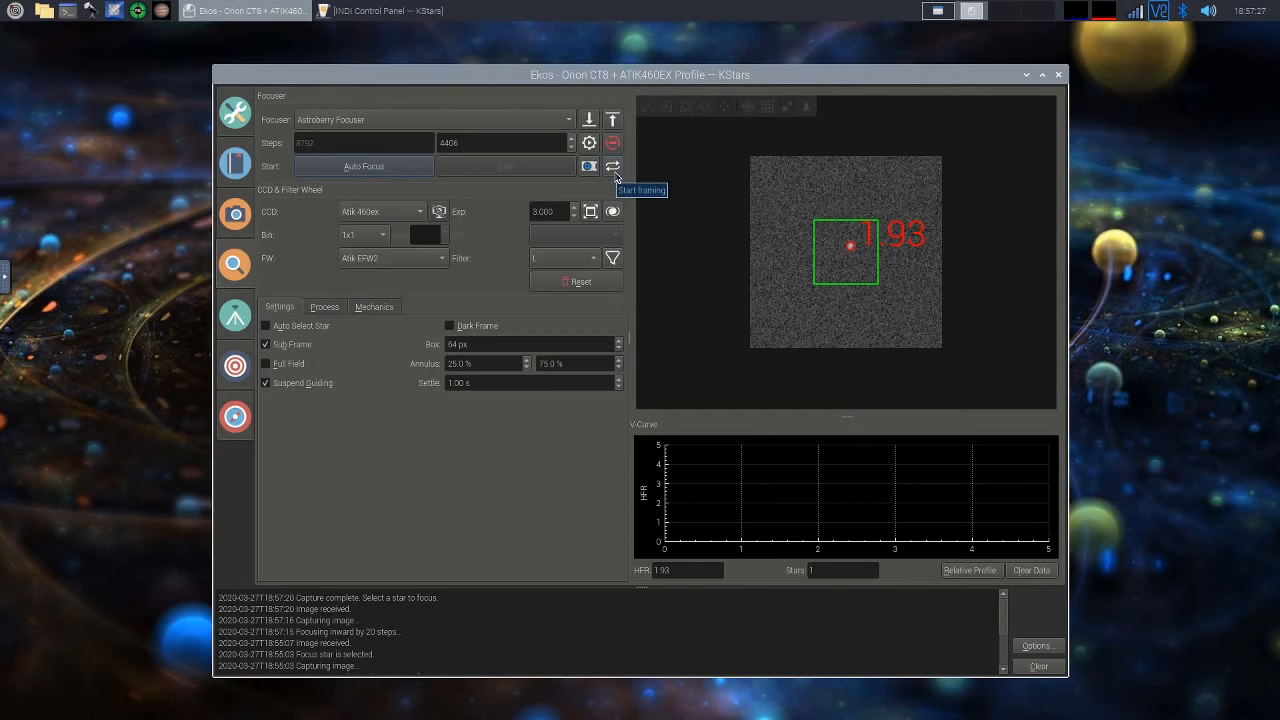
Start continuous framing of the focus star, move the focuser inward by another 20 steps, and stop framing
click(613, 168)
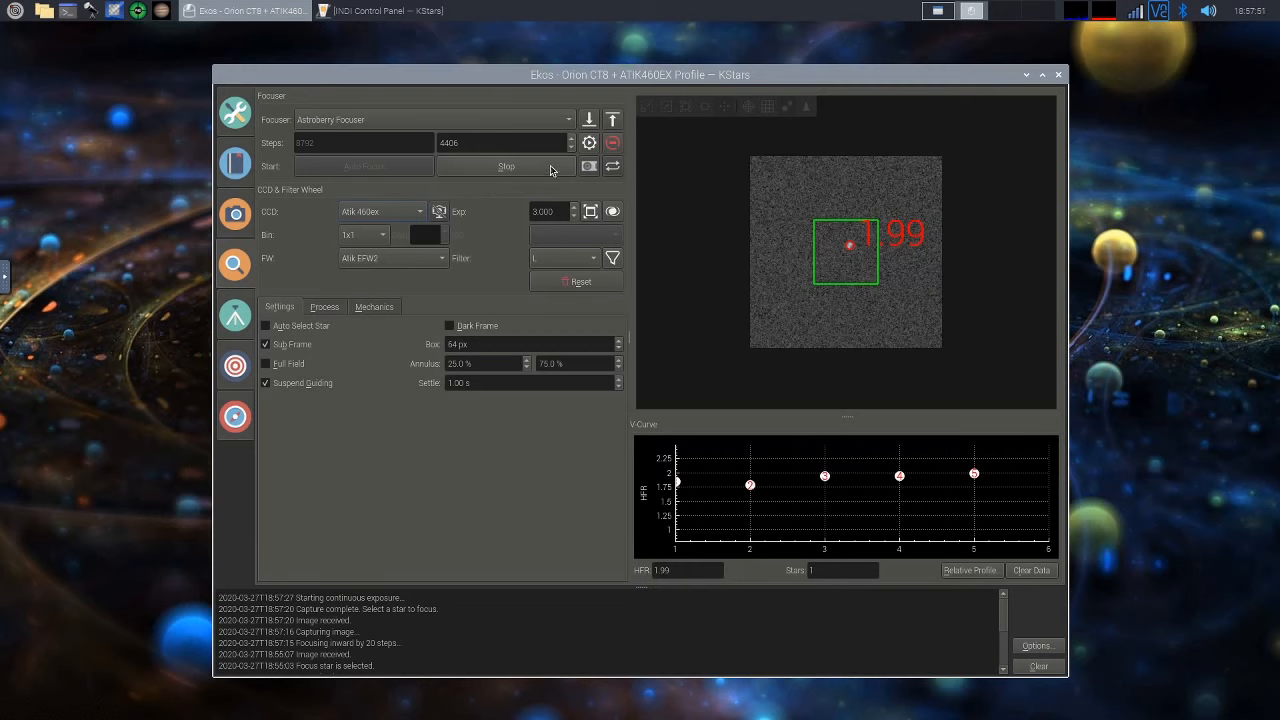
click(589, 121)
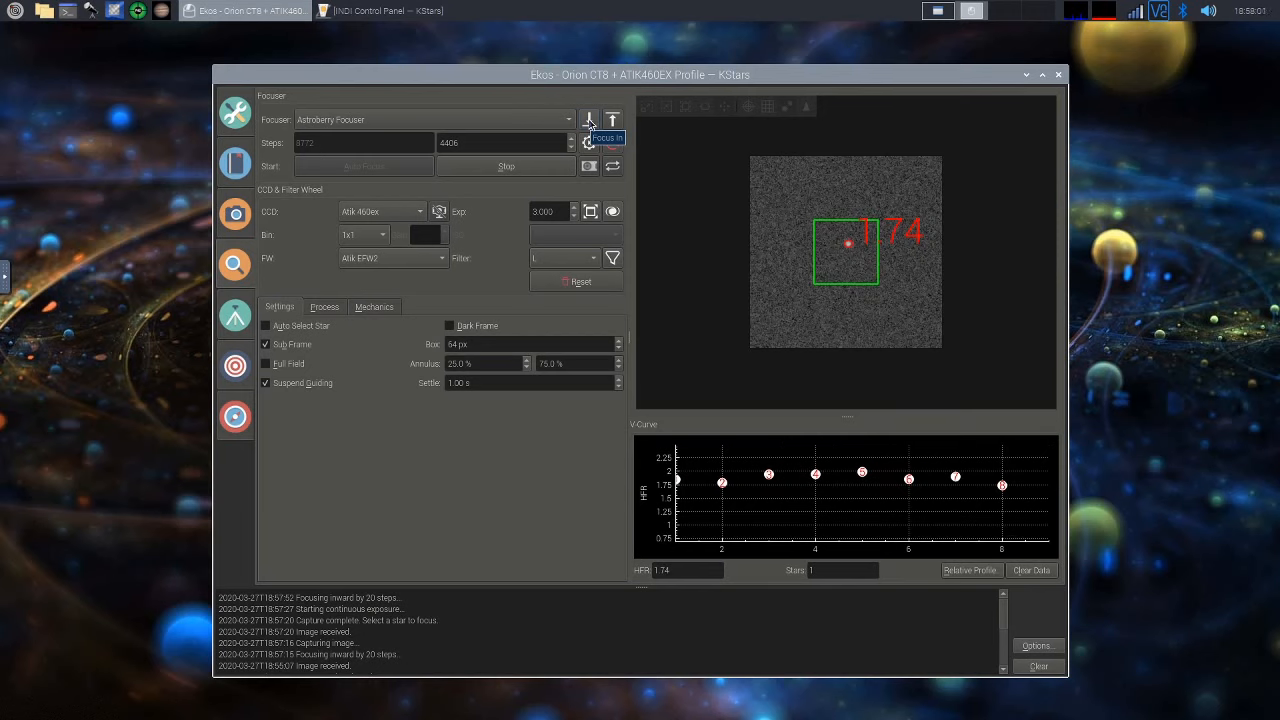
click(521, 166)
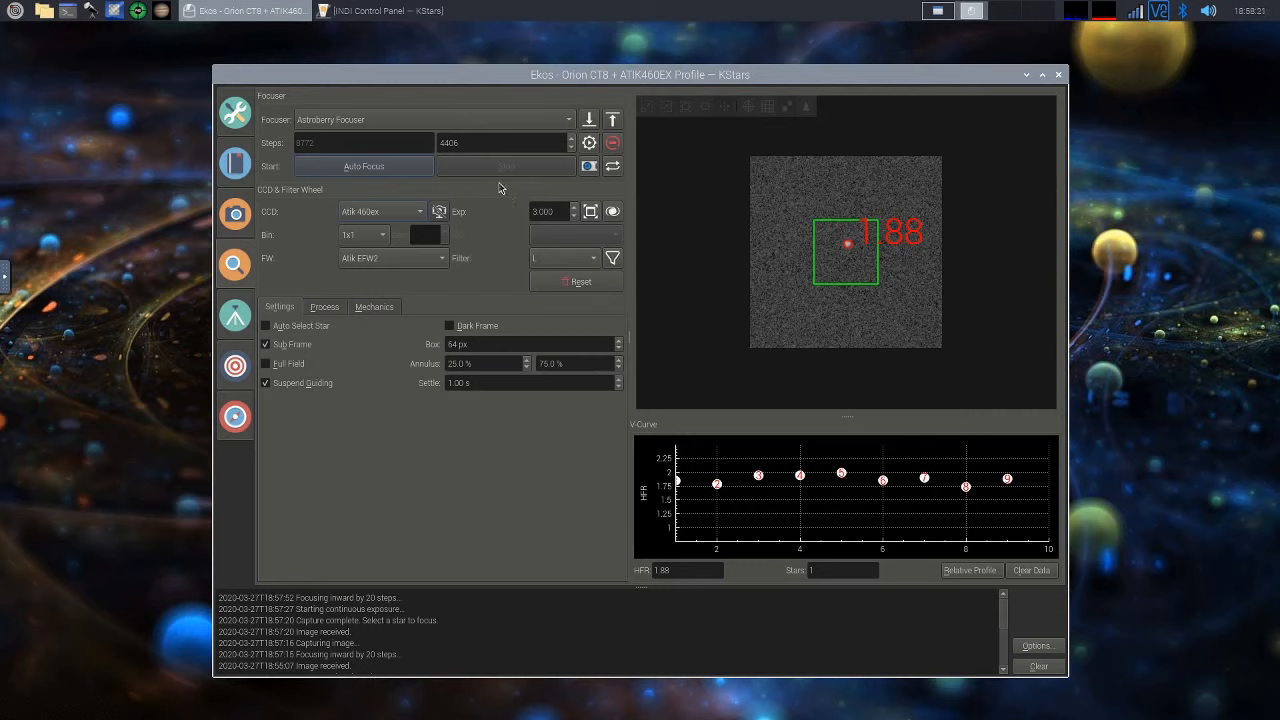
Examine the autofocus process and mechanics options, including the detection methods, focus algorithms, tolerance and step sizes
click(325, 307)
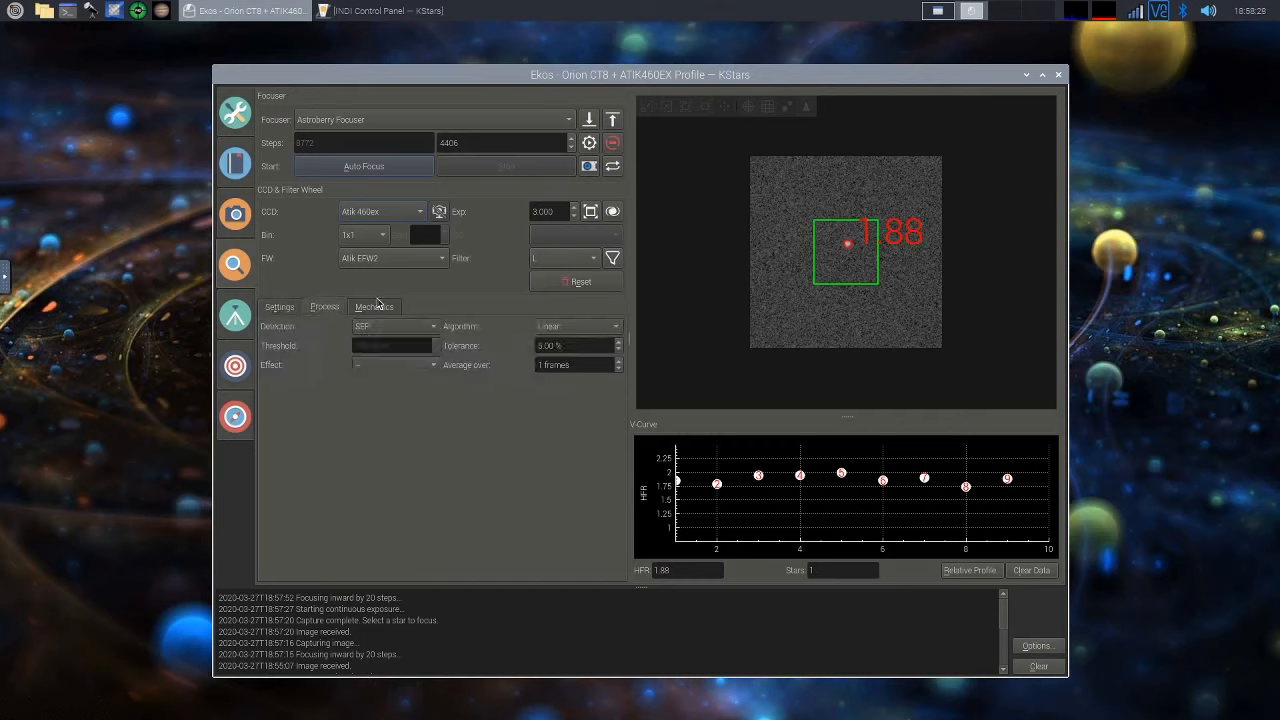
click(363, 307)
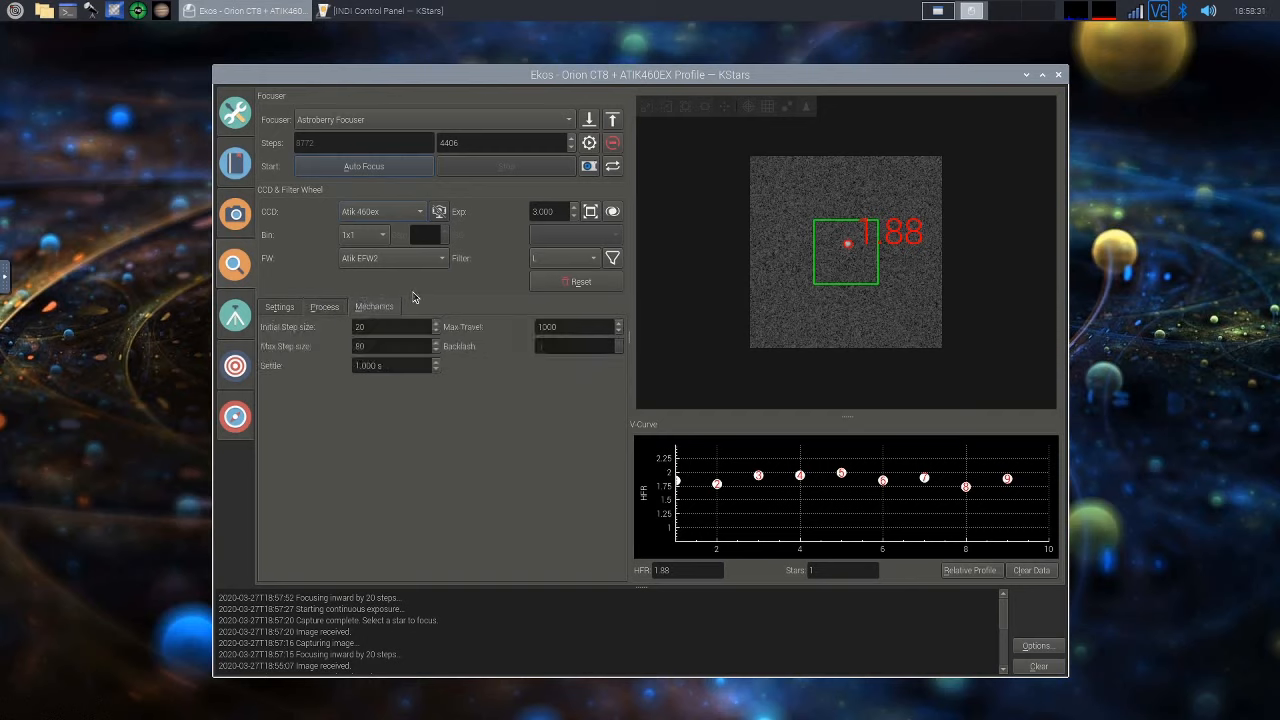
click(281, 309)
click(375, 309)
click(377, 347)
click(333, 311)
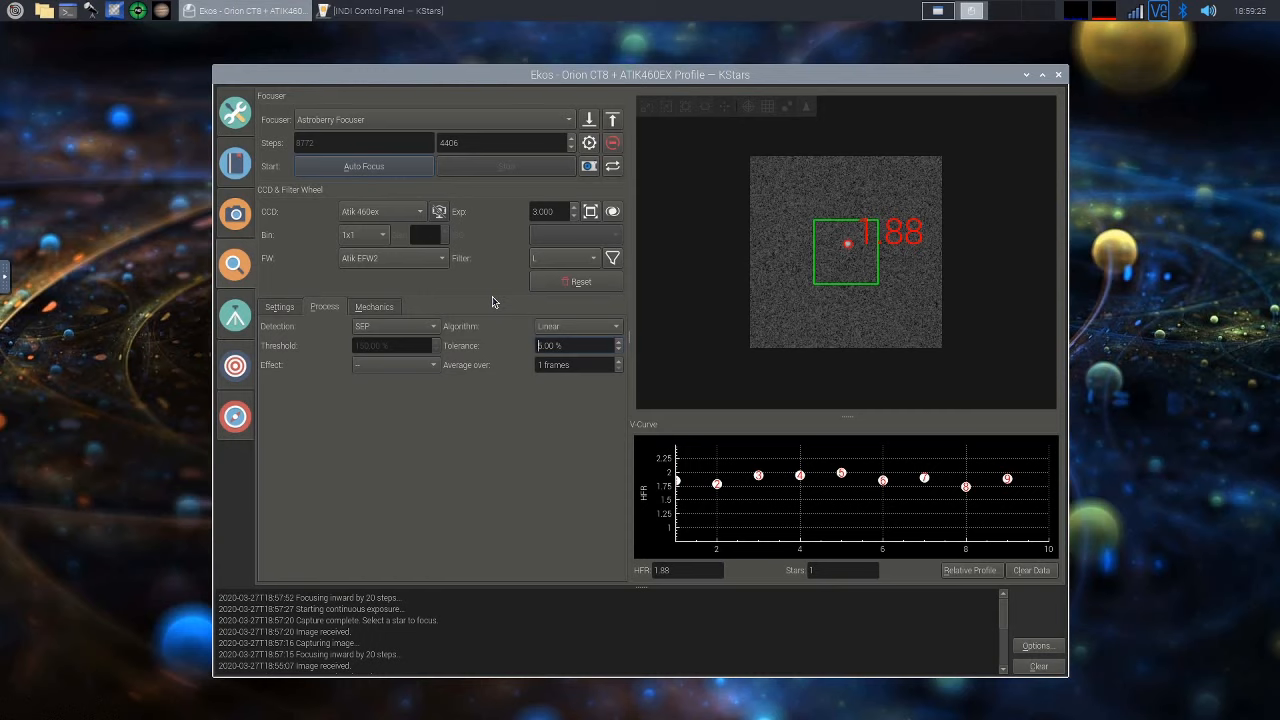
click(390, 306)
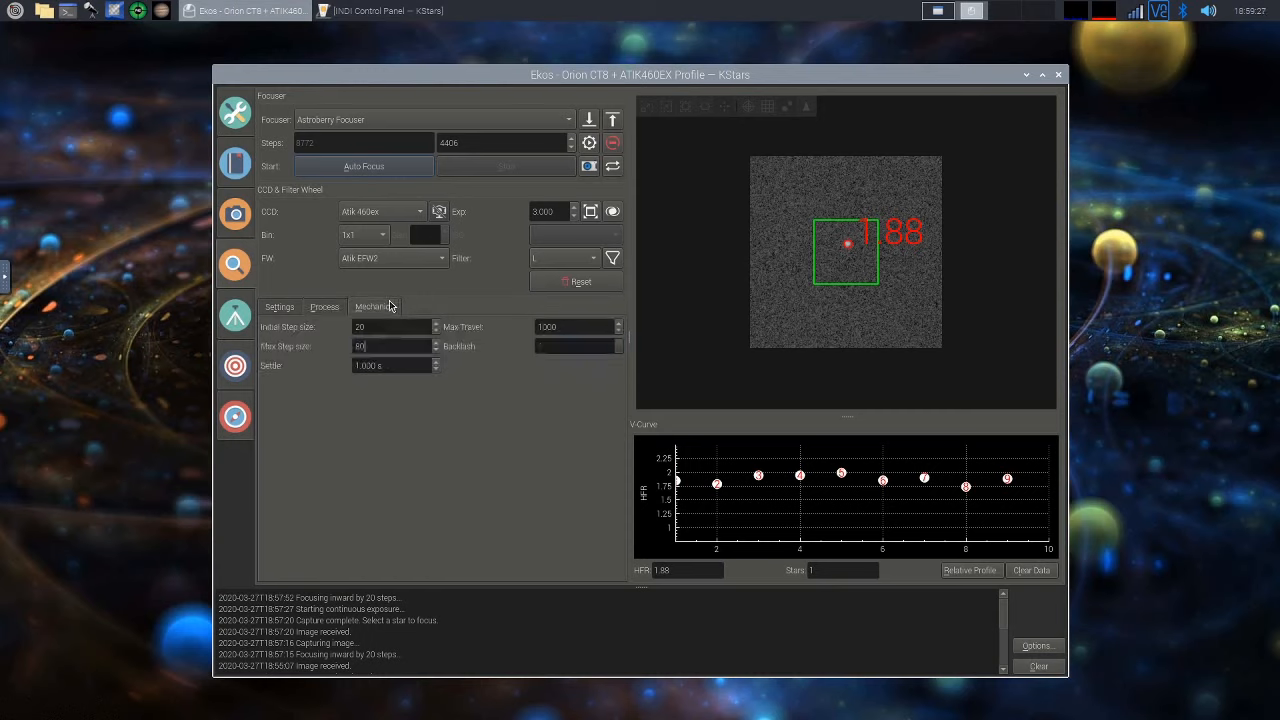
click(330, 309)
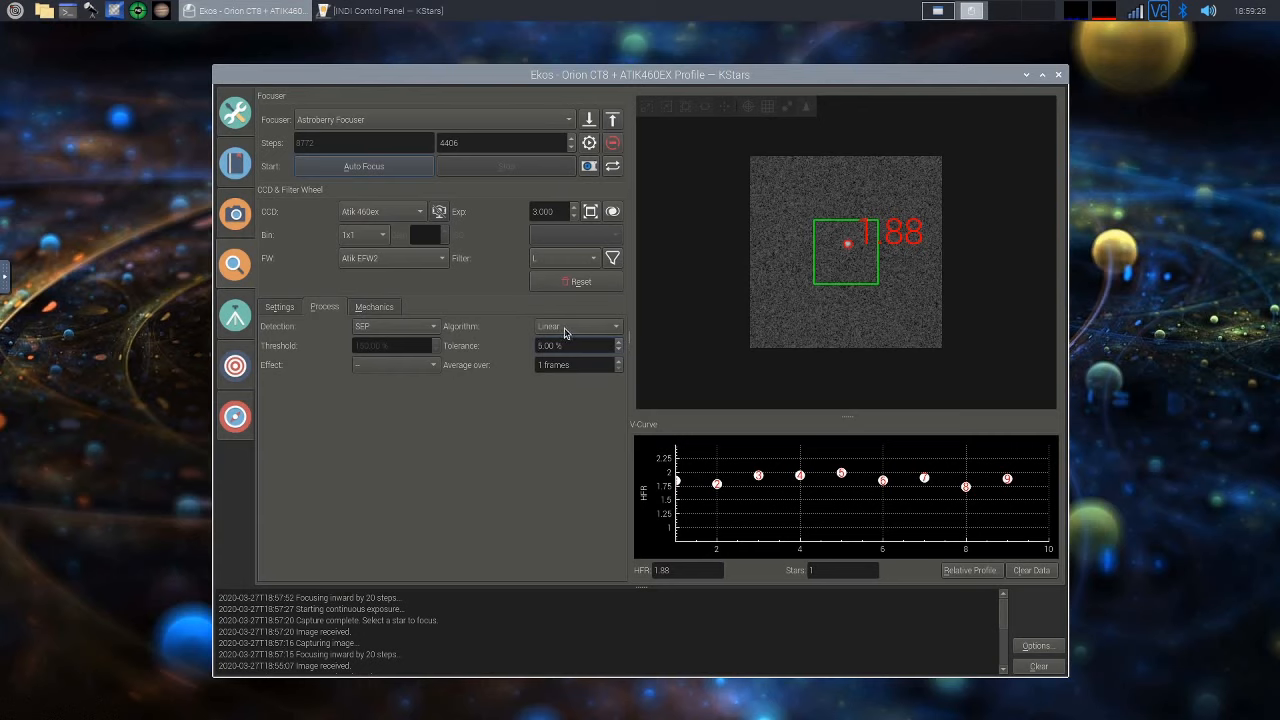
click(370, 308)
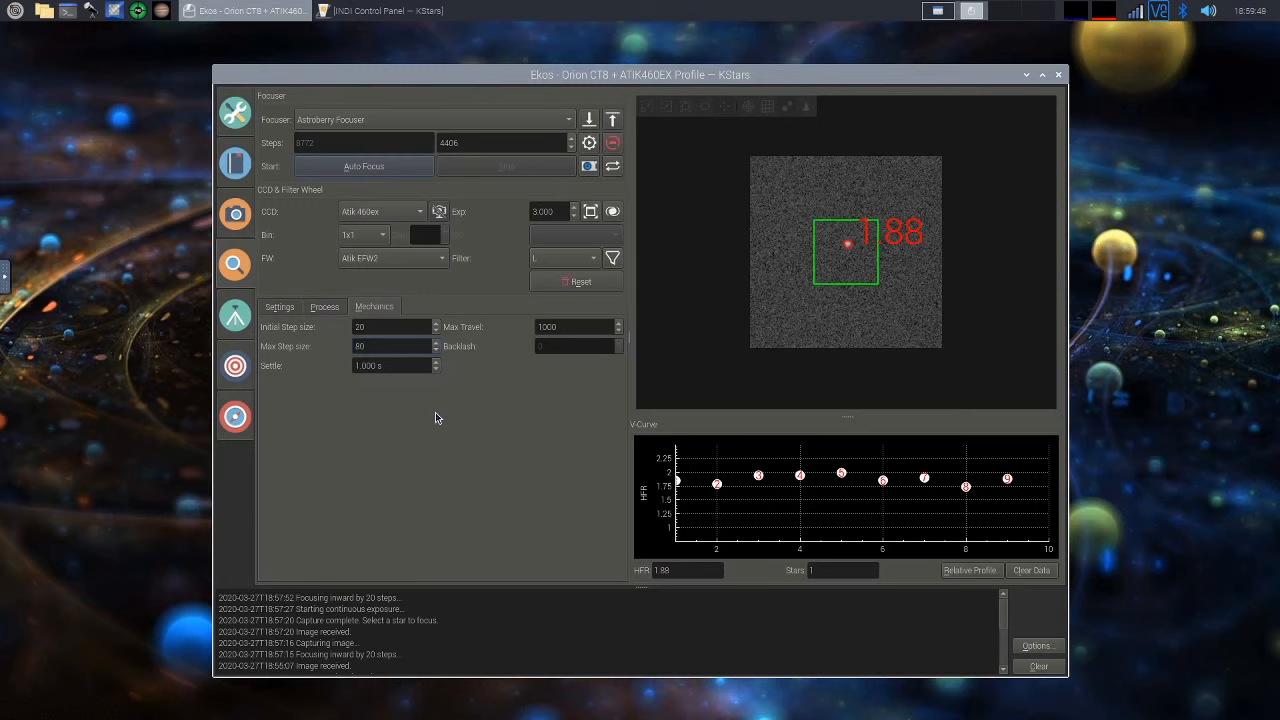
click(324, 307)
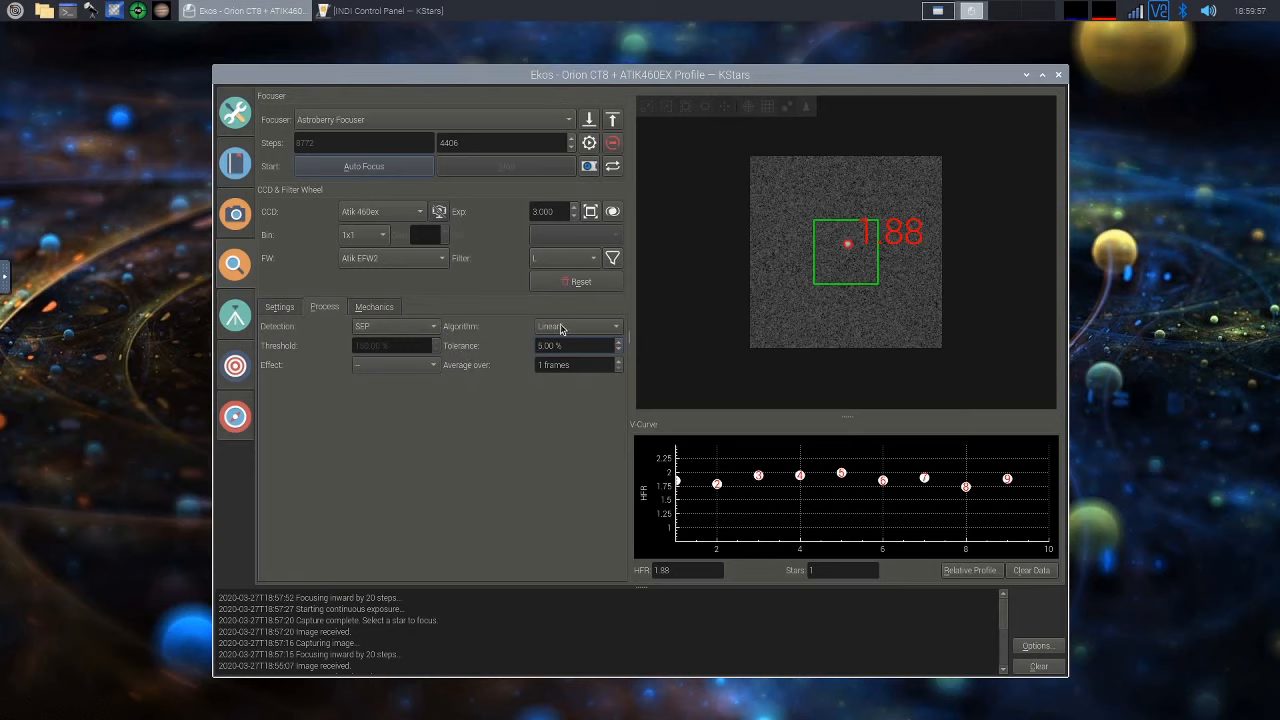
mouse_move(560, 328)
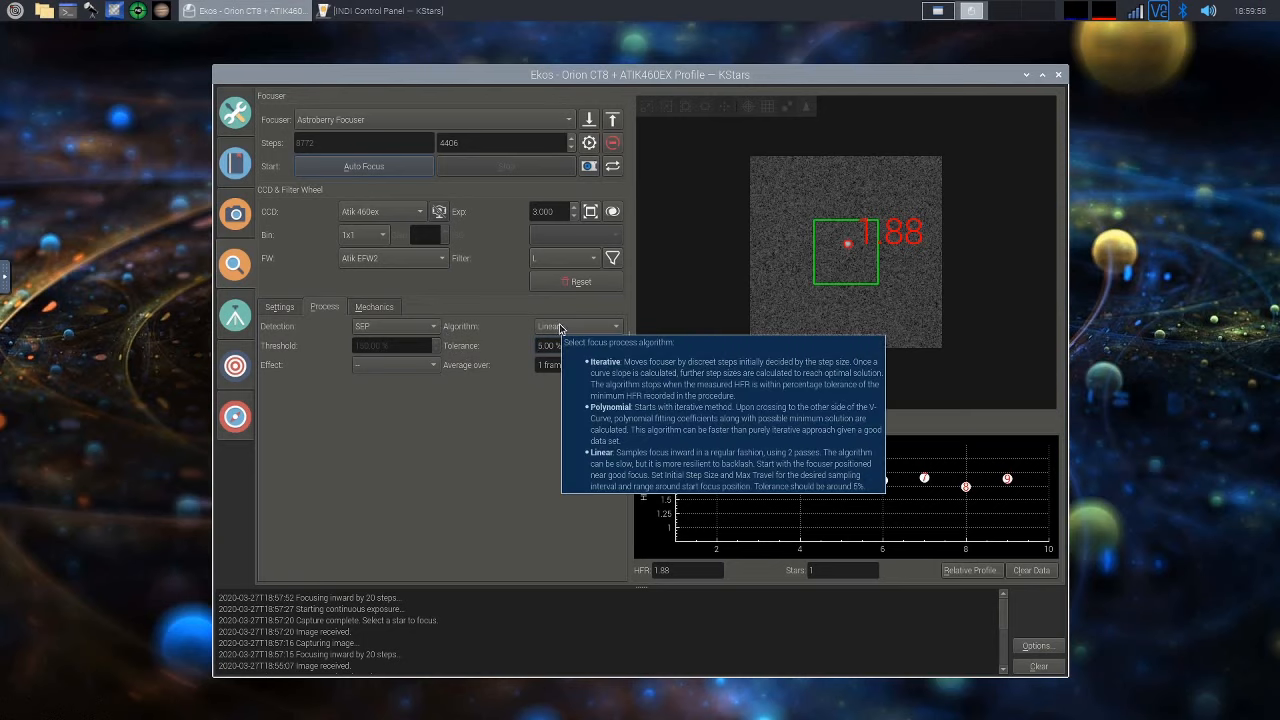
click(407, 330)
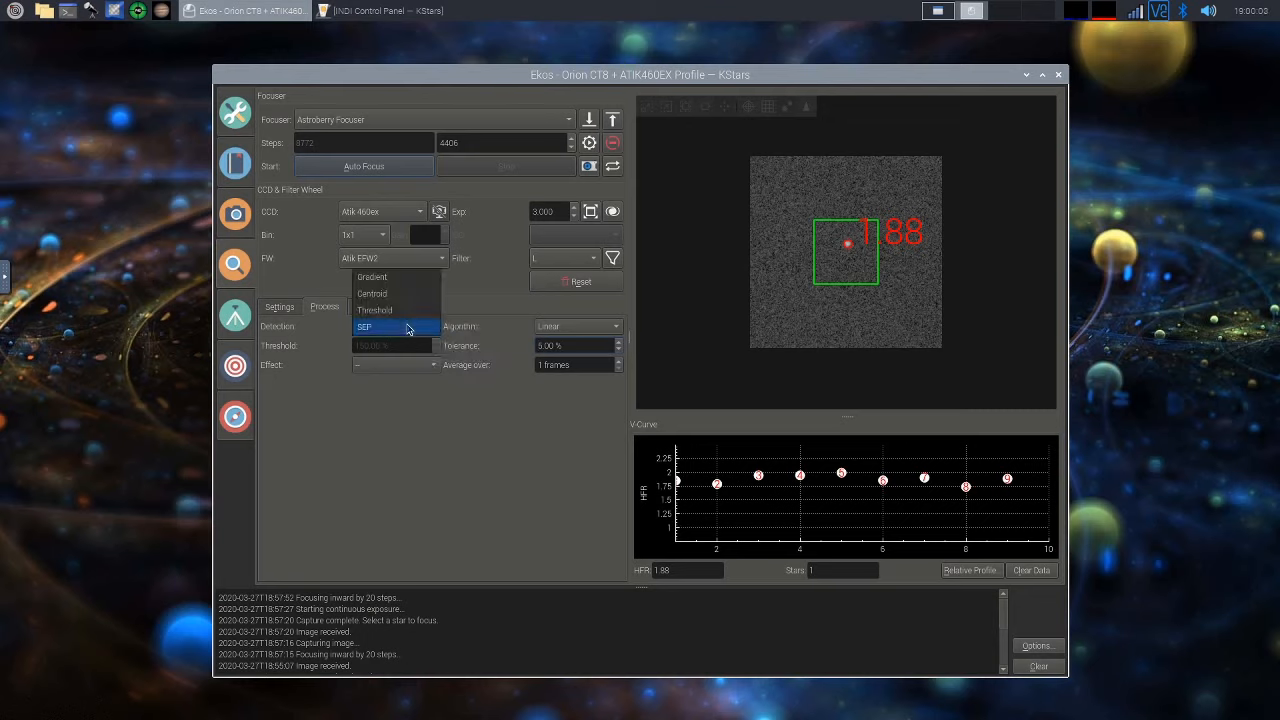
click(433, 422)
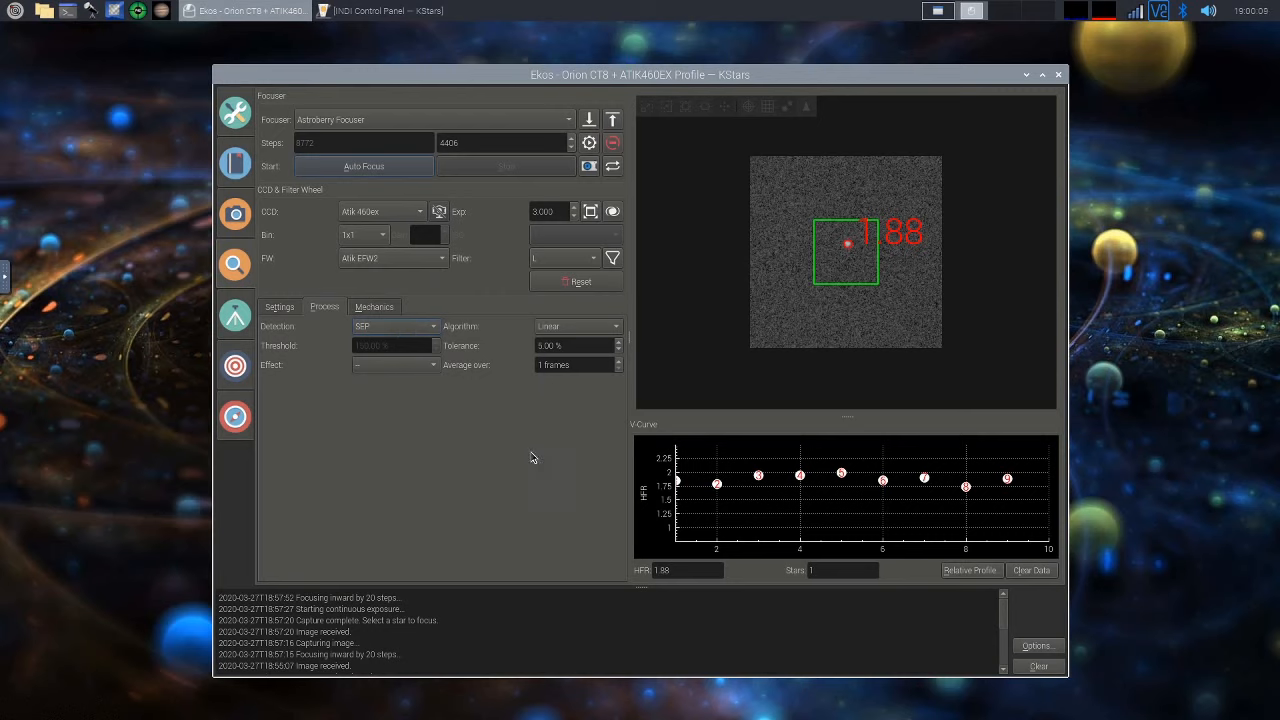
Clear the V-curve data and start the autofocus process on the selected star
click(1036, 570)
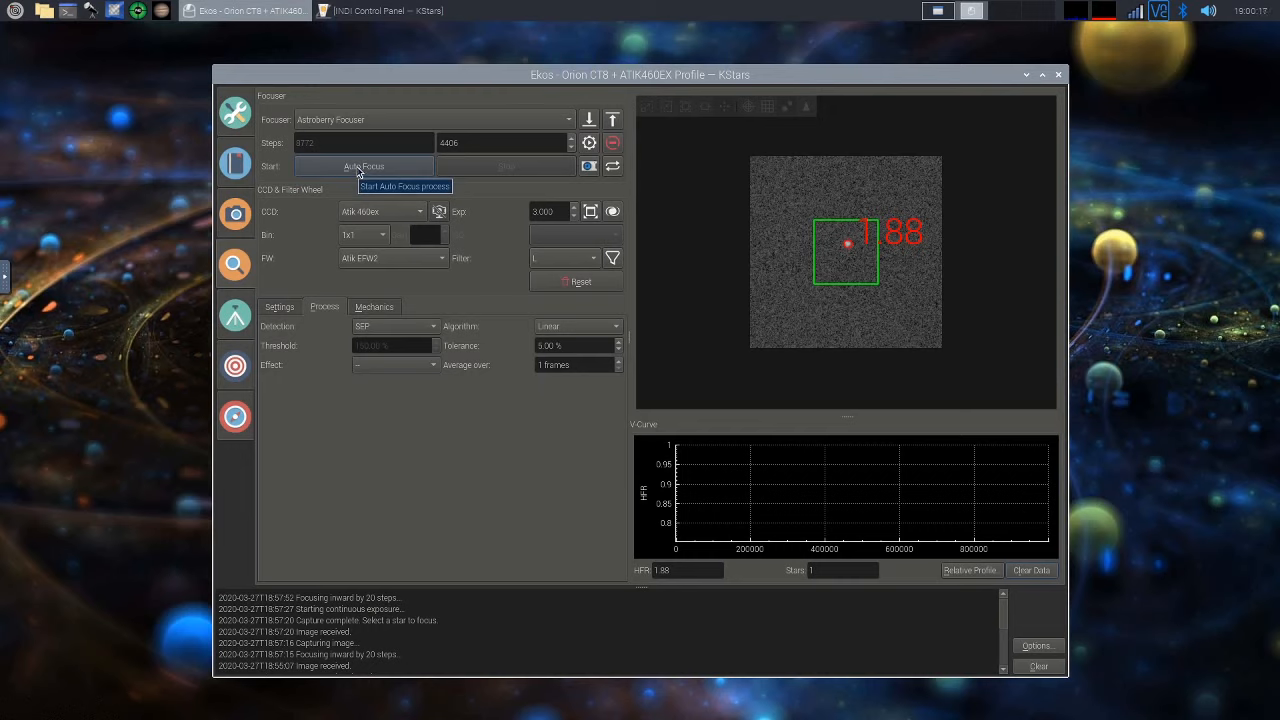
mouse_move(850, 245)
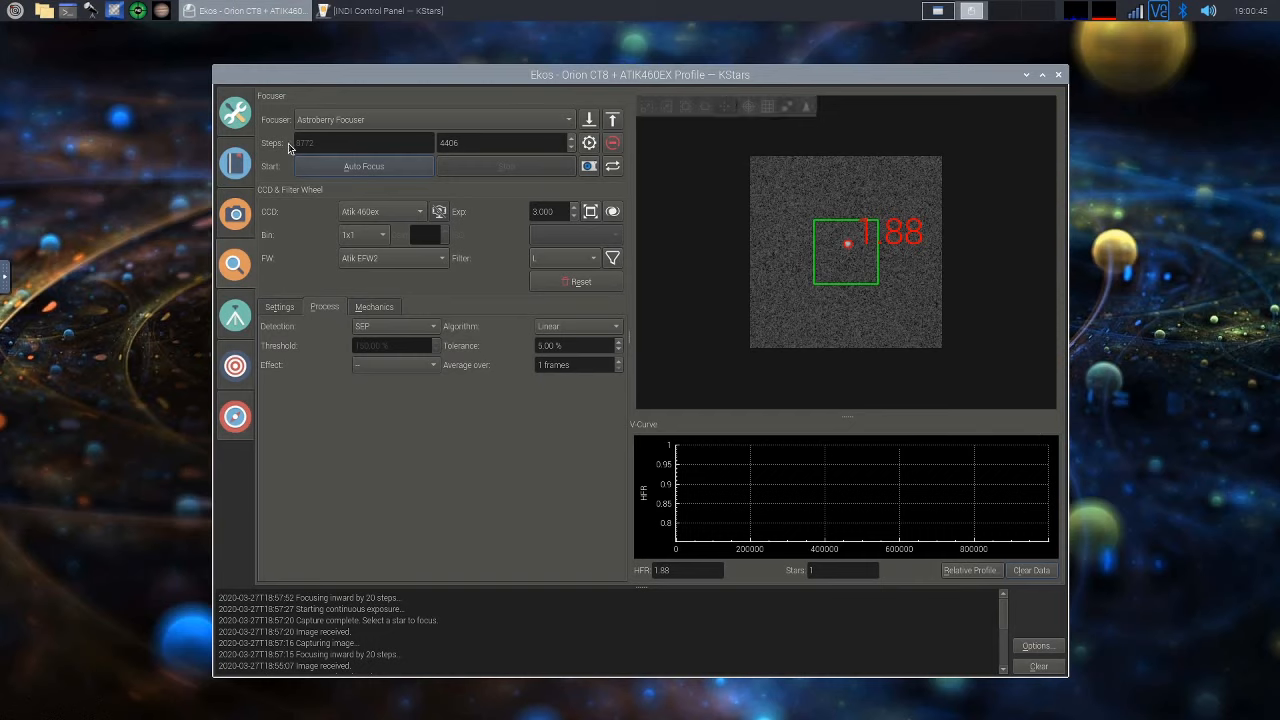
click(358, 167)
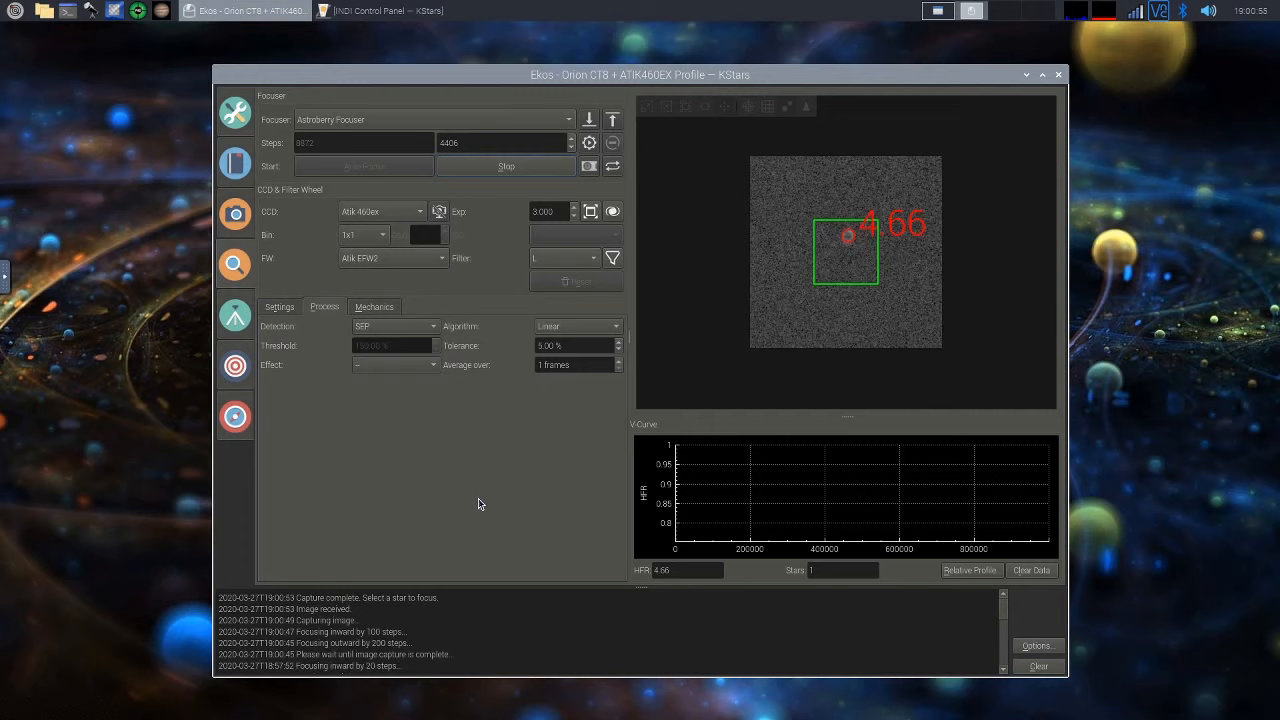
Check the mechanics, process and general focus settings while the autofocus process is running
click(376, 308)
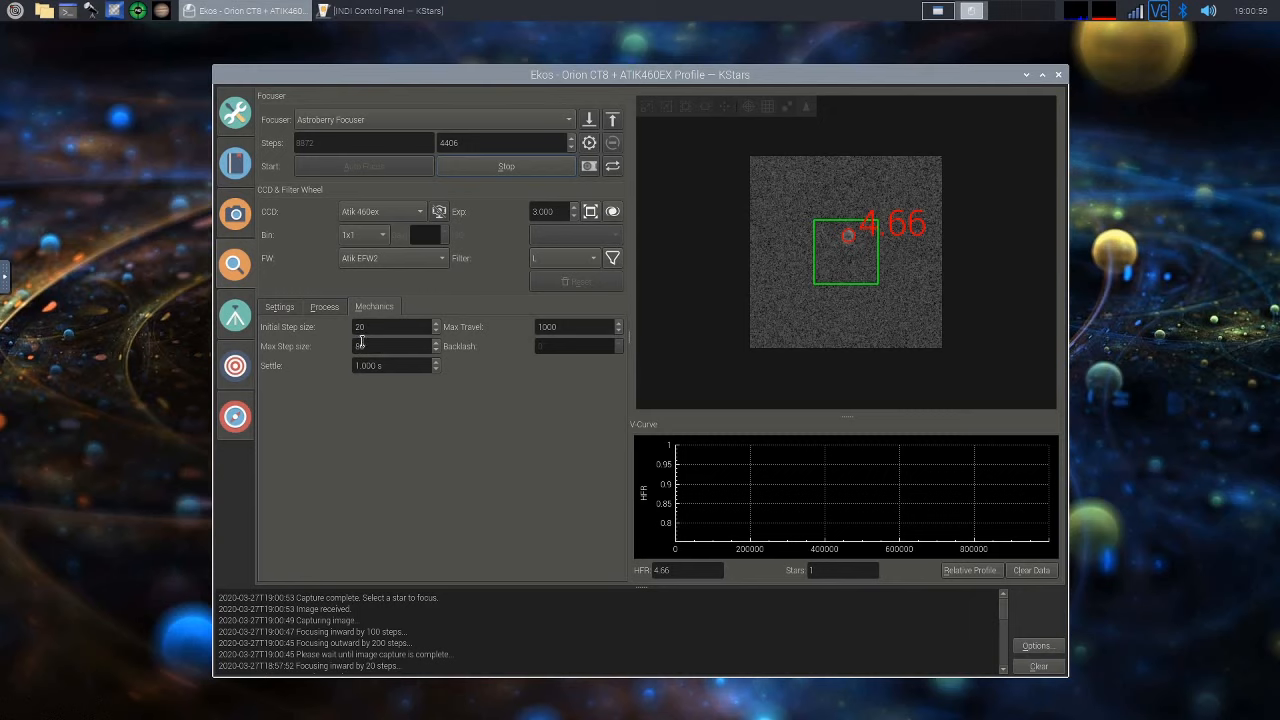
click(334, 312)
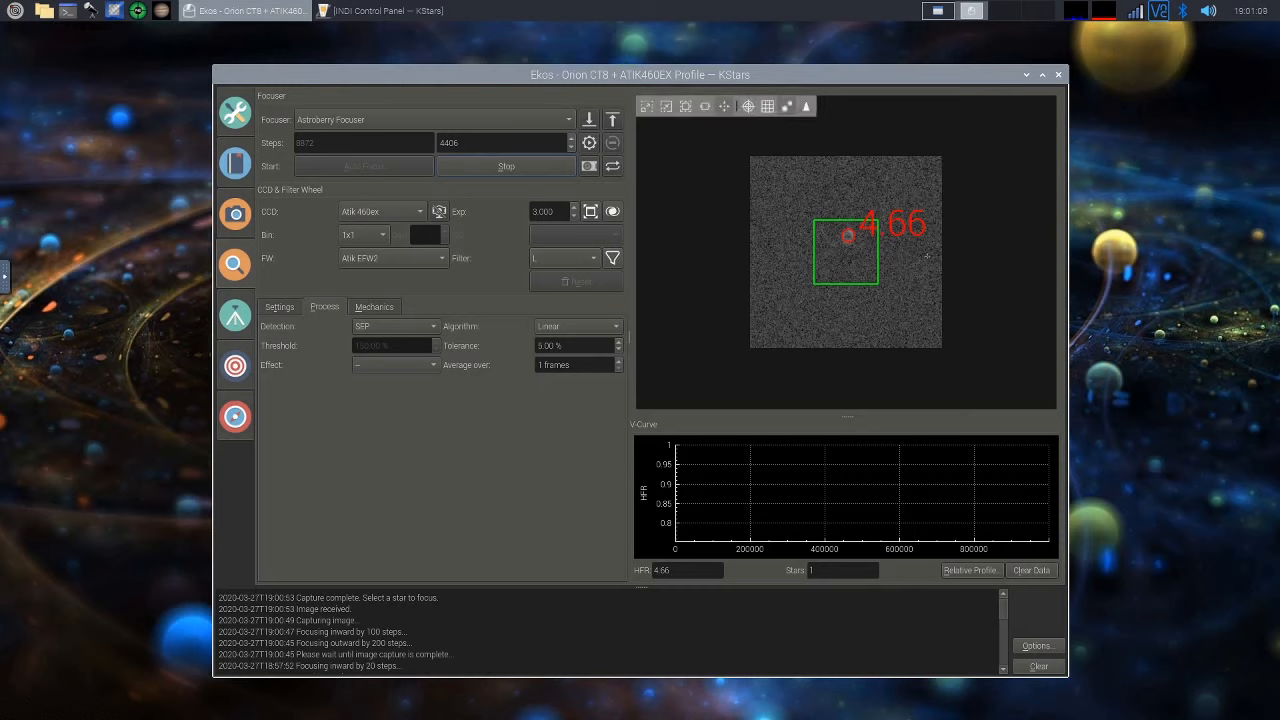
click(286, 311)
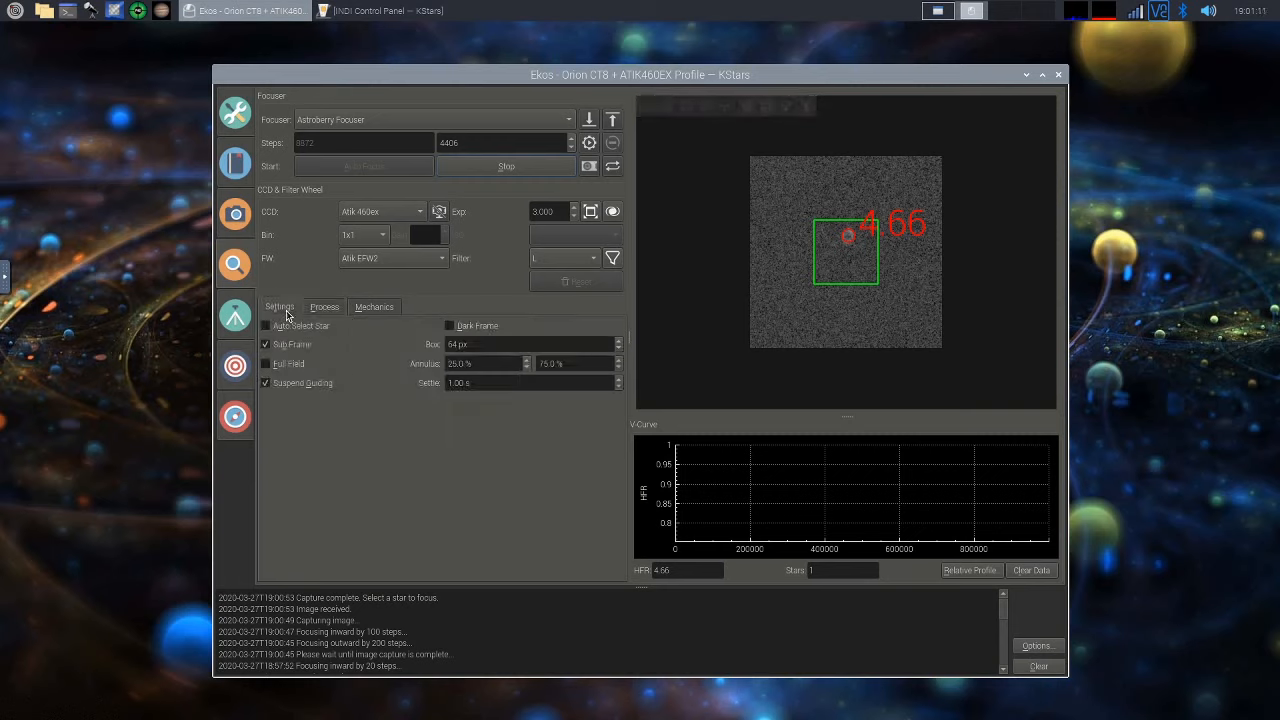
Compare the general and mechanics focus settings, including the initial step size, while the autofocus run continues
click(848, 235)
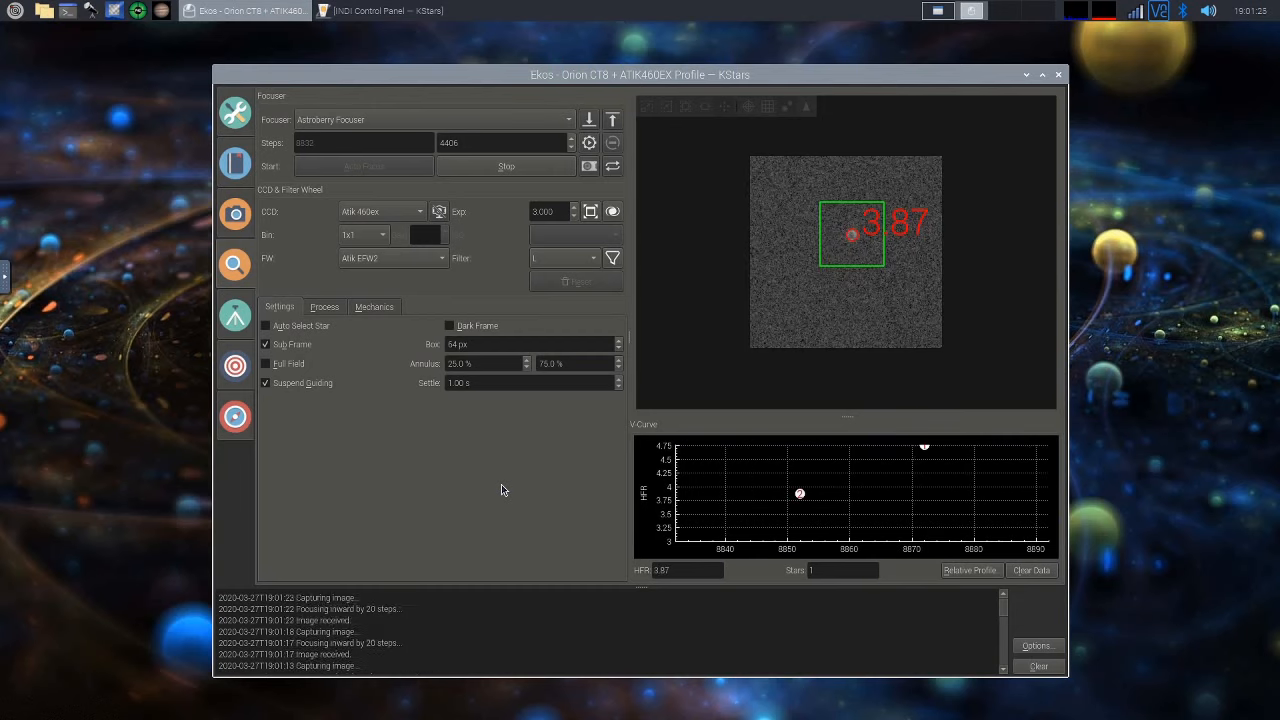
click(372, 309)
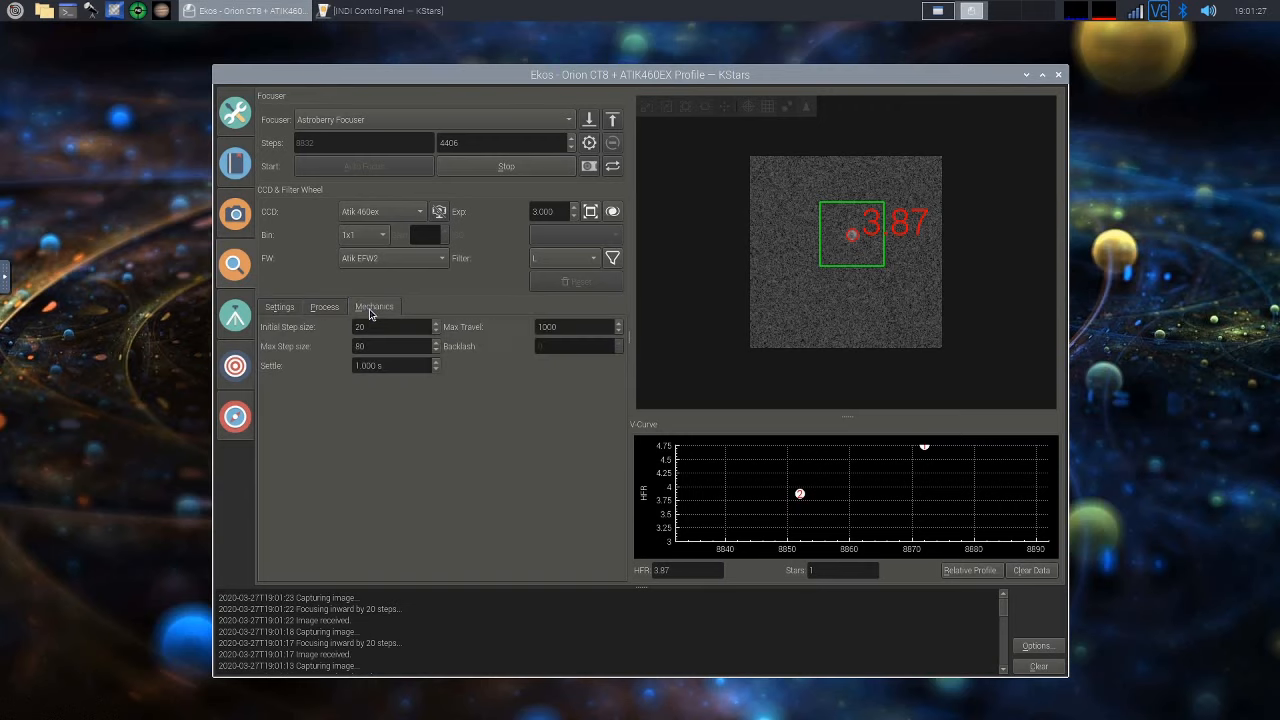
click(281, 308)
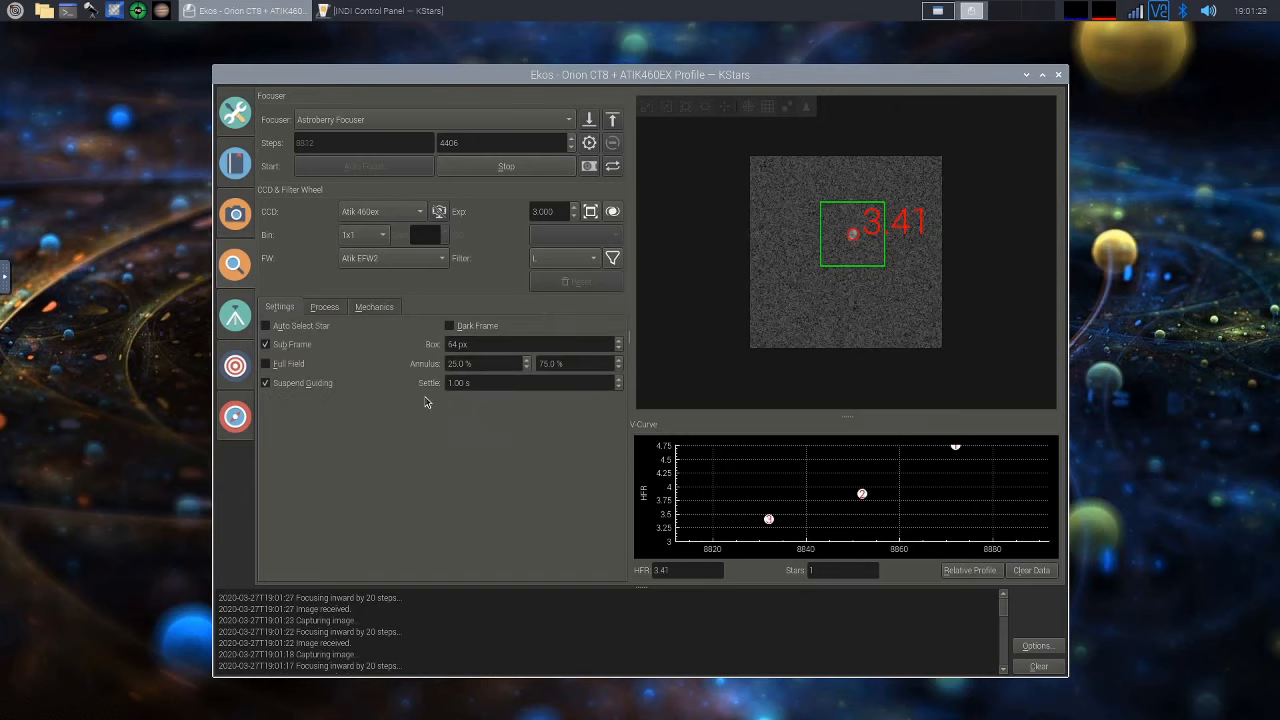
click(374, 306)
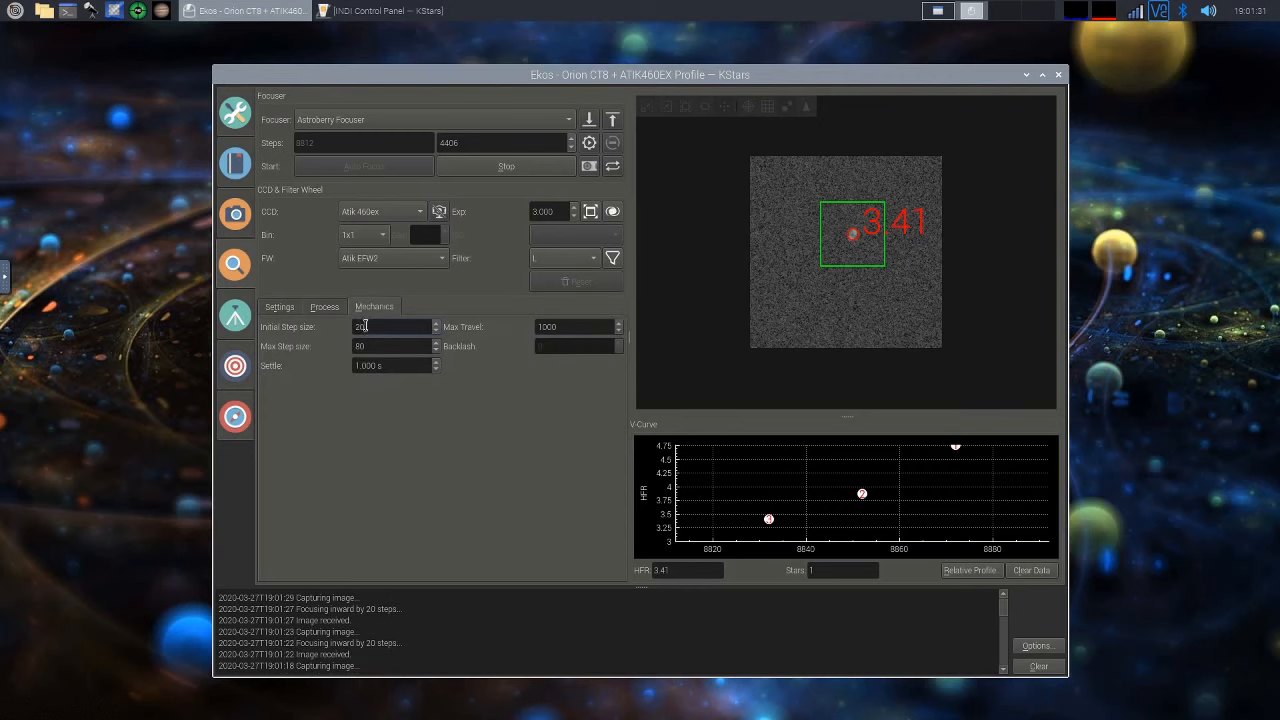
double_click(358, 327)
click(279, 307)
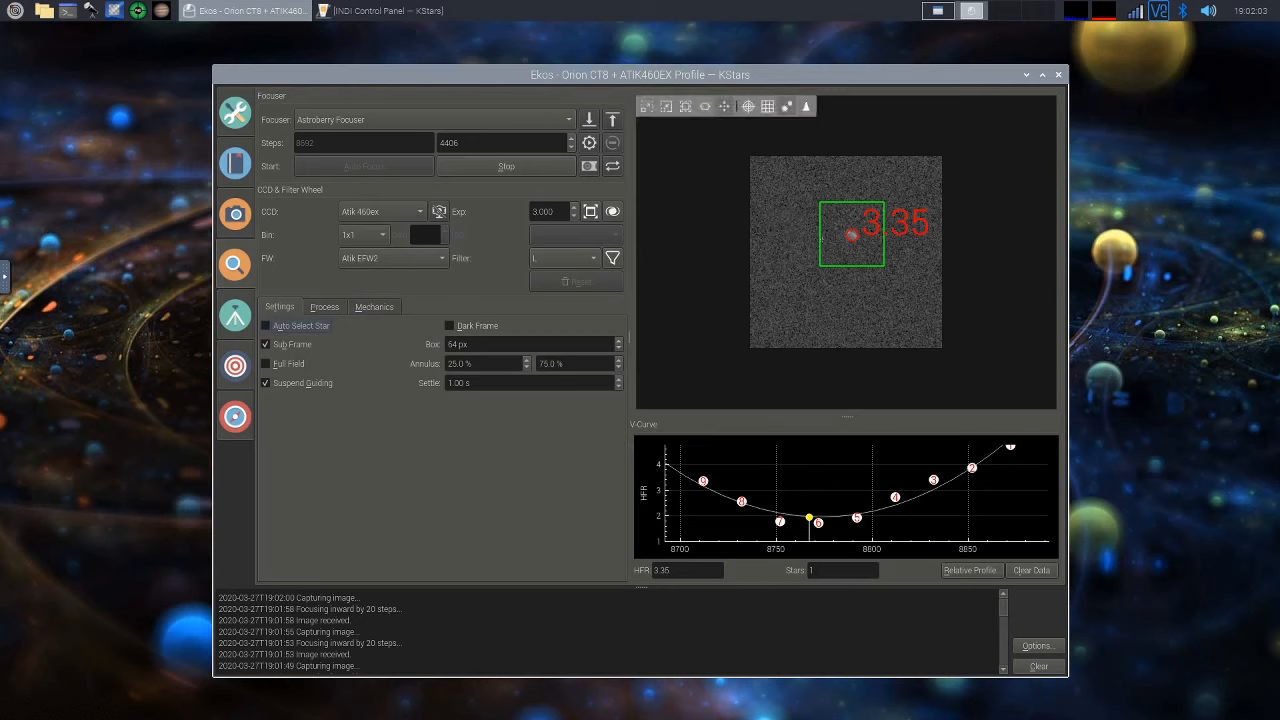
Examine the focus star's HFR, the V-curve points and the autofocus completion entries in the log
mouse_move(852, 236)
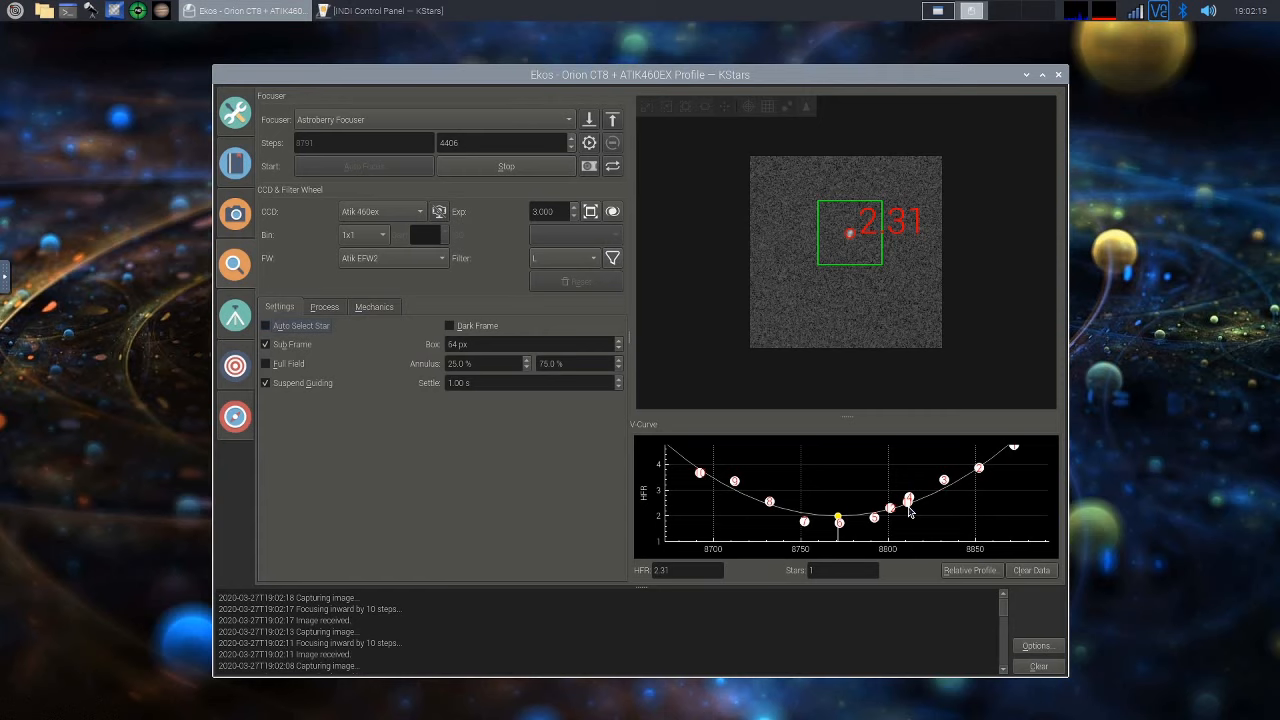
mouse_move(839, 524)
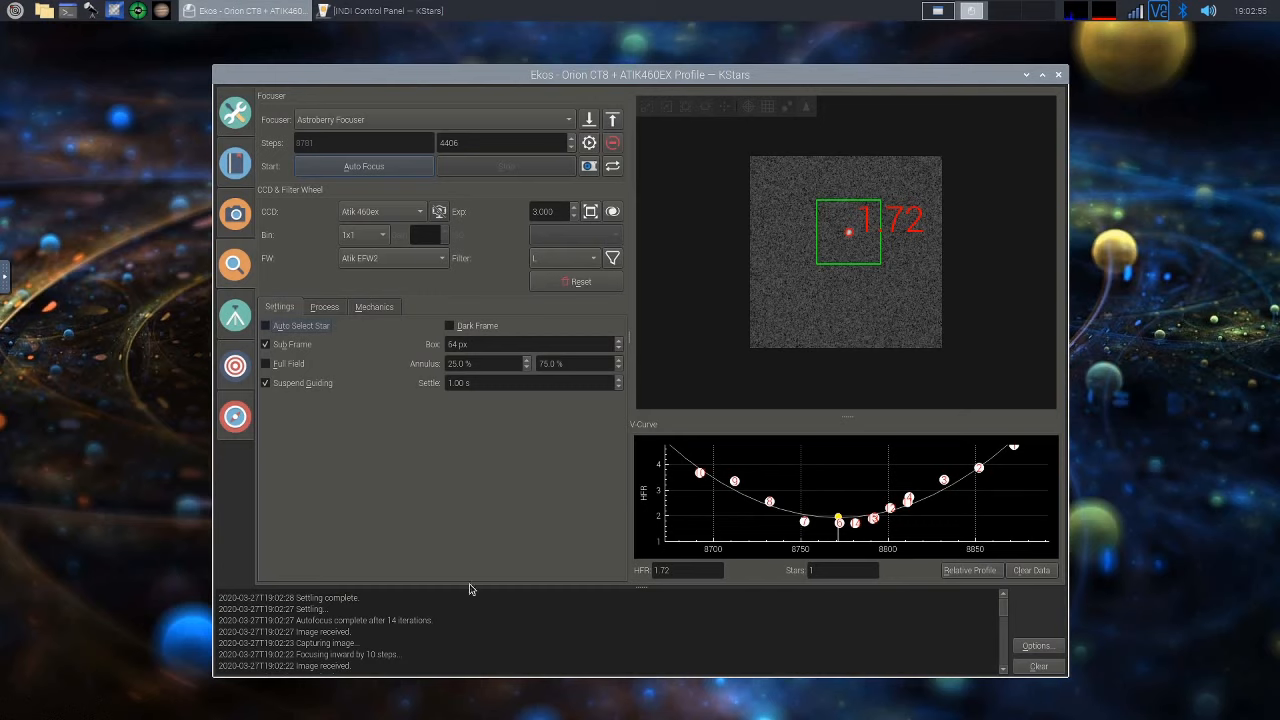
drag(374, 597, 267, 597)
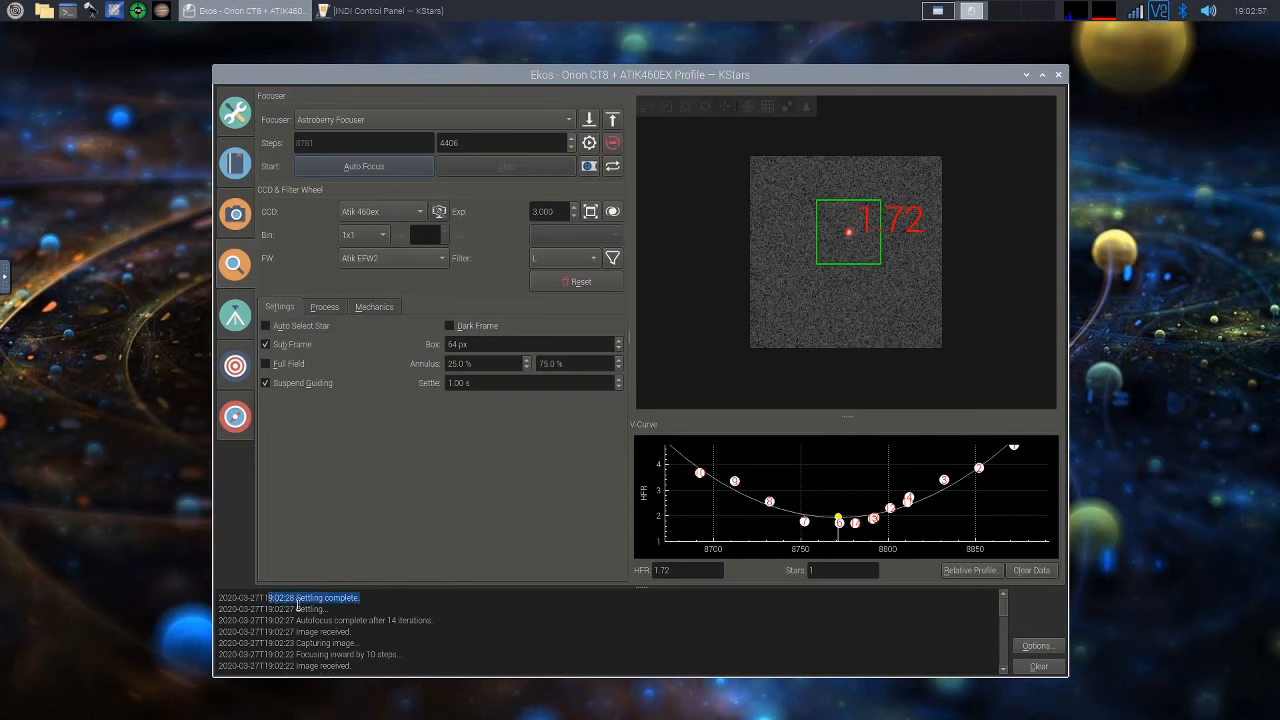
drag(439, 622, 221, 620)
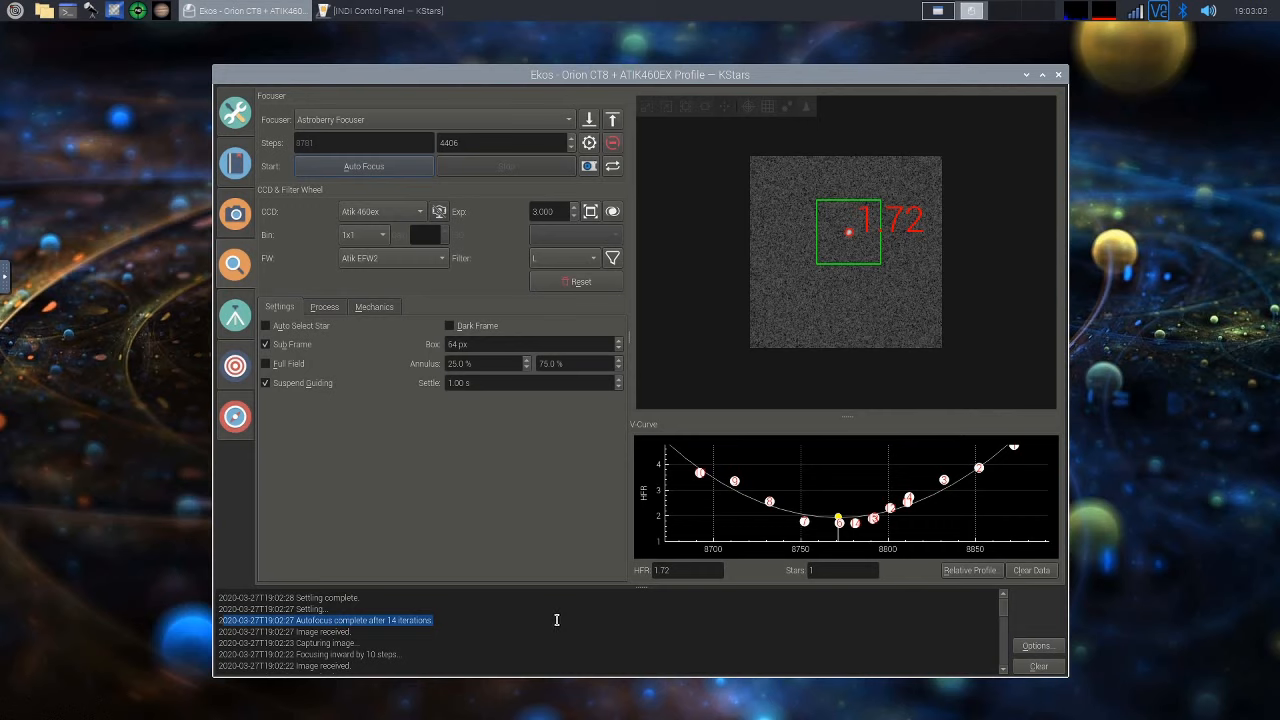
mouse_move(849, 232)
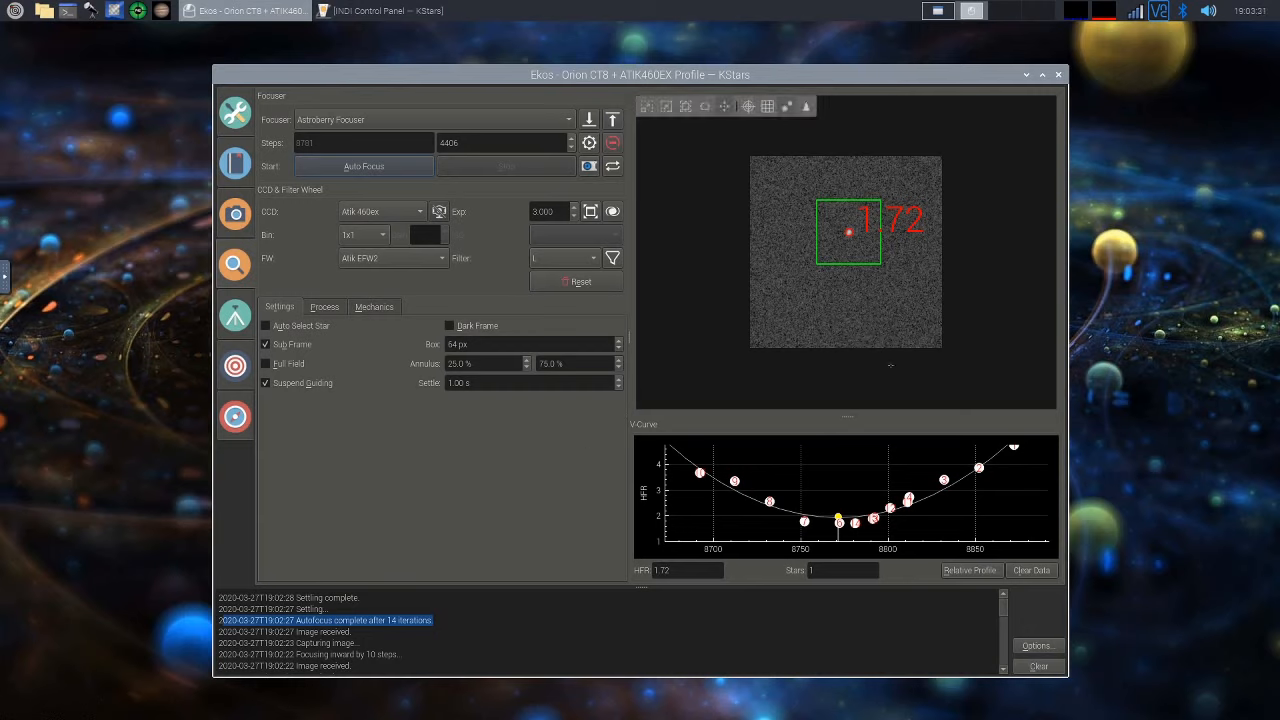
Reset the focus subframe and capture a full-frame image with a 3-second exposure
scroll(884, 292, down, 4)
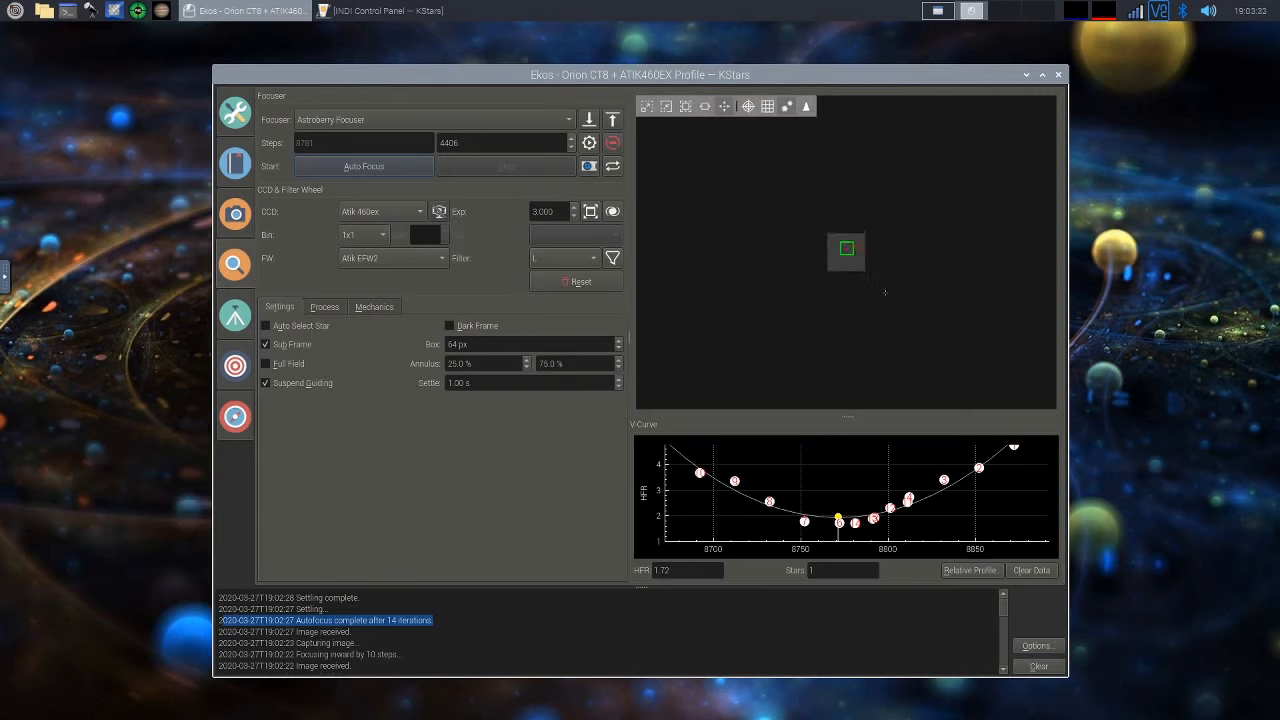
scroll(884, 292, down, 2)
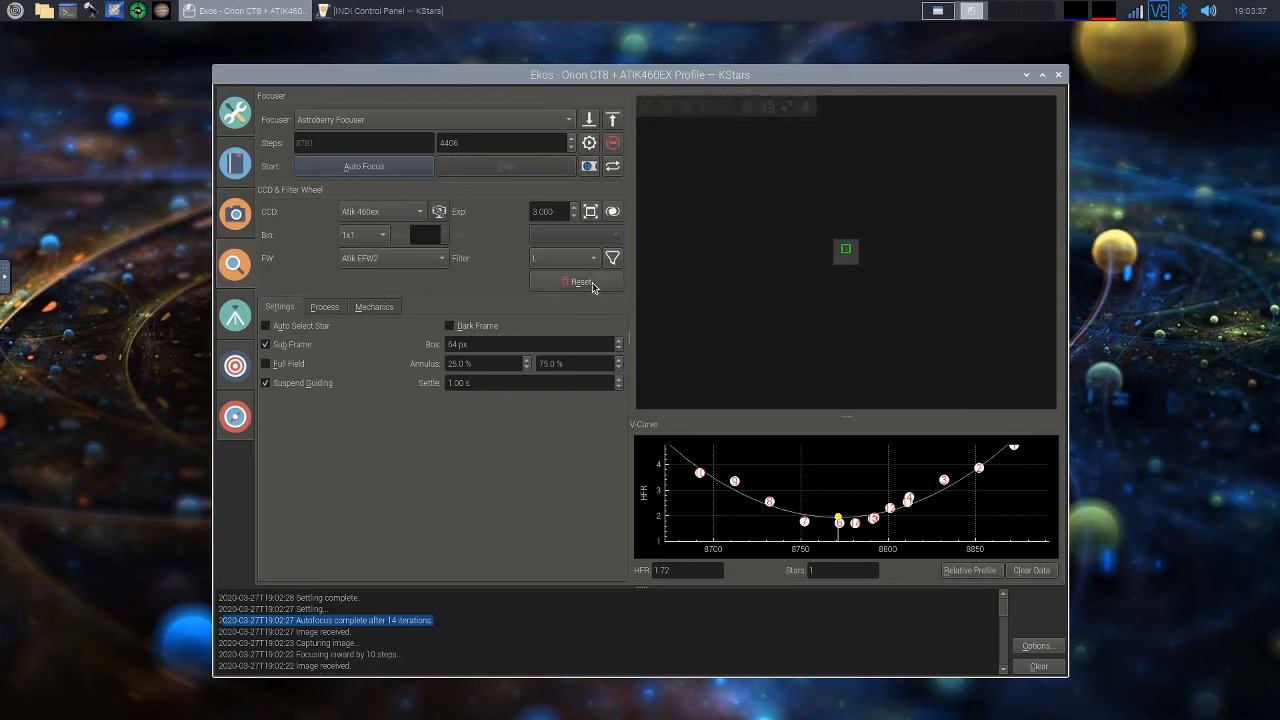
click(591, 285)
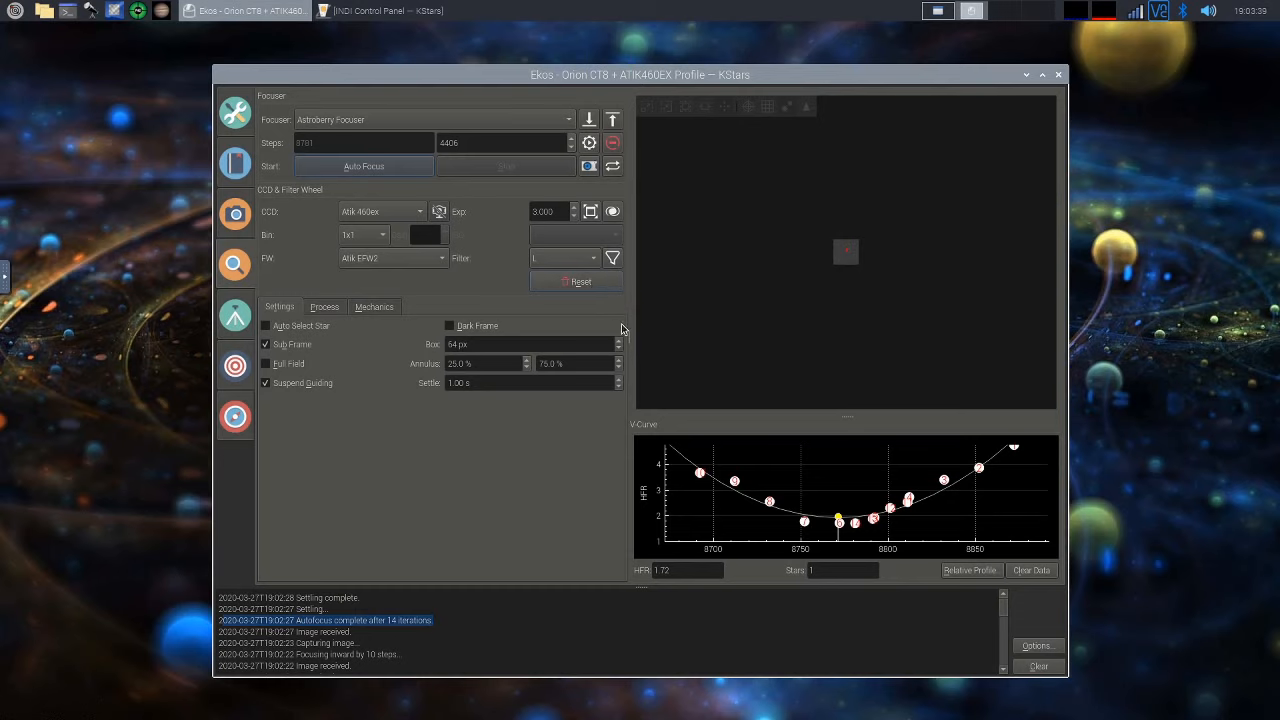
click(589, 166)
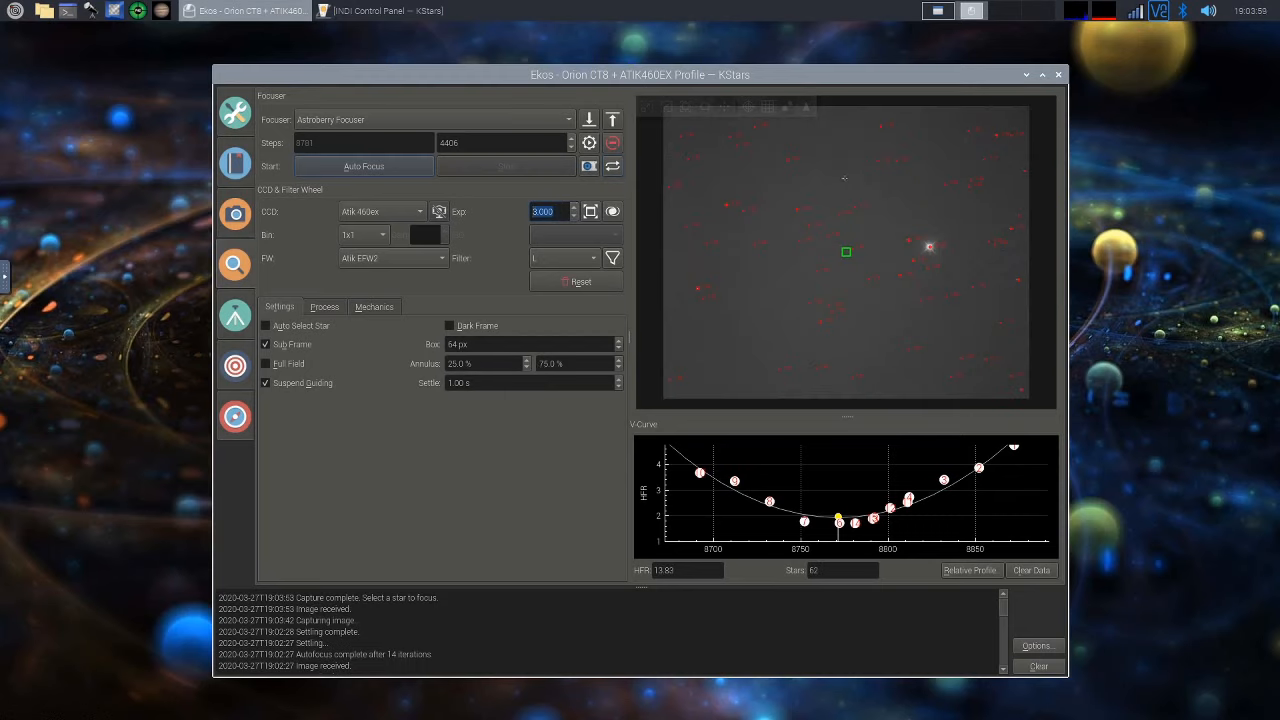
Toggle the detected star markers off and on, and inspect the HFR of the brightest star
click(788, 108)
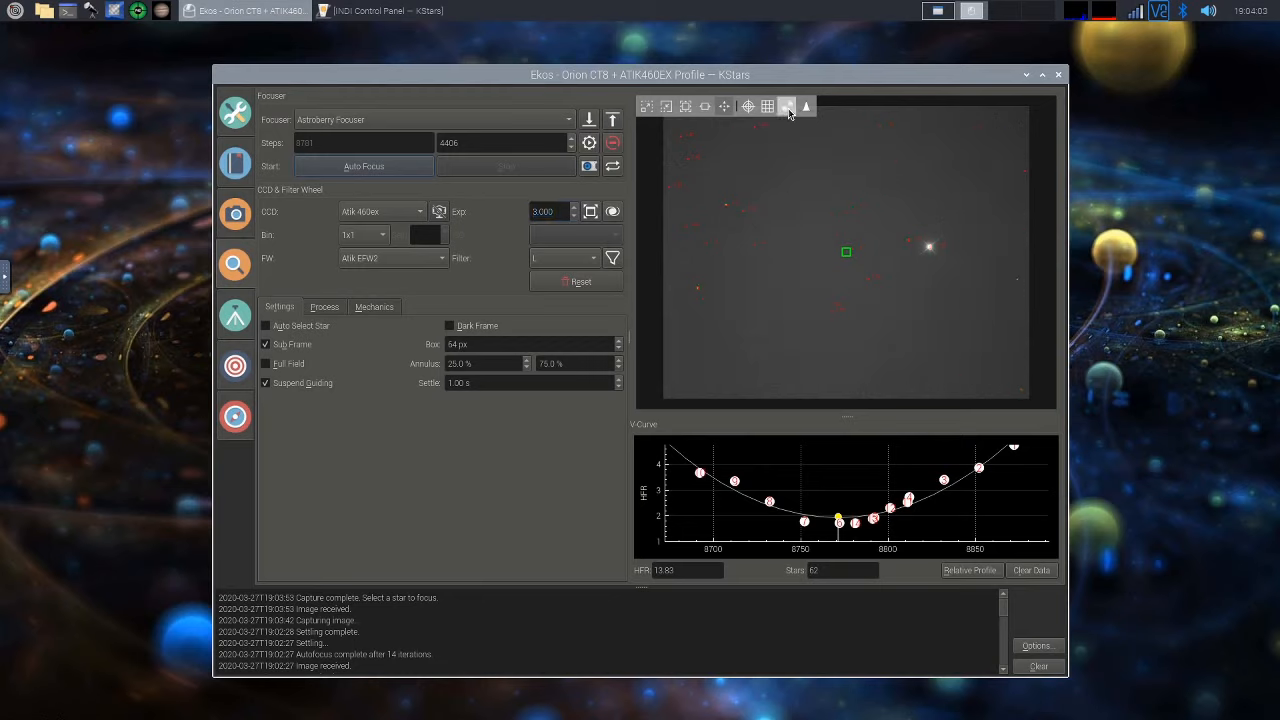
click(788, 109)
mouse_move(930, 247)
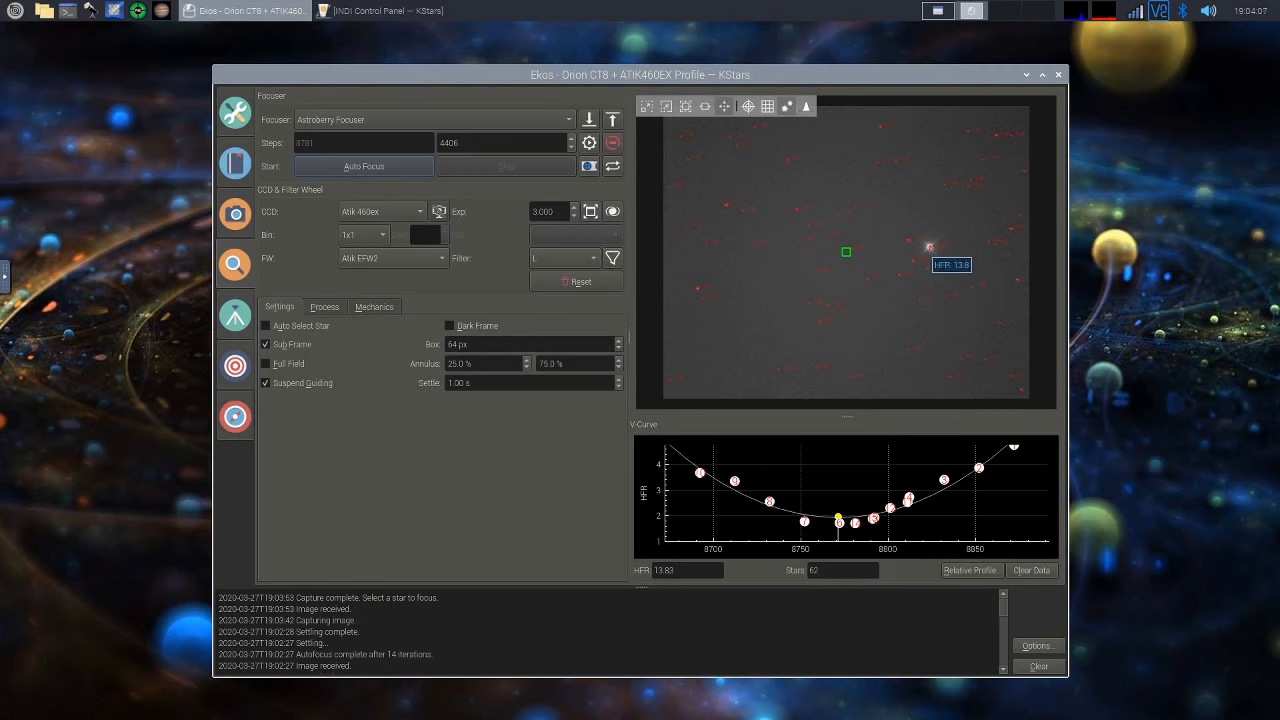
Select the brightest star as the focus star and check the mount's position on the KStars sky map
click(929, 246)
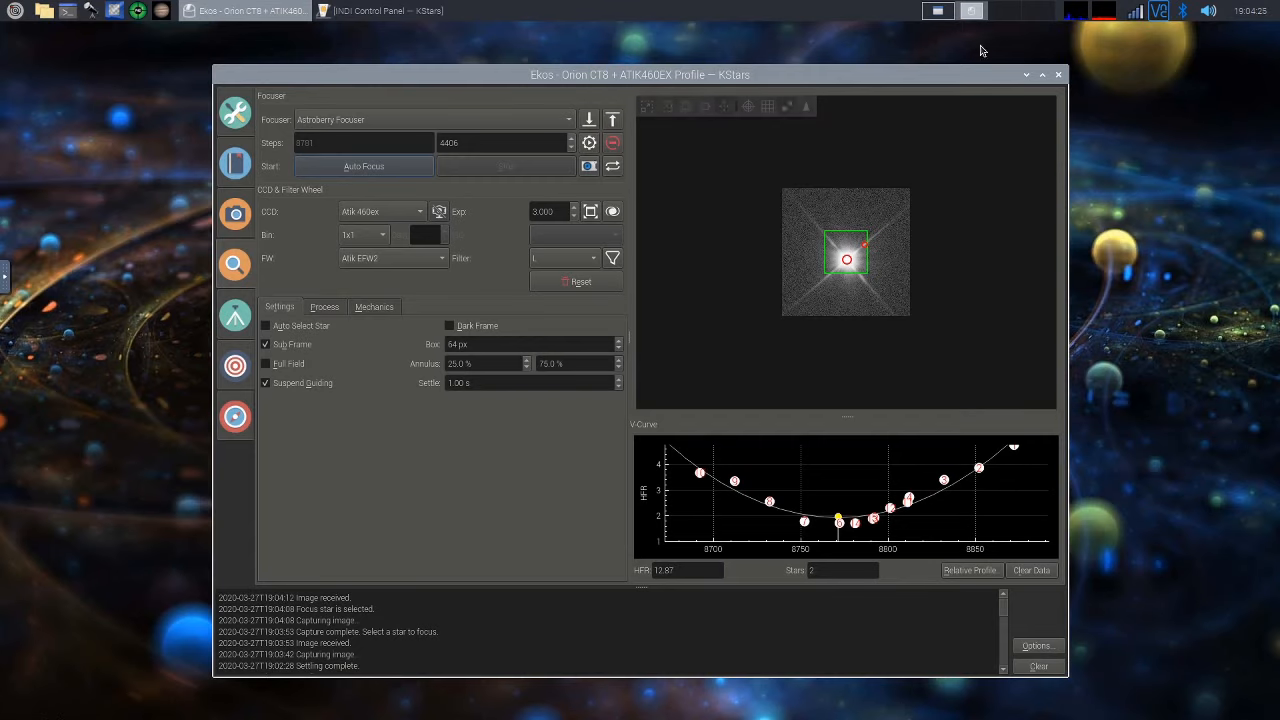
click(940, 14)
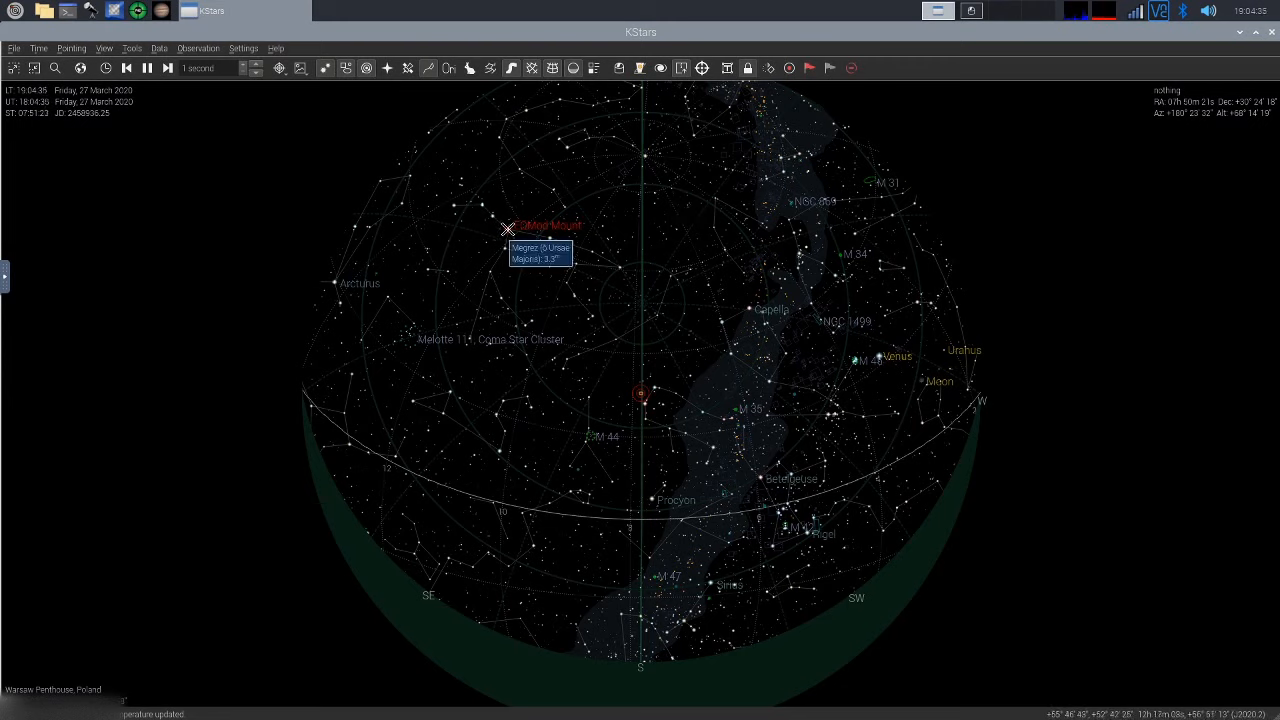
click(980, 12)
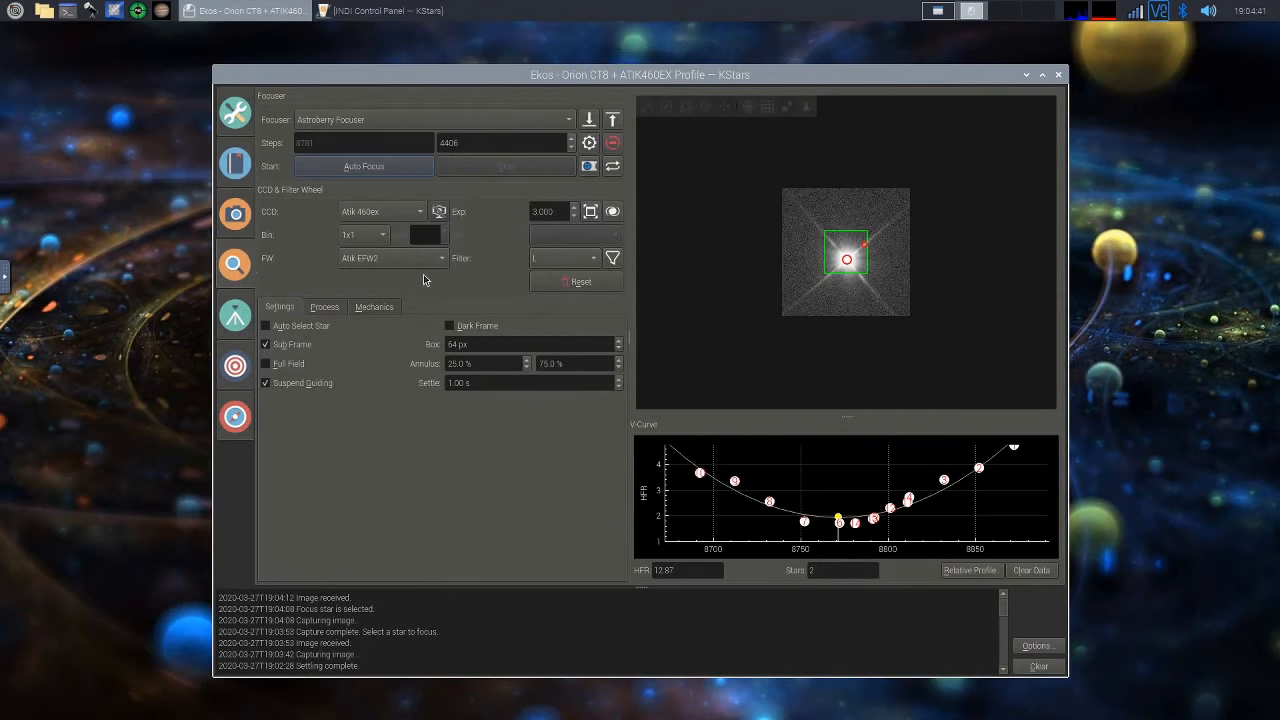
Reset the subframe, capture the full frame again, and check where the mount points on the sky map
click(595, 285)
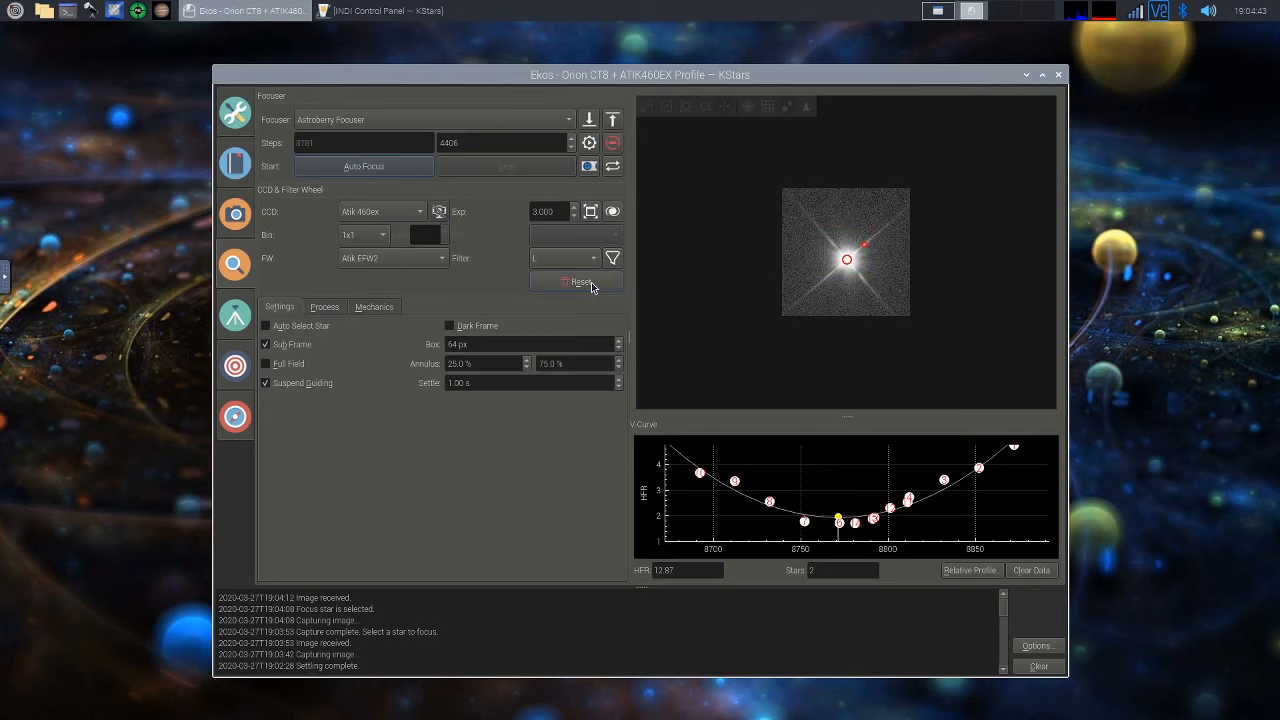
click(592, 166)
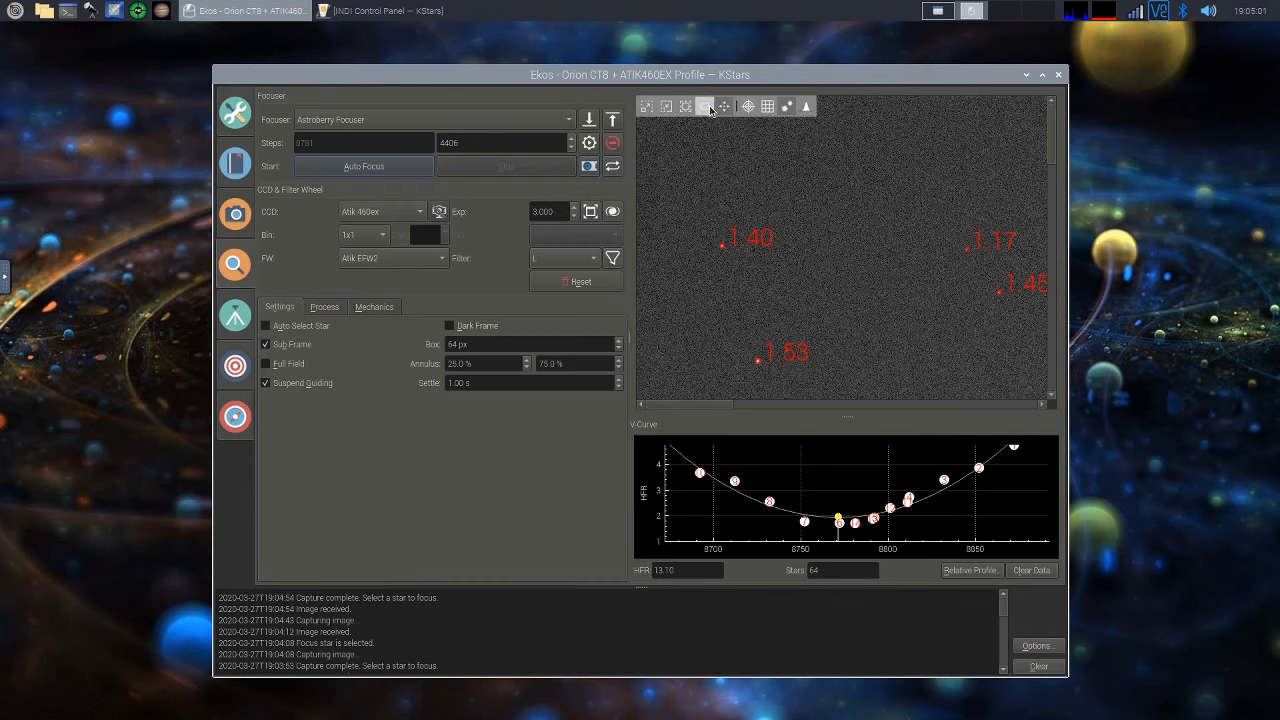
click(706, 107)
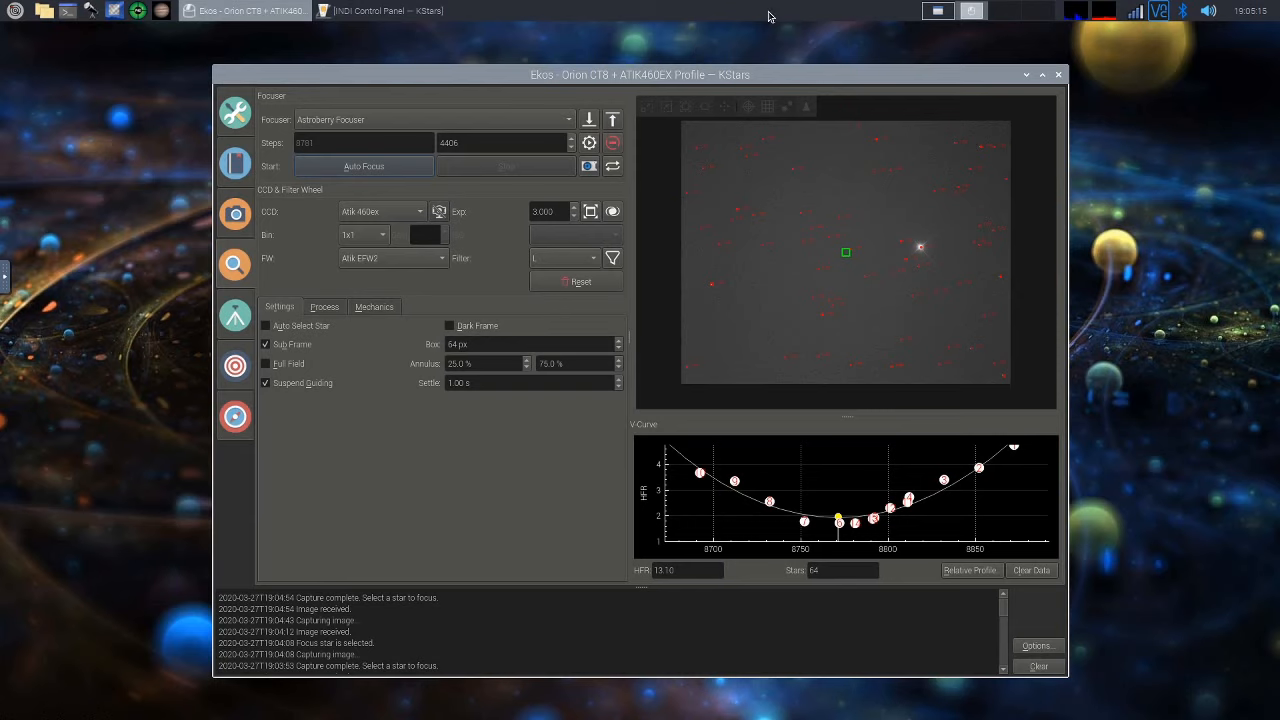
click(940, 12)
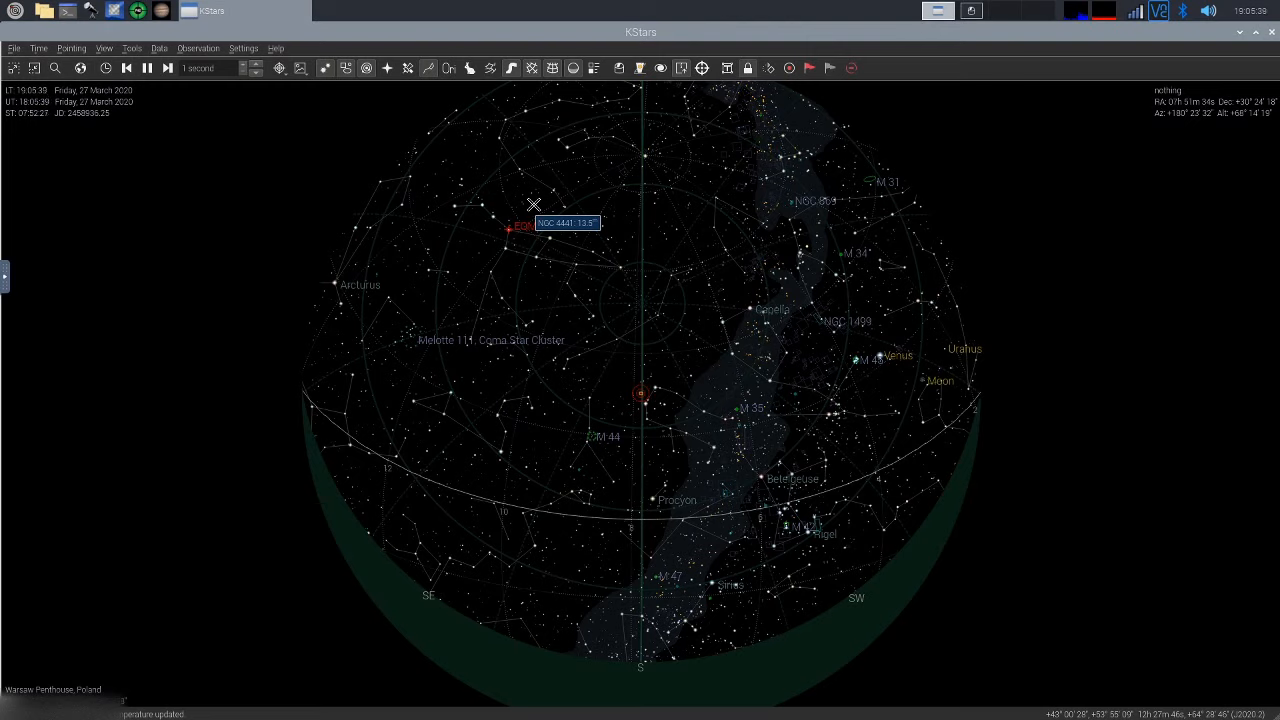
click(972, 10)
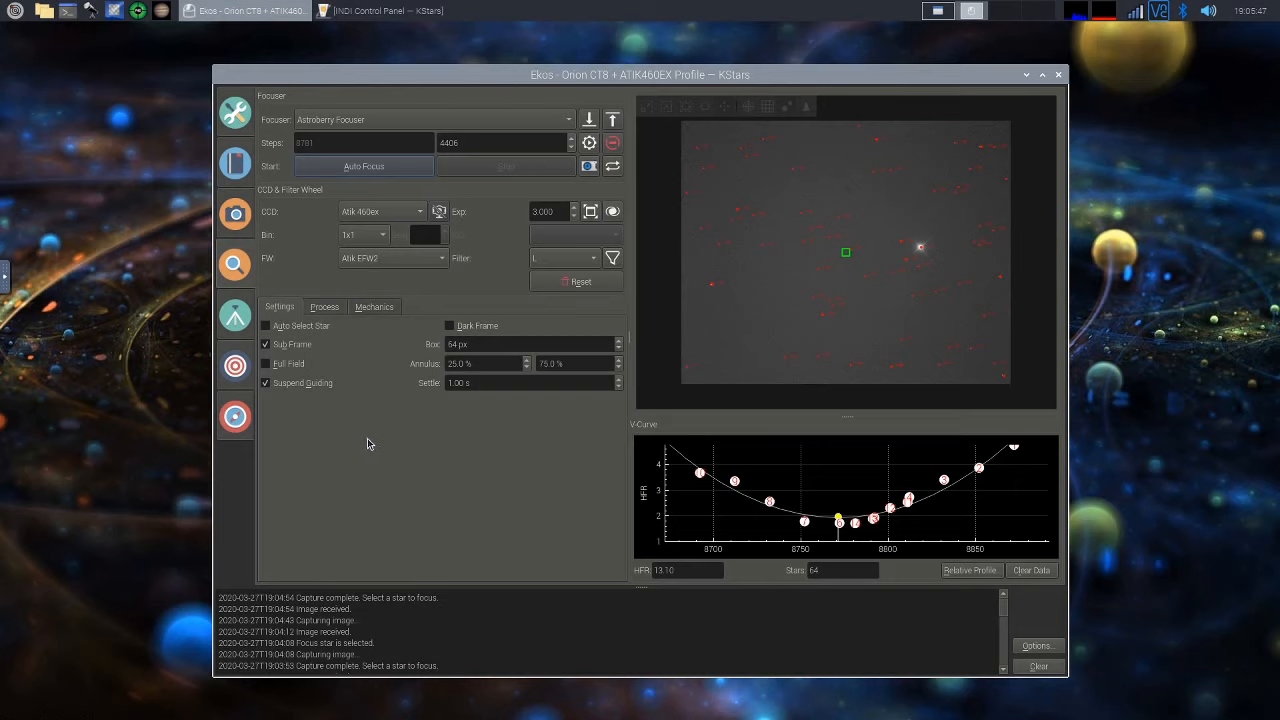
Open the alignment module and review the Astrometry.net solver types, keeping Offline selected
click(235, 370)
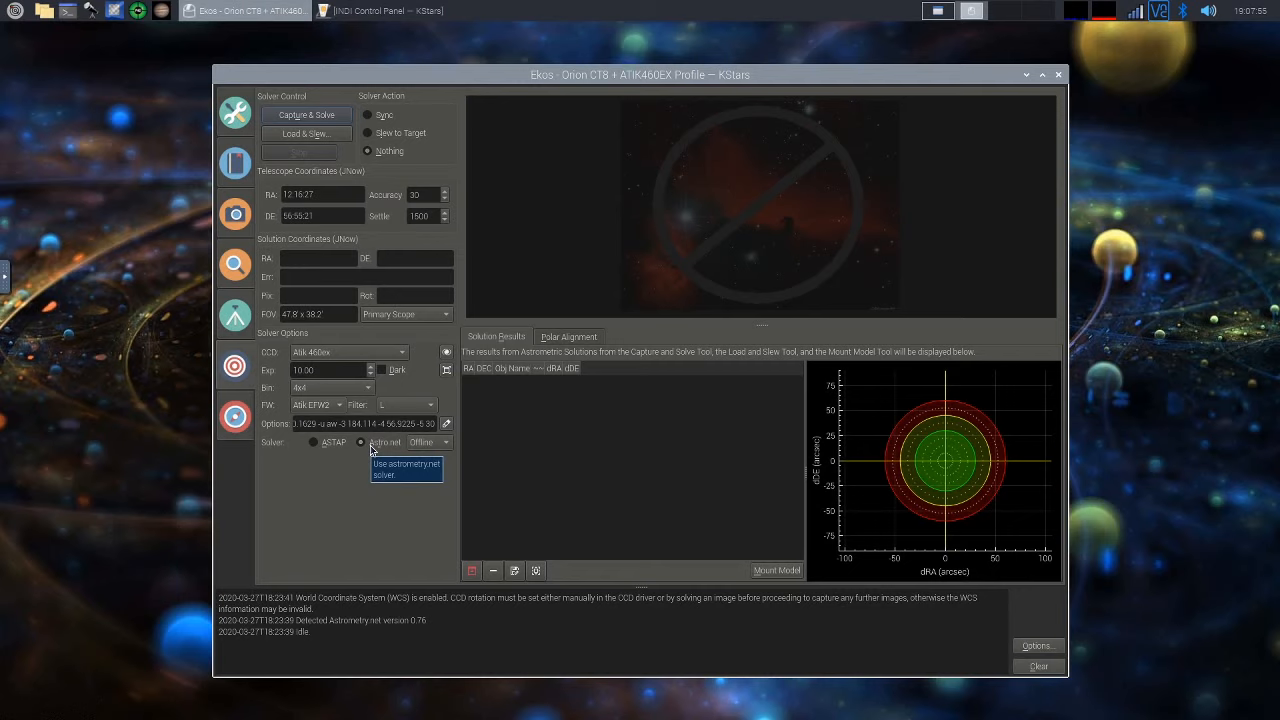
click(436, 445)
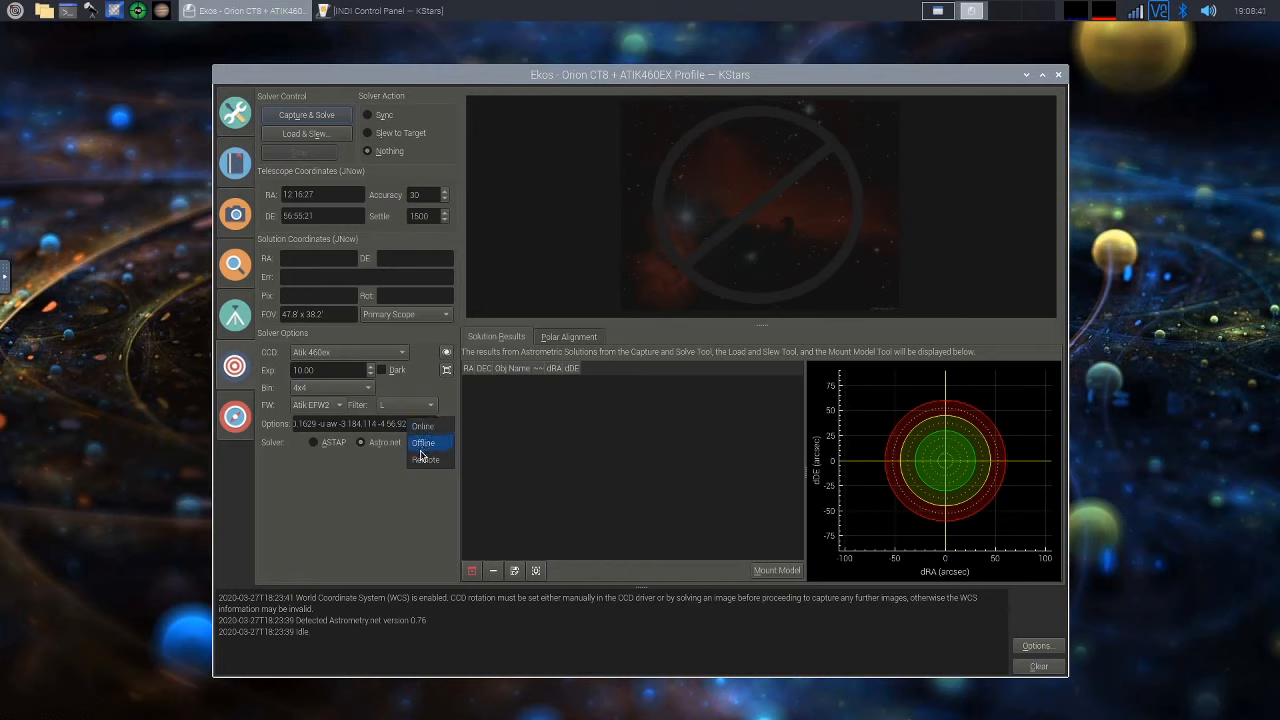
click(373, 490)
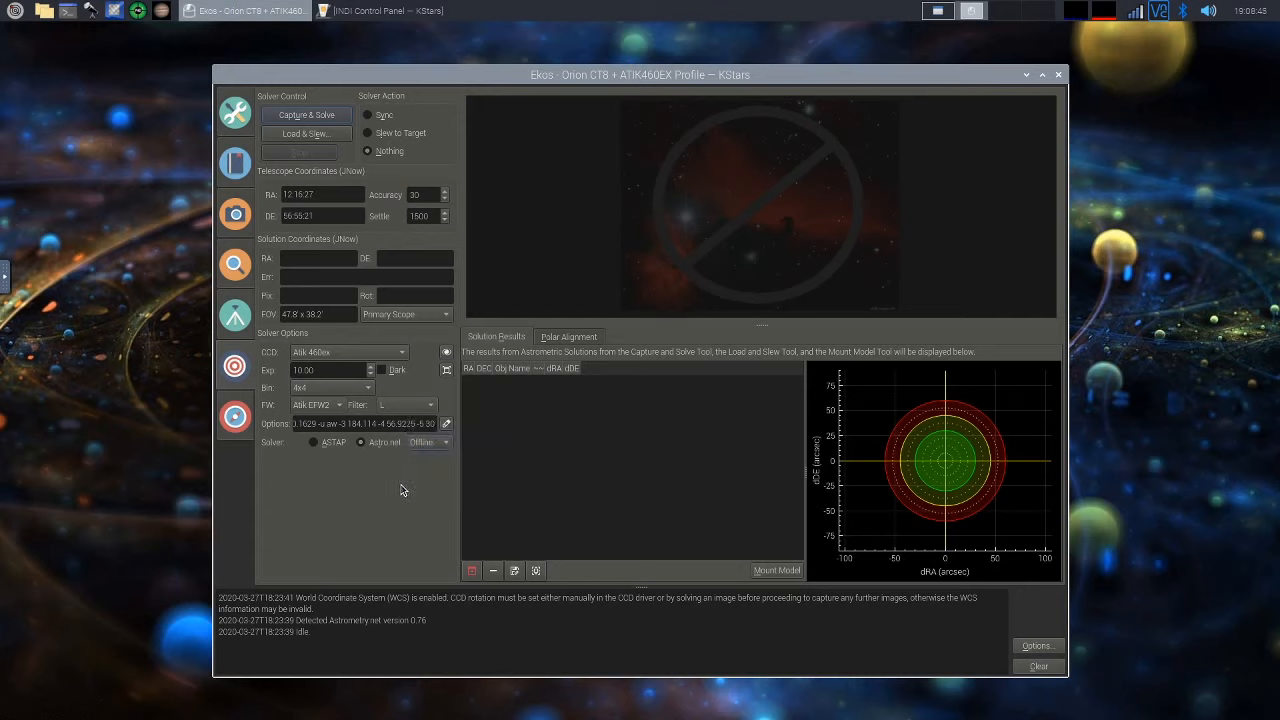
Open the index files page of the alignment options and enlarge the configuration window to show the file list
click(1036, 646)
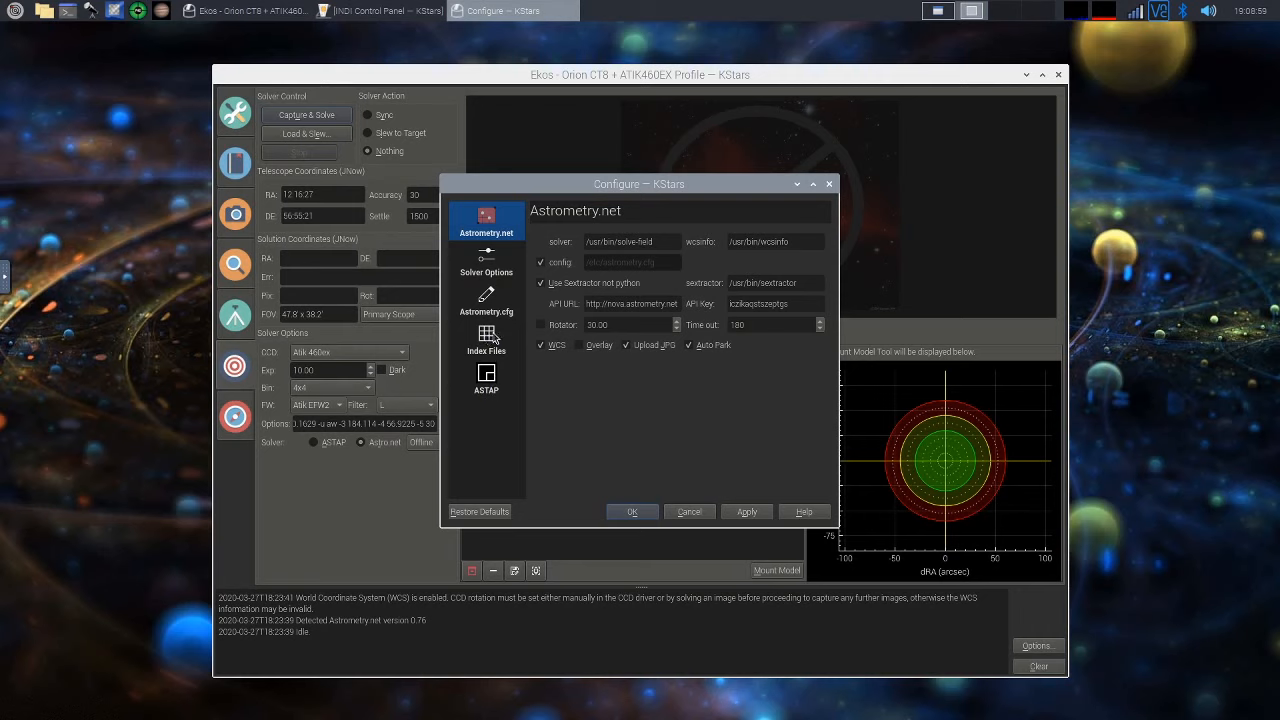
click(494, 340)
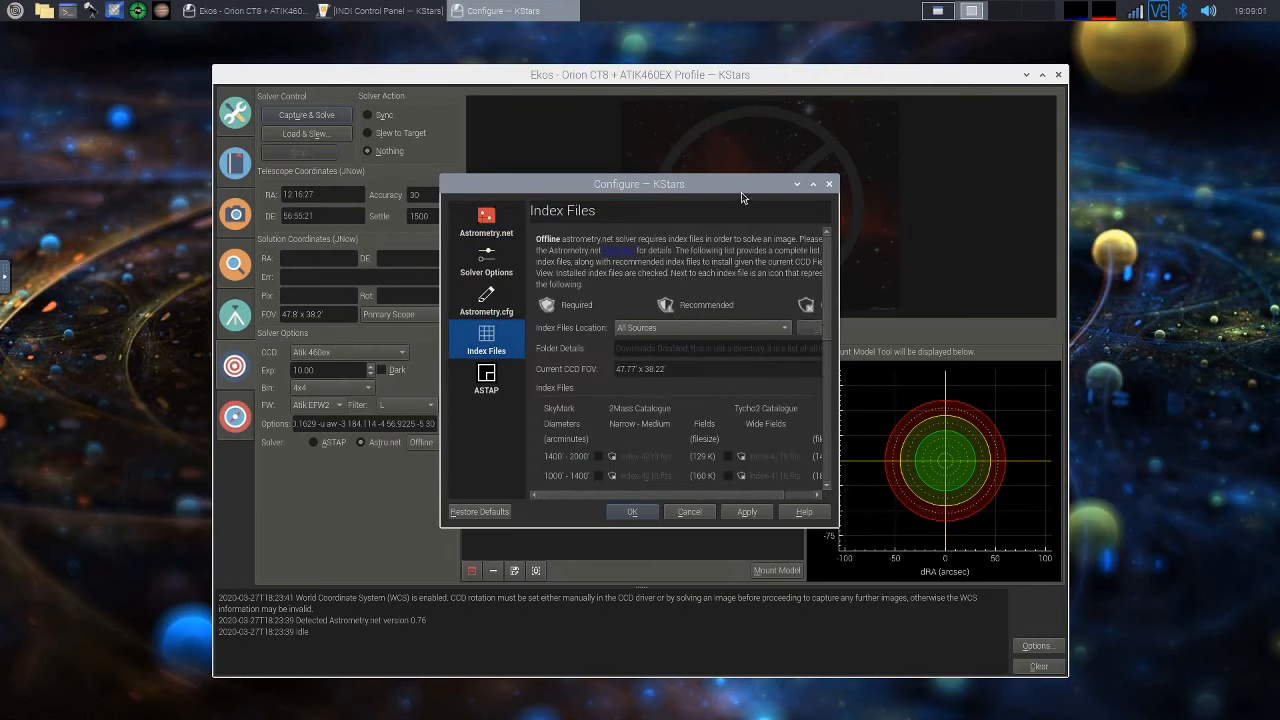
drag(731, 178, 696, 116)
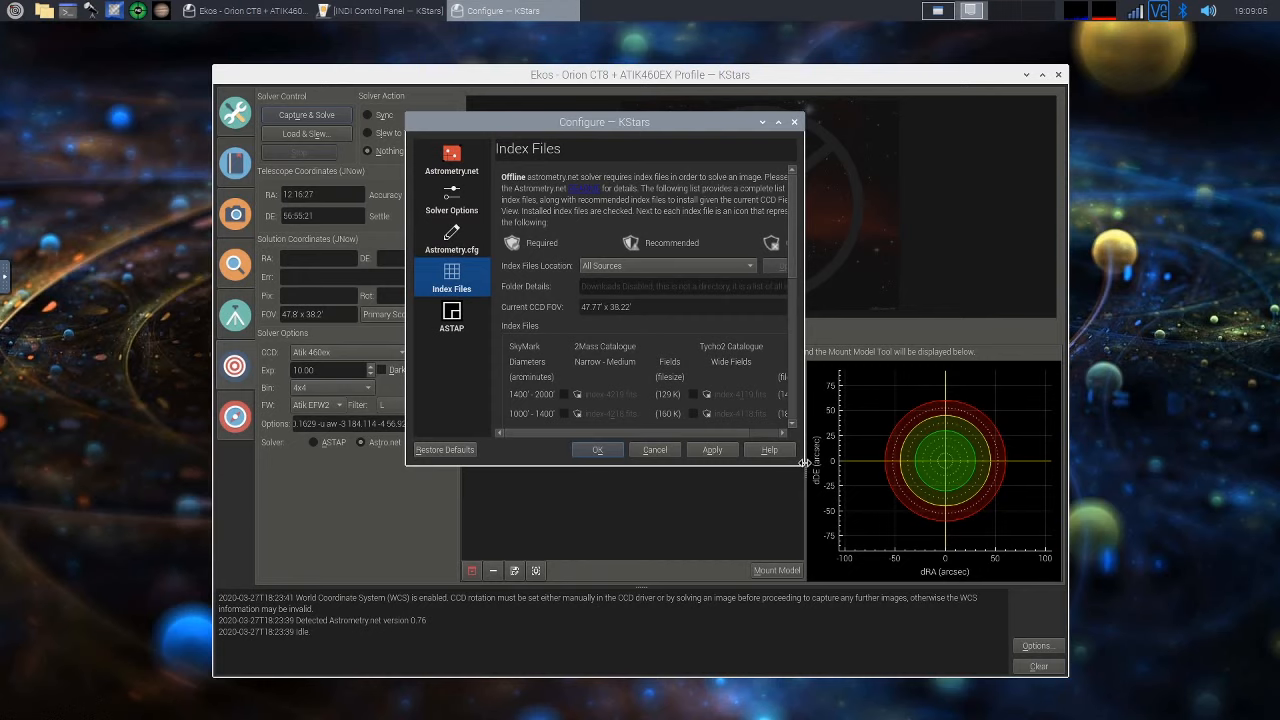
drag(803, 467, 1088, 644)
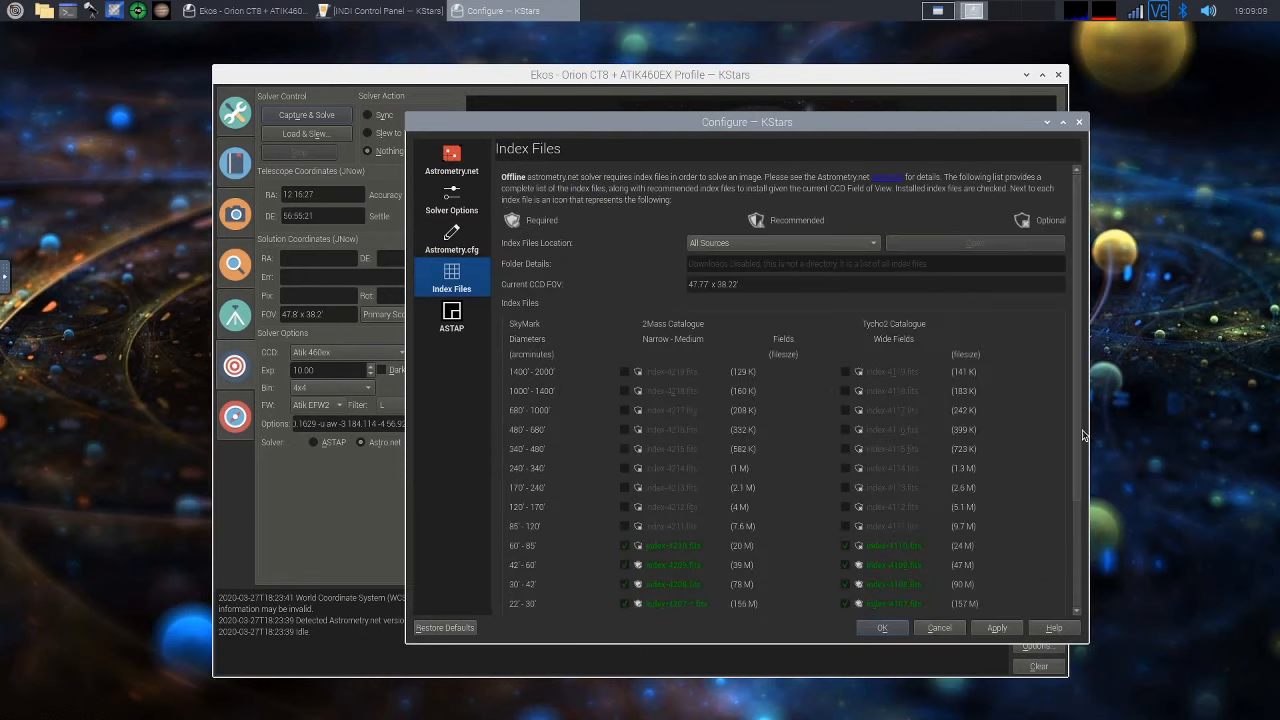
Examine the astrometry index file list, its required, recommended and optional markers, and the current CCD field of view
drag(1073, 428, 1080, 582)
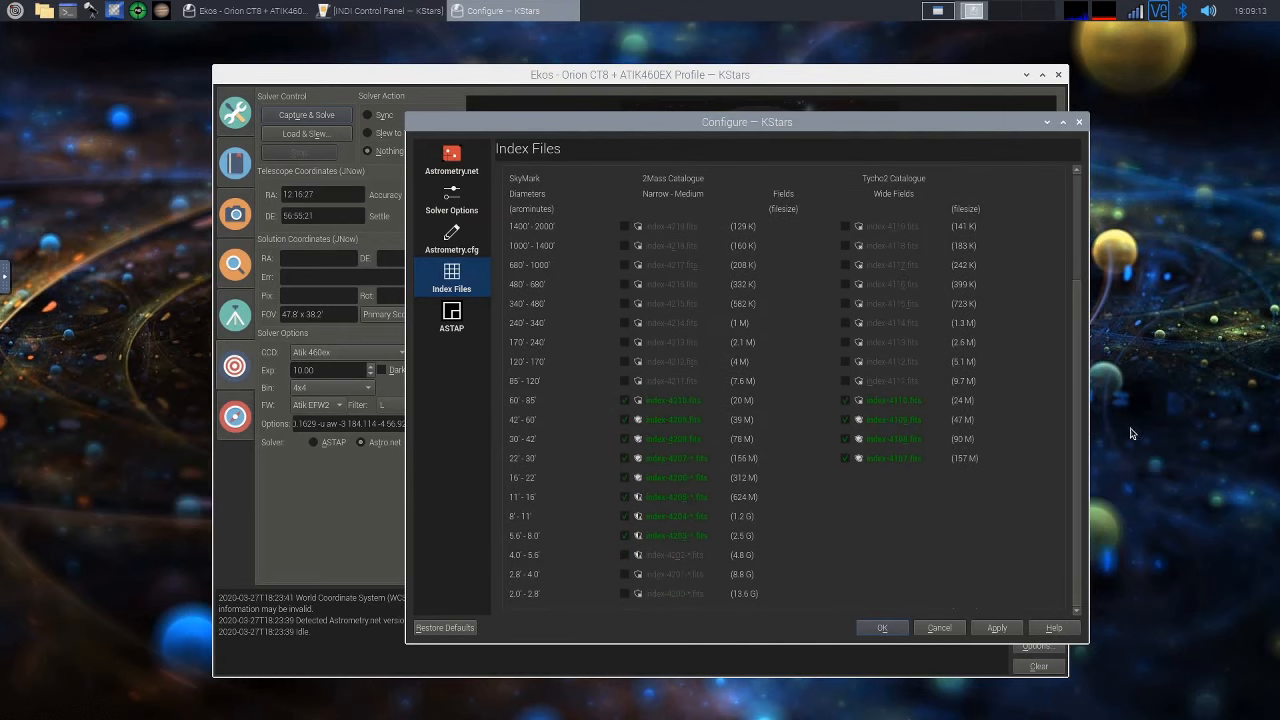
drag(1076, 448, 1072, 309)
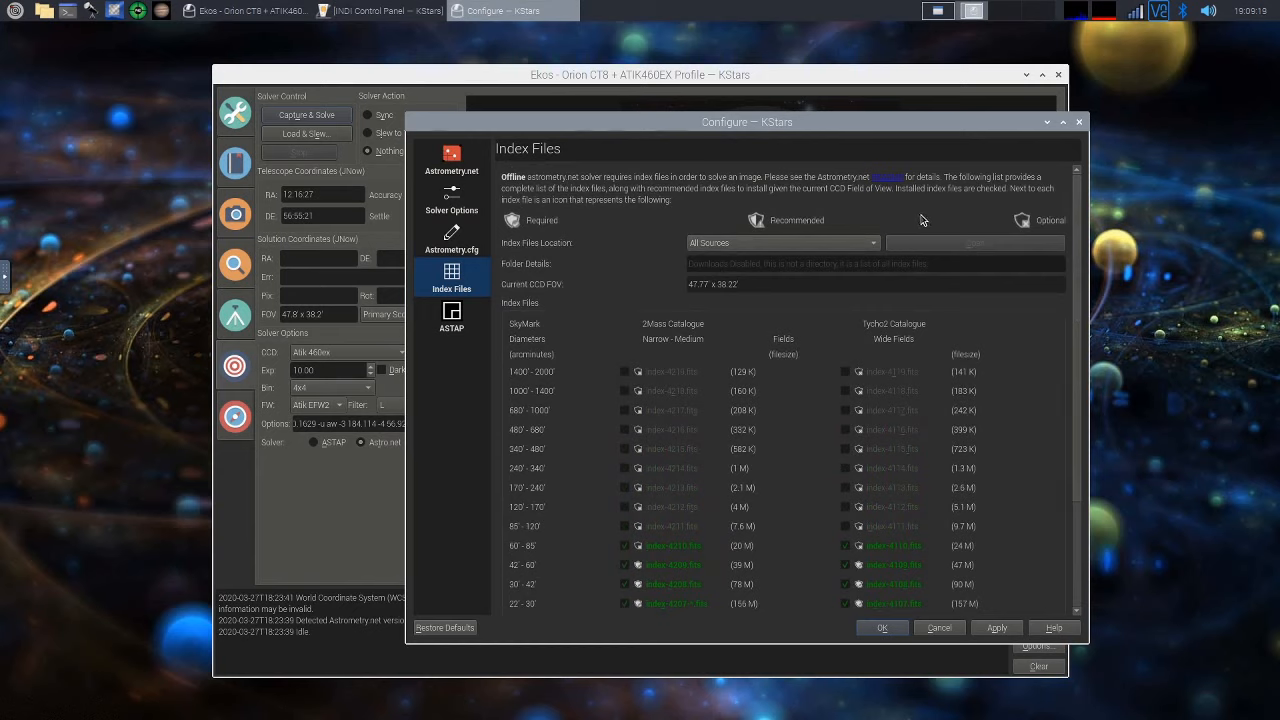
mouse_move(1025, 220)
drag(1074, 348, 1073, 489)
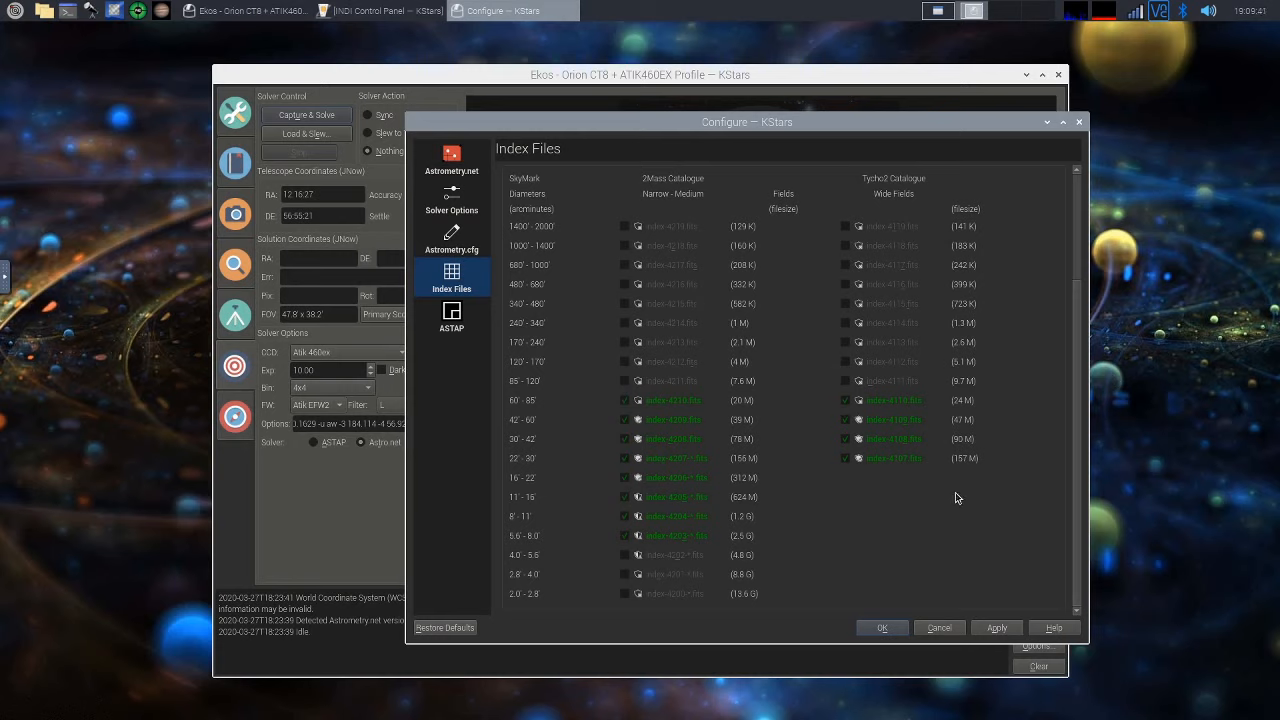
drag(1074, 440, 1066, 372)
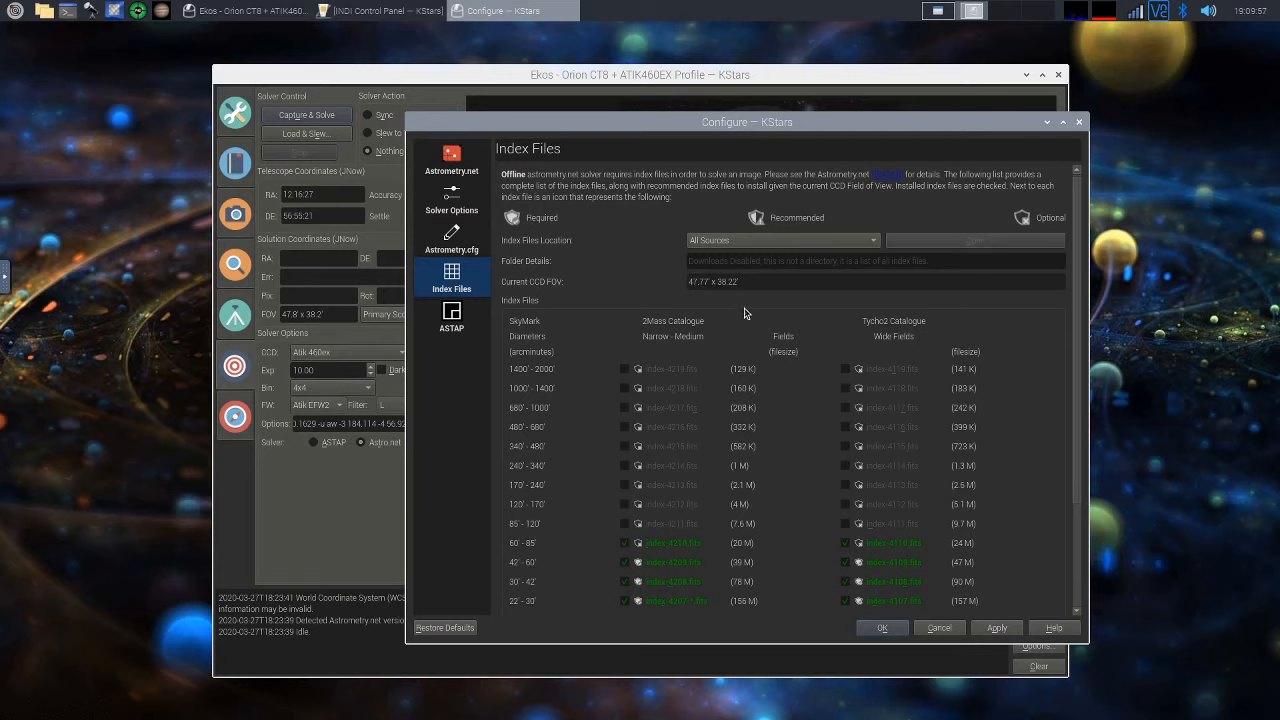
Review the installed astrometry index files by sky-mark diameter and the available index file locations, keeping All Sources selected
scroll(1076, 290, down, 3)
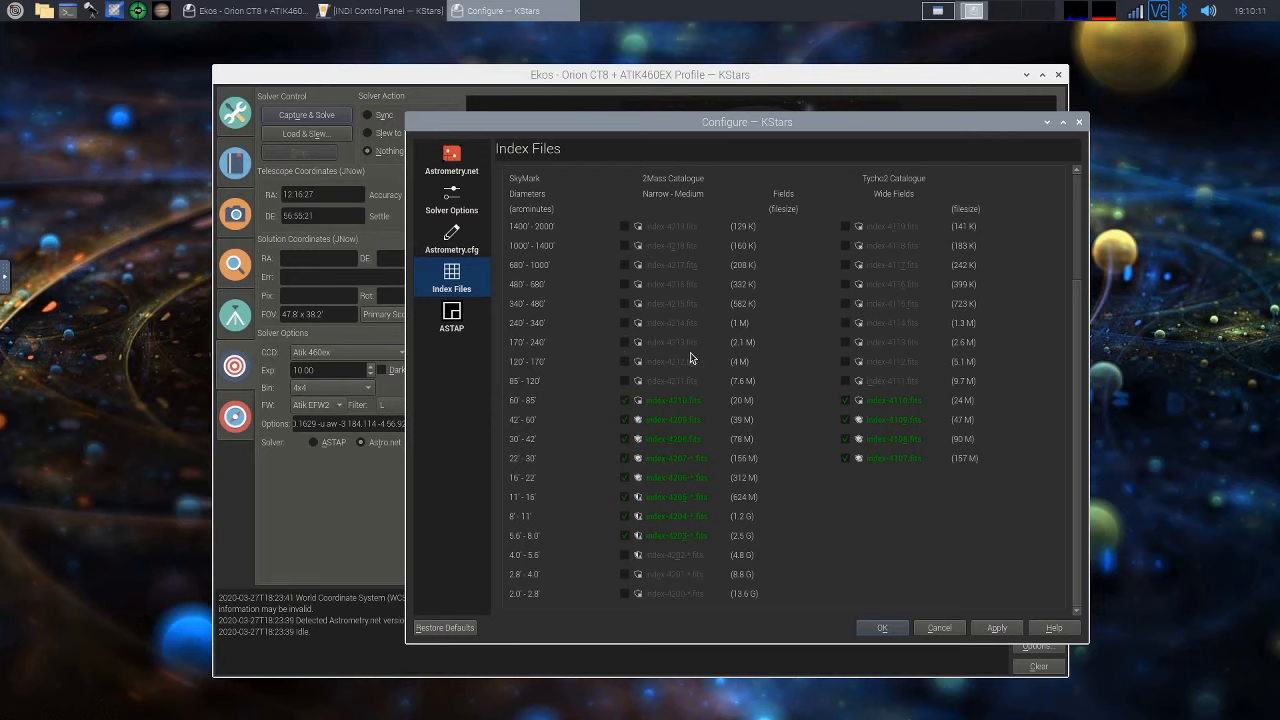
drag(1077, 484, 1077, 360)
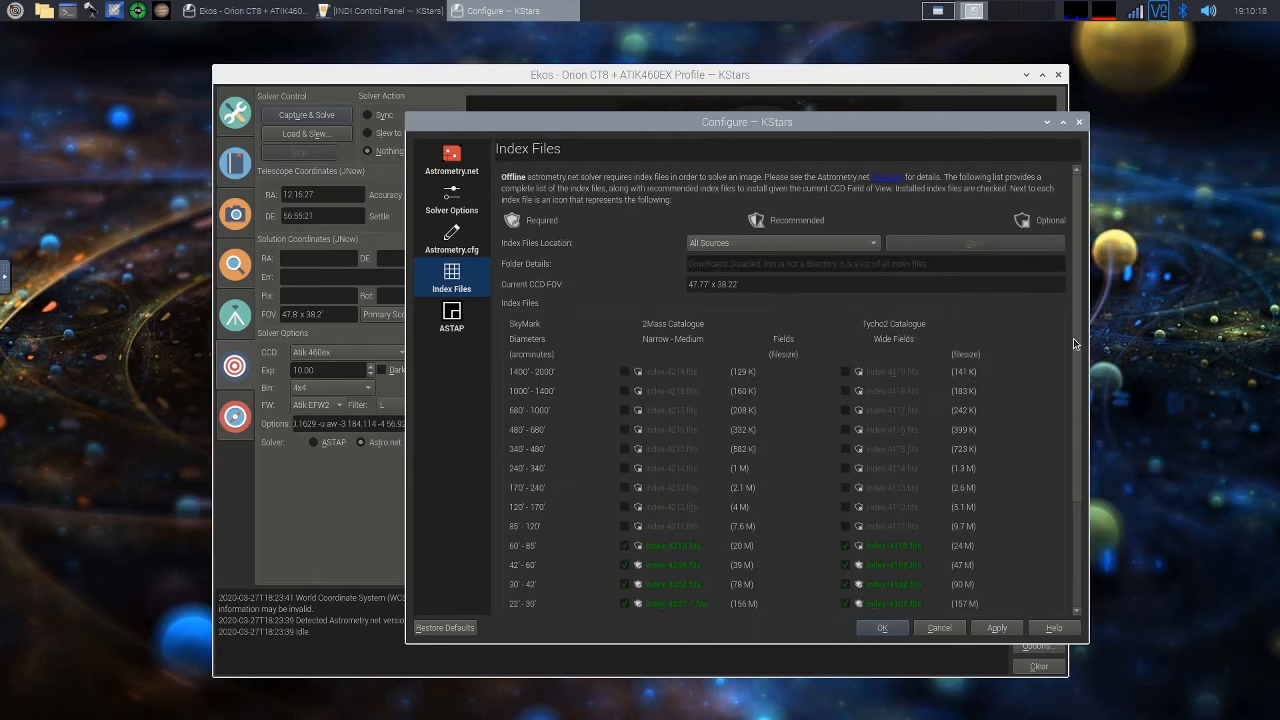
click(862, 245)
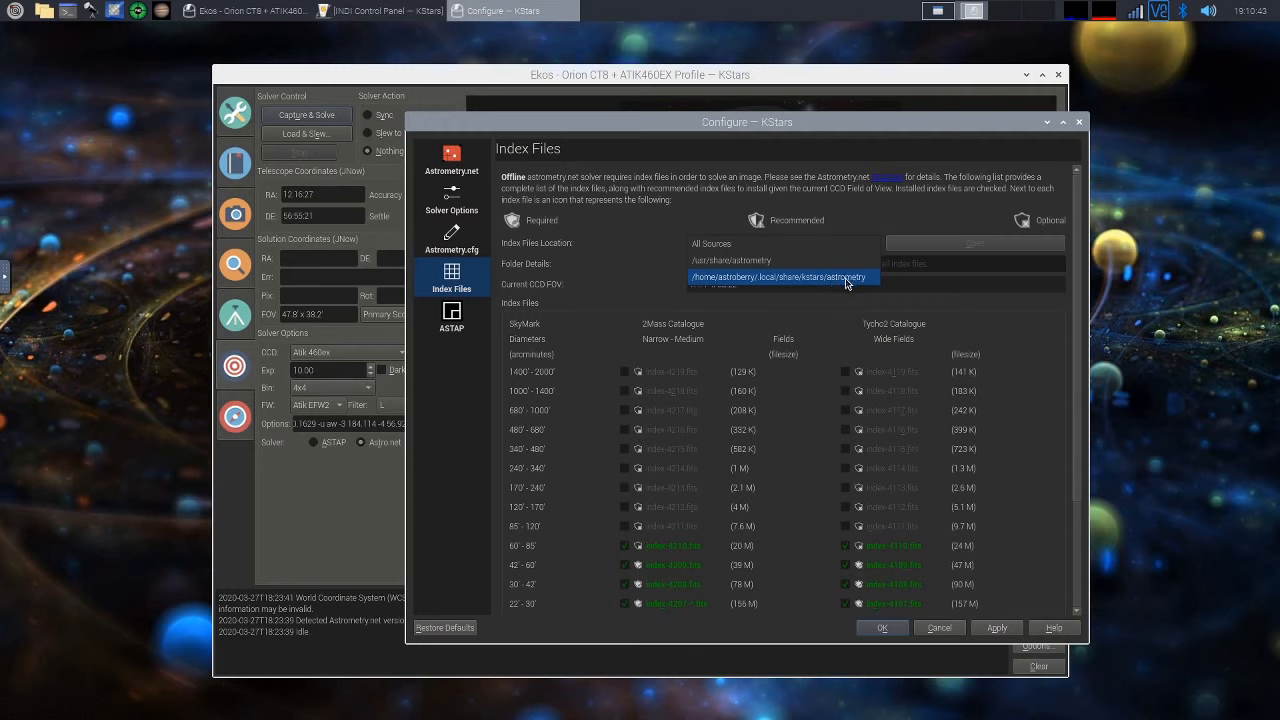
click(890, 310)
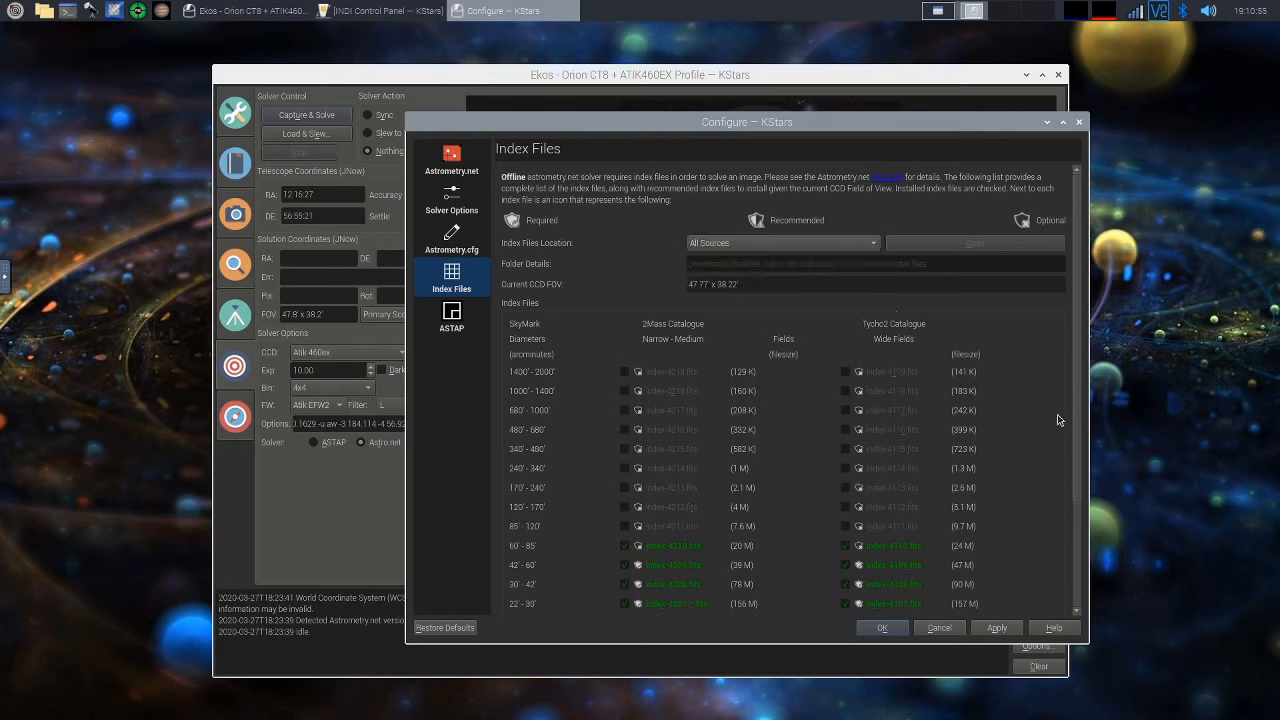
scroll(1082, 400, down, 2)
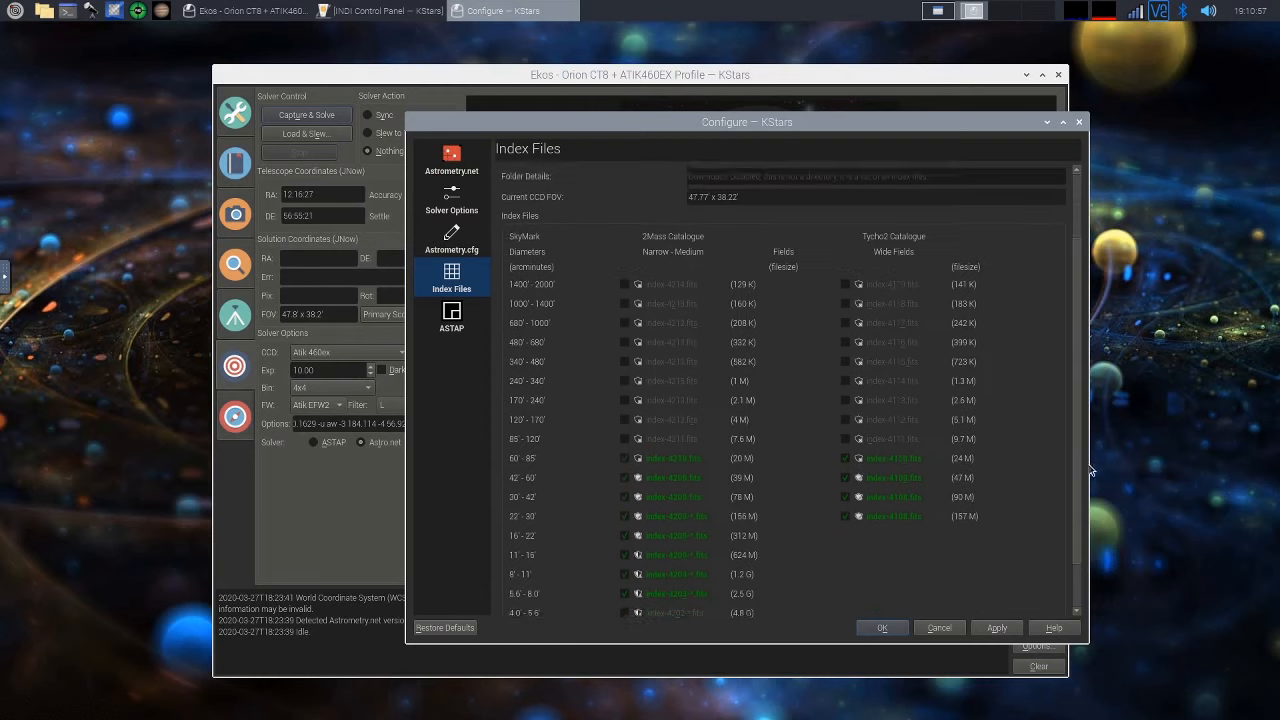
scroll(1090, 470, down, 1)
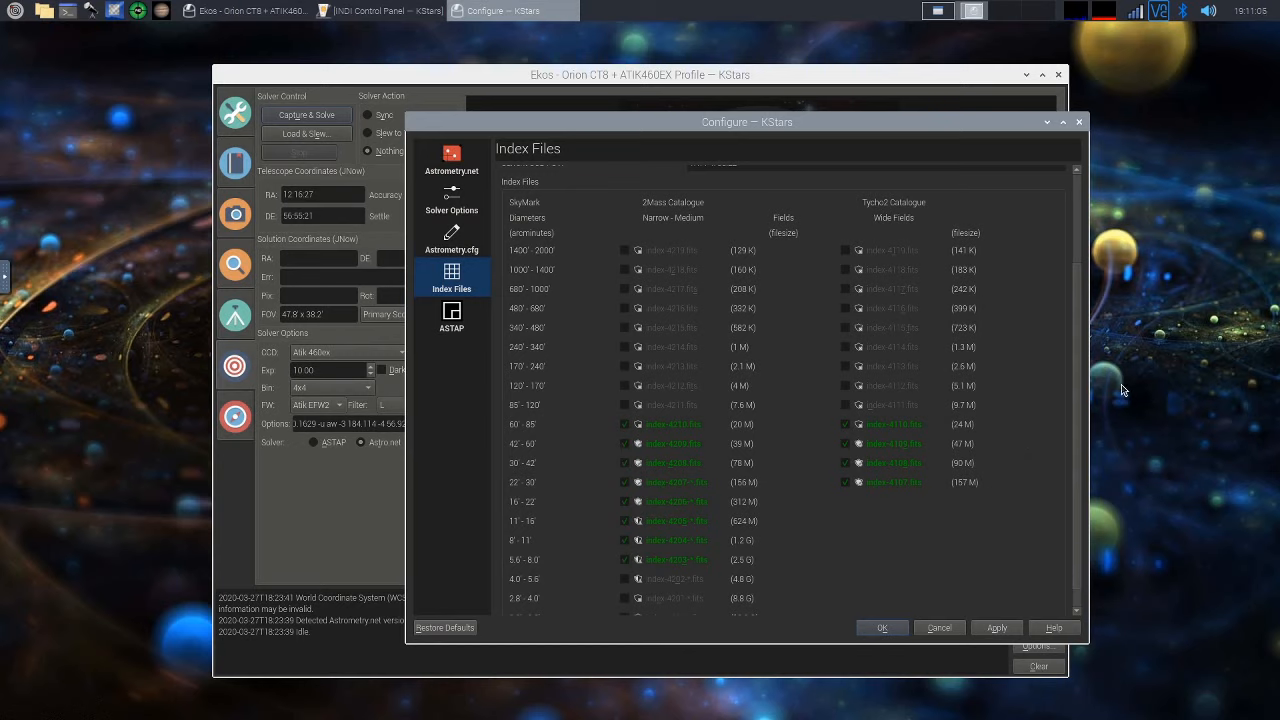
click(1077, 251)
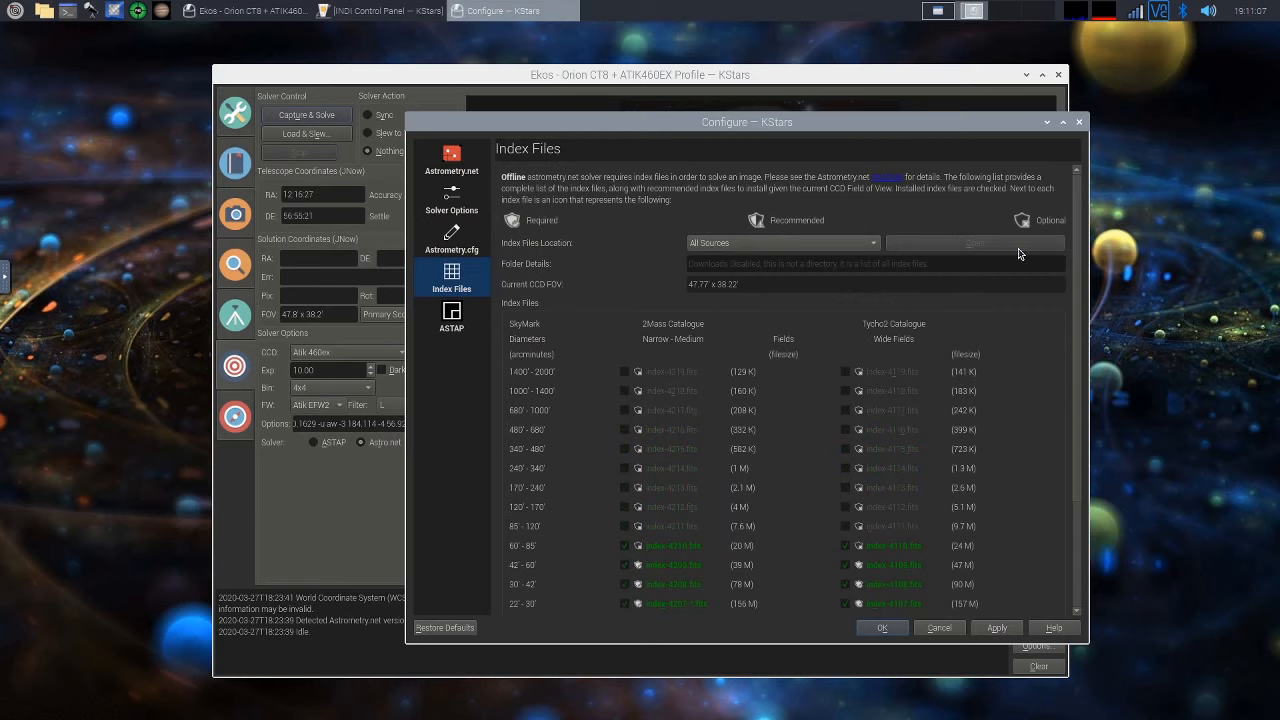
Set the index files location to /home/astroberry/.local/share/kstars/astrometry and download index-4111.fits from the Tycho2 catalogue
click(720, 245)
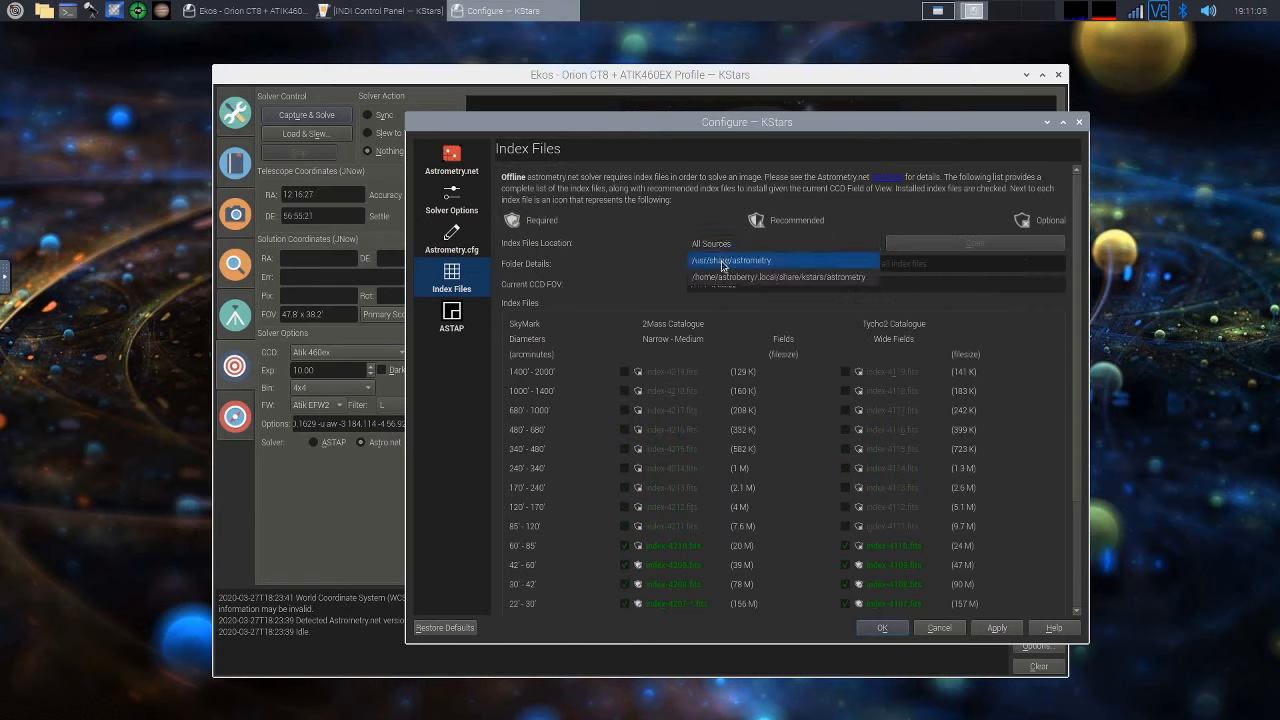
click(786, 277)
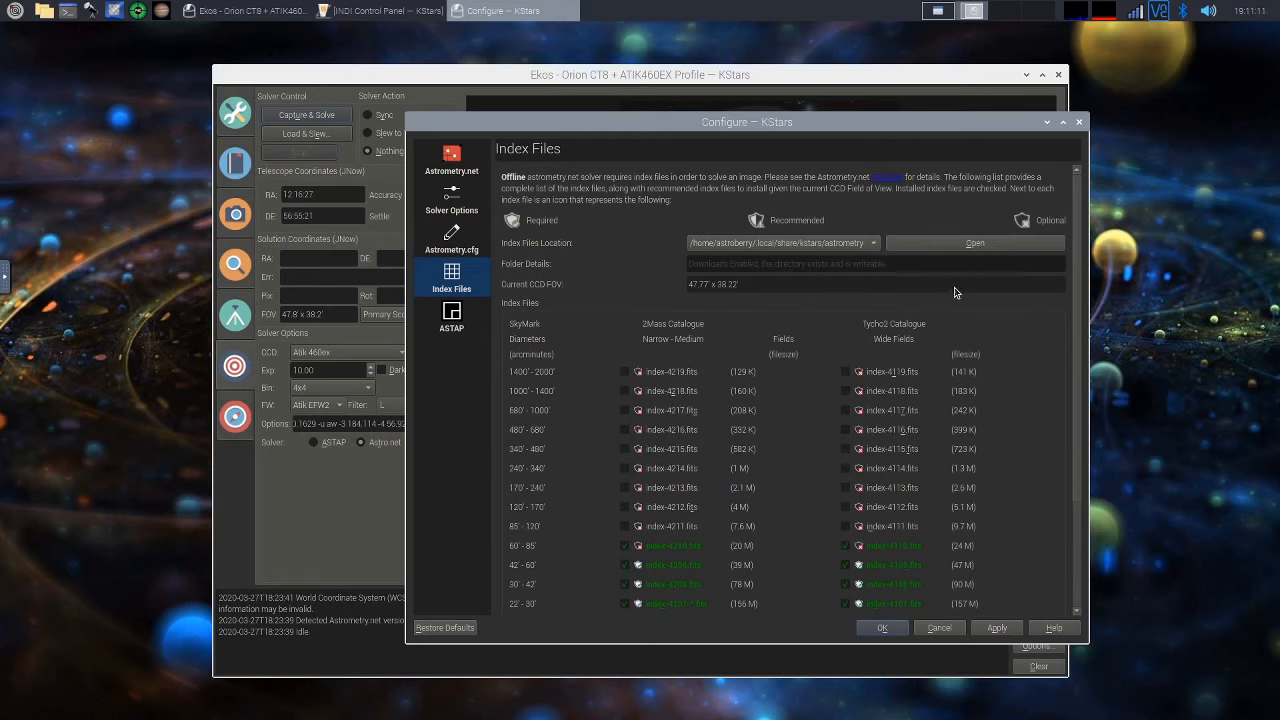
scroll(1080, 311, down, 2)
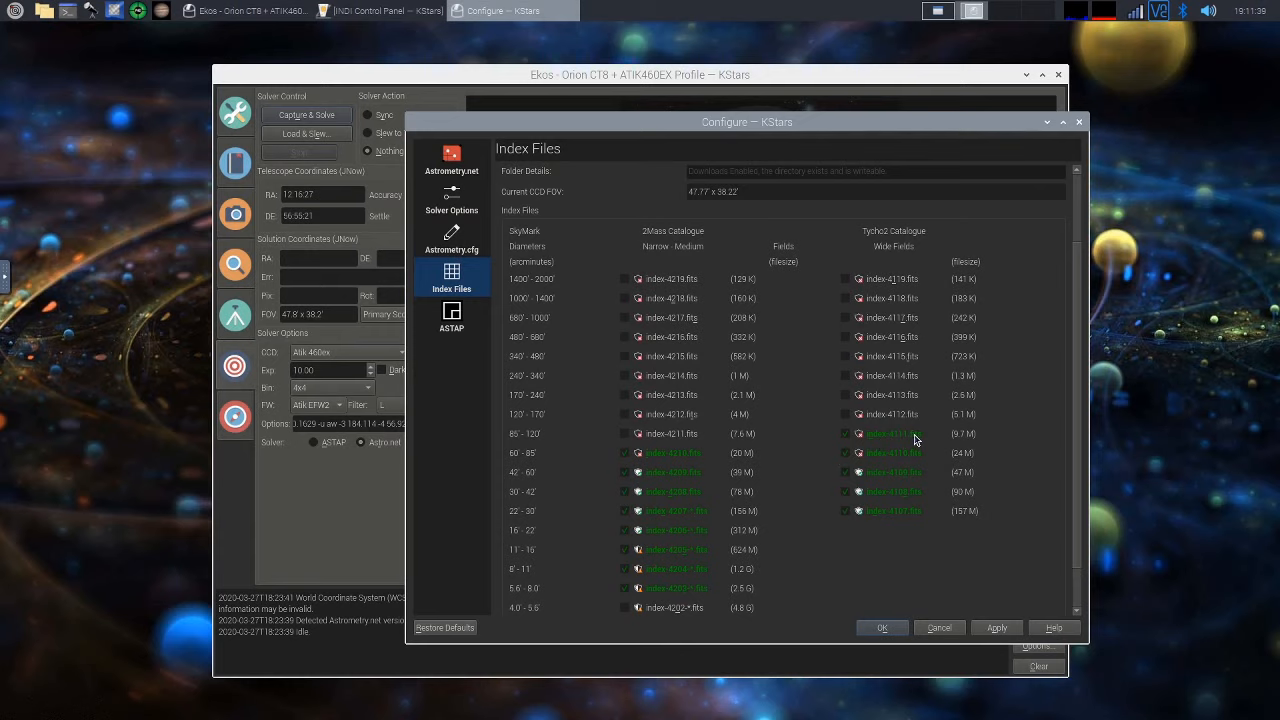
Delete index-4111.fits from the index files and close the alignment configuration without applying changes
click(846, 436)
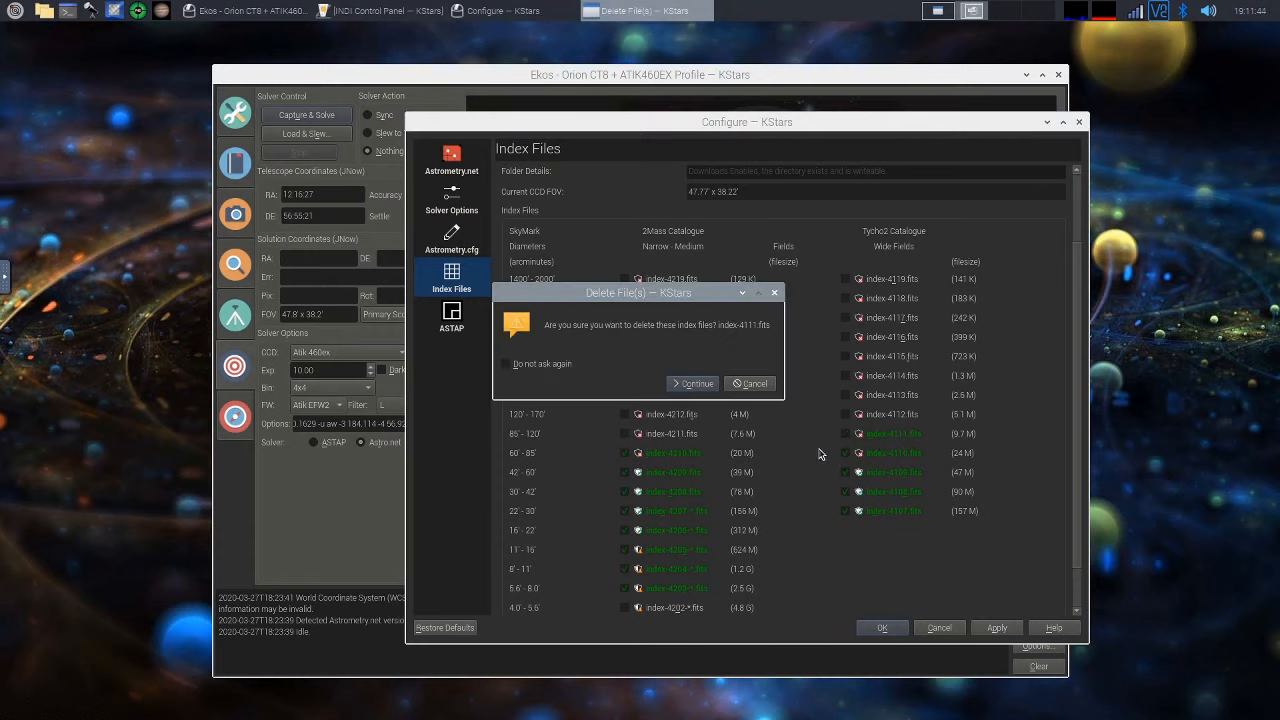
click(689, 384)
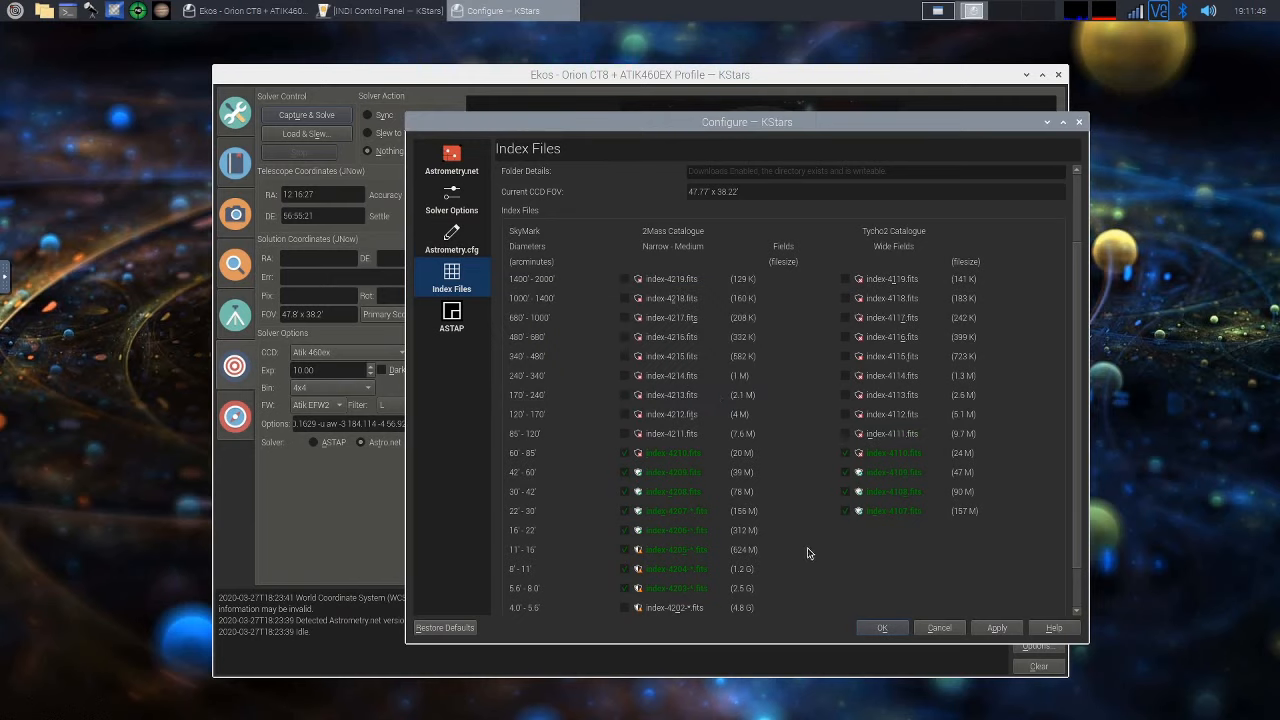
click(938, 628)
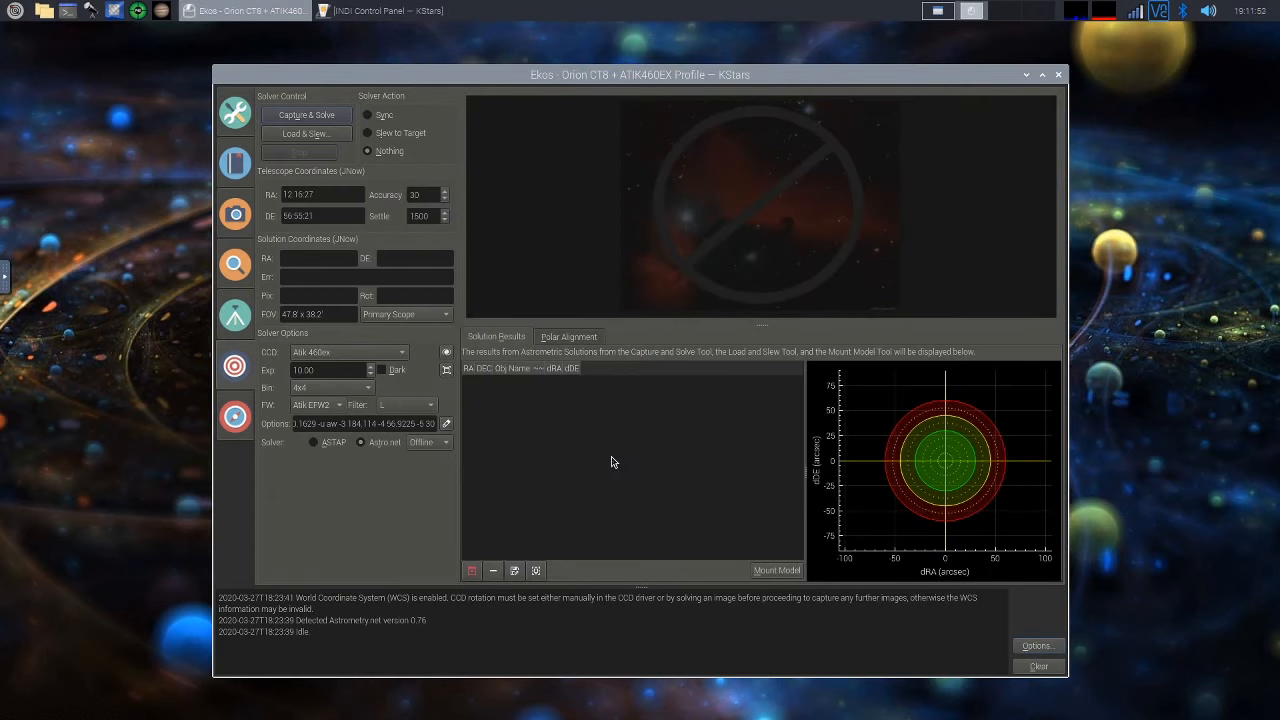
Set the solver action to Sync, capture and plate-solve an image, and highlight the solver completion time in the log
click(368, 116)
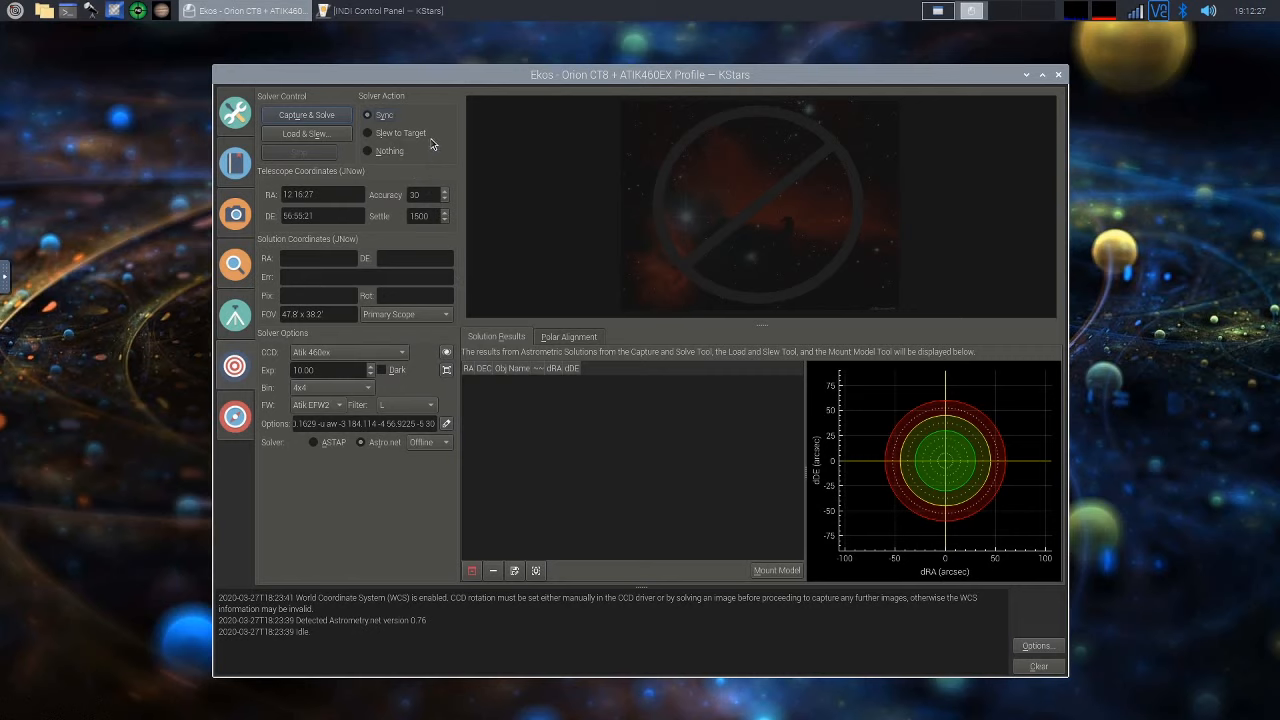
click(317, 117)
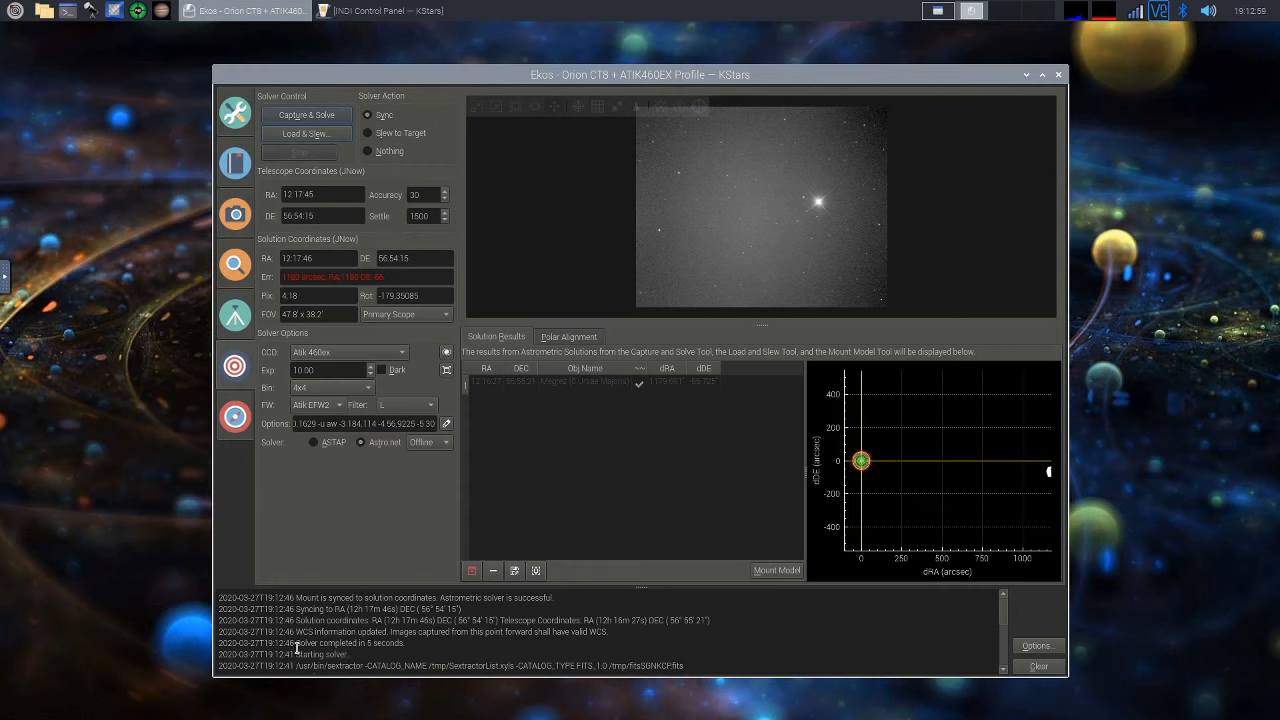
drag(296, 648, 444, 646)
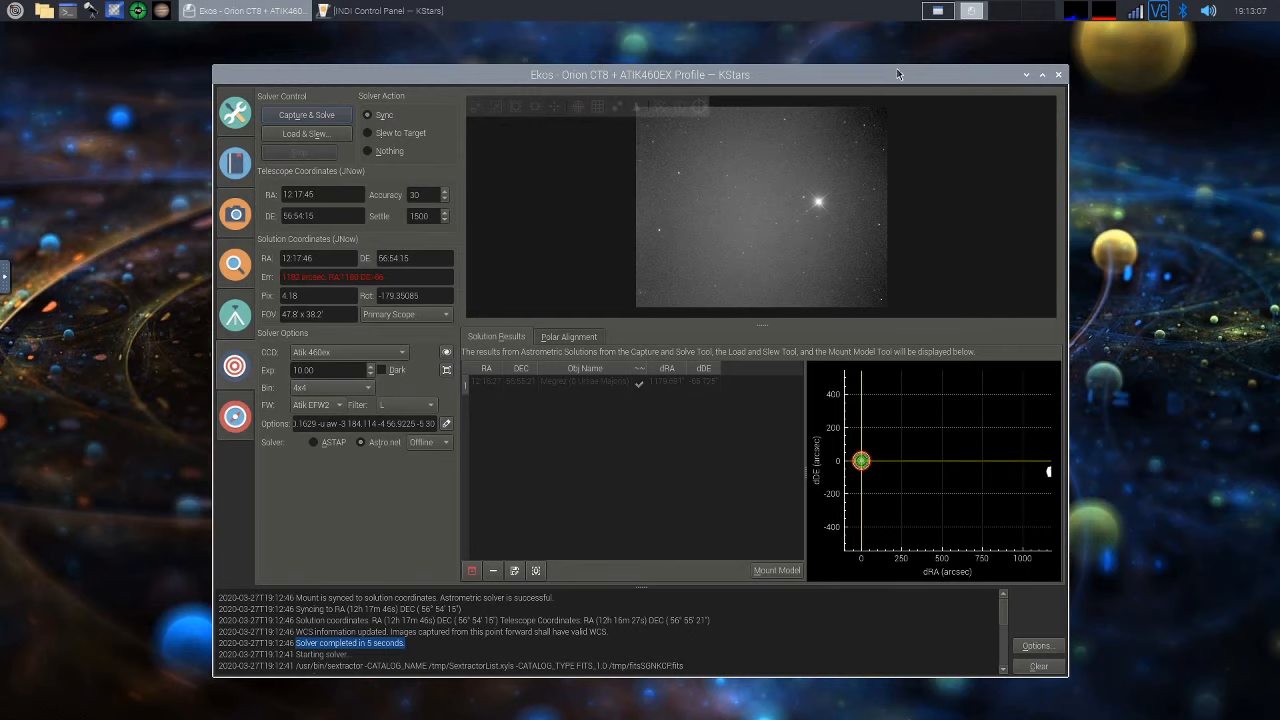
Examine on the sky map where the synced EQMod mount points relative to the star Megrez
click(937, 11)
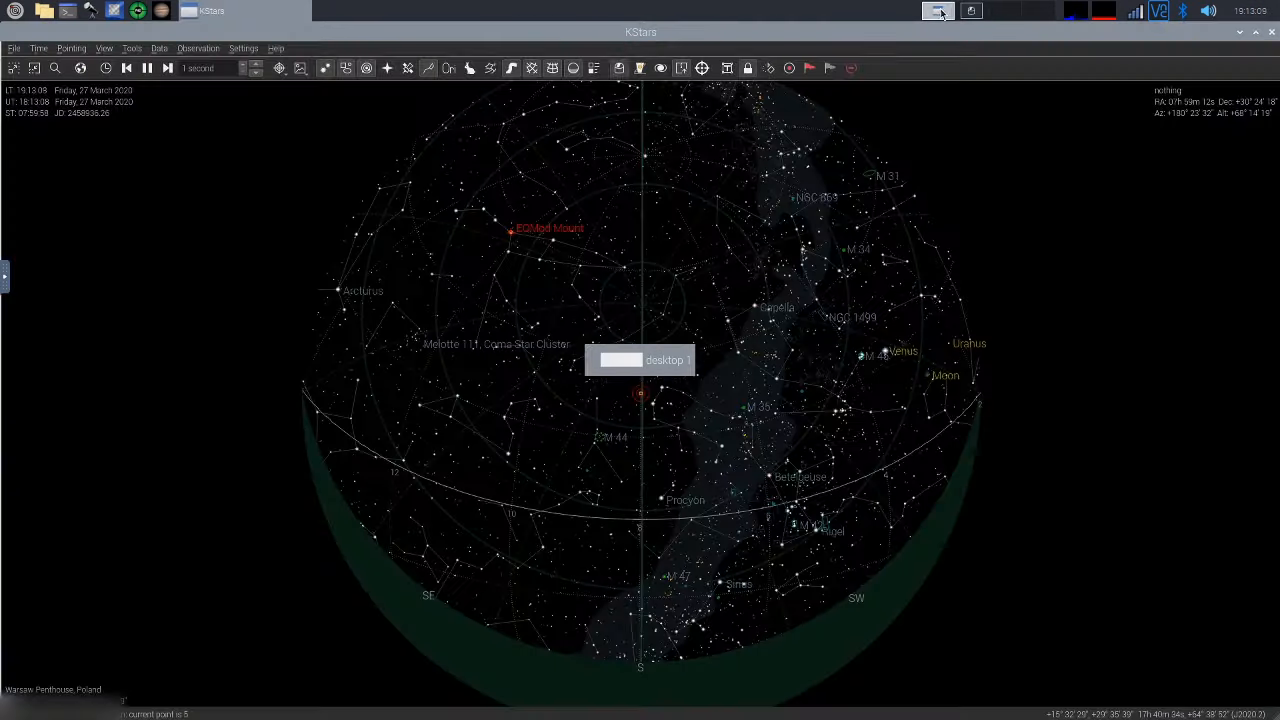
scroll(493, 230, up, 5)
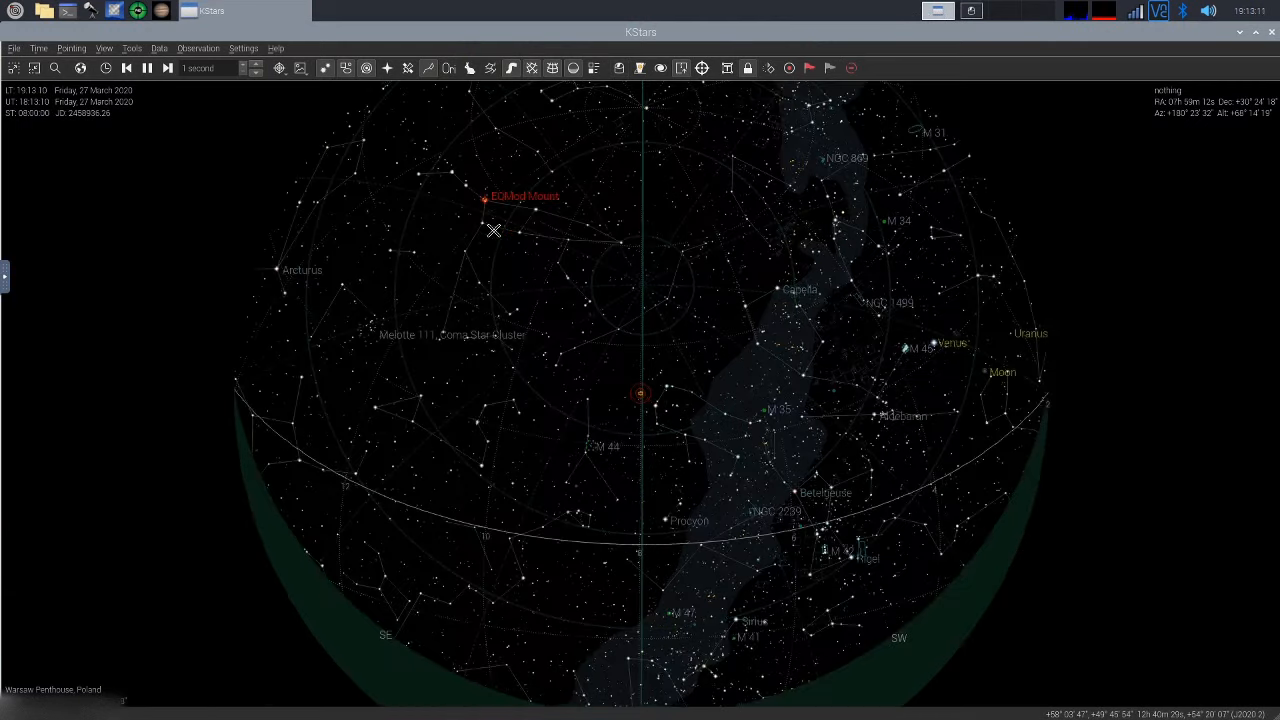
mouse_move(429, 171)
mouse_down()
mouse_move(486, 260)
mouse_move(550, 308)
mouse_up()
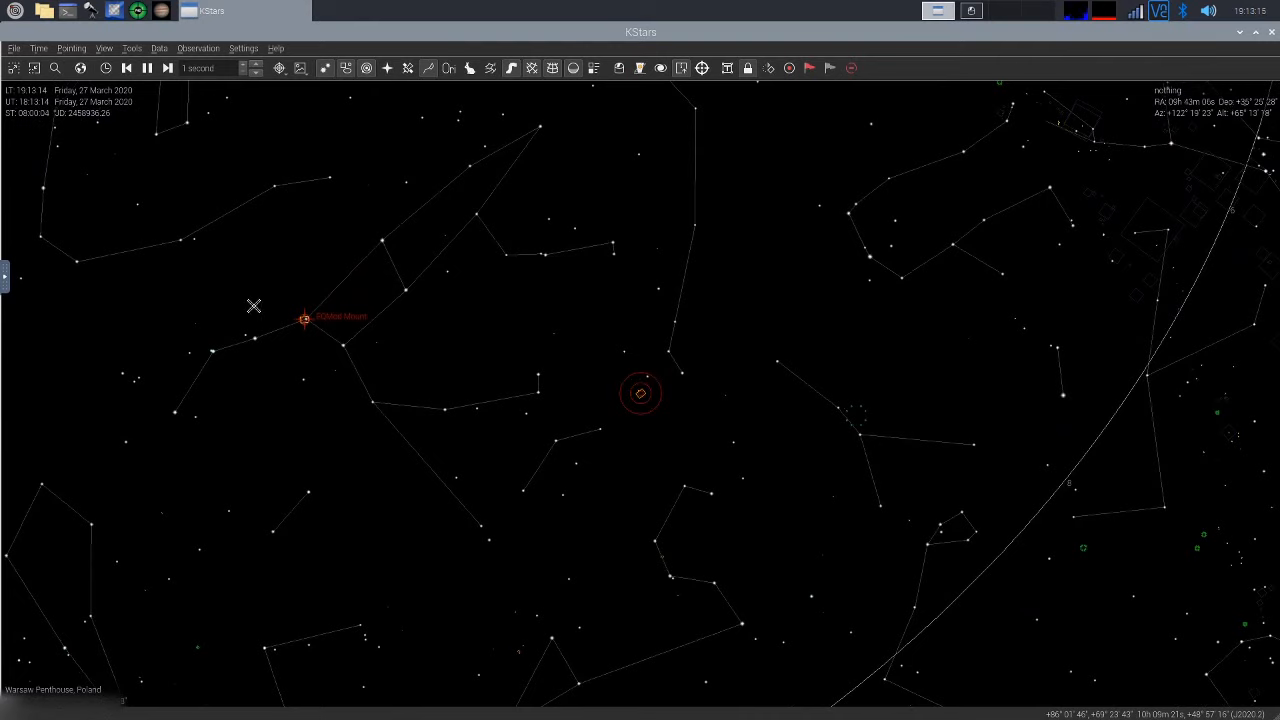
mouse_move(254, 305)
mouse_down()
mouse_move(583, 349)
mouse_move(620, 371)
mouse_move(576, 419)
mouse_up()
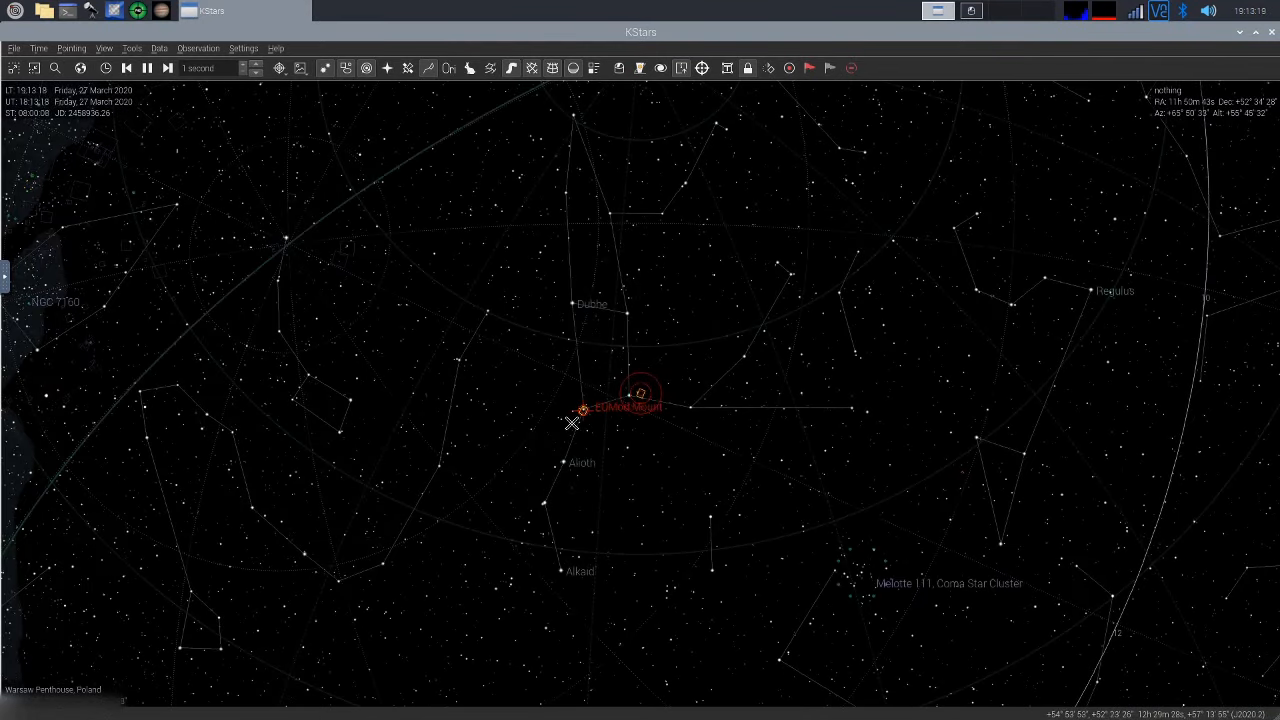
scroll(571, 423, up, 6)
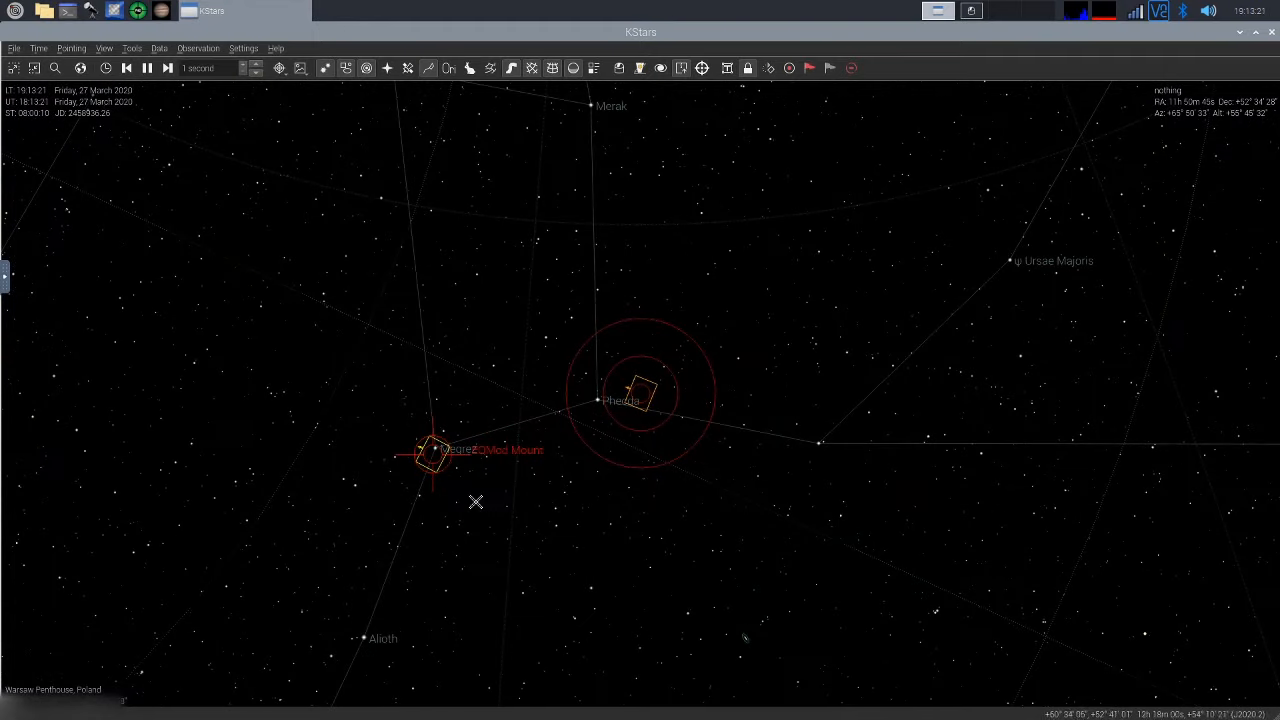
mouse_move(476, 502)
mouse_down()
mouse_move(517, 409)
mouse_move(503, 397)
mouse_up()
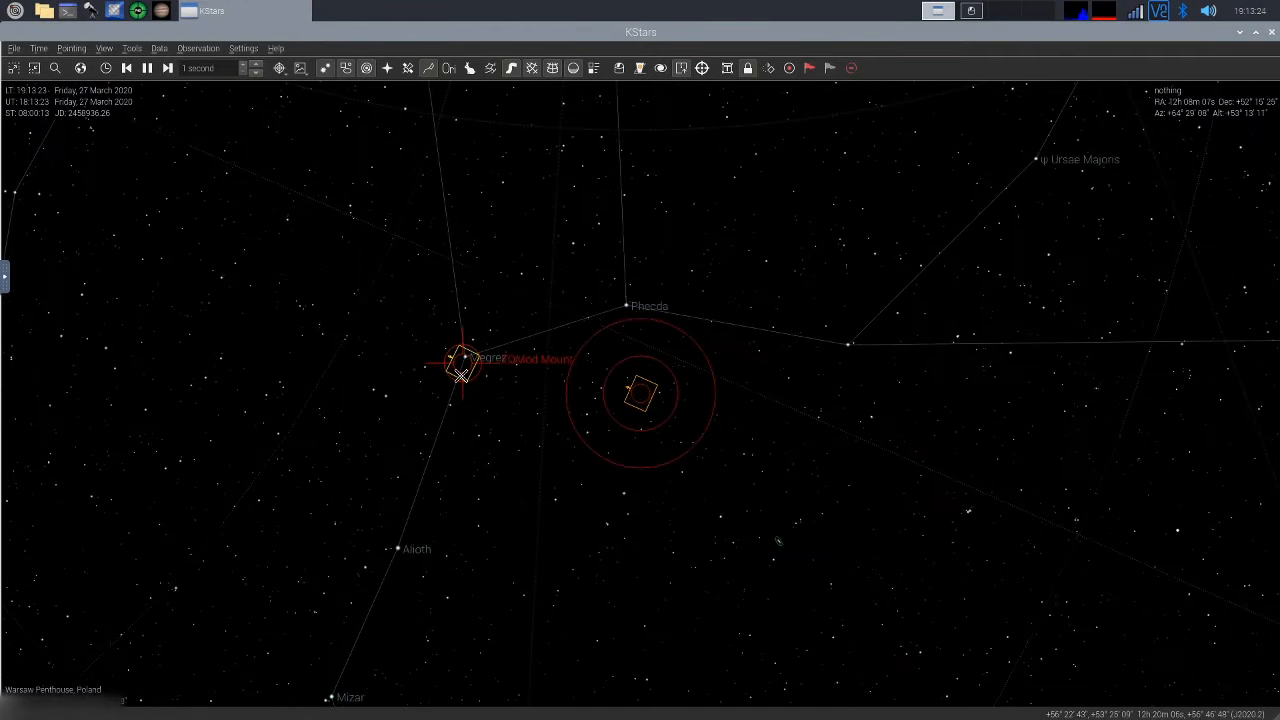
scroll(460, 375, up, 5)
drag(306, 354, 423, 369)
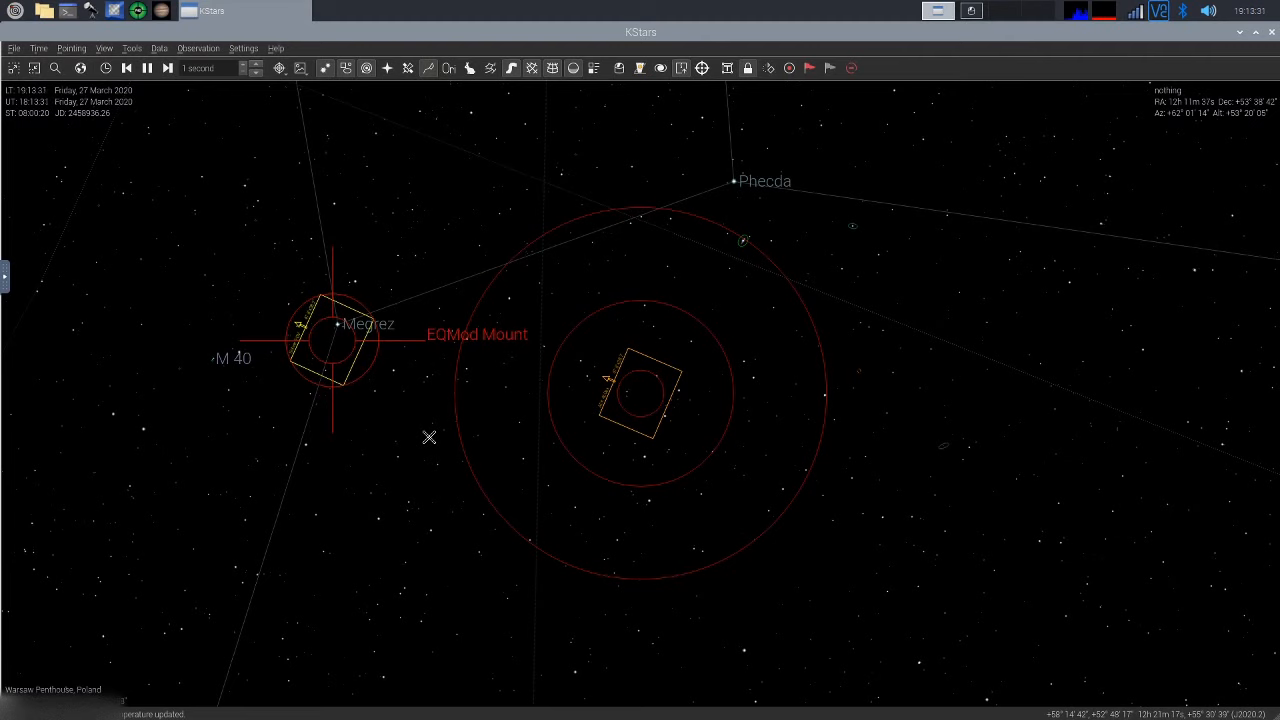
Slew the EQMod mount to the star Megrez from the sky map
right_click(338, 326)
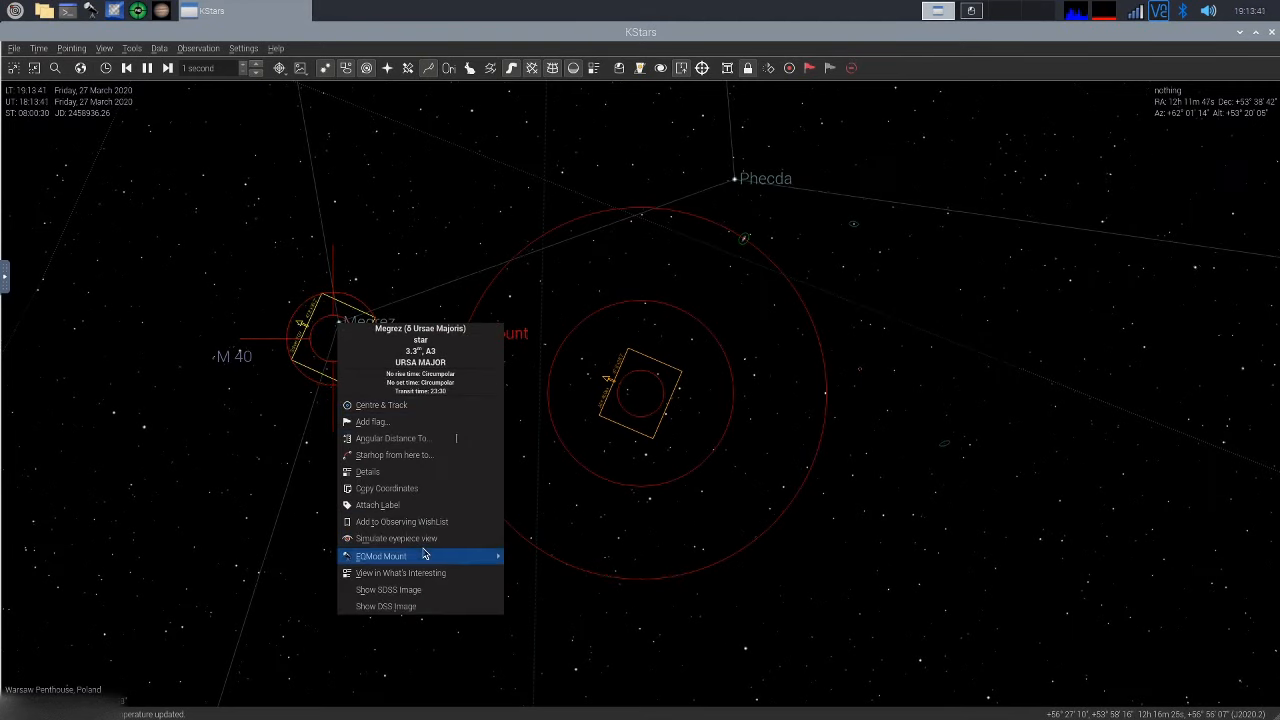
mouse_move(424, 554)
click(531, 555)
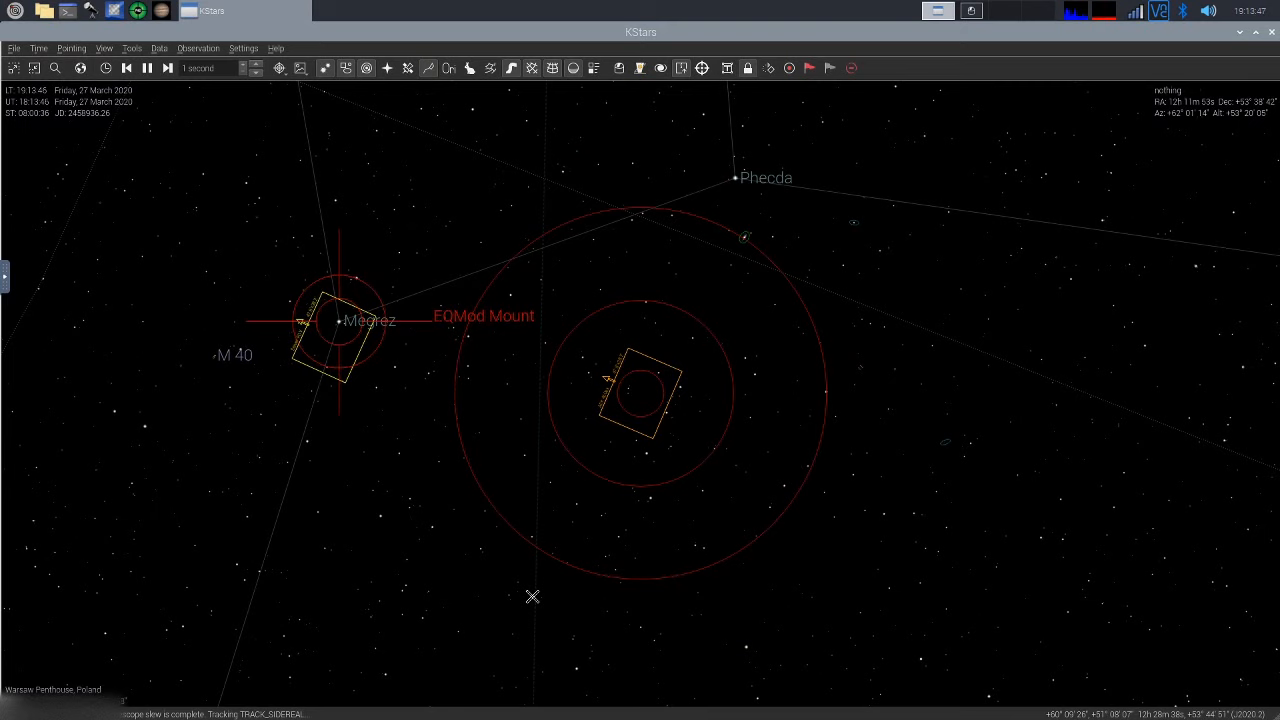
Capture an image in the Ekos focus module to check the star's centering, and hide the detected-star markers
click(975, 12)
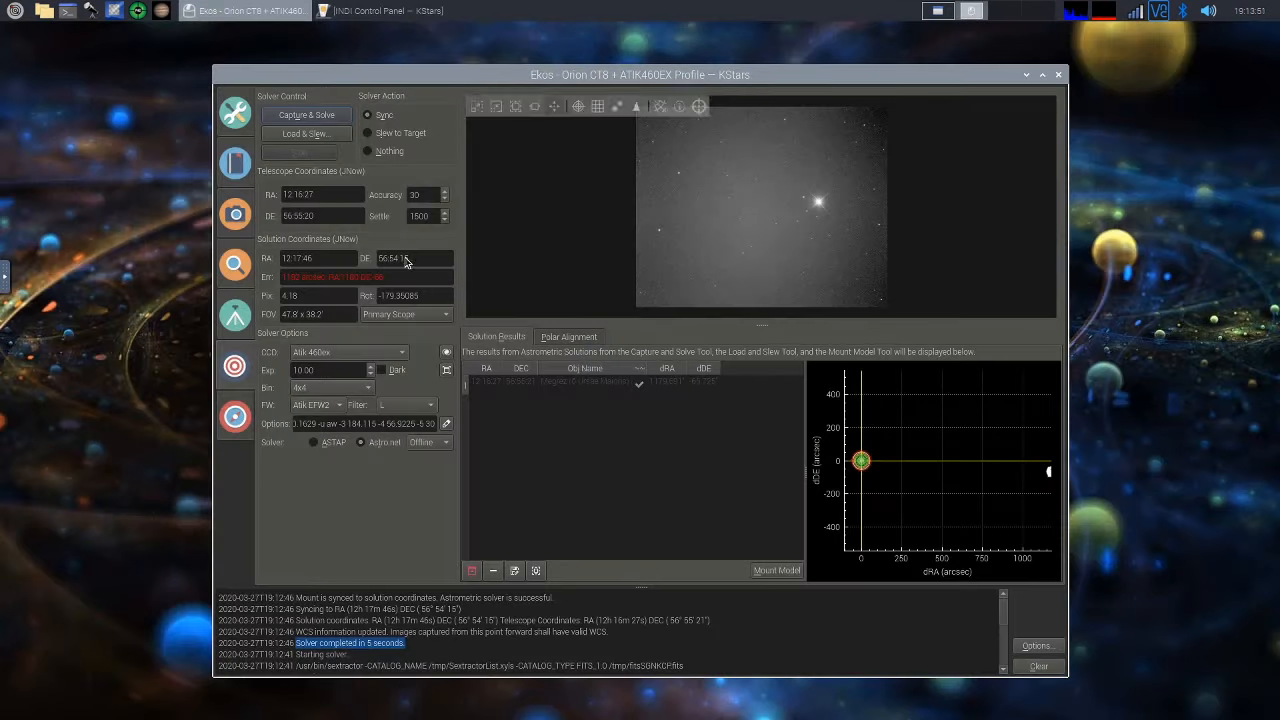
click(235, 266)
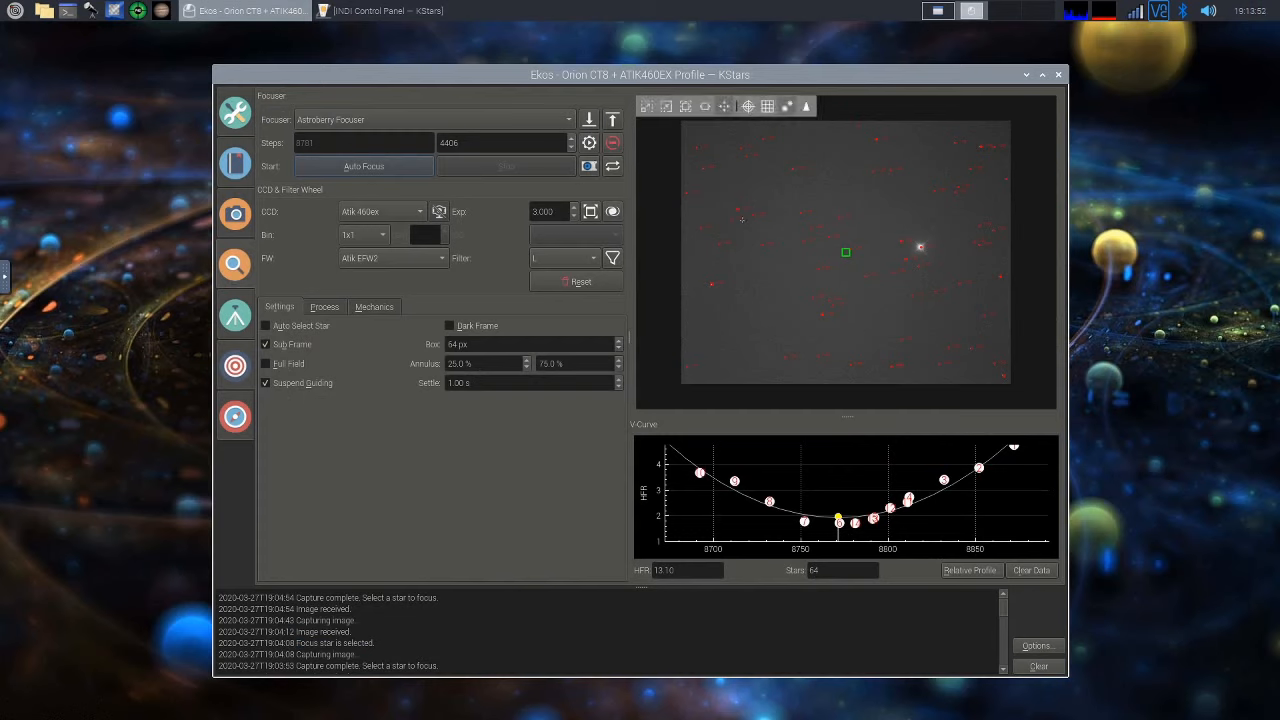
click(589, 168)
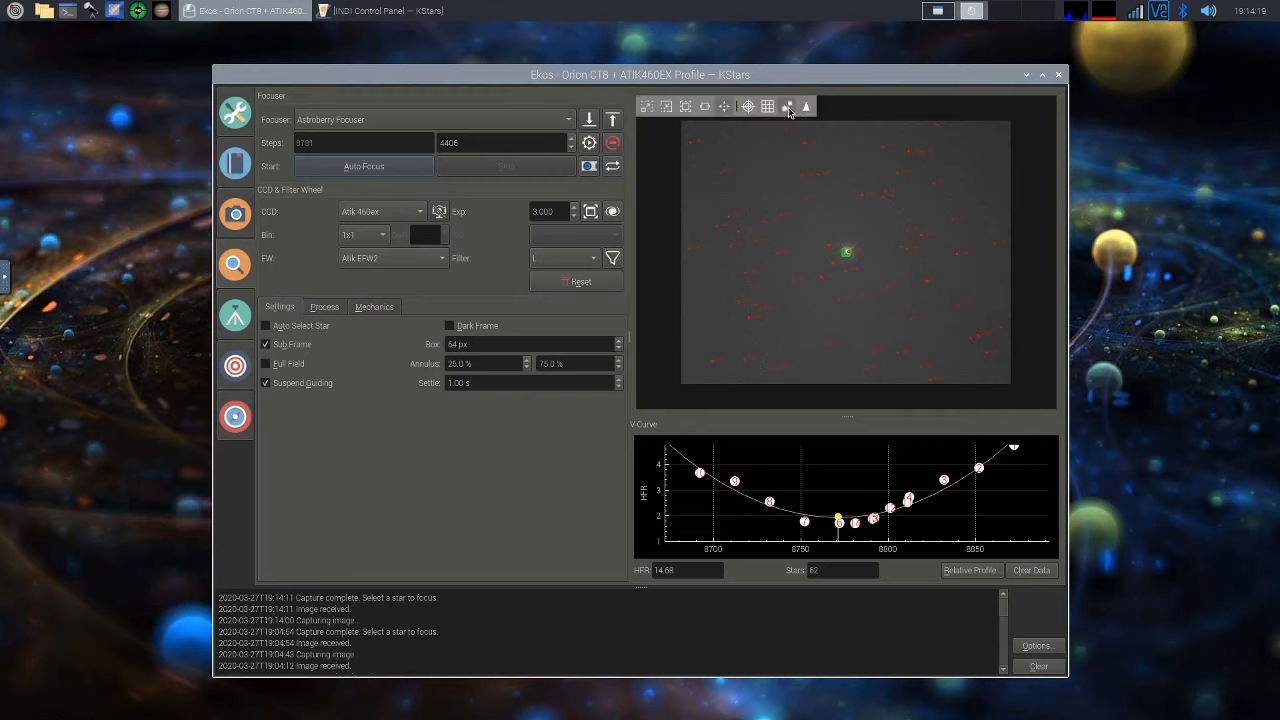
click(786, 107)
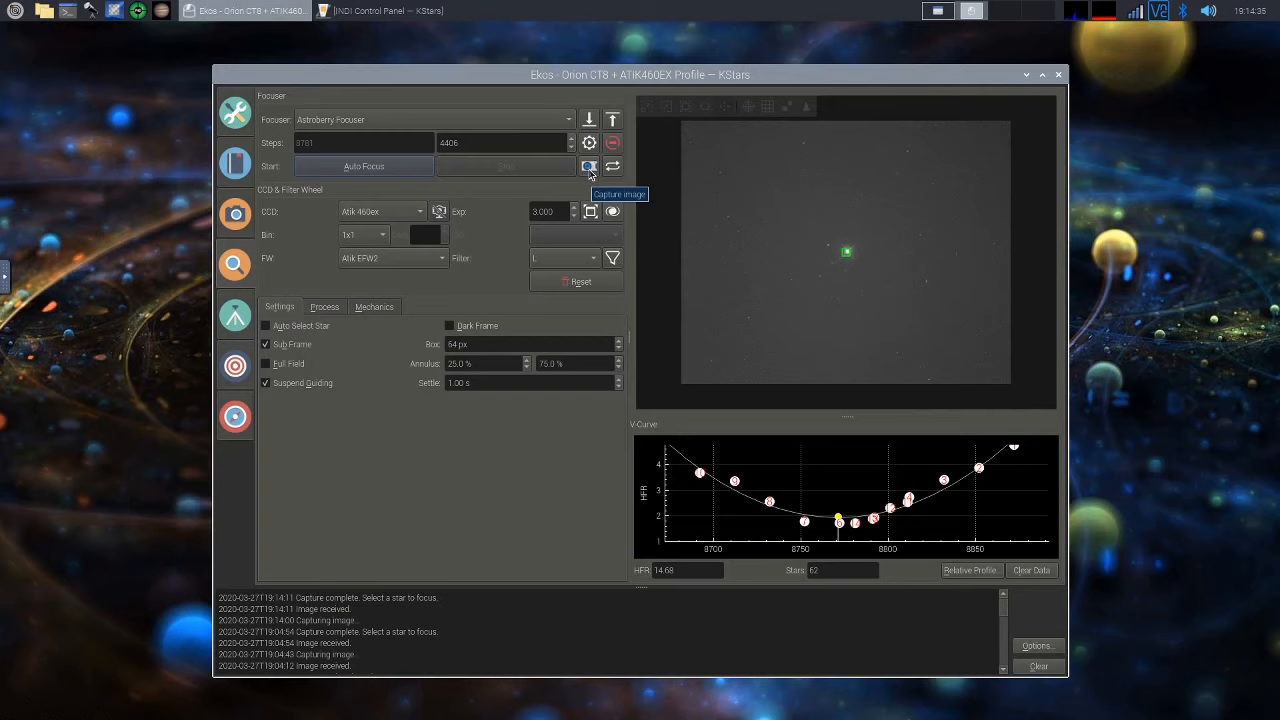
click(590, 170)
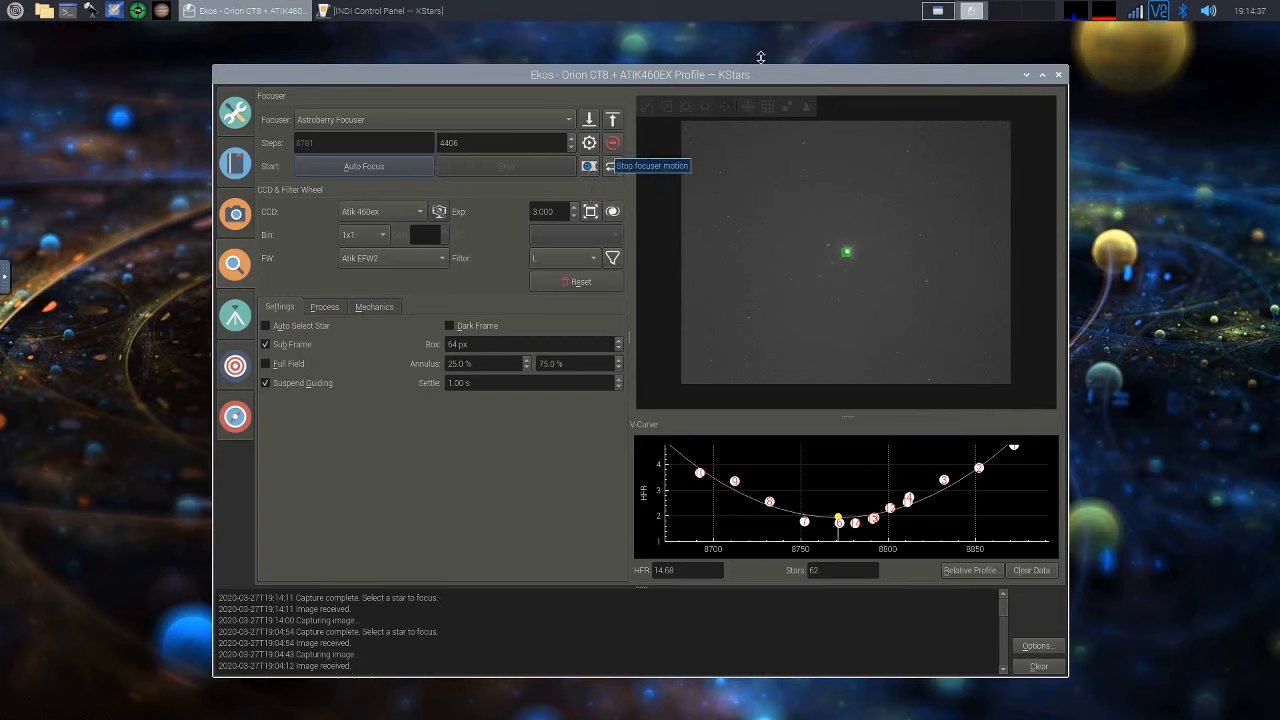
Return to the KStars sky map and point it south with most of the sky in view
click(935, 14)
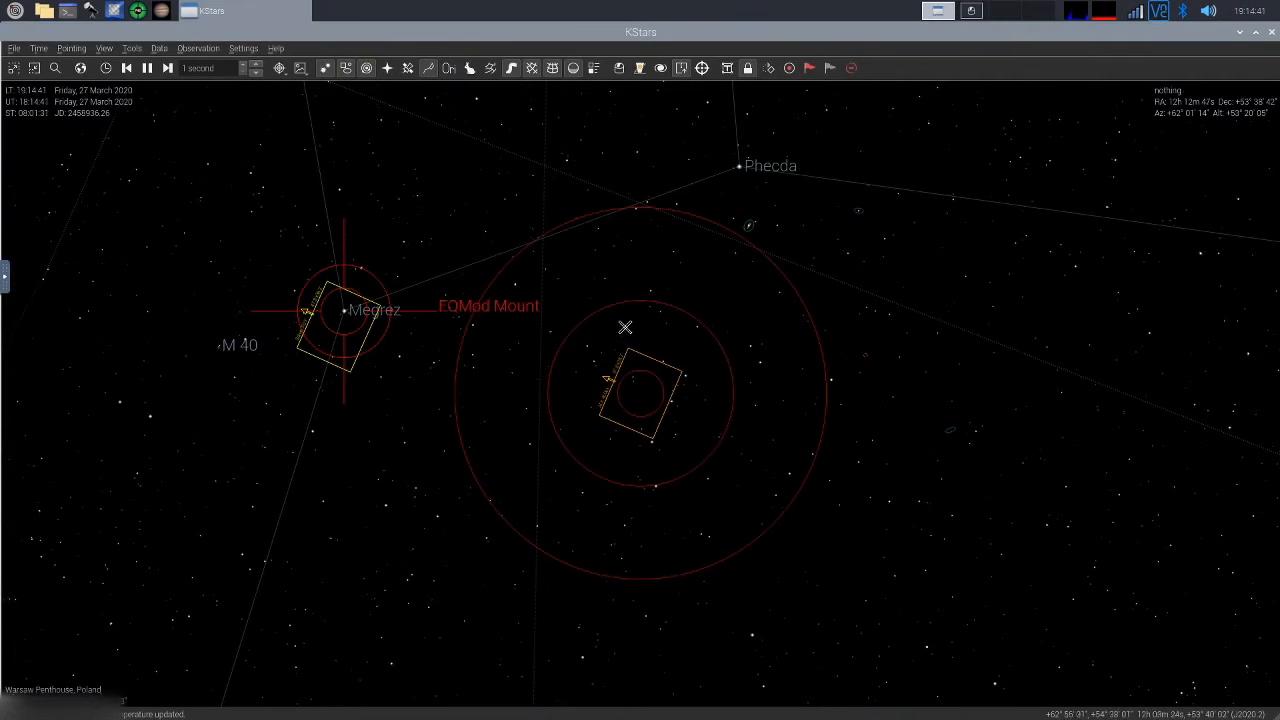
scroll(645, 321, down, 5)
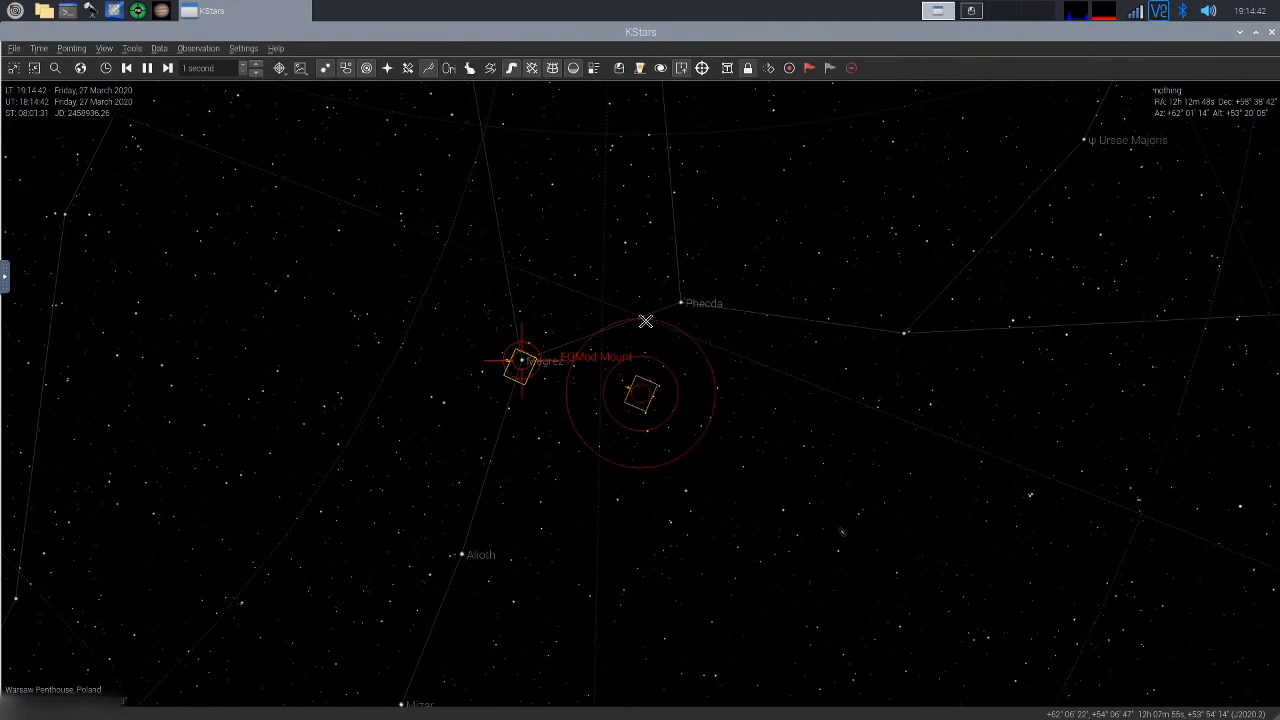
scroll(645, 321, down, 5)
scroll(645, 321, down, 3)
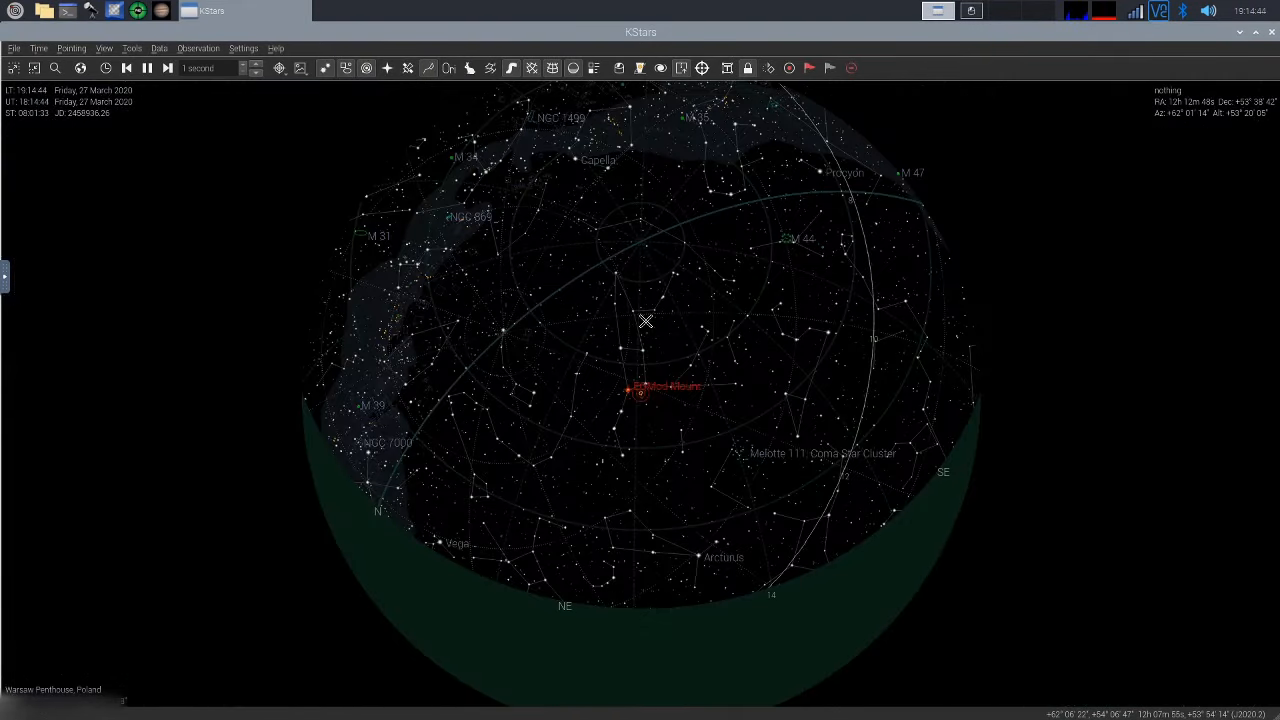
scroll(645, 321, up, 2)
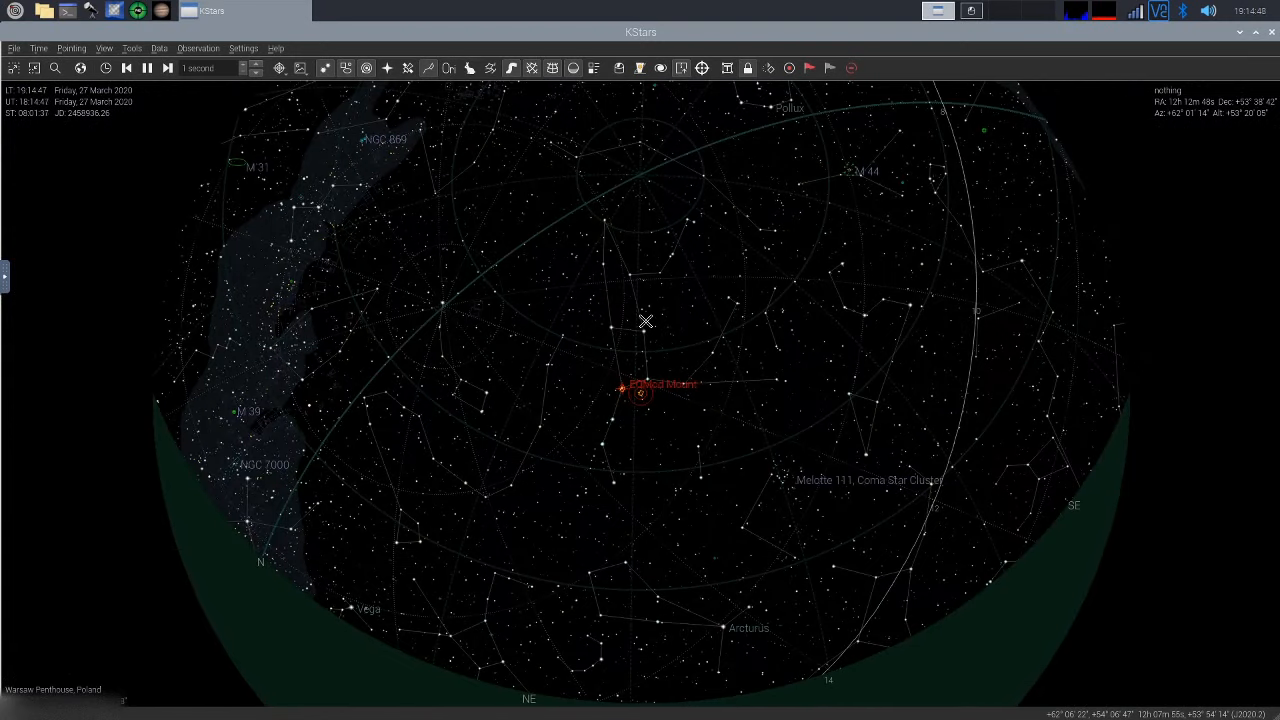
click(70, 52)
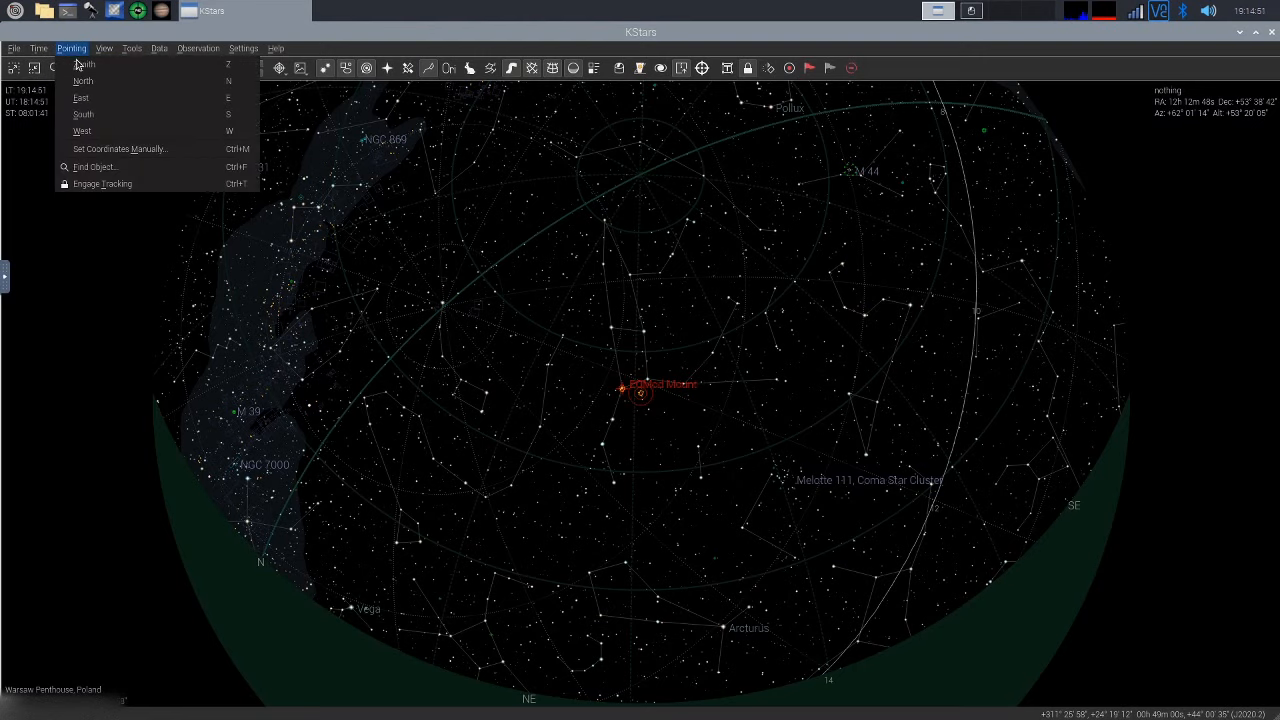
click(110, 118)
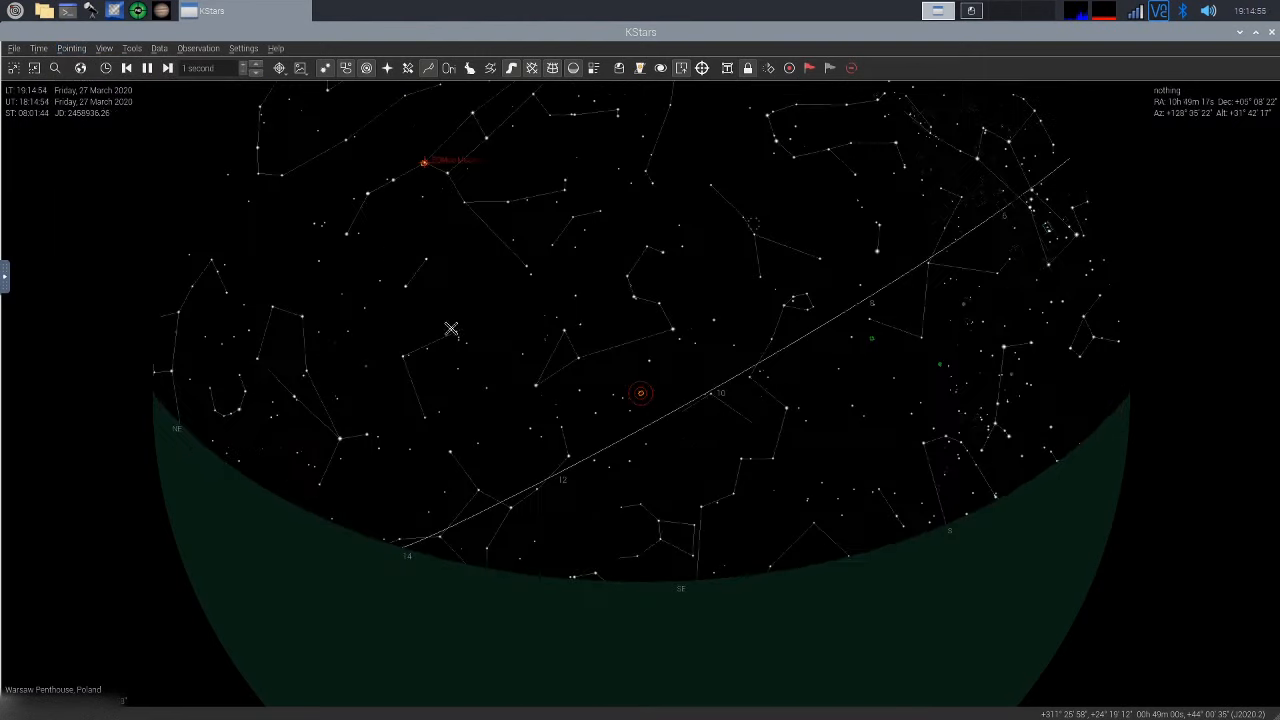
drag(643, 490, 634, 652)
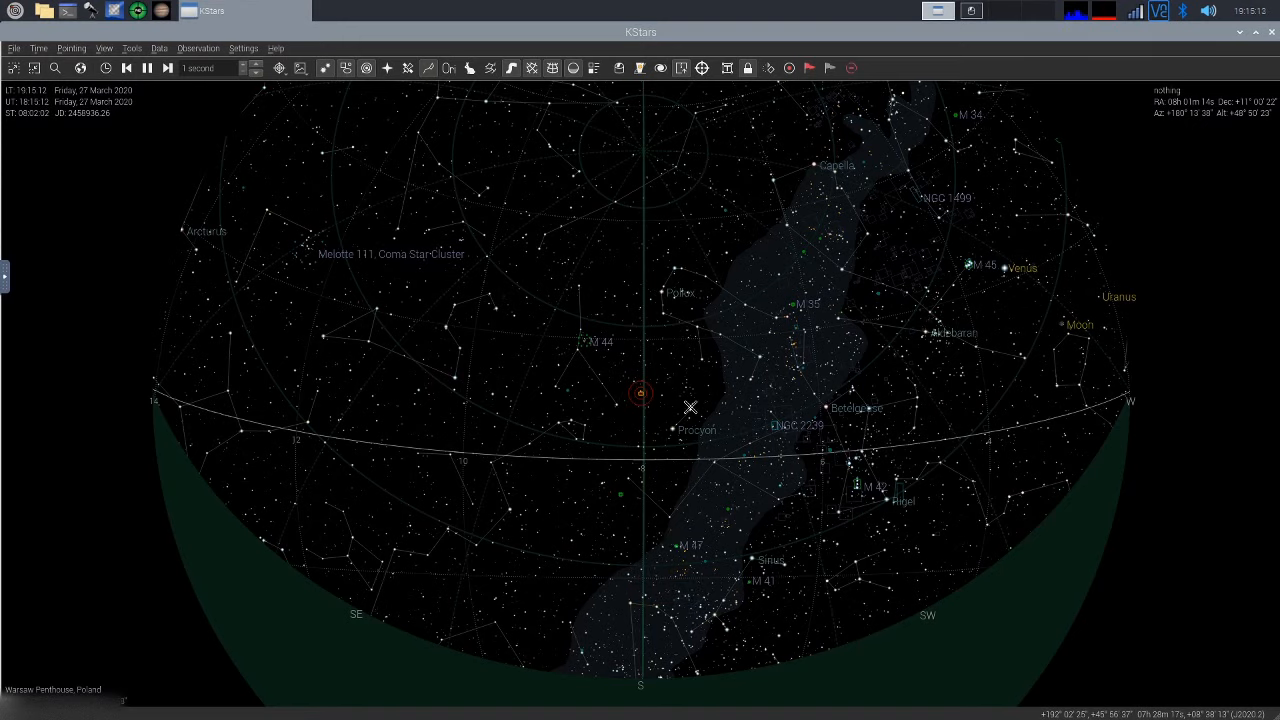
Slew the EQMod mount to the Beehive cluster M 44 from the sky map
scroll(690, 407, down, 3)
scroll(690, 407, up, 3)
scroll(690, 407, down, 1)
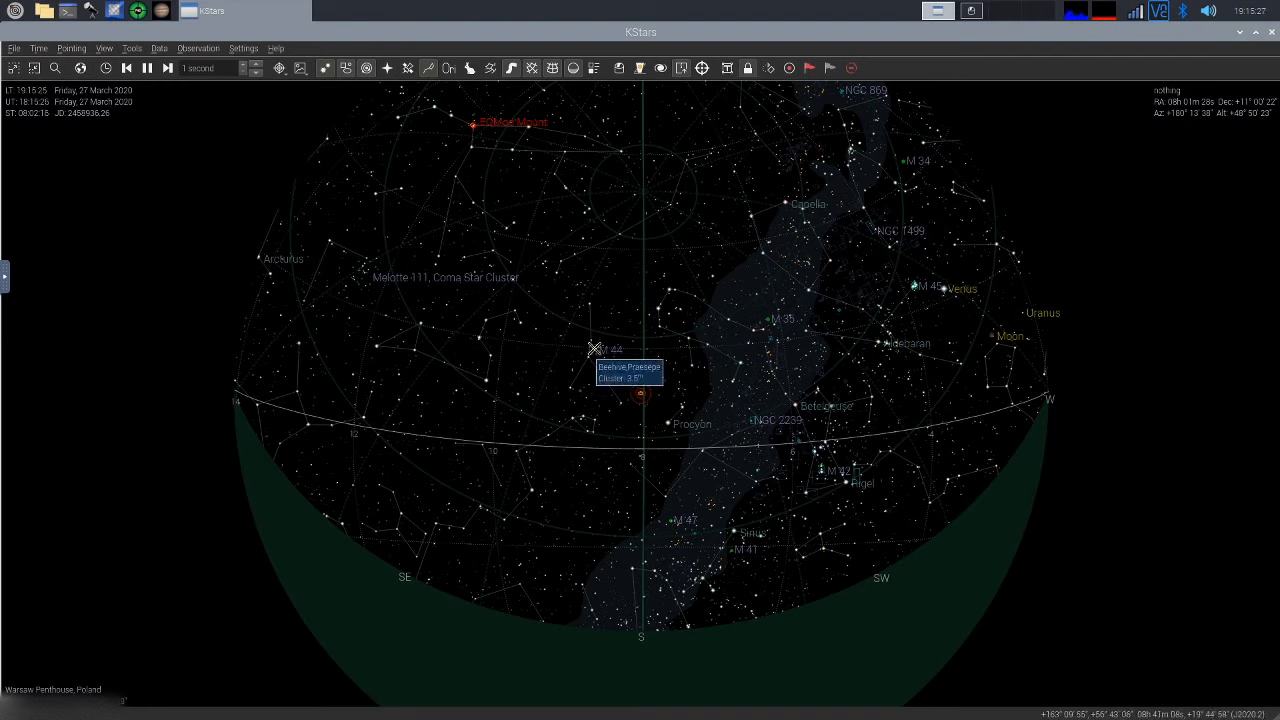
right_click(594, 349)
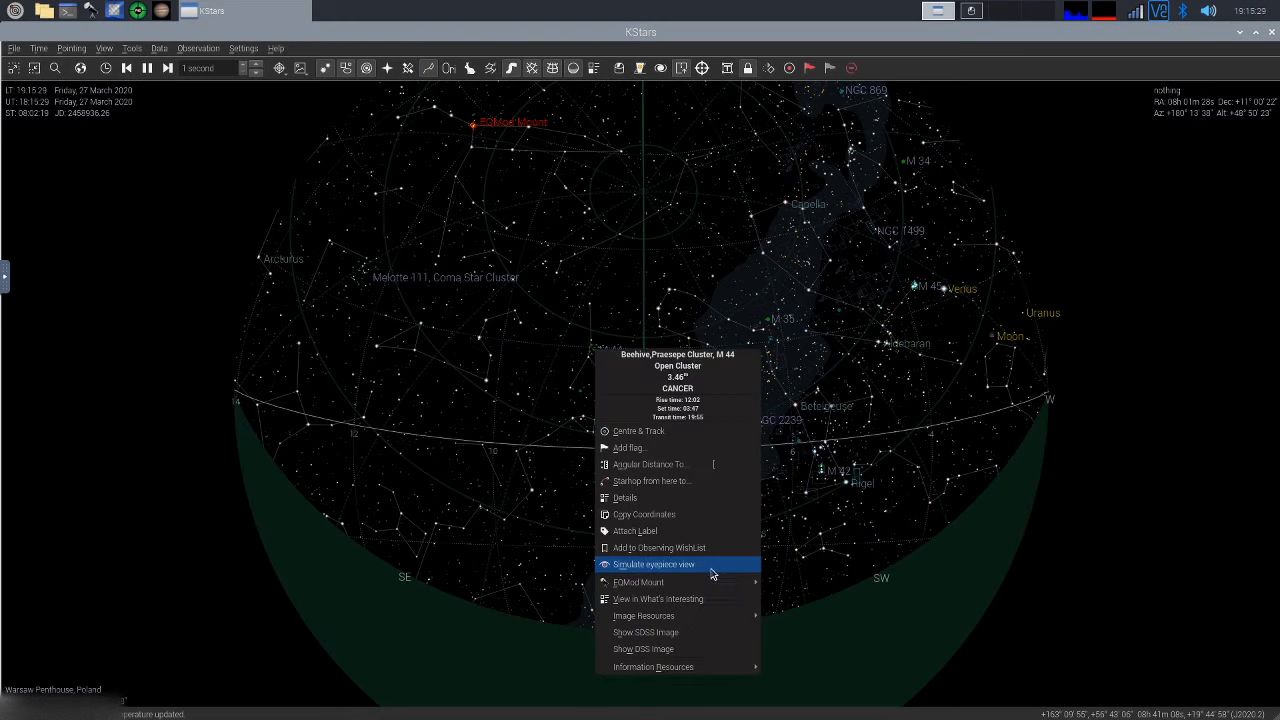
mouse_move(720, 588)
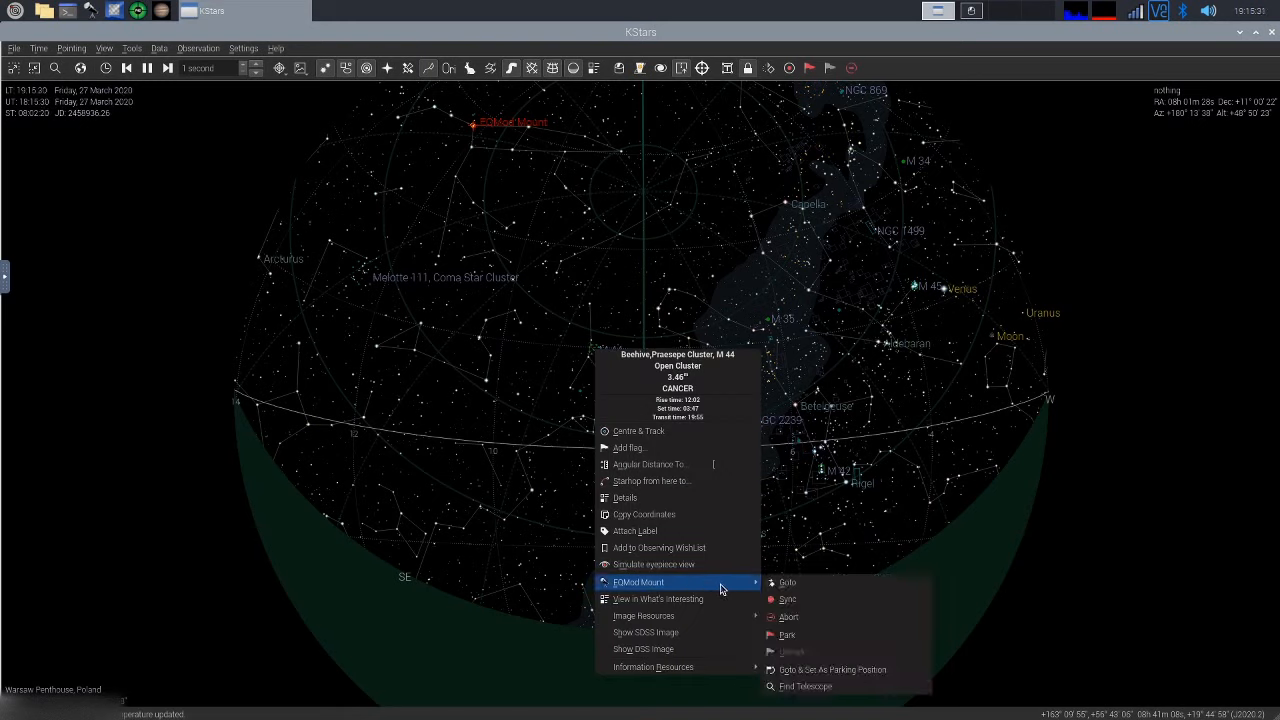
click(815, 587)
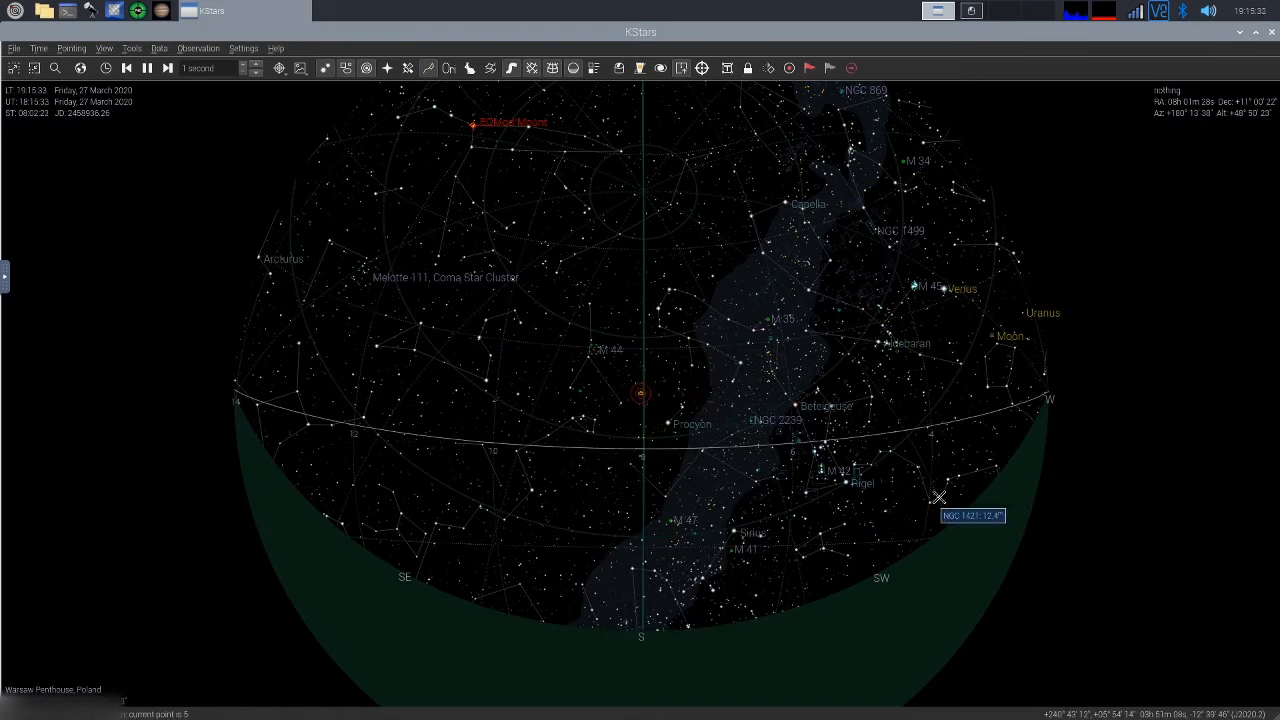
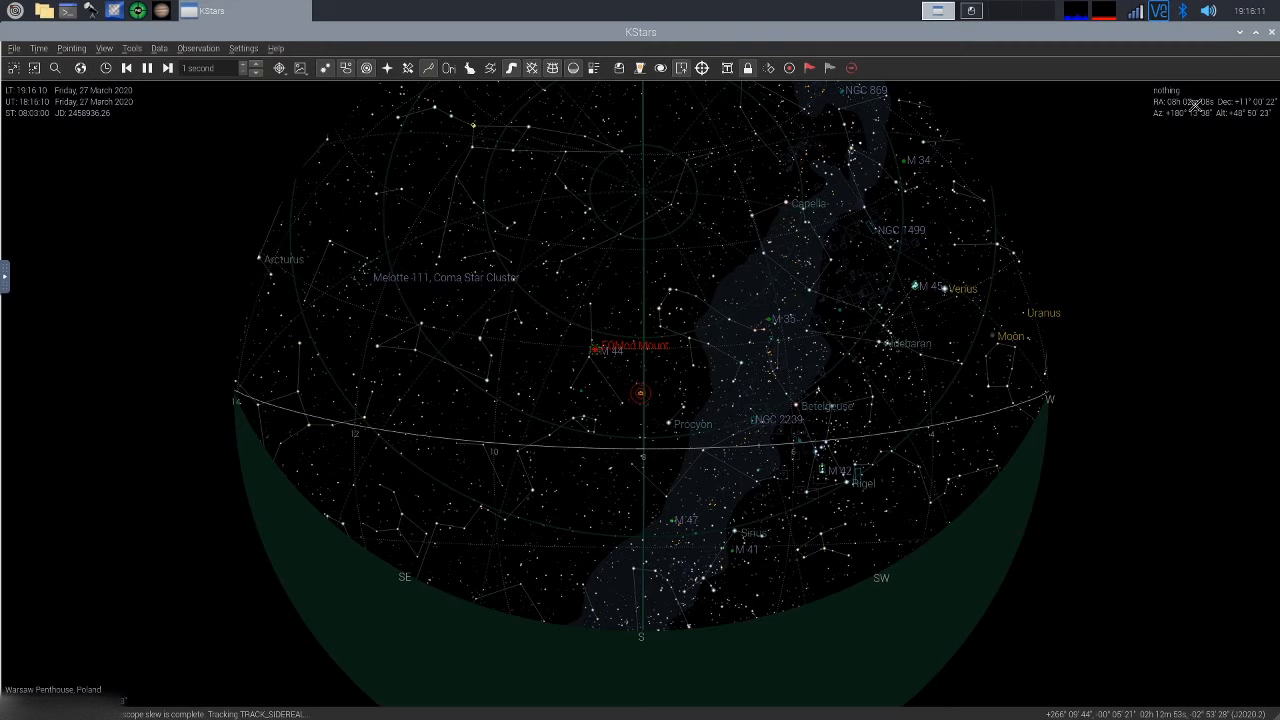
Capture an image of M 44 in the Ekos focus module to check its centering, toggling the detected-star markers
click(970, 11)
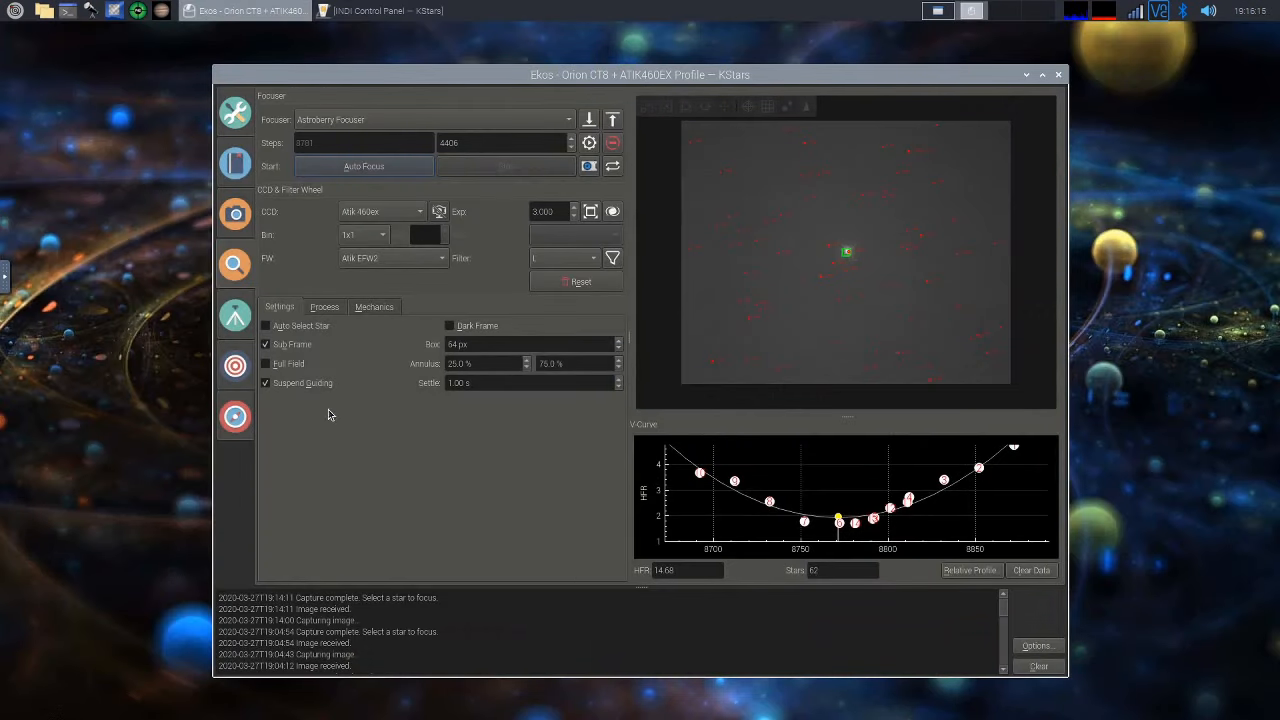
click(588, 167)
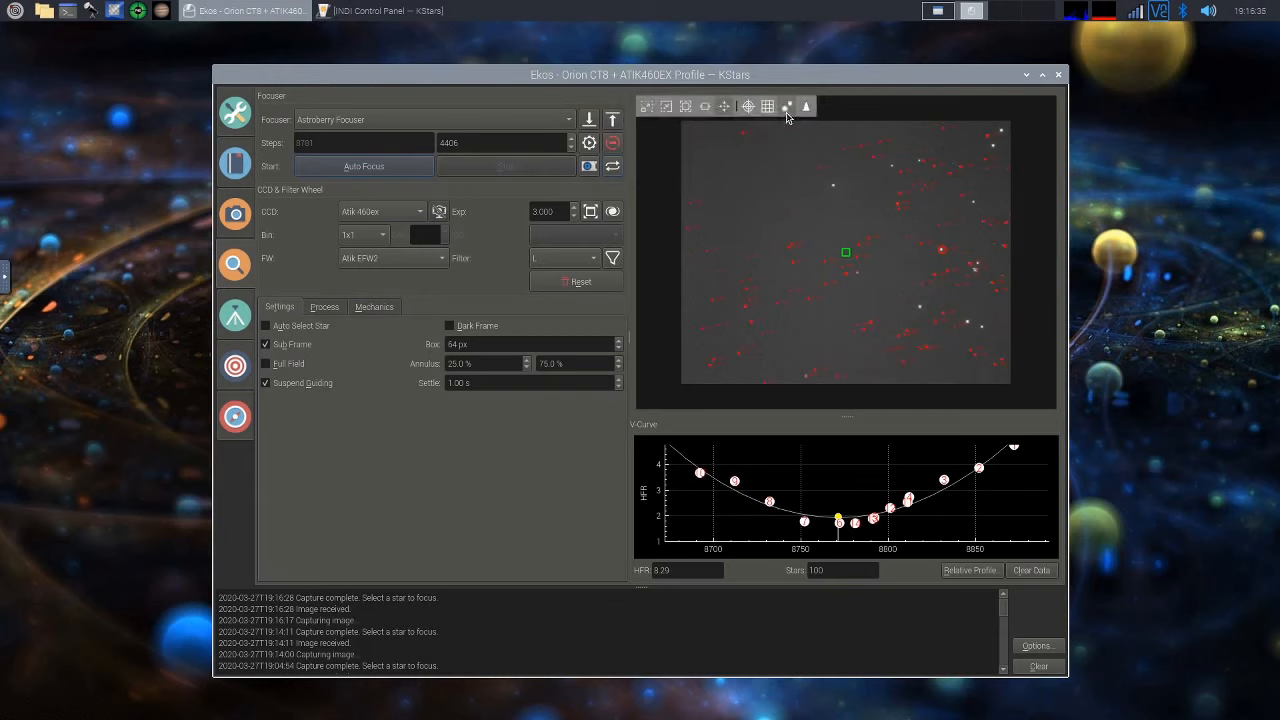
click(787, 107)
click(787, 108)
click(787, 108)
In the align module, set the solver action to Slew to Target, rescale the error plot to the target, and capture and plate-solve M 44
click(234, 367)
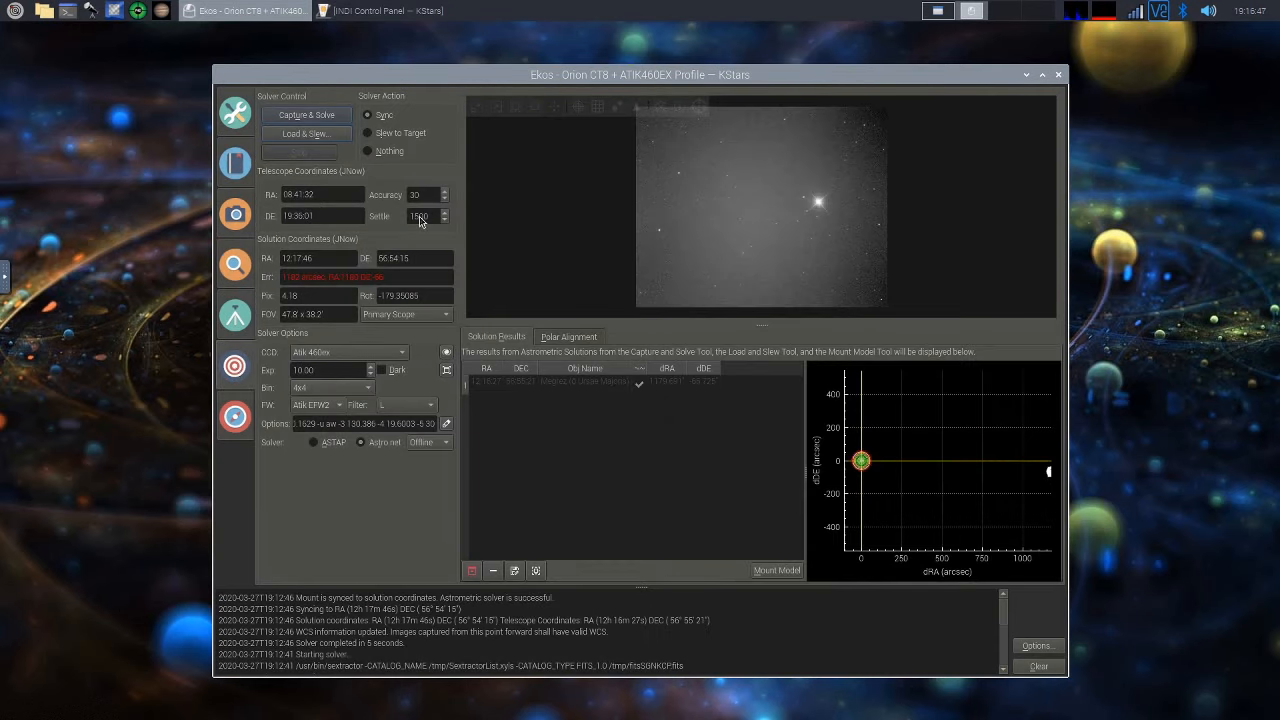
click(403, 133)
click(533, 571)
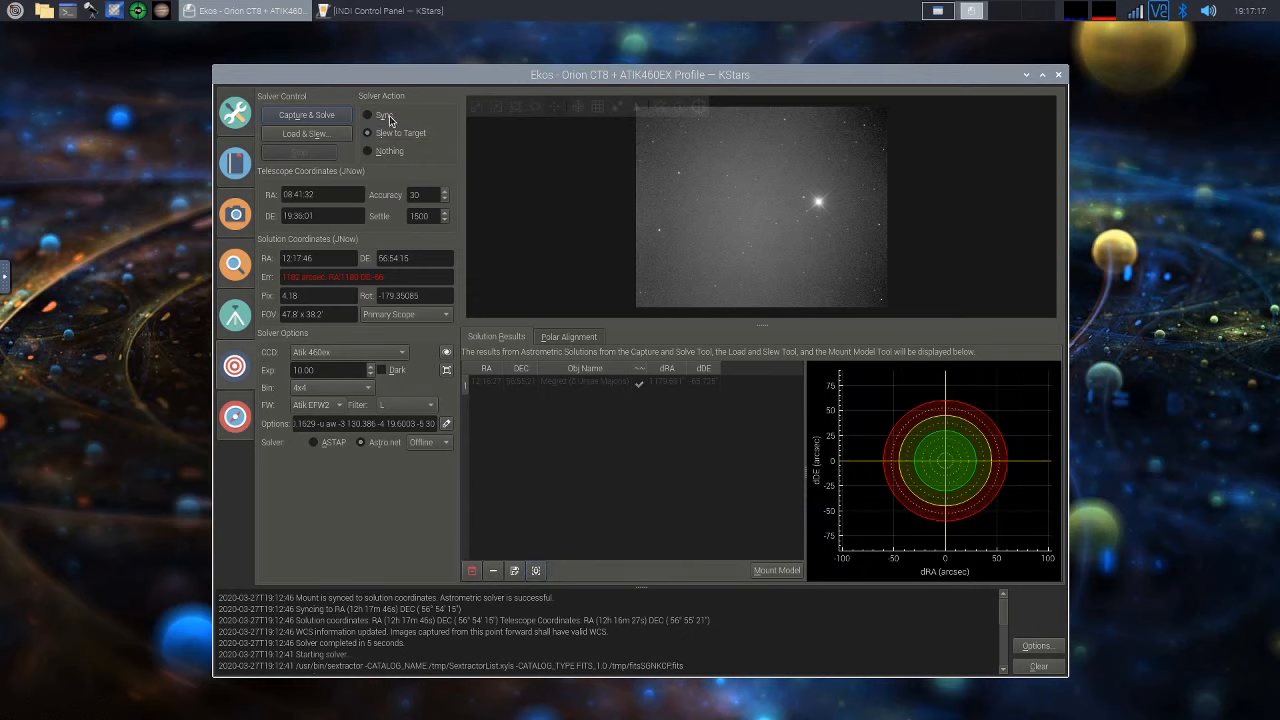
double_click(422, 196)
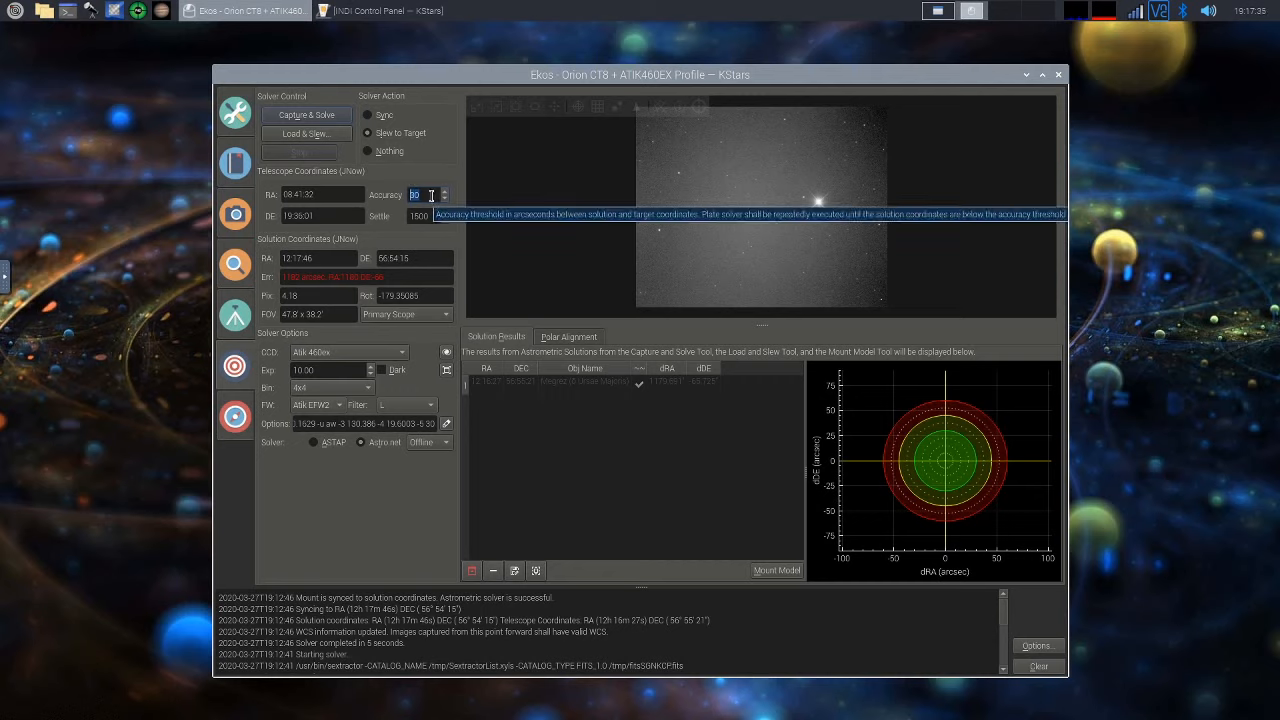
click(323, 116)
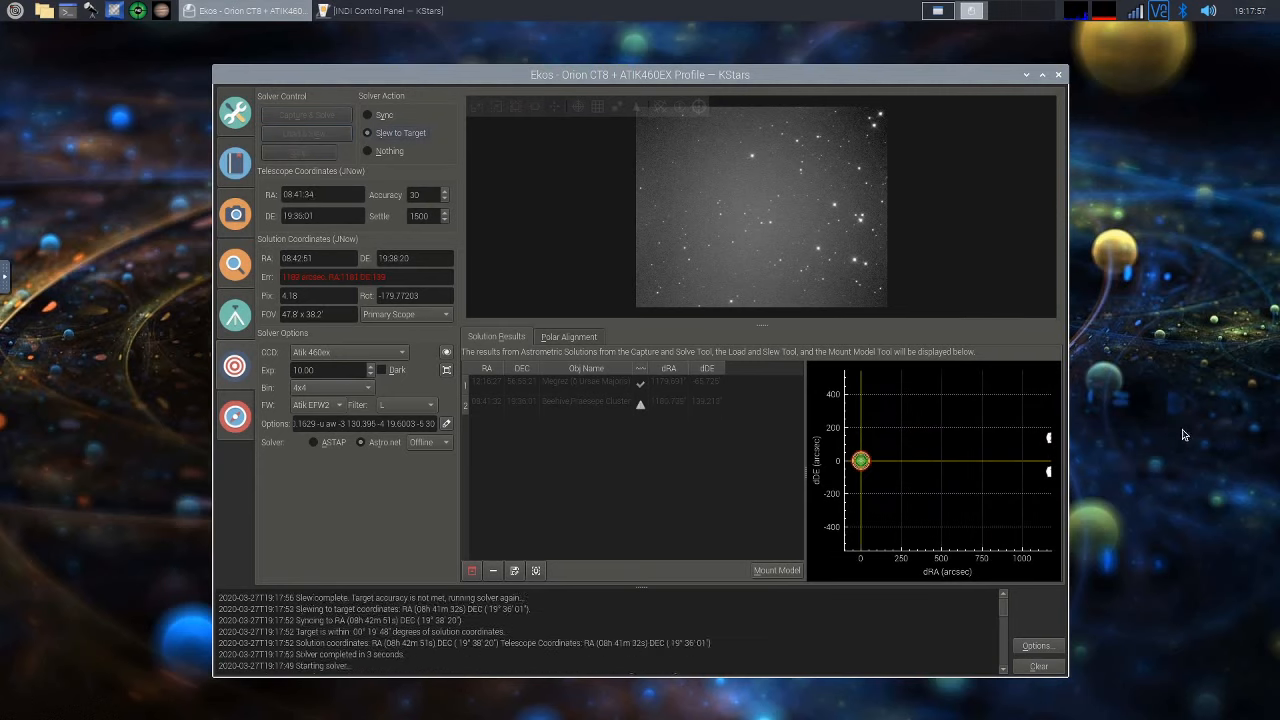
Highlight the slewing and target accuracy messages in the solver log and compare them with the accuracy threshold
drag(335, 610, 603, 609)
click(604, 610)
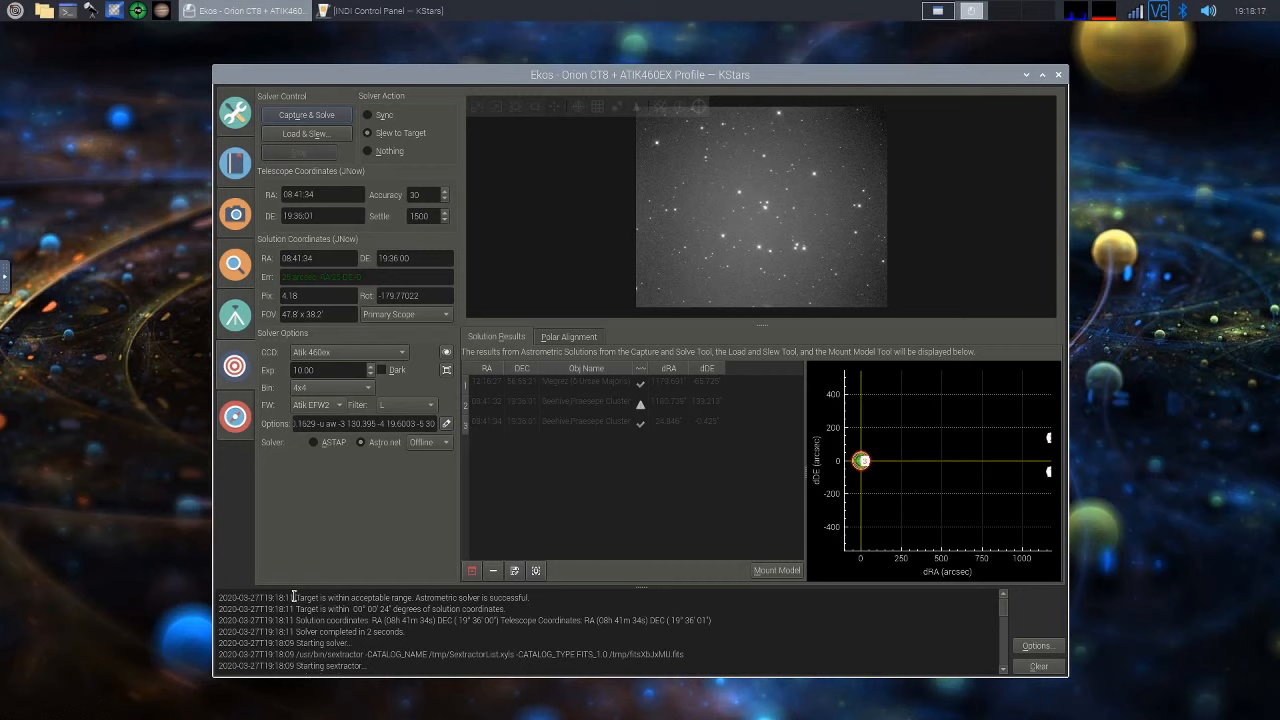
drag(295, 597, 547, 596)
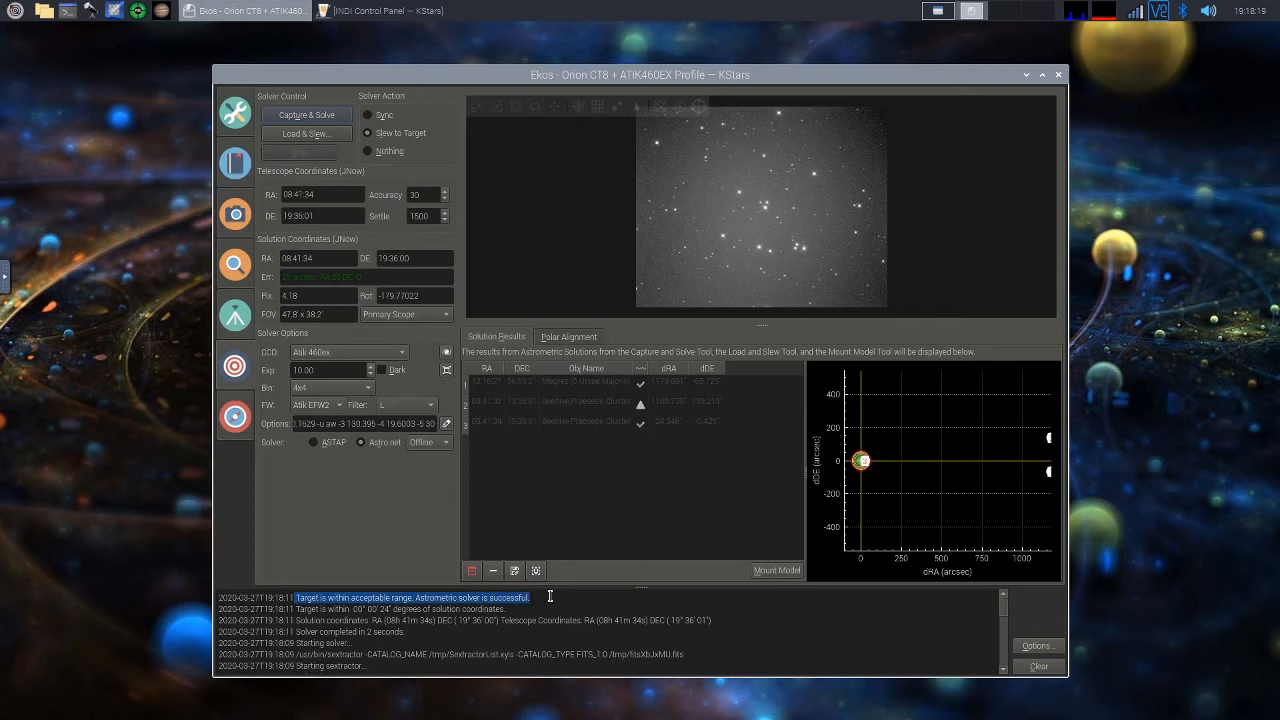
click(580, 603)
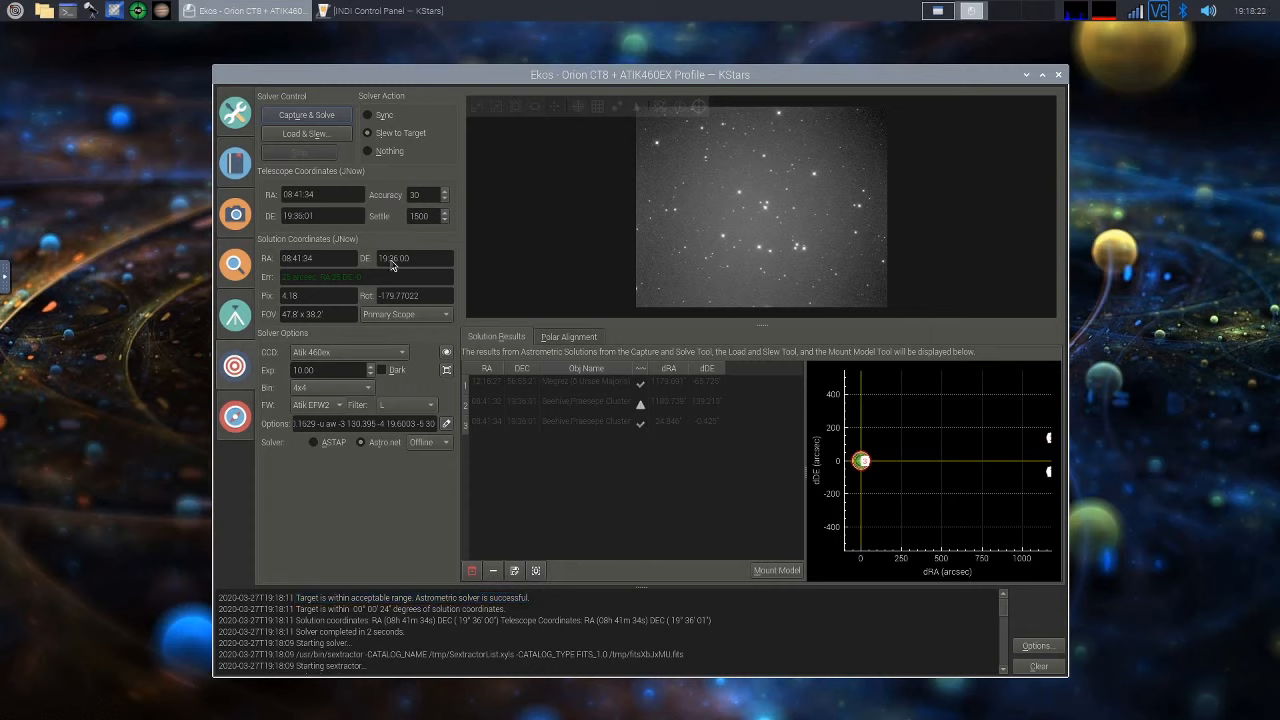
double_click(414, 194)
Start another capture in the Ekos focus module and open the CCD capture module
click(250, 255)
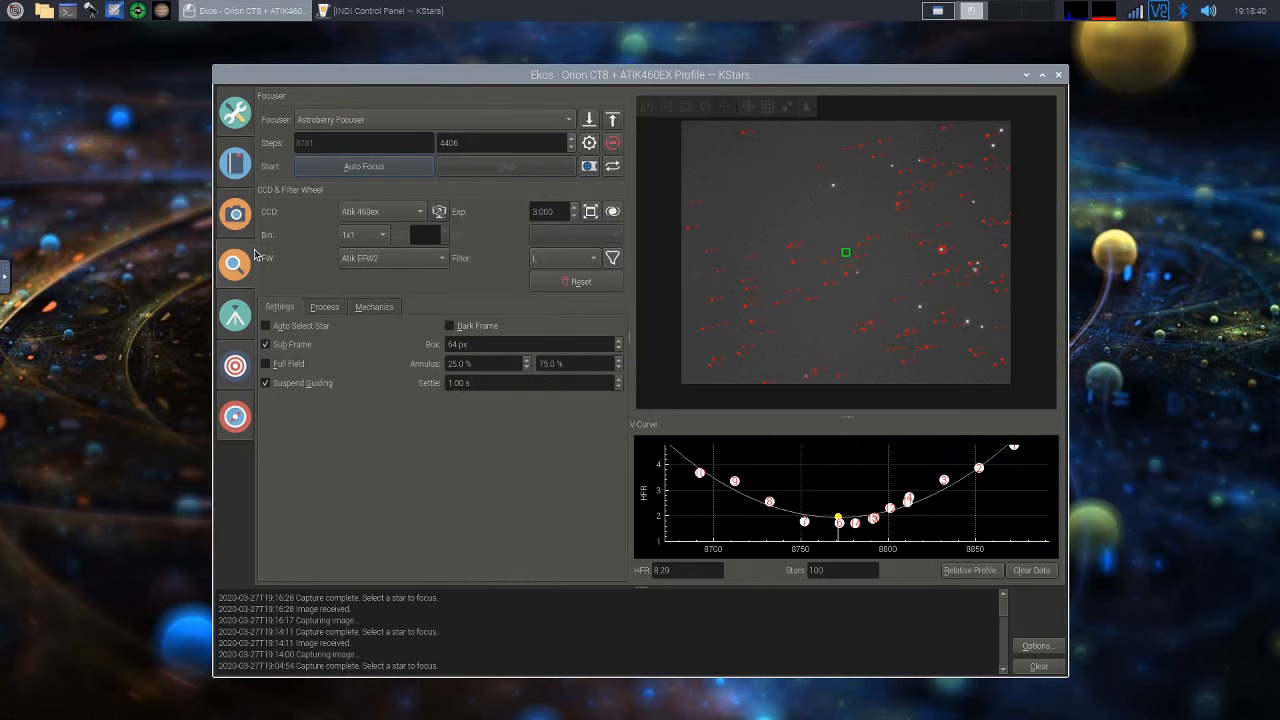
click(612, 211)
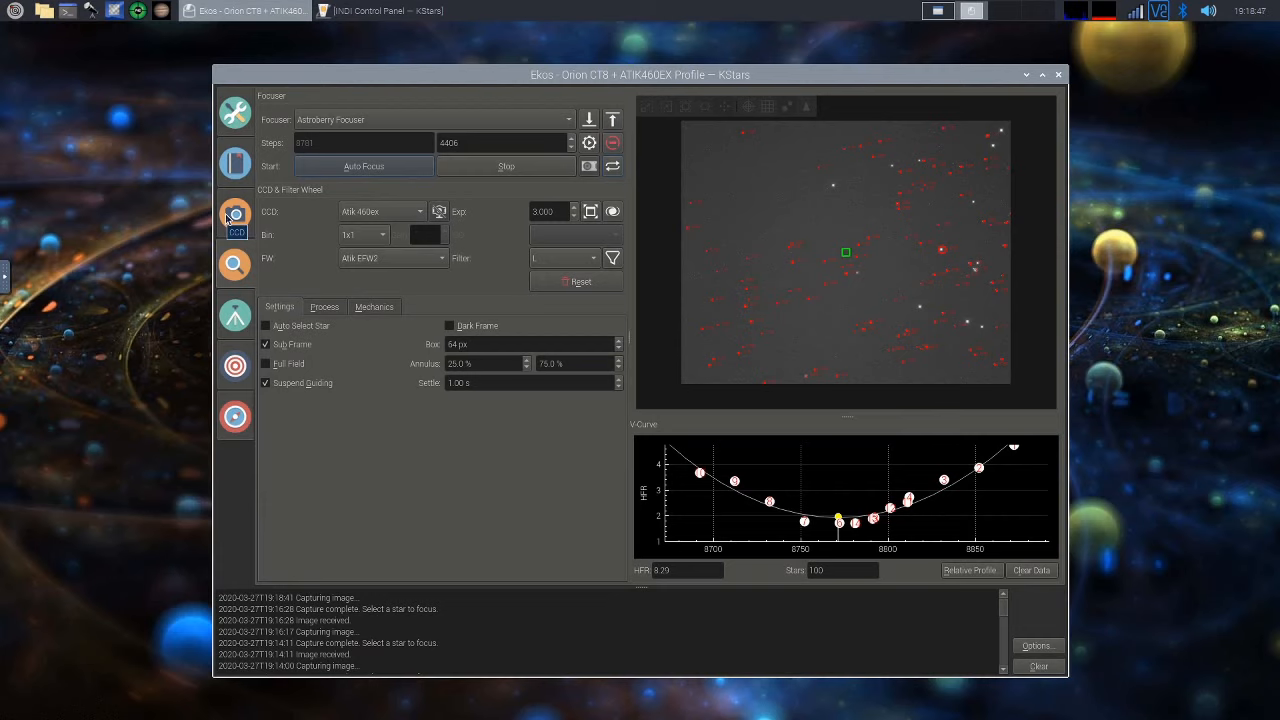
click(228, 218)
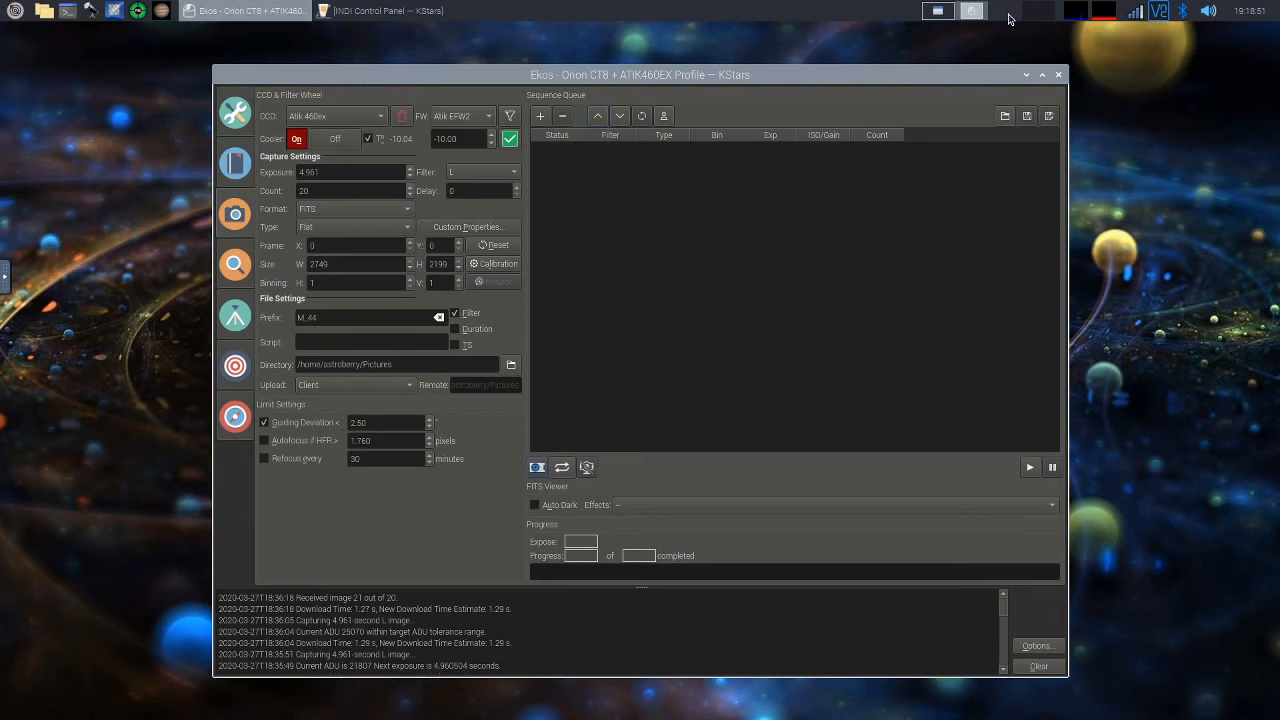
Switch to PHD2 Guiding, connect all equipment in the OAG_CT8_Atik460EX profile, and start looping exposures
click(1009, 18)
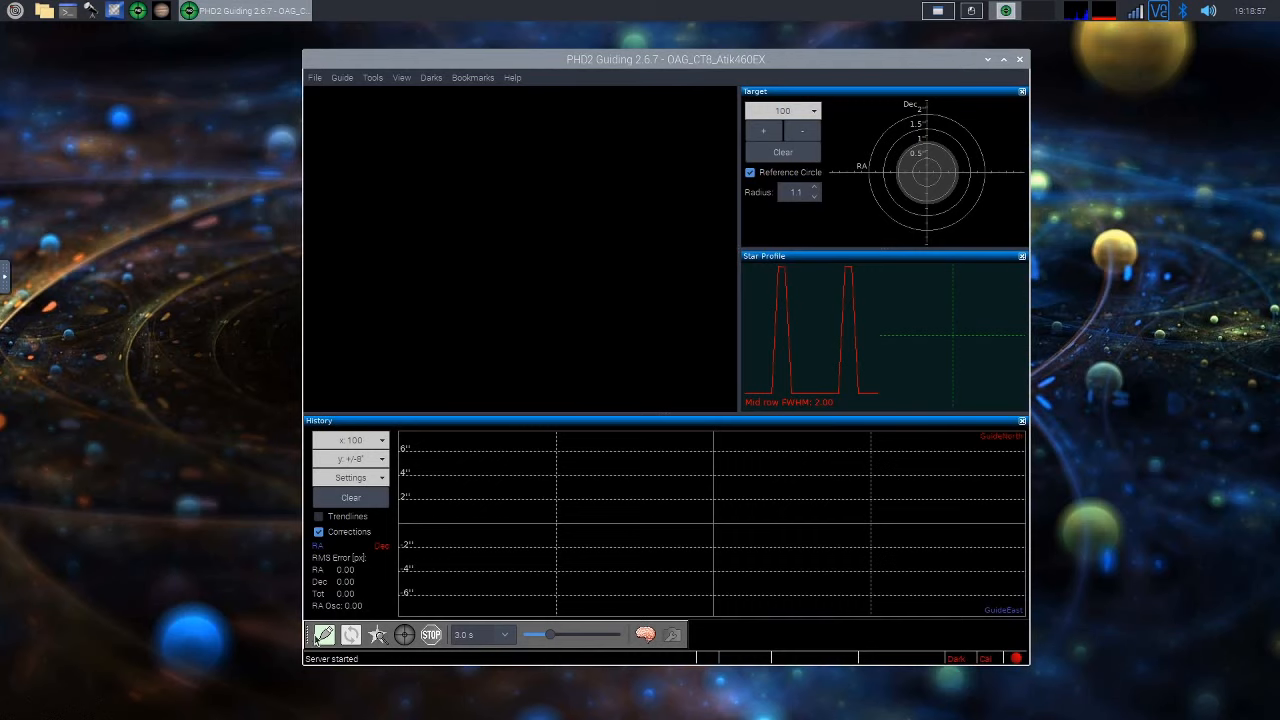
click(320, 636)
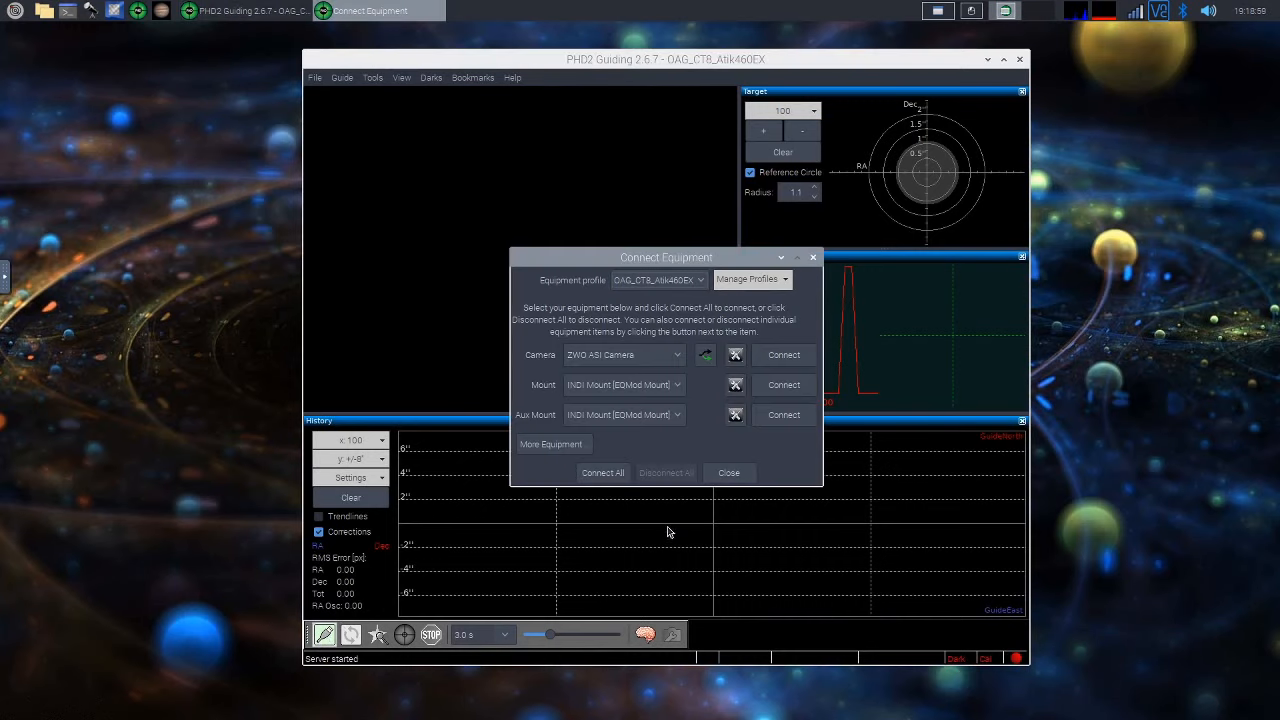
click(624, 476)
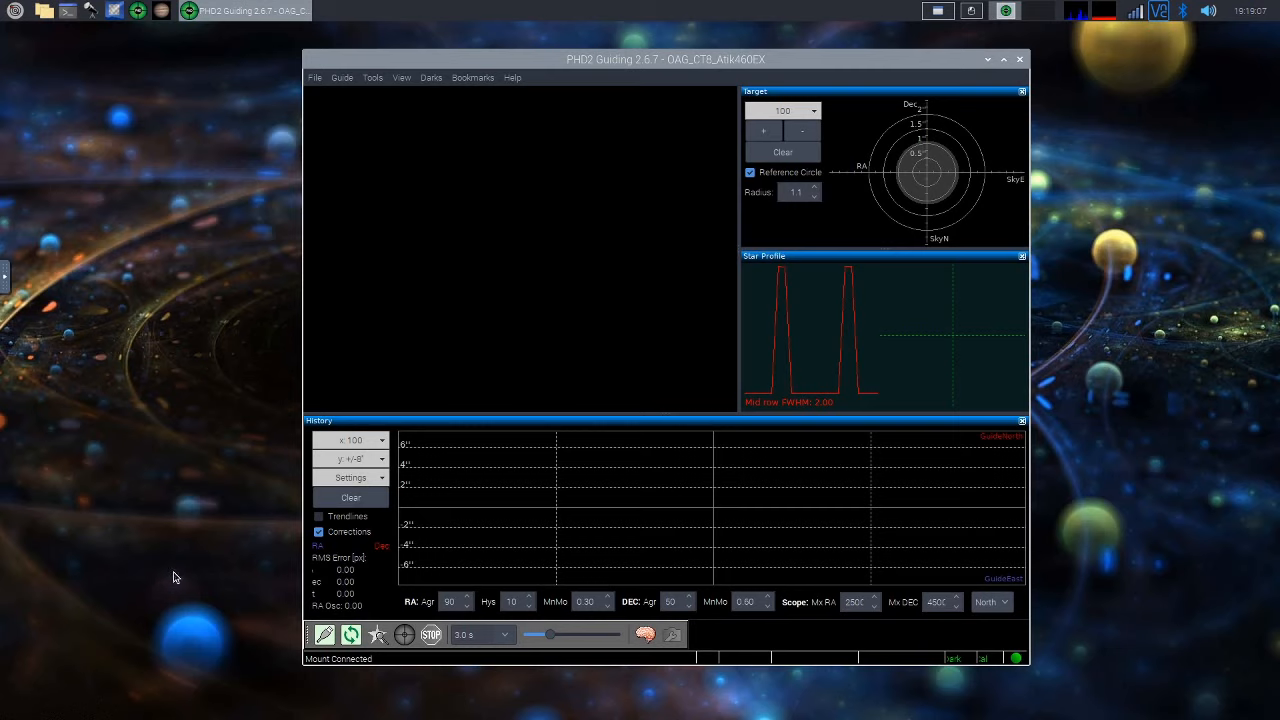
click(350, 634)
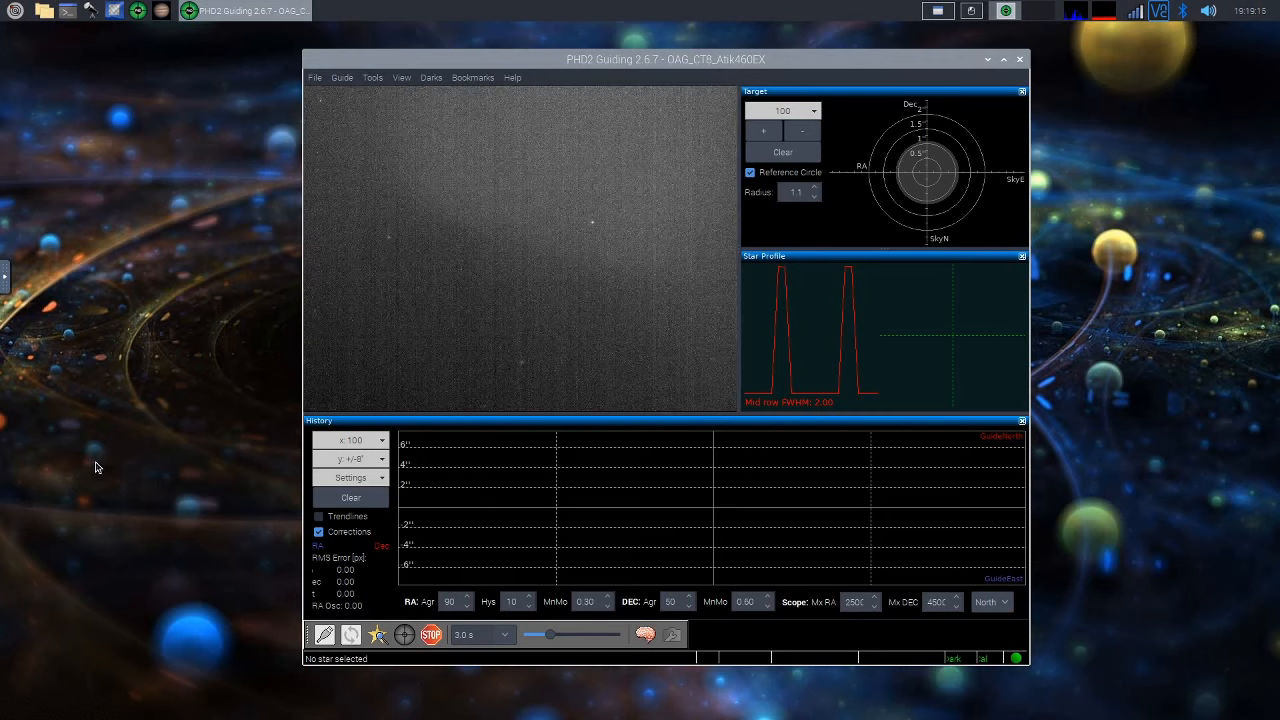
Set the history graph's vertical scale to +/-16", select the brightest star in the guide frame, and start guiding
click(339, 461)
click(332, 550)
click(593, 220)
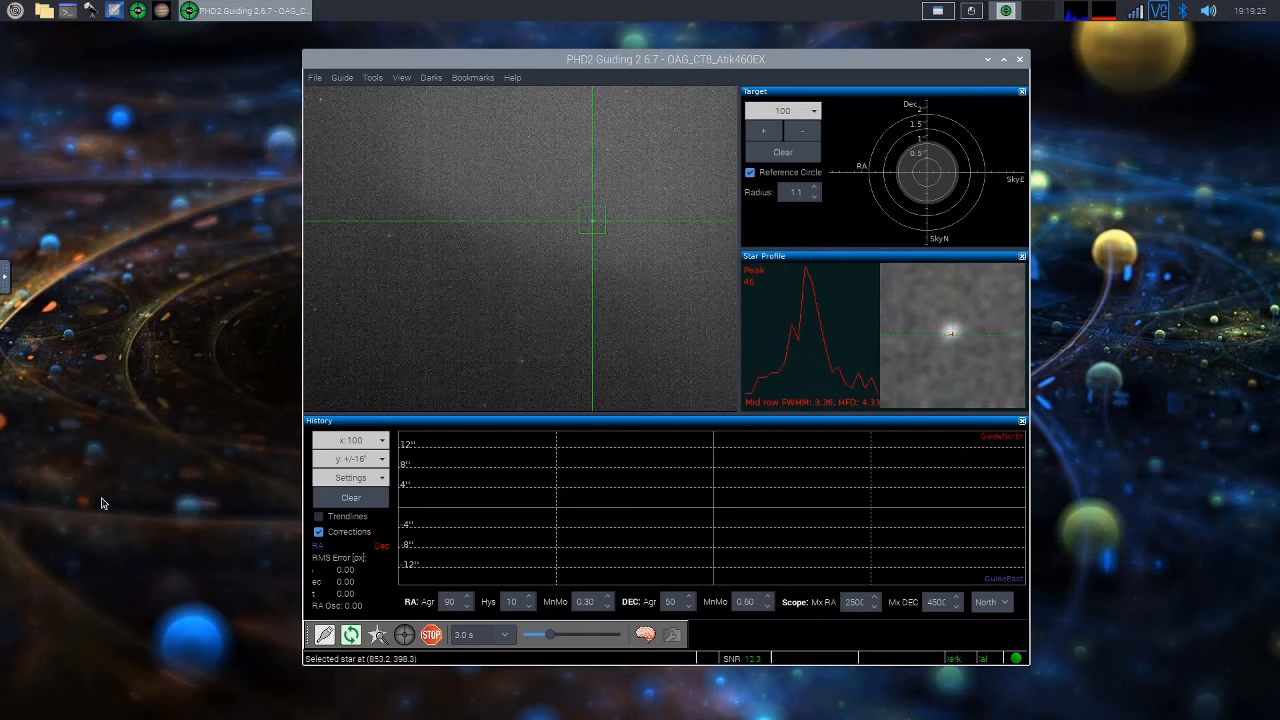
click(404, 635)
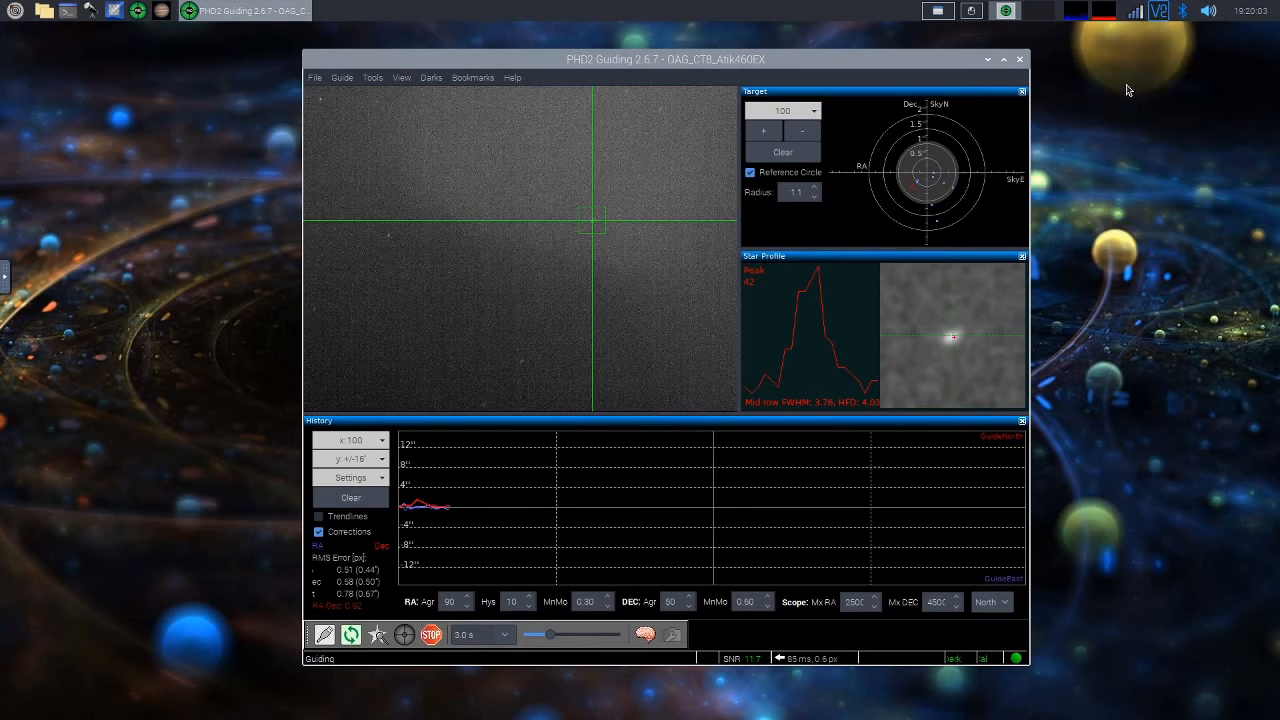
Return to the Ekos CCD module, set the file prefix to M44, and include the duration in file names
scroll(1126, 90, up, 1)
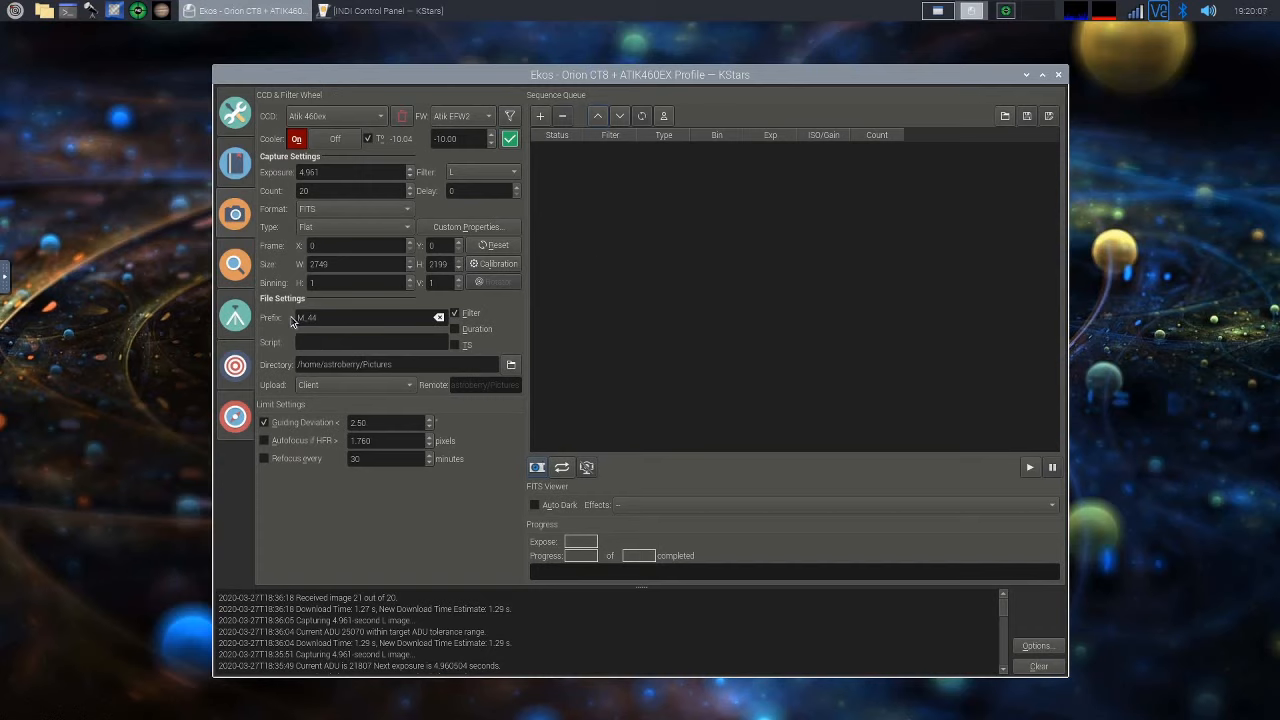
click(311, 317)
key(BackSpace)
key(BackSpace)
click(456, 329)
Set the capture exposure to 180 seconds and the count to 1, keeping the L filter selected
drag(337, 170, 262, 162)
text(180.000)
key(Tab)
text(1)
key(Tab)
click(409, 188)
click(480, 172)
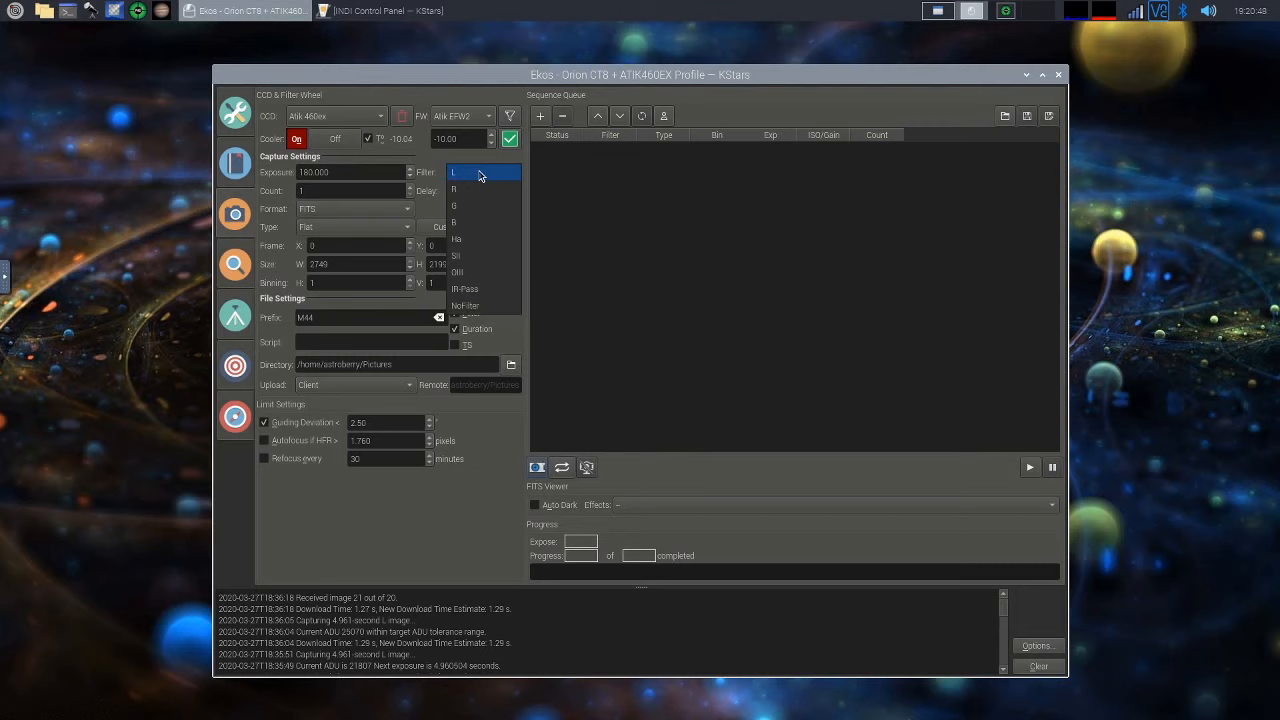
click(480, 173)
Review the exposure, count and binning values, and set the image upload mode to Local
drag(336, 172, 287, 172)
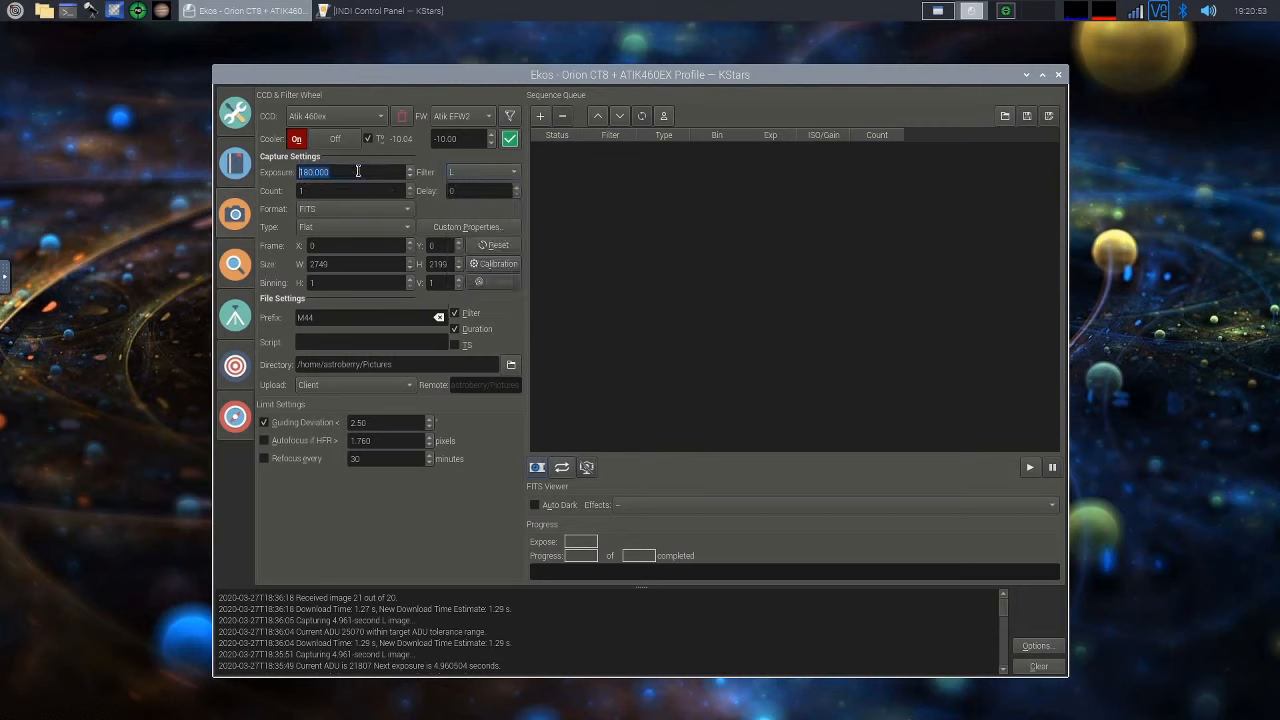
click(325, 190)
click(321, 285)
click(370, 390)
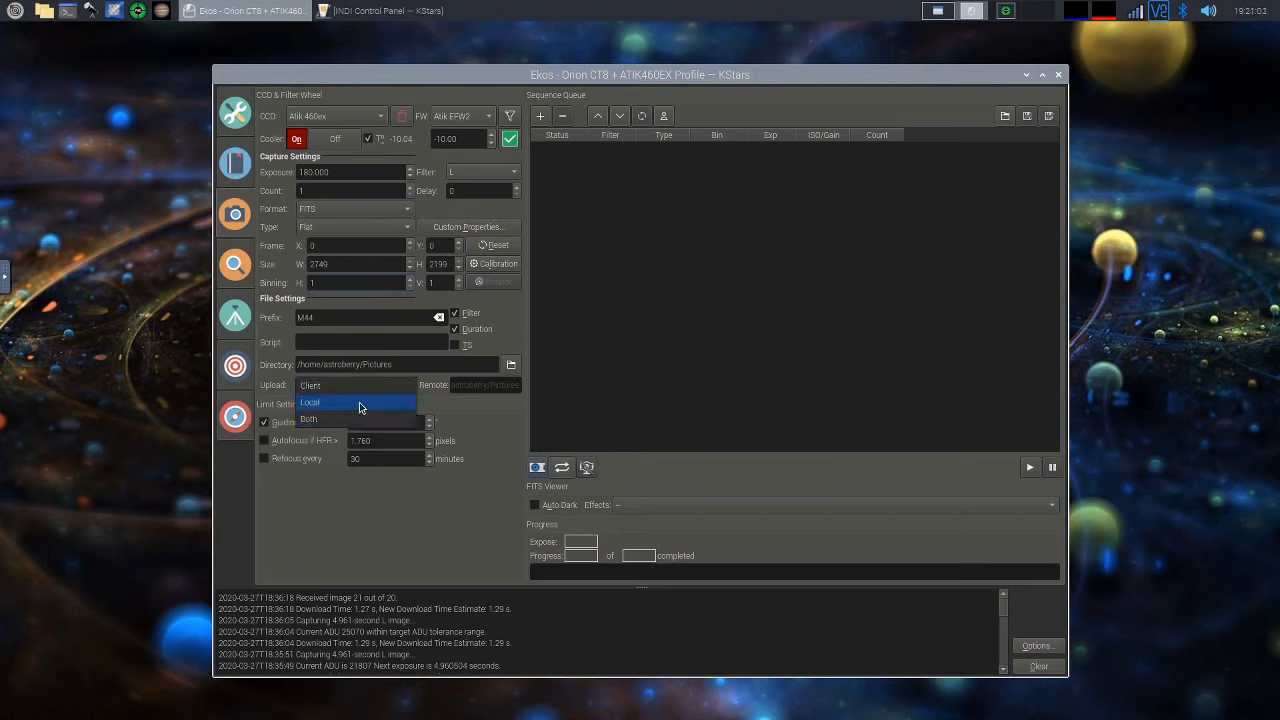
click(360, 404)
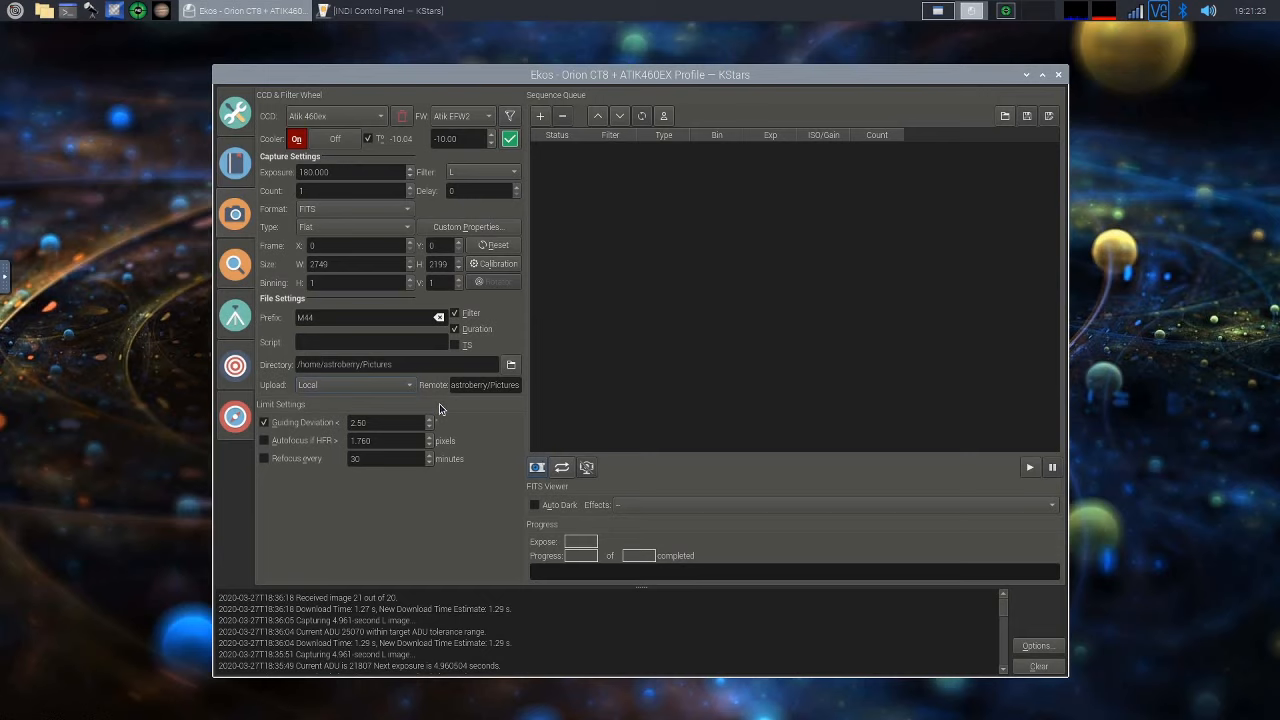
Add the 180-second L exposure job to the sequence queue and clear the guiding history graph in PHD2
click(540, 116)
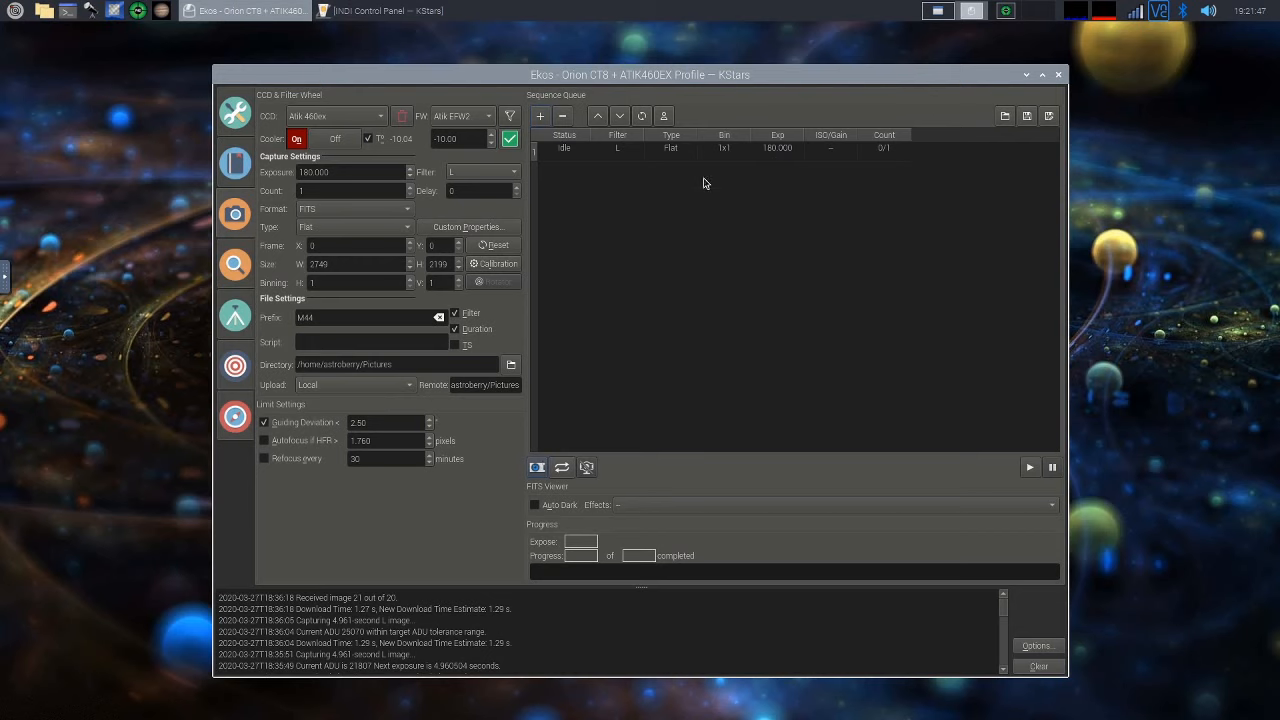
click(1005, 11)
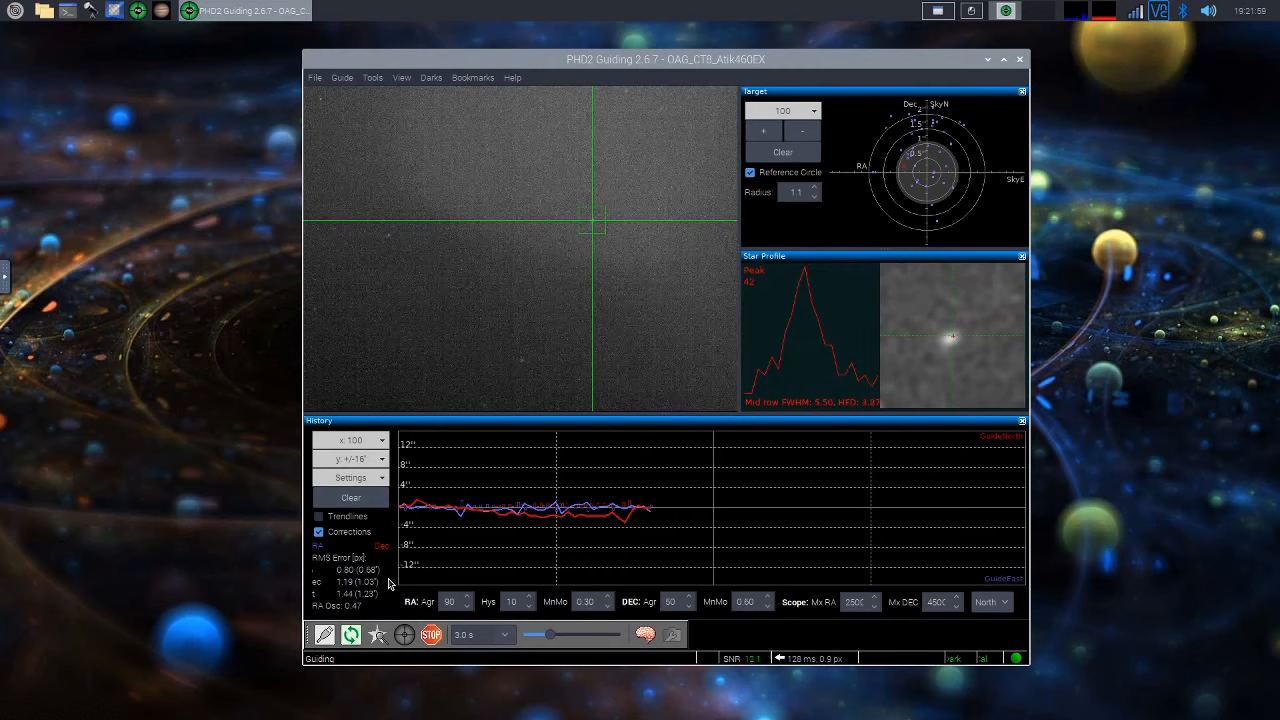
click(351, 497)
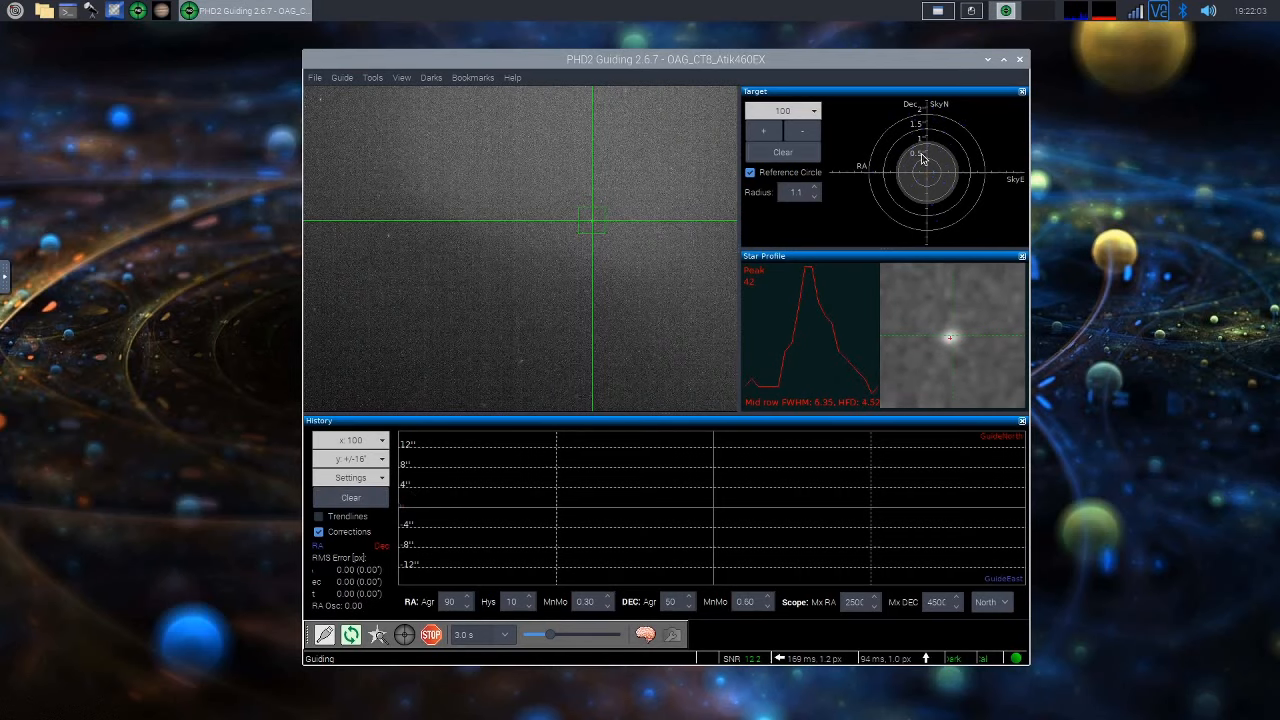
Return to Ekos and start the queued capture sequence
click(971, 12)
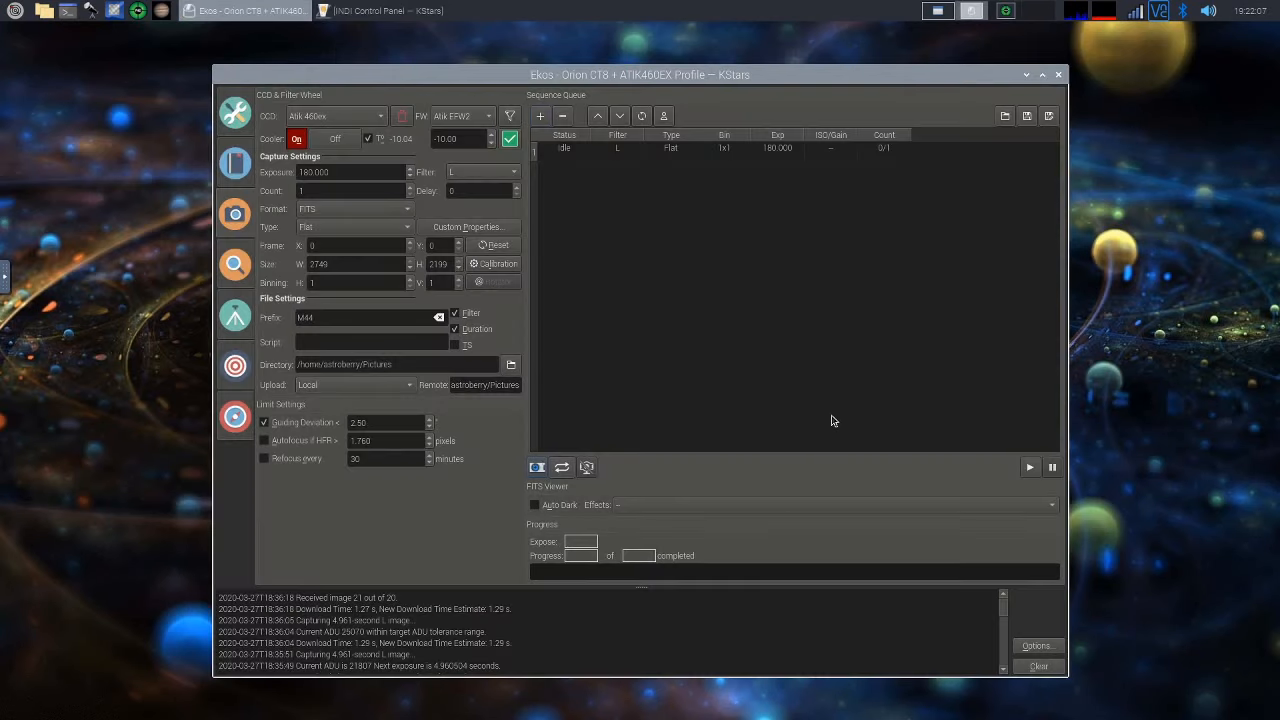
click(1028, 469)
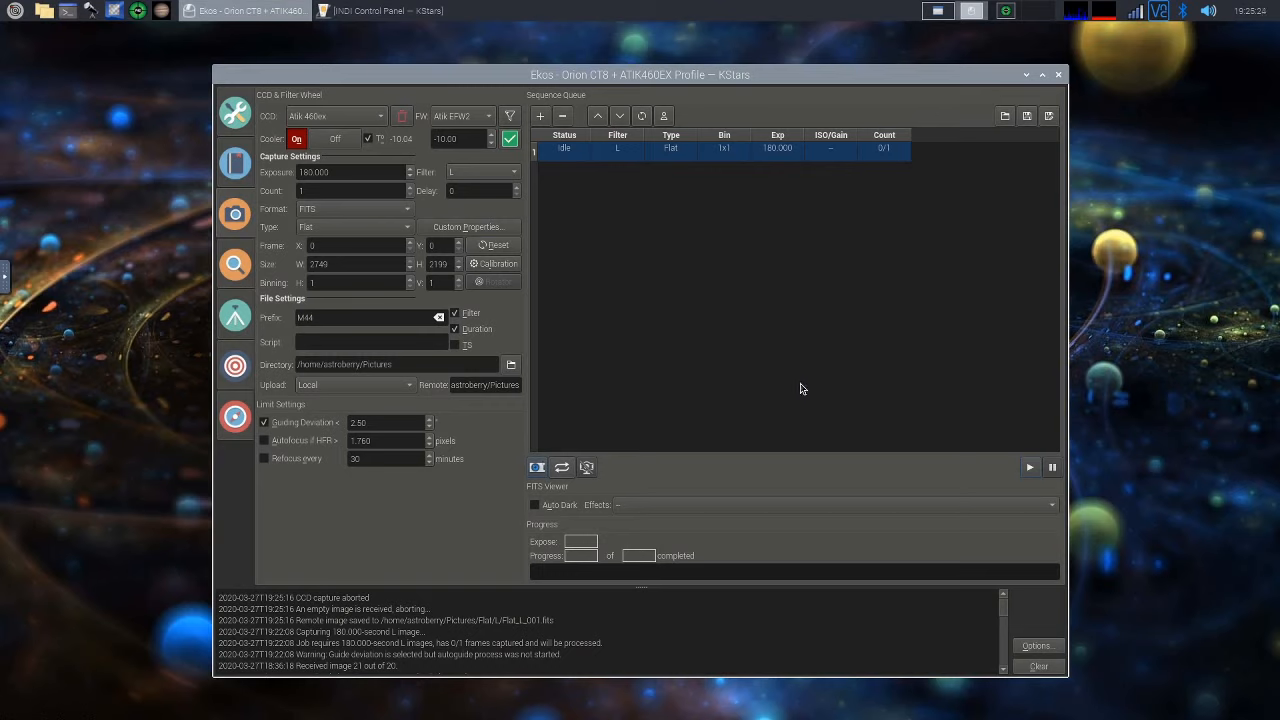
Compare the guiding history in PHD2 with the limit settings in Ekos, and start the capture sequence again
click(1004, 12)
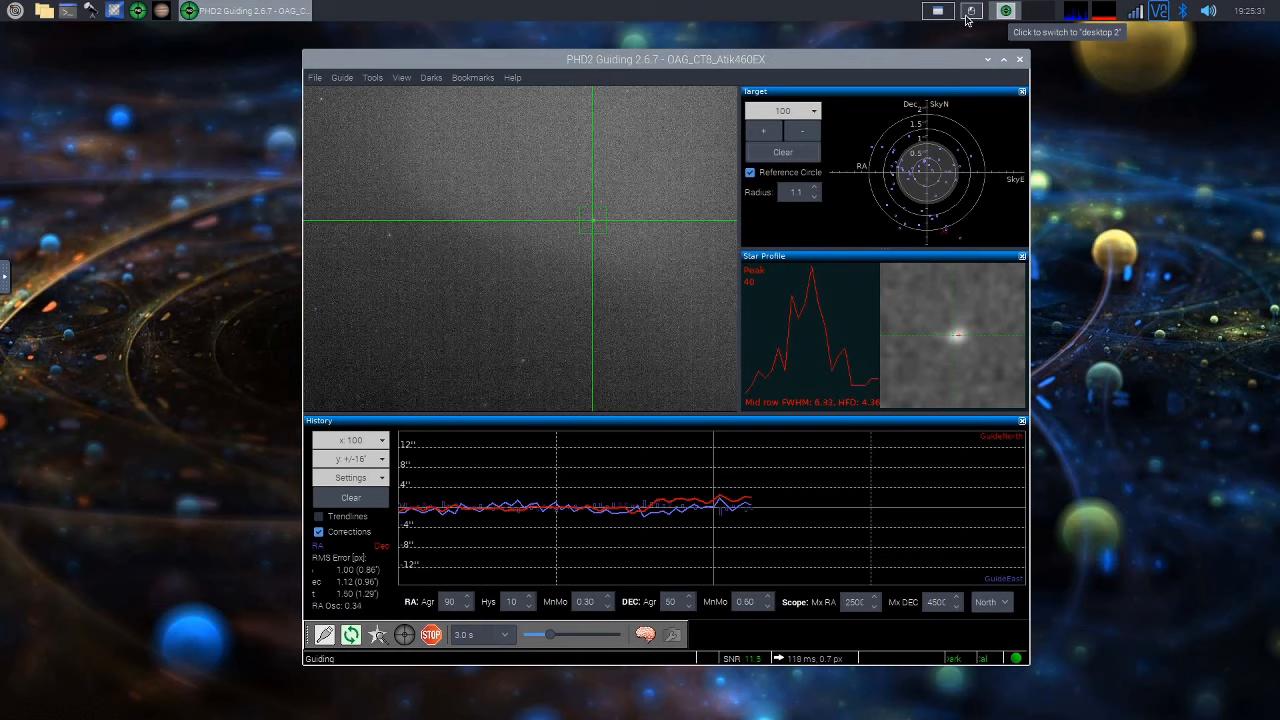
click(967, 19)
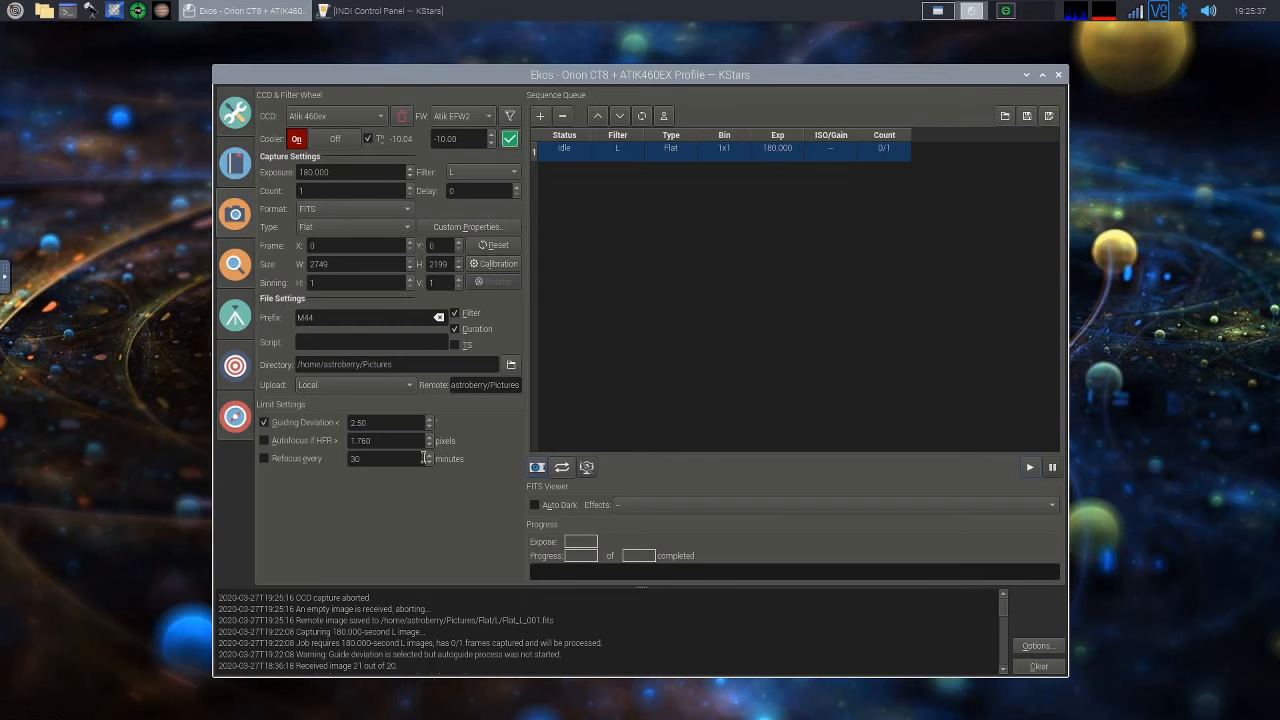
click(1004, 11)
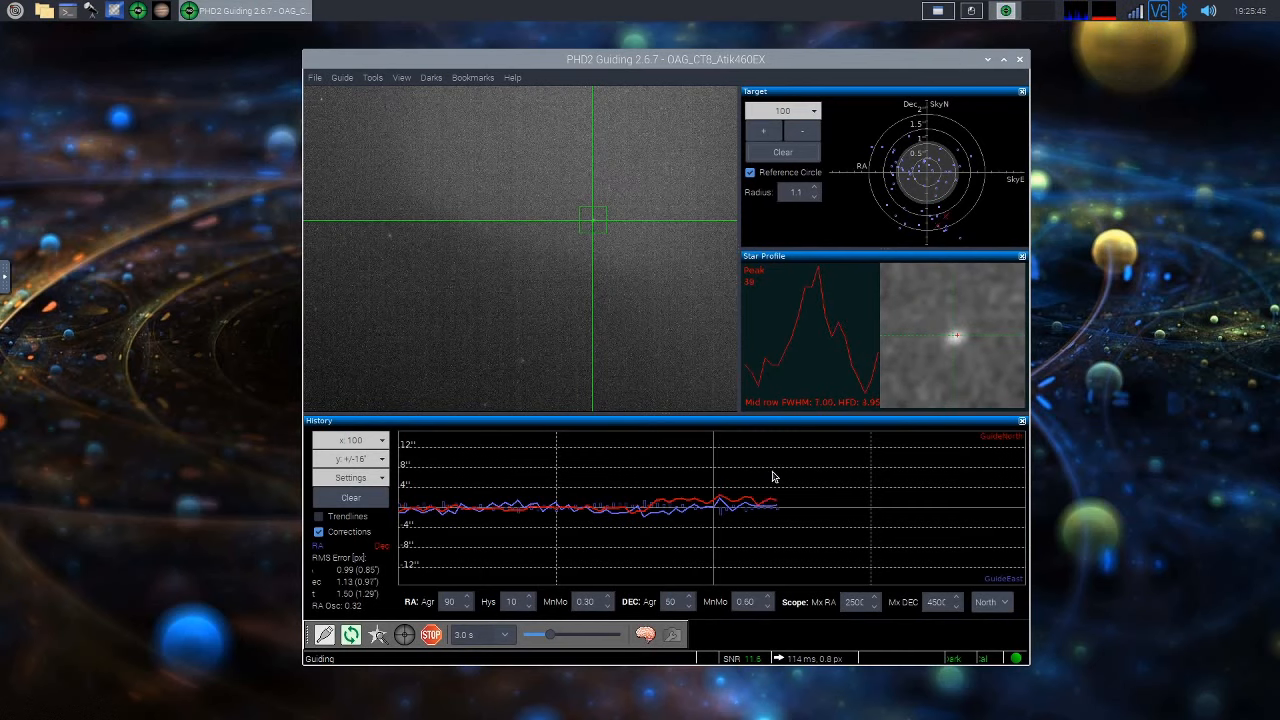
click(971, 12)
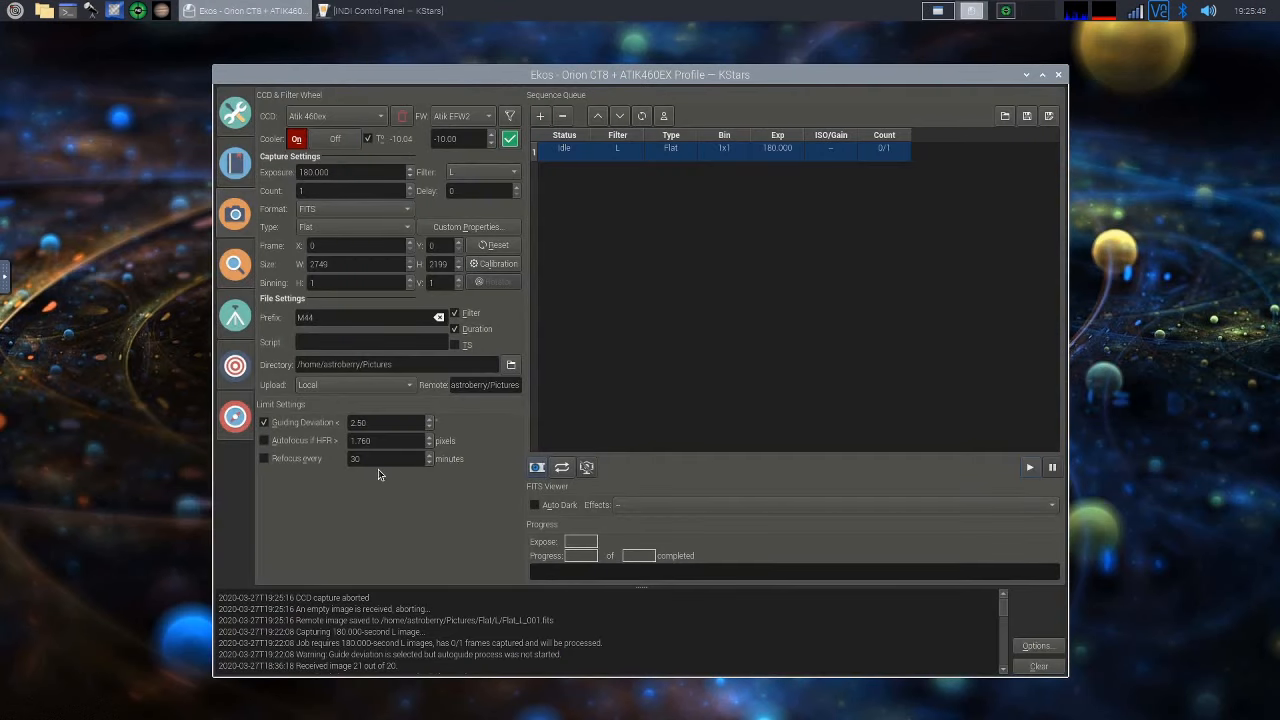
click(1031, 467)
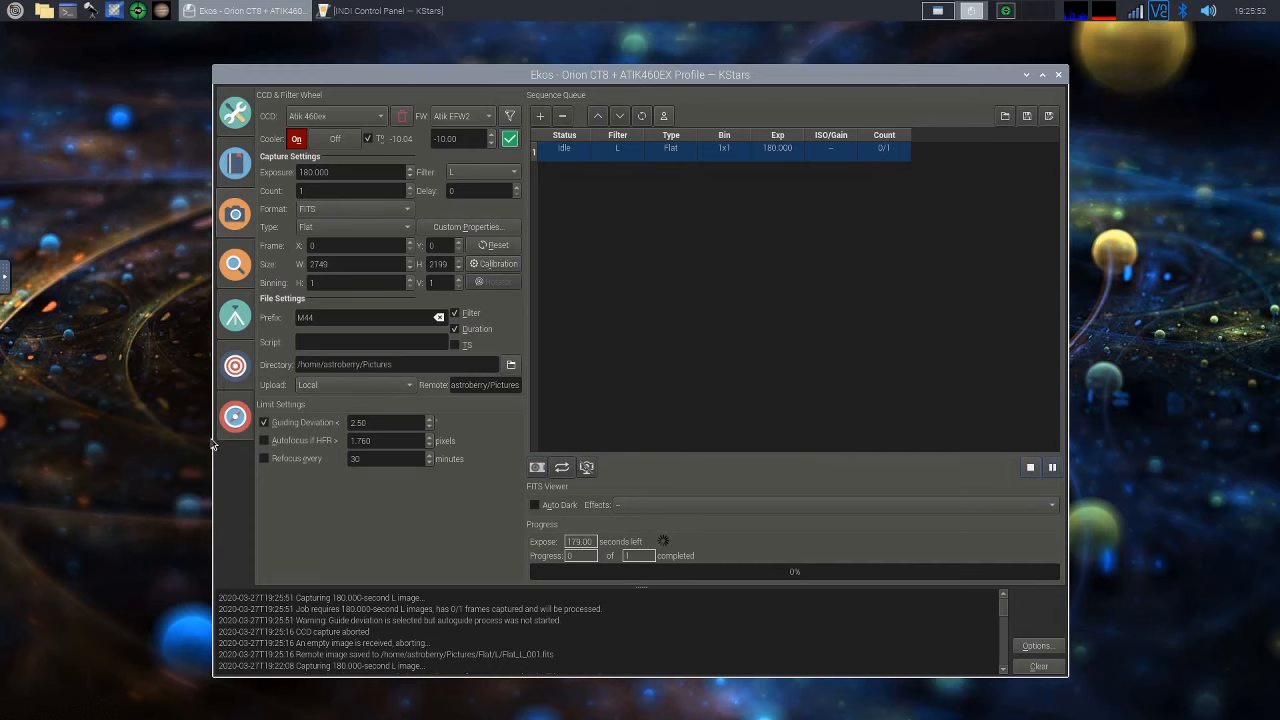
Look over the Ekos alignment and guiding modules, the capture countdown, and the PHD2 guiding graph during the exposure
click(226, 384)
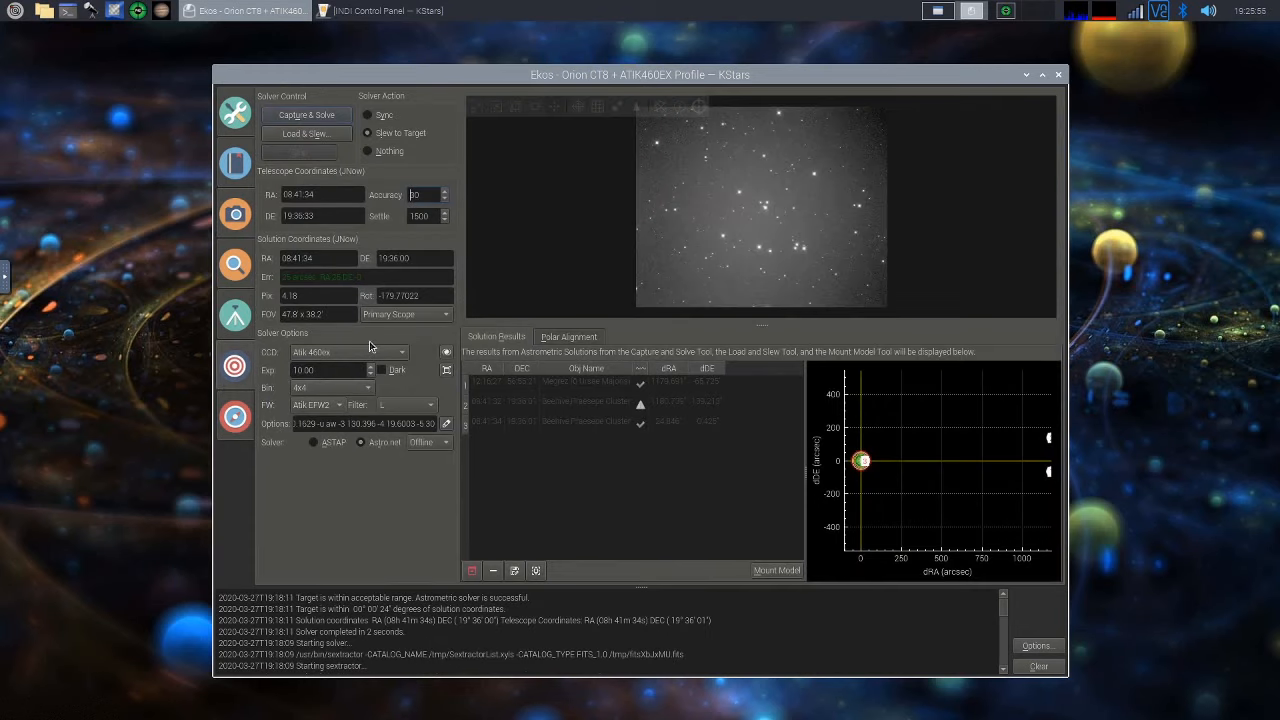
click(233, 412)
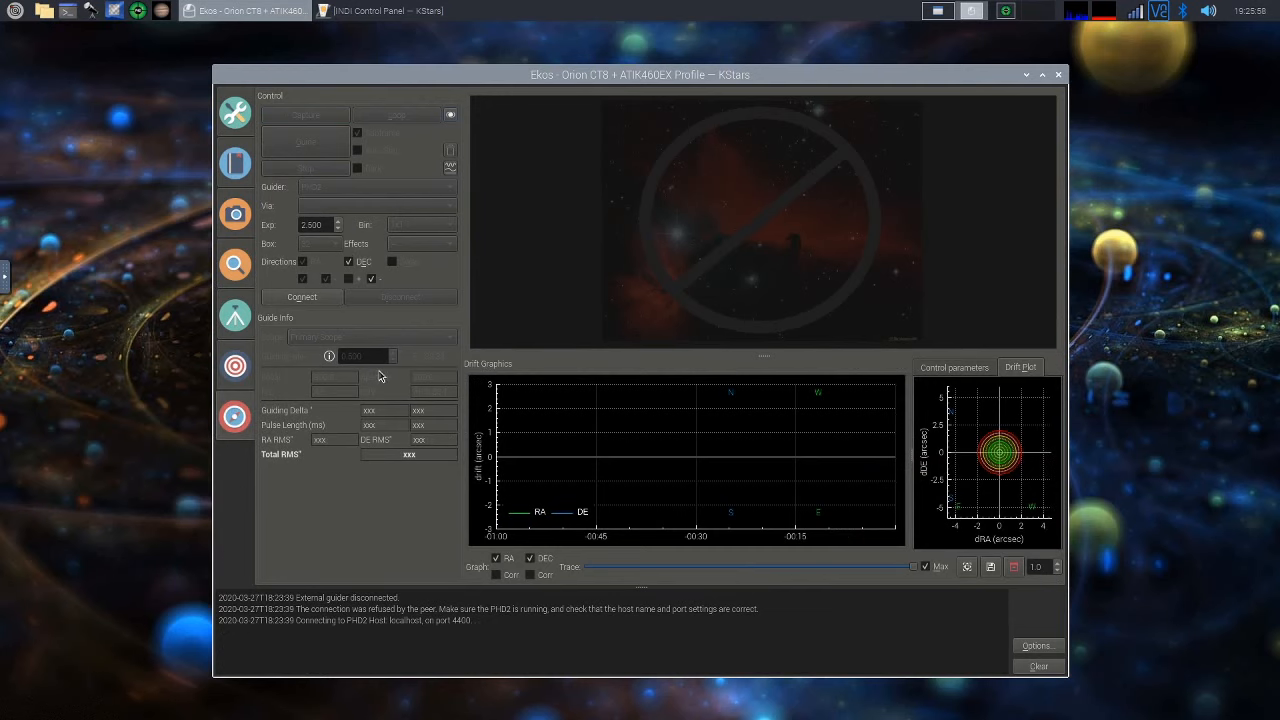
click(236, 227)
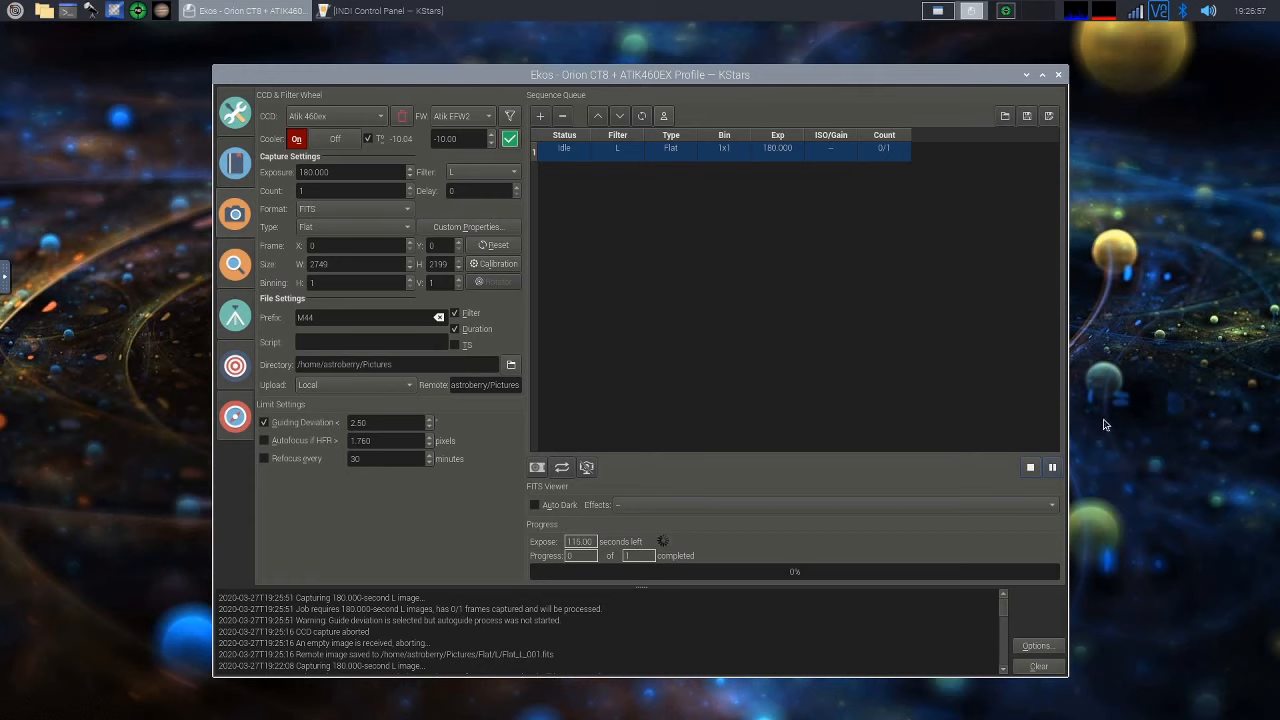
click(1003, 10)
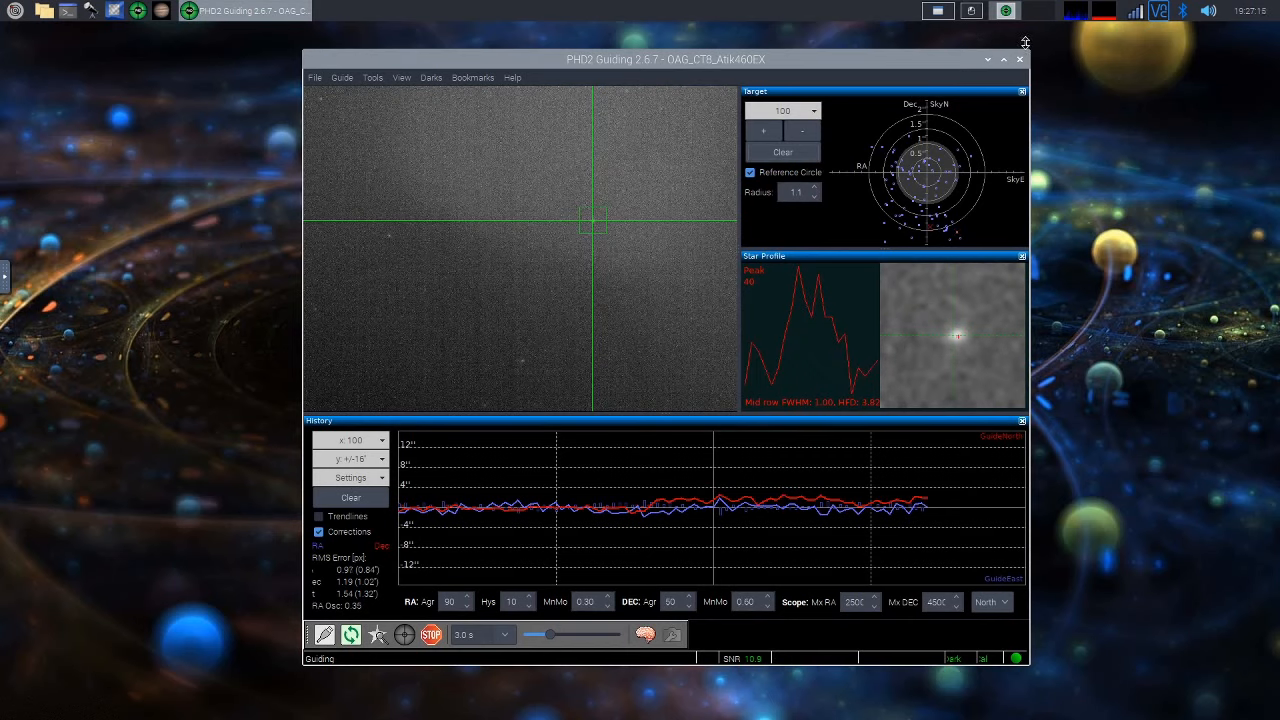
click(972, 14)
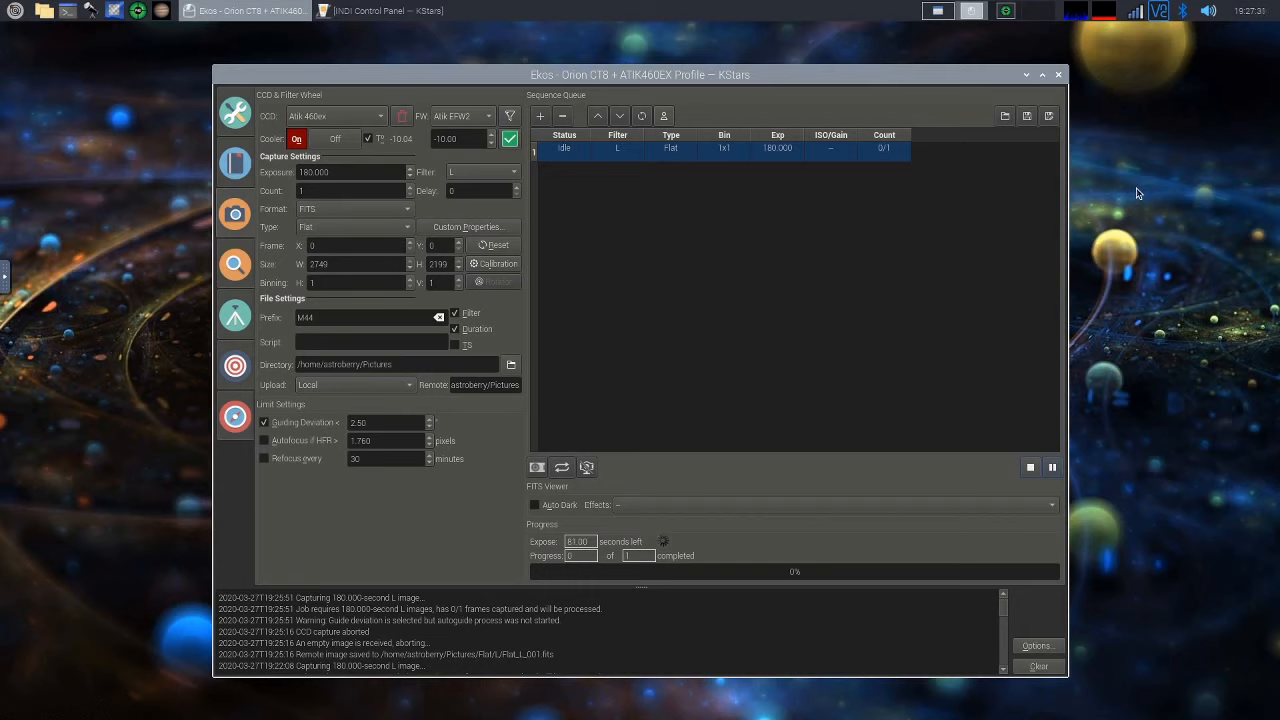
Turn off the guiding deviation limit and highlight the log line giving the saved path of Flat_L_002.fits
click(266, 425)
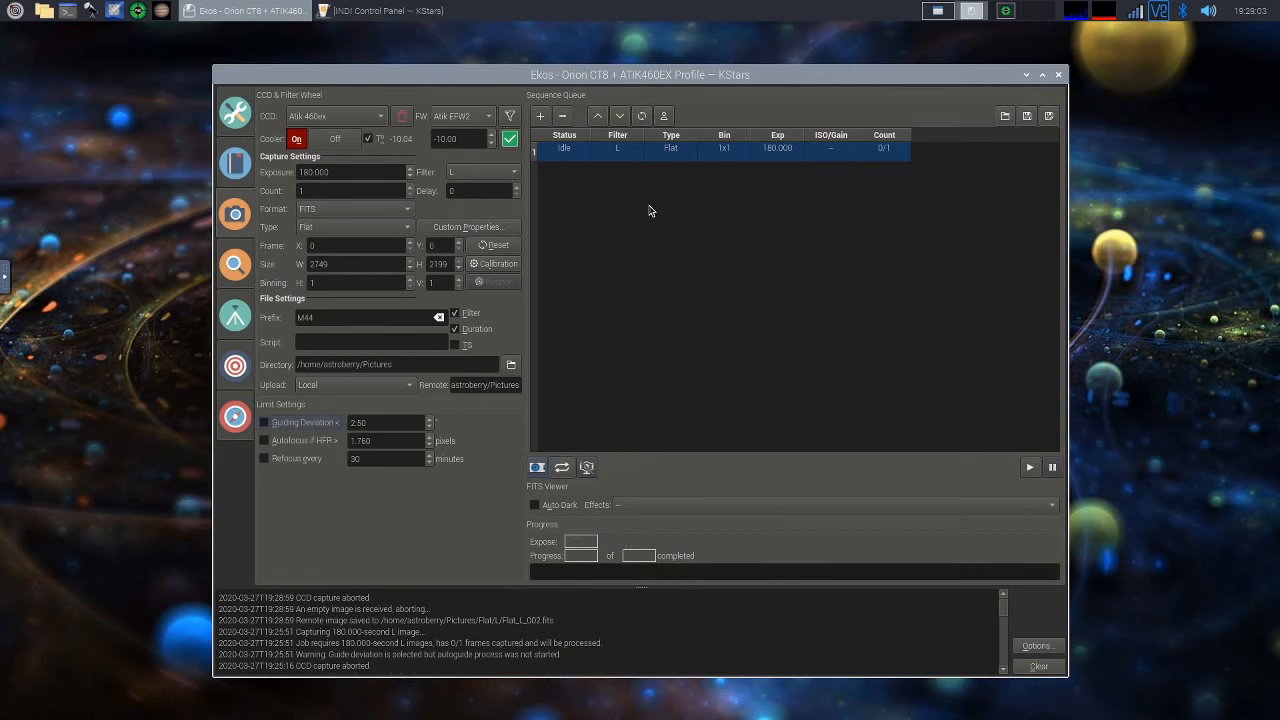
drag(560, 621, 372, 620)
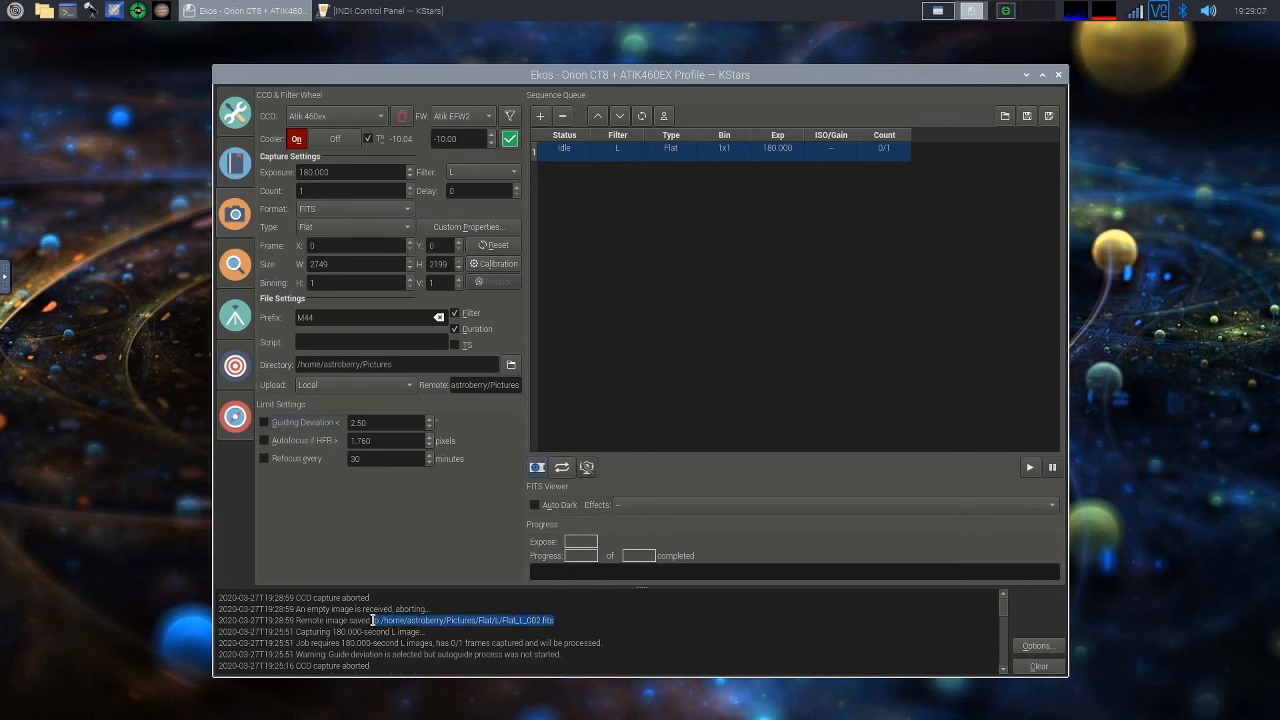
drag(372, 620, 304, 621)
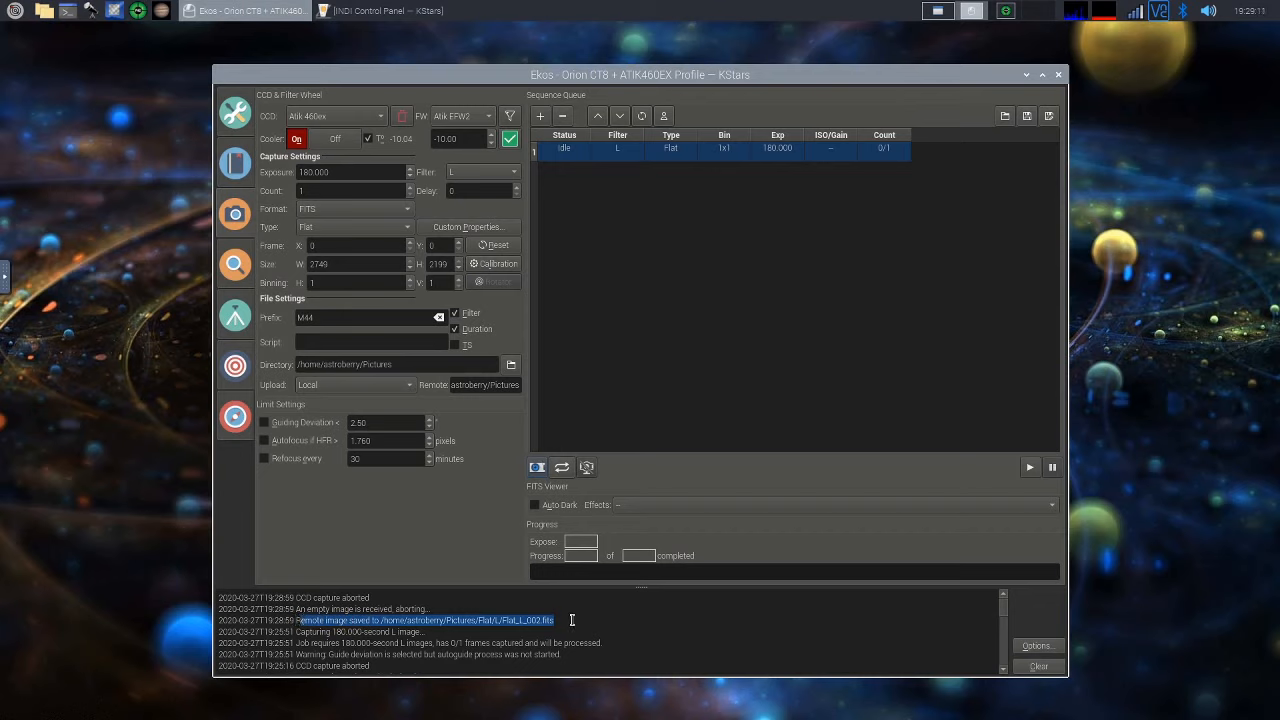
Set the capture frame type to Light
click(360, 227)
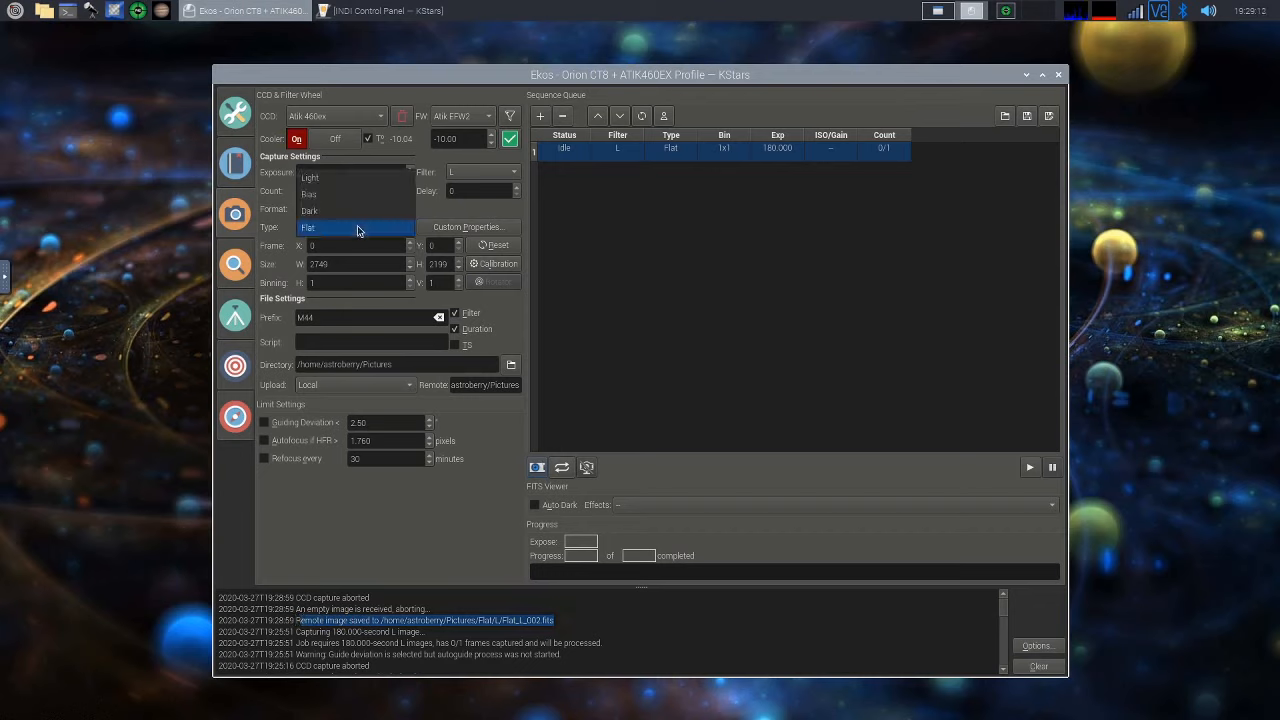
click(369, 178)
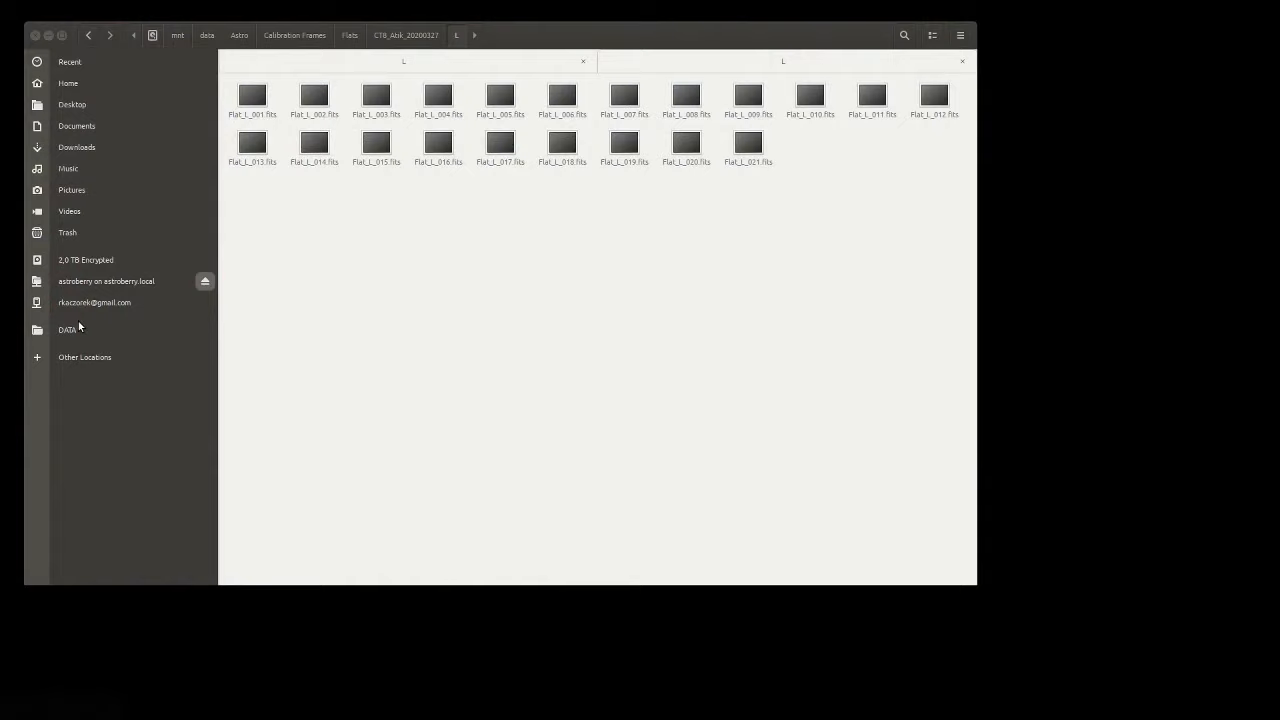
Switch to the file manager and browse to the Pictures/Flat/L folder on the Astroberry share
click(84, 28)
key(alt+Up)
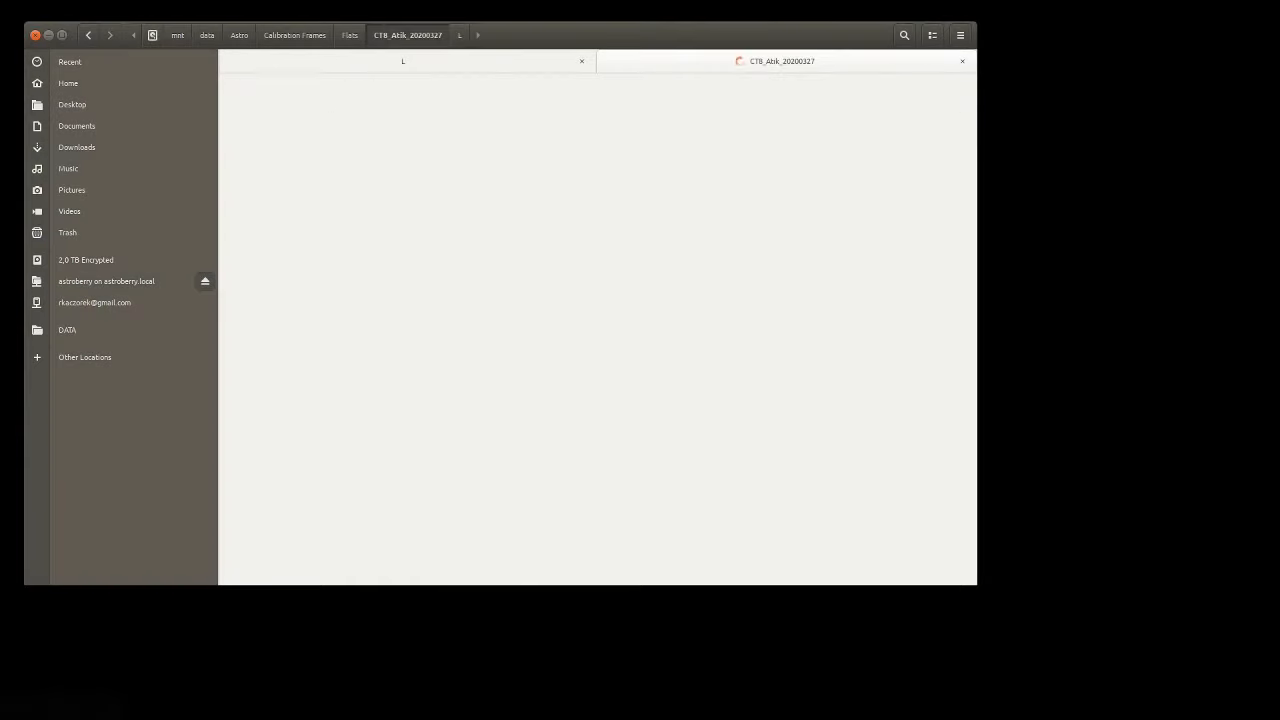
click(419, 61)
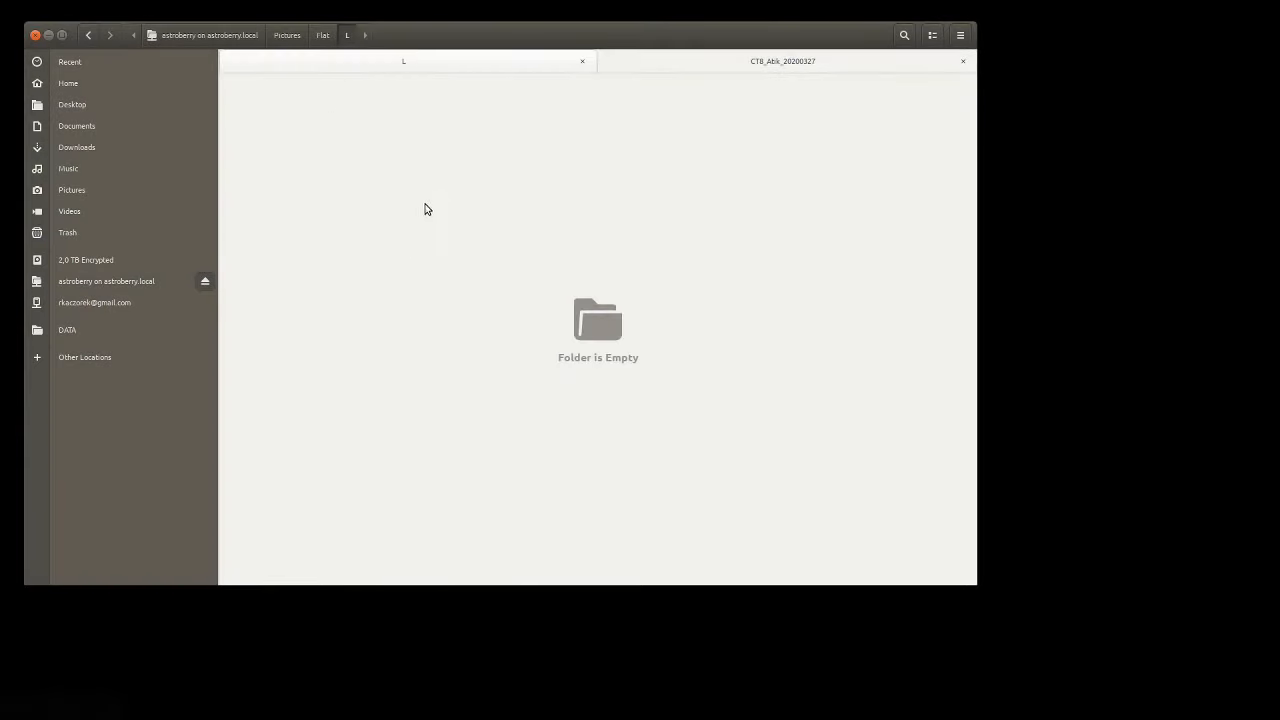
key(alt+Up)
double_click(252, 102)
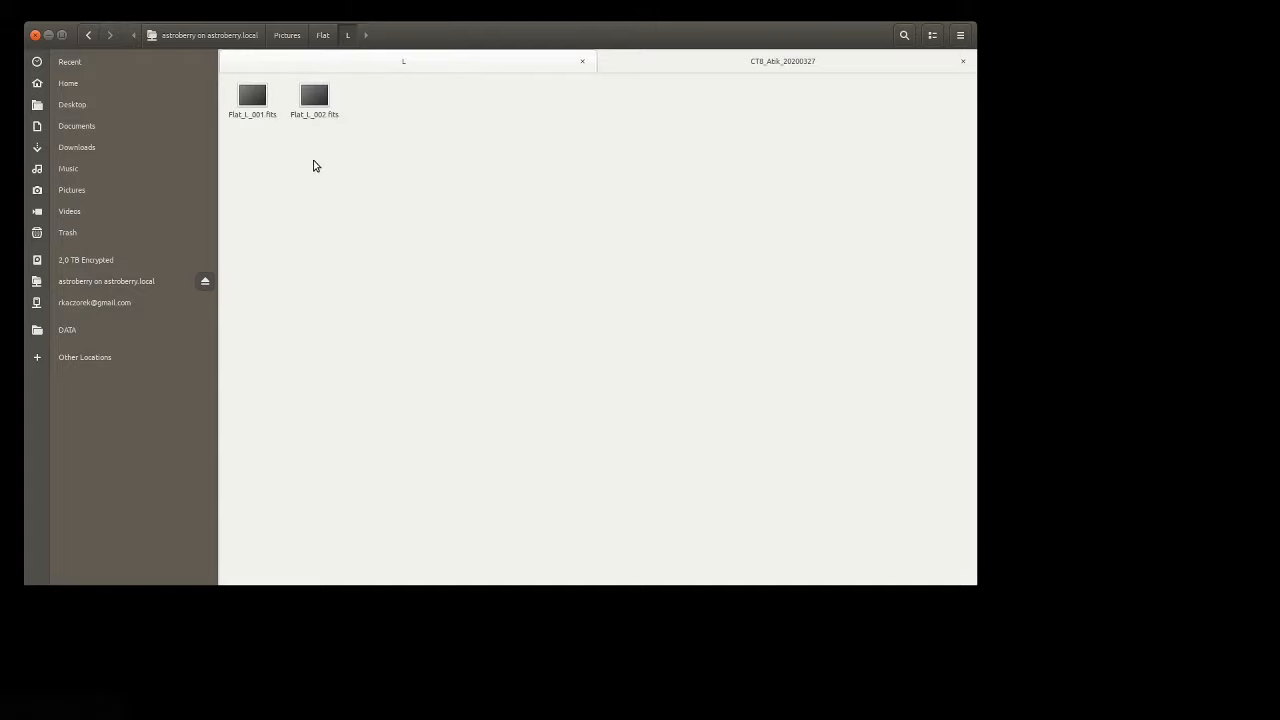
Check the L subfolder of the Light folder under Pictures, and go back up to the Light folder
key(alt+Up)
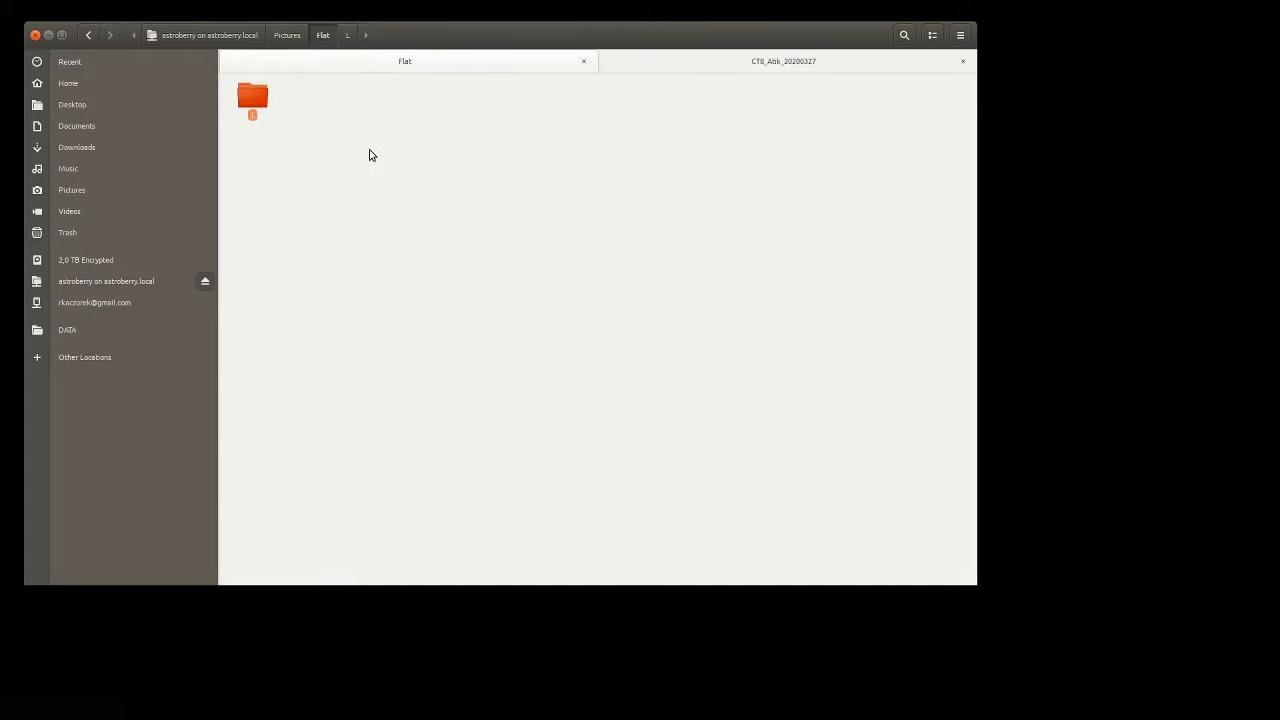
key(alt+Up)
double_click(376, 98)
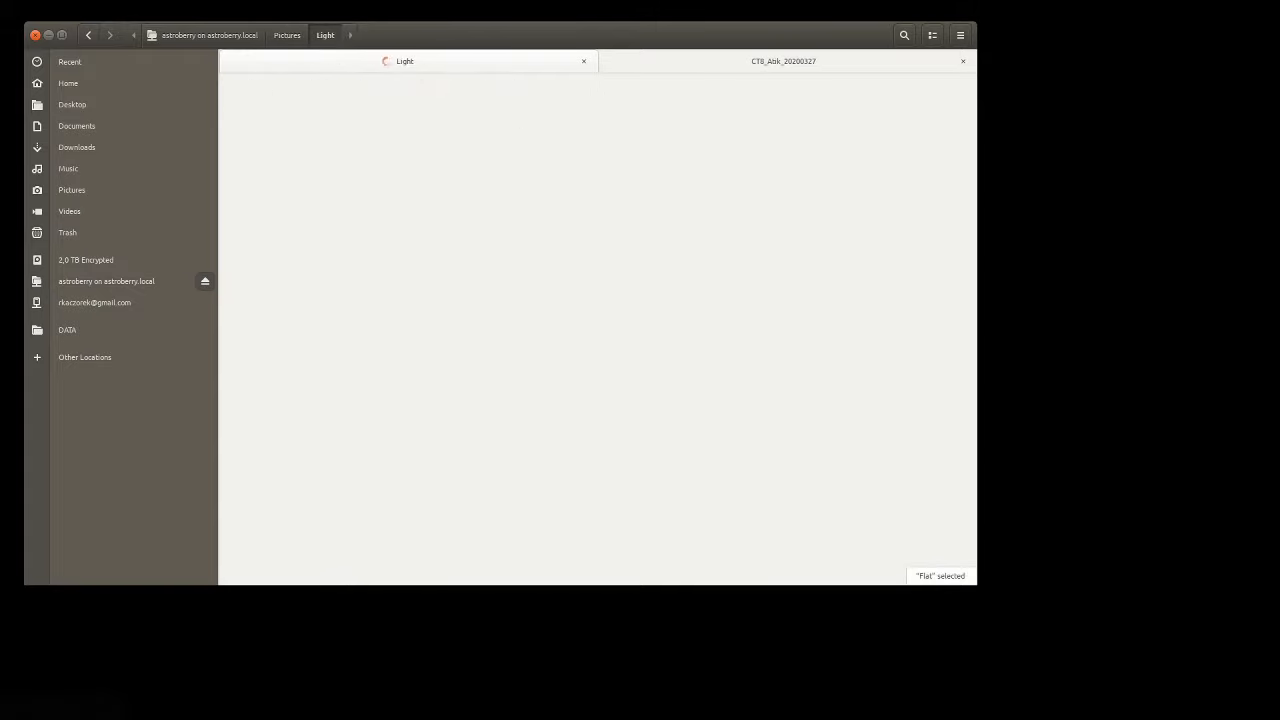
double_click(377, 97)
key(alt+Up)
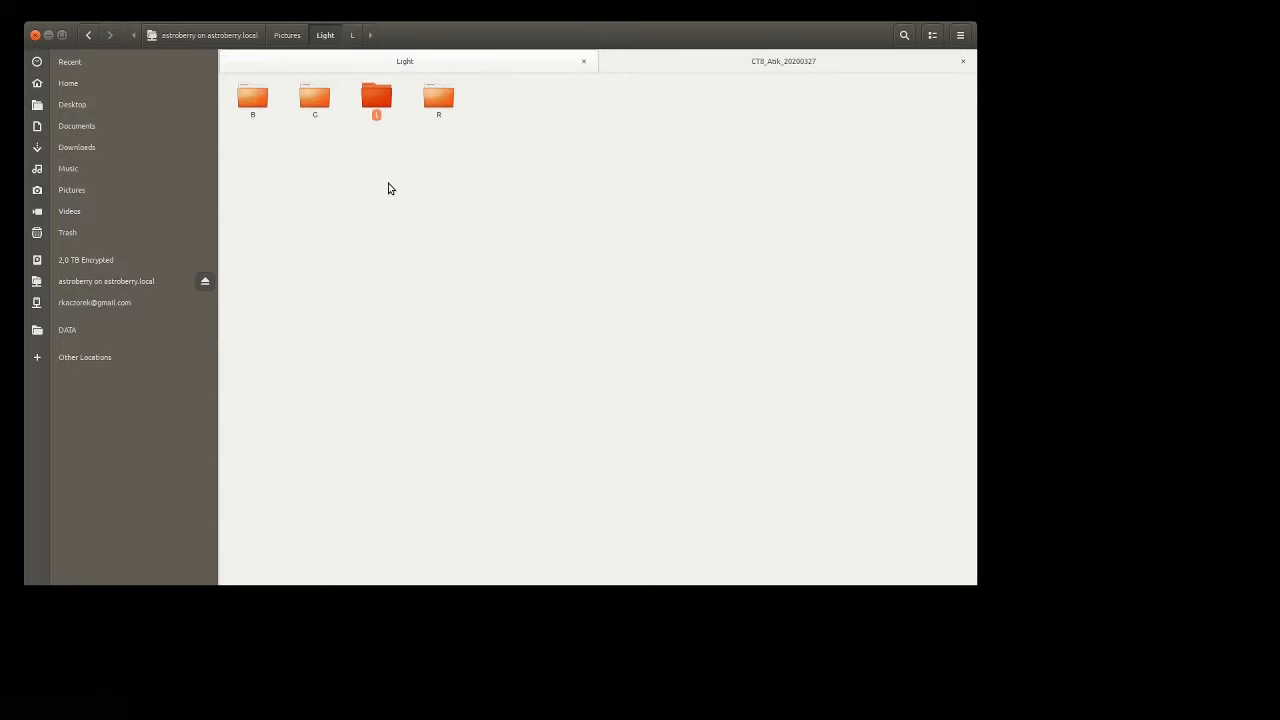
Return to the Pictures/Flat/L folder and open Flat_L_002.fits in PixInsight
key(alt+Up)
key(Left)
key(Return)
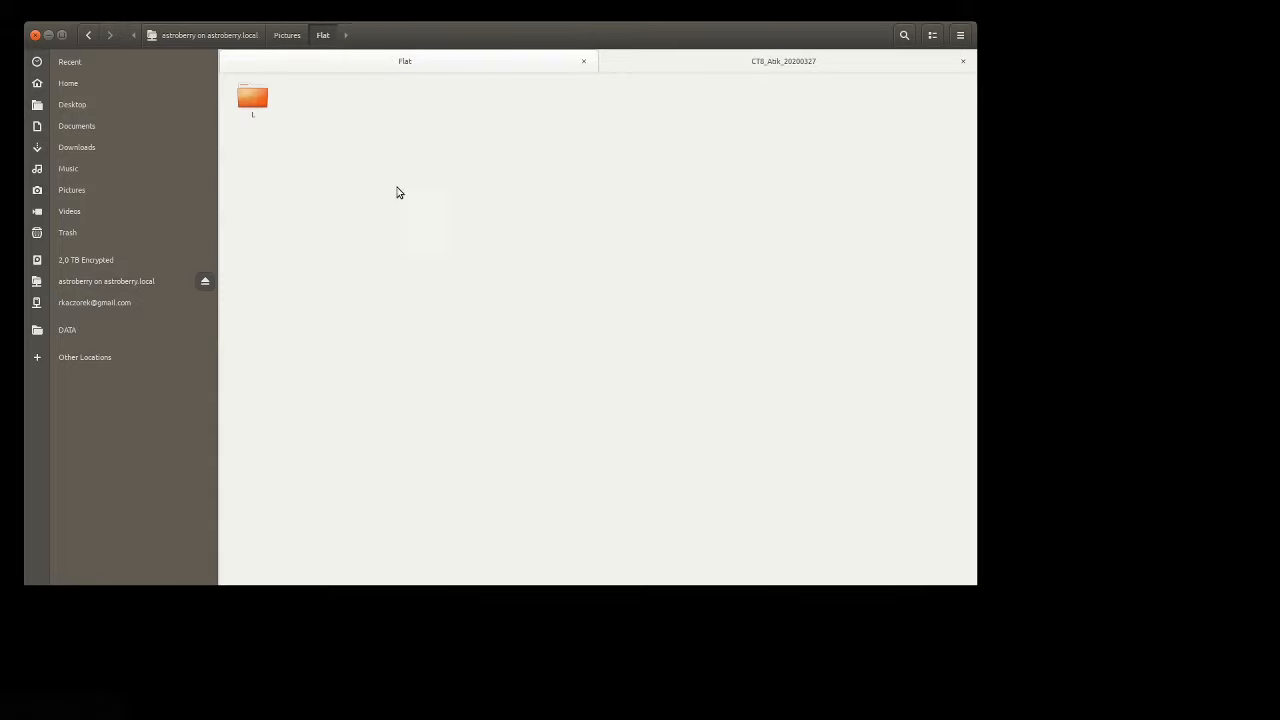
double_click(268, 115)
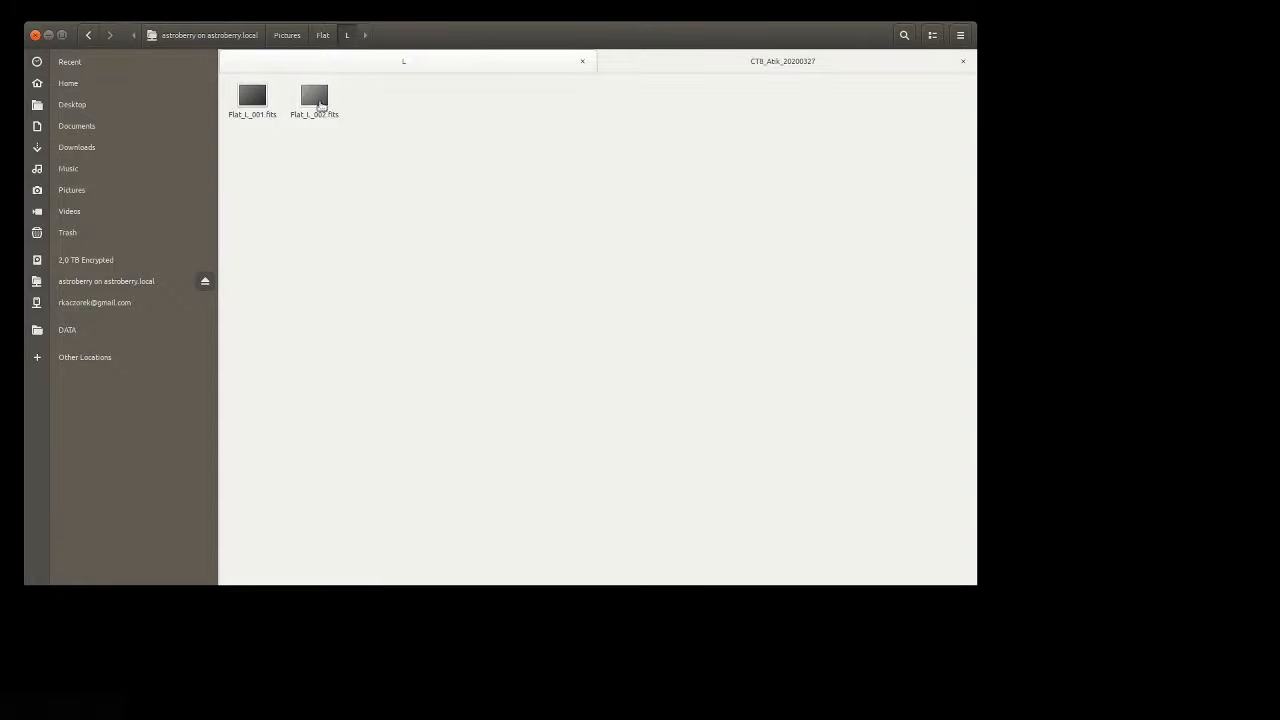
click(314, 97)
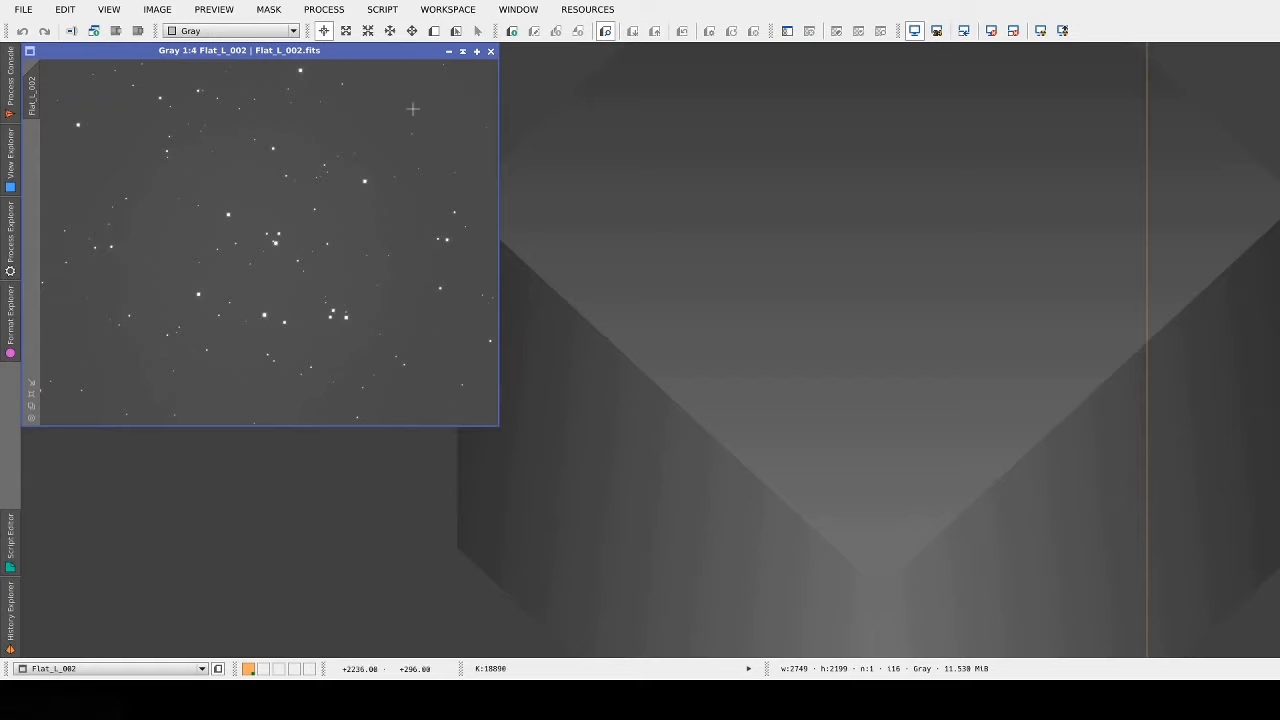
Enlarge the Flat_L_002 view to 1:3, reposition its window, preview an automatic screen stretch, and reset the stretch
key(ctrl+plus)
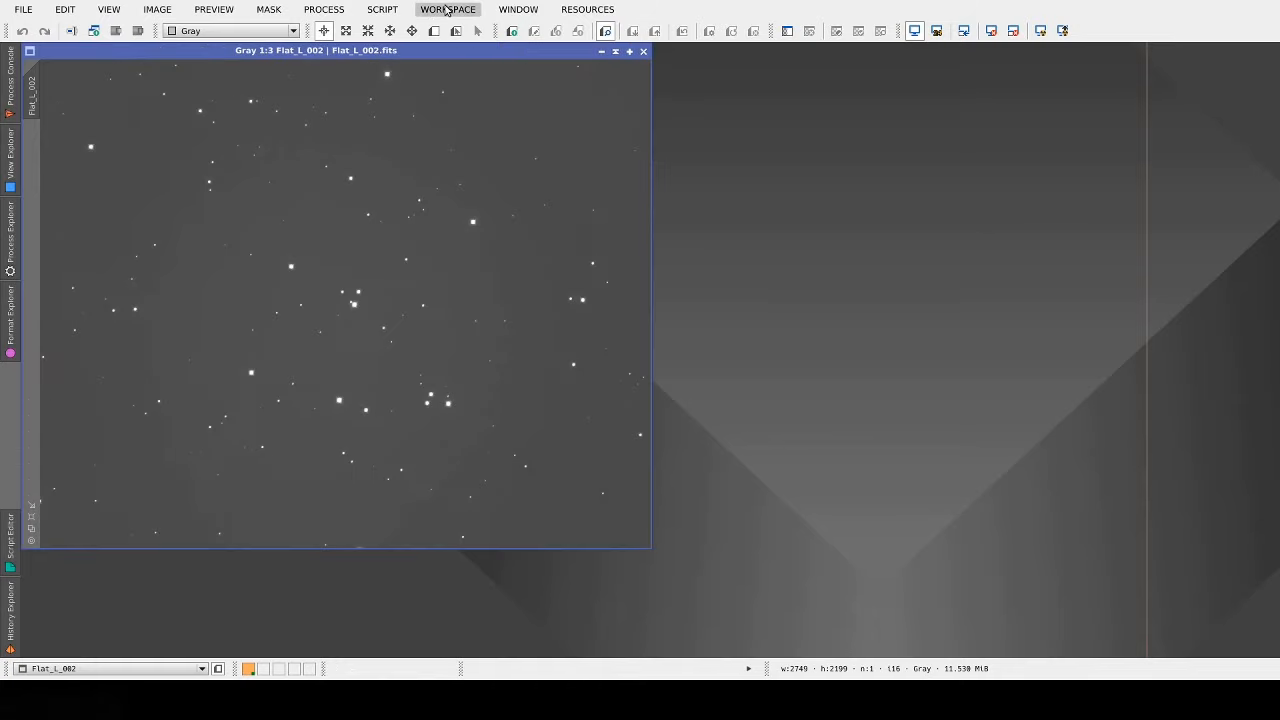
drag(399, 55, 556, 76)
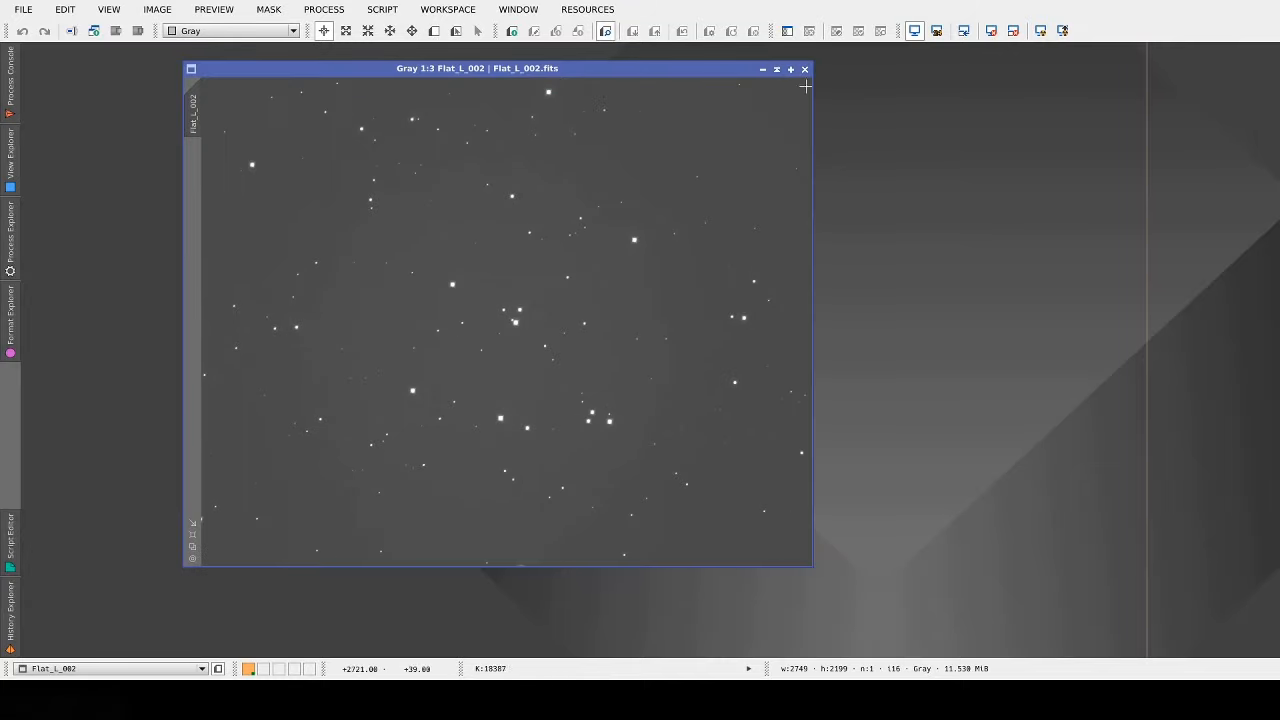
click(1040, 31)
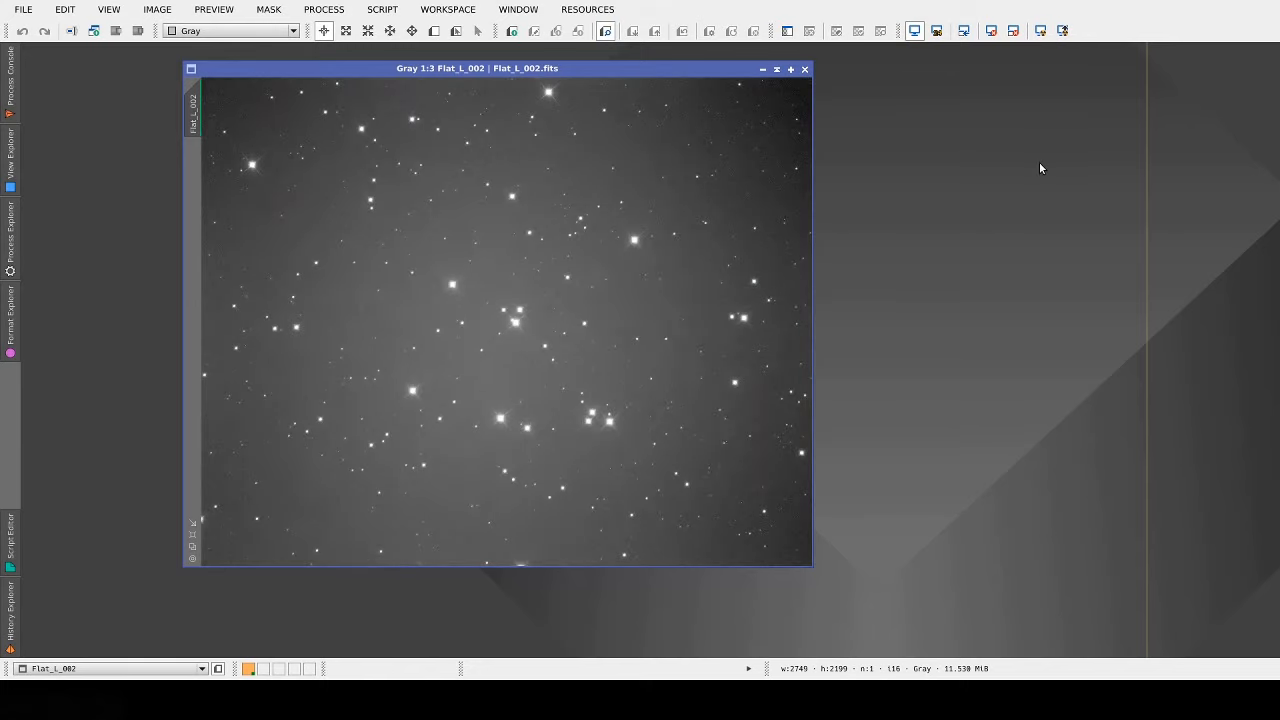
click(991, 31)
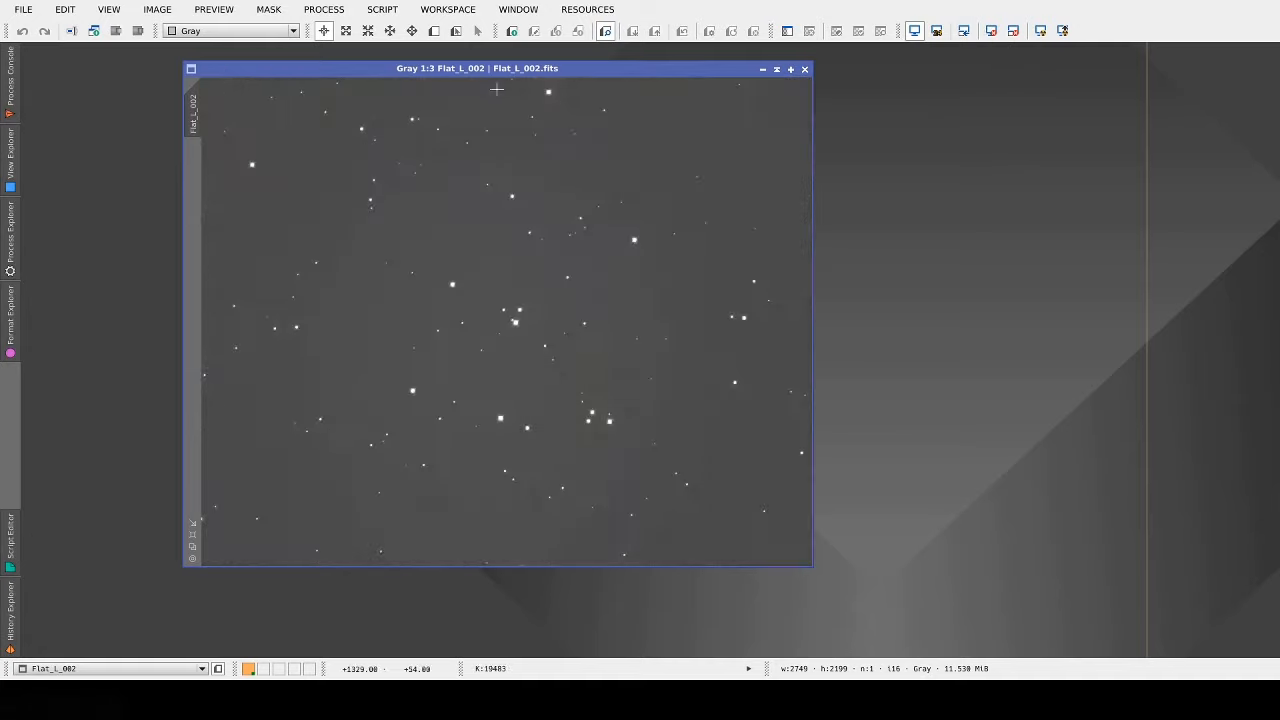
click(324, 14)
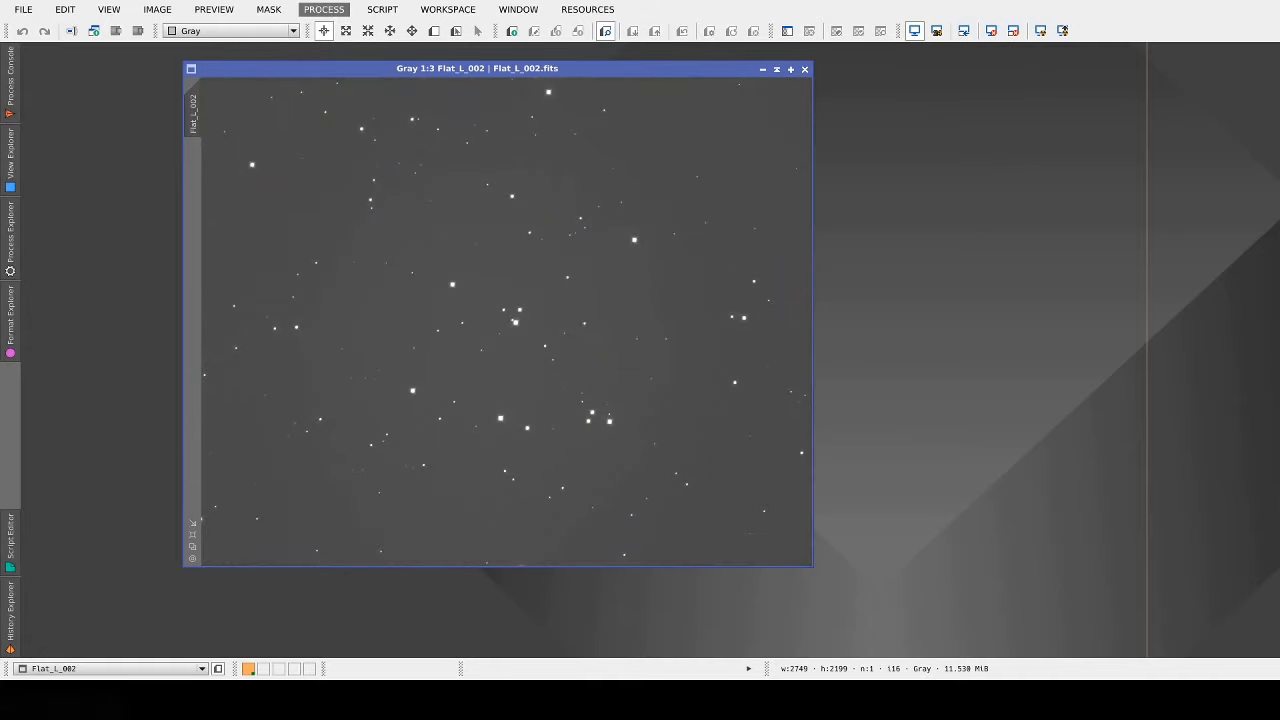
click(755, 23)
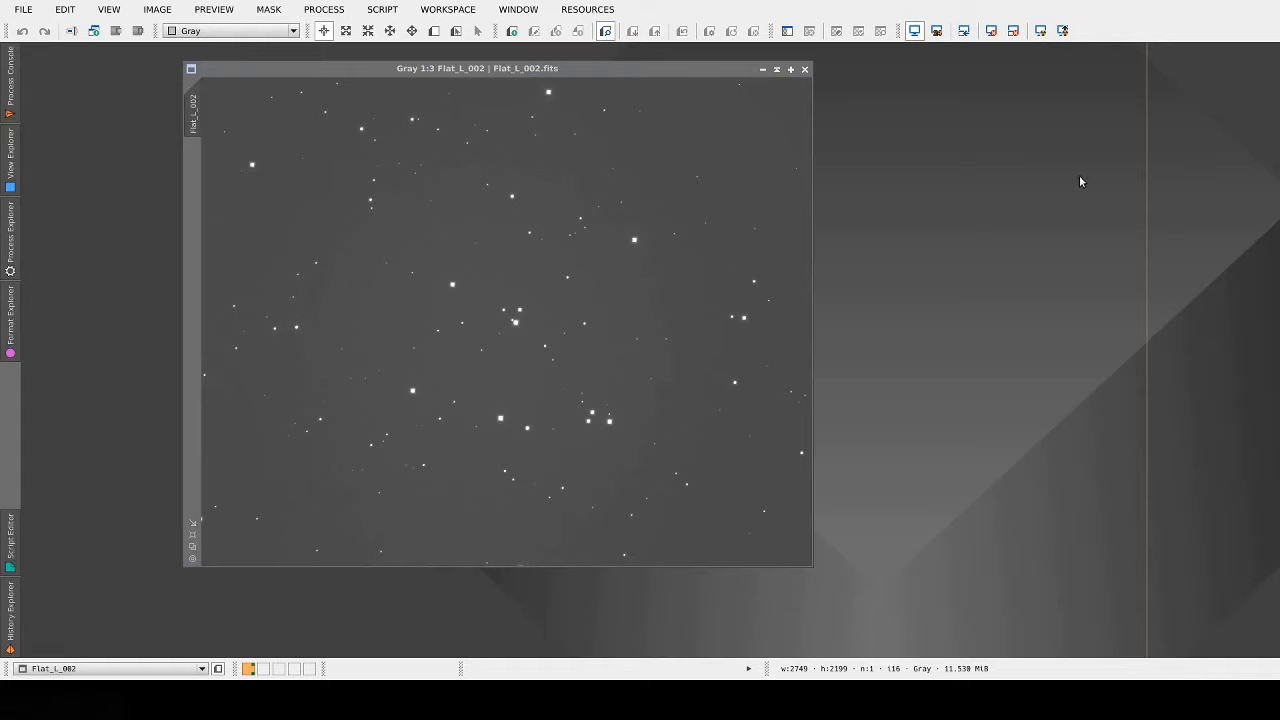